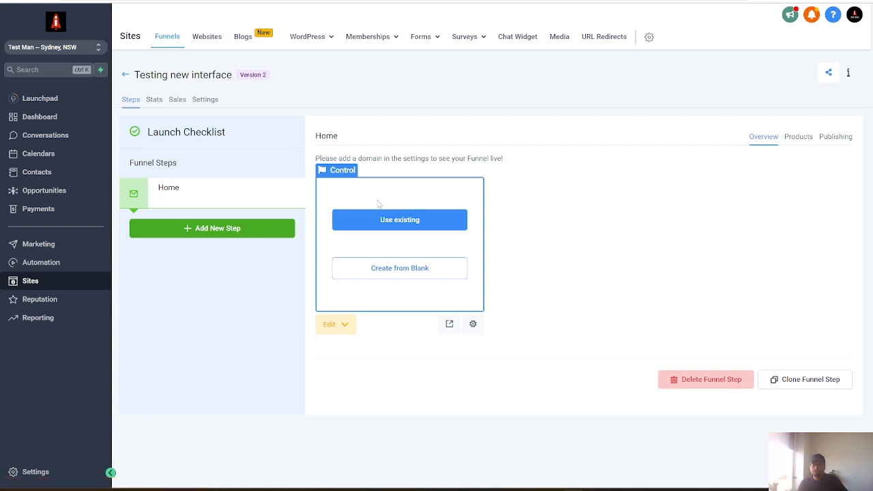
# Create the Home funnel step's page from blank and open the library of sections to add.
pyautogui.click(387, 273)
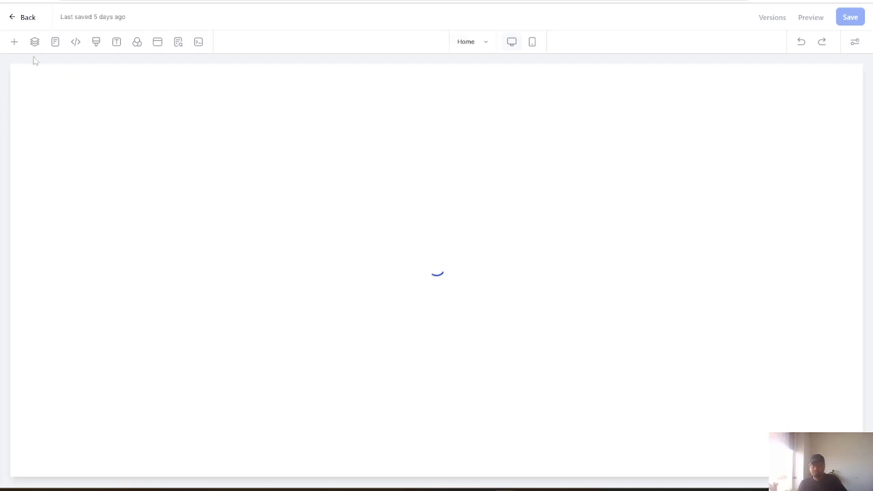
pyautogui.click(14, 42)
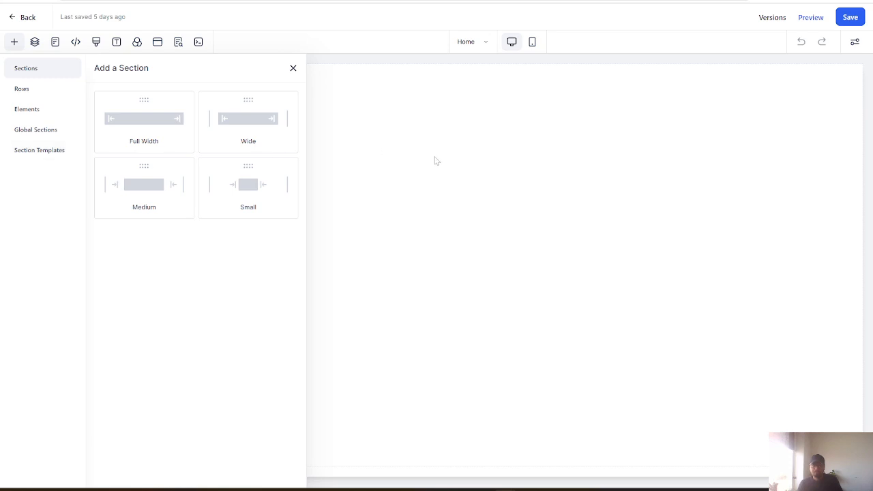
pyautogui.click(15, 43)
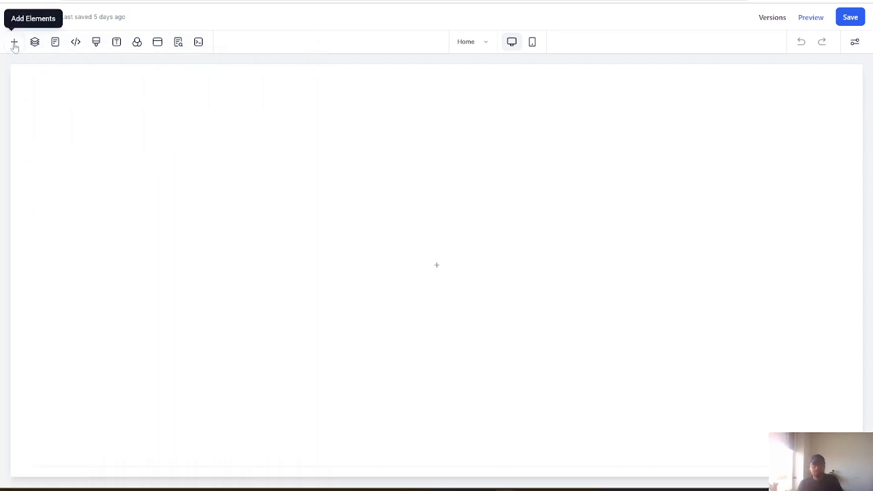
pyautogui.click(14, 43)
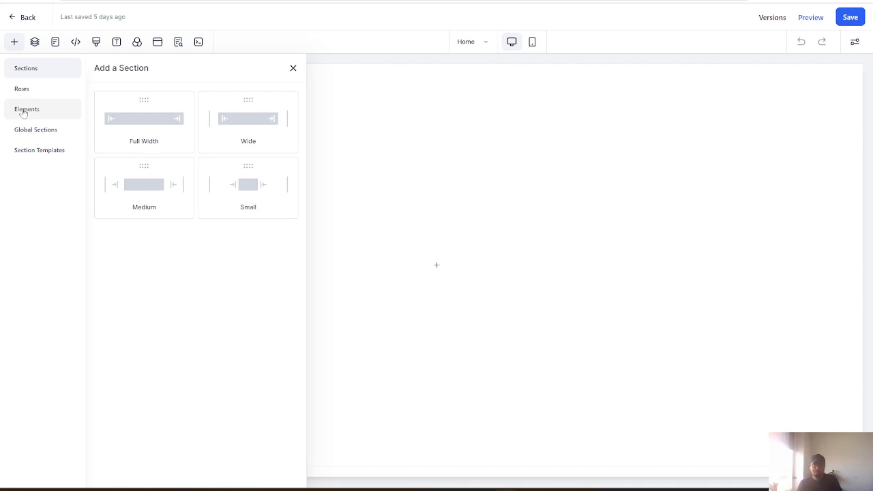
# Add a Full Width section to the blank page and place a 1 Column row inside it.
pyautogui.click(19, 131)
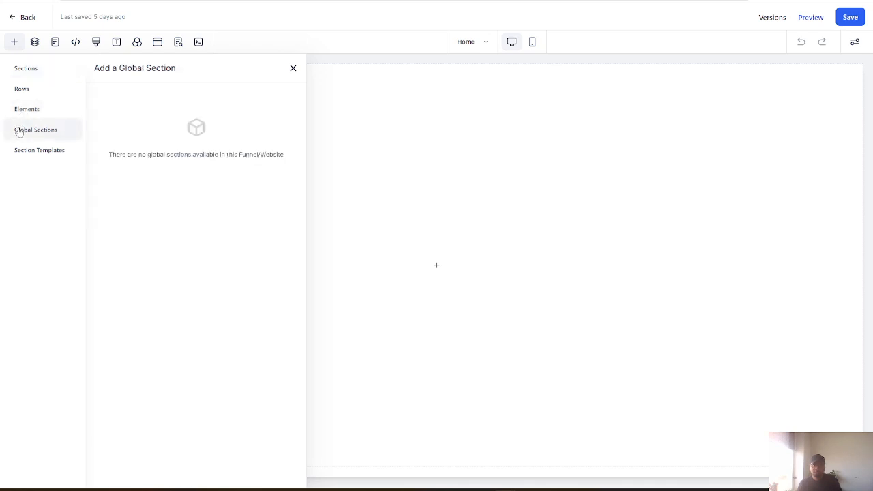
pyautogui.click(25, 156)
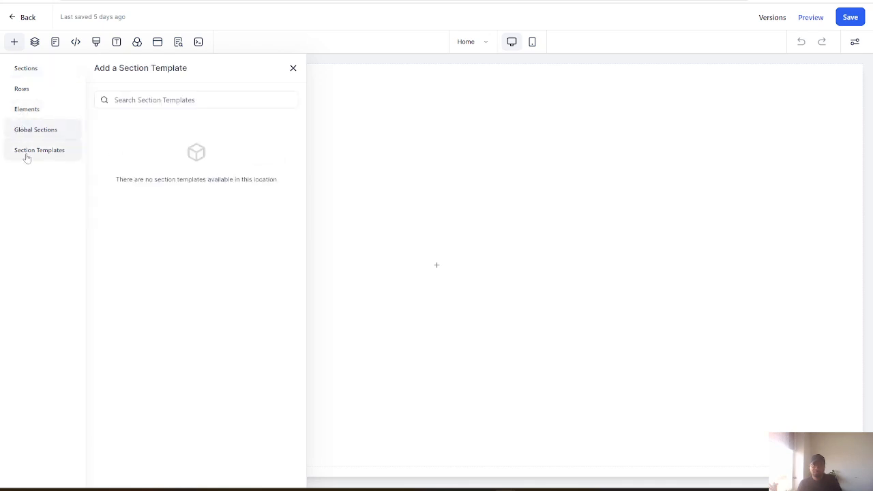
pyautogui.click(20, 68)
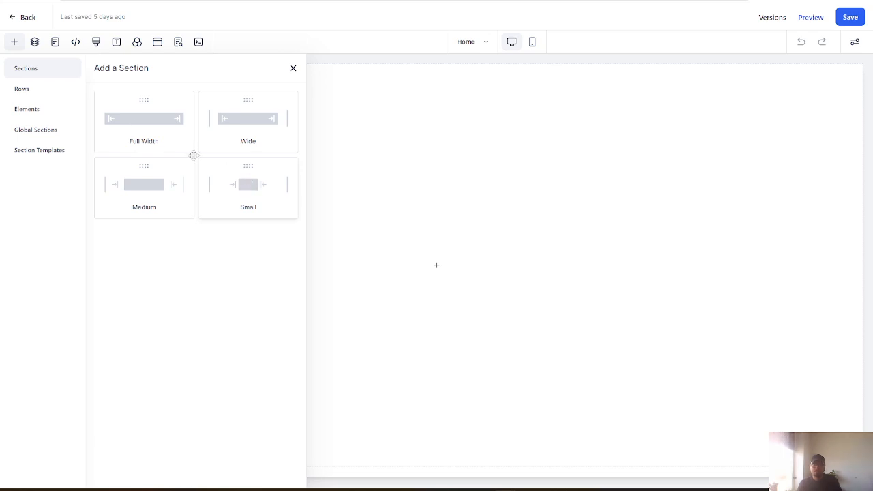
pyautogui.click(145, 120)
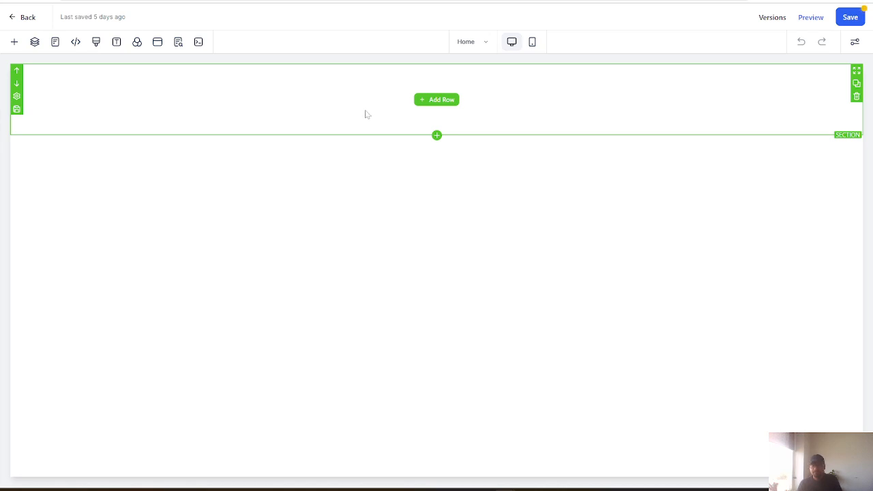
pyautogui.click(439, 101)
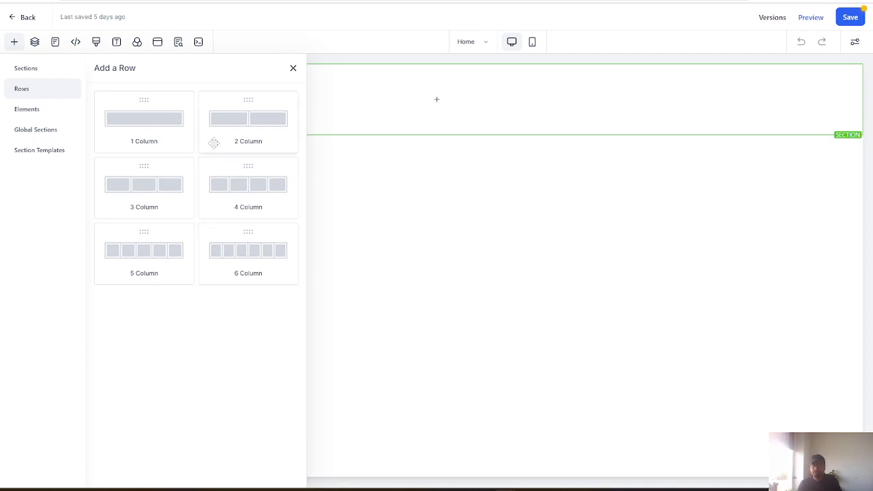
pyautogui.click(147, 136)
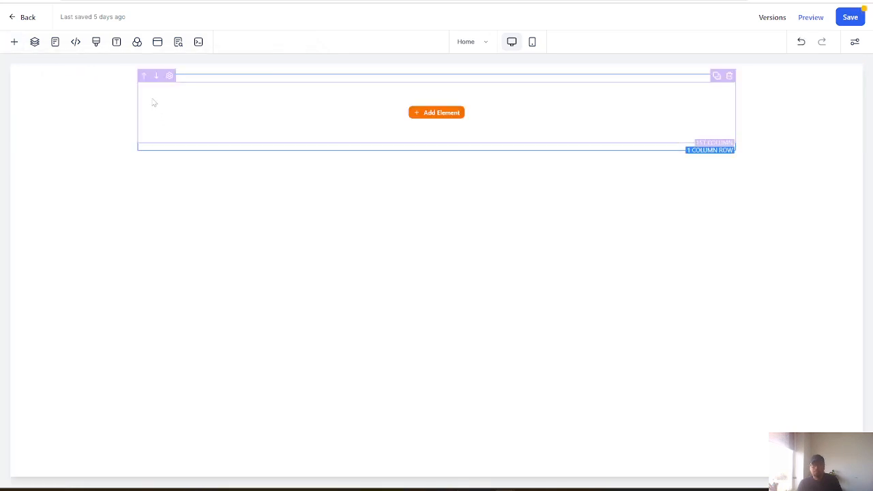
# Examine the spacing and background settings of the 1st Column and of the section around it.
pyautogui.click(154, 103)
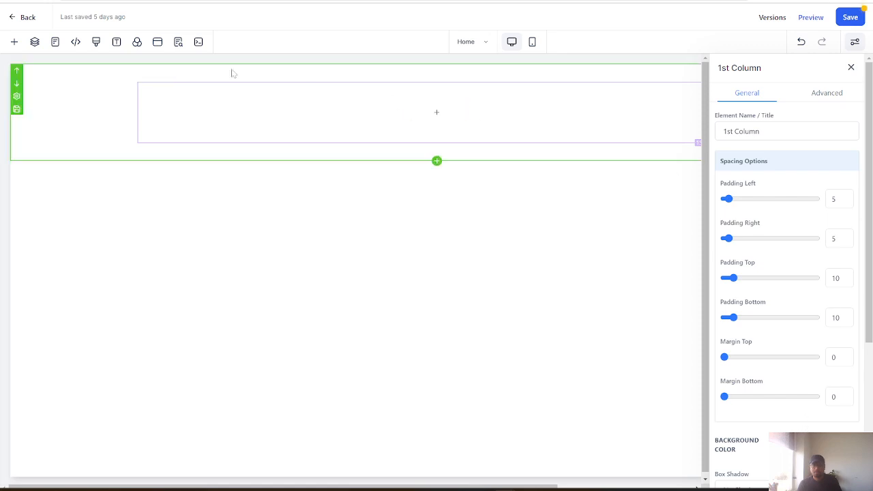
pyautogui.click(50, 85)
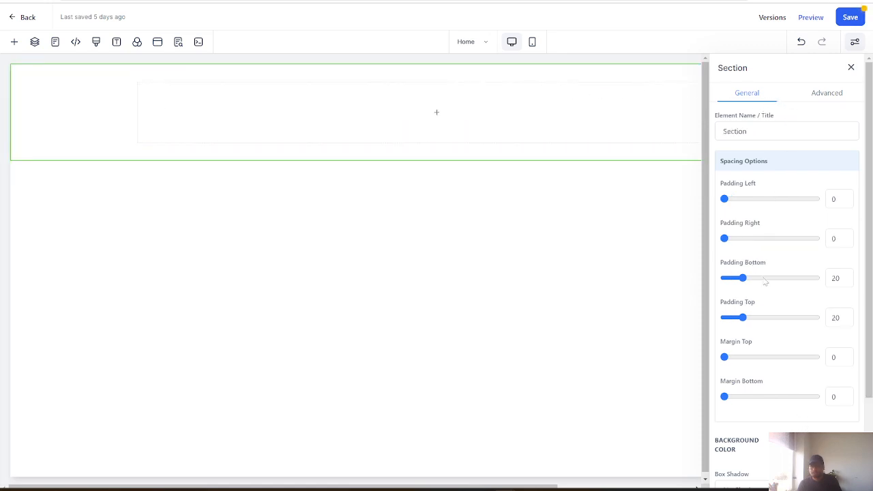
pyautogui.scroll(-1, 782, 358)
pyautogui.scroll(1, 788, 353)
# Add a Headline text element to the 1st Column.
pyautogui.click(14, 42)
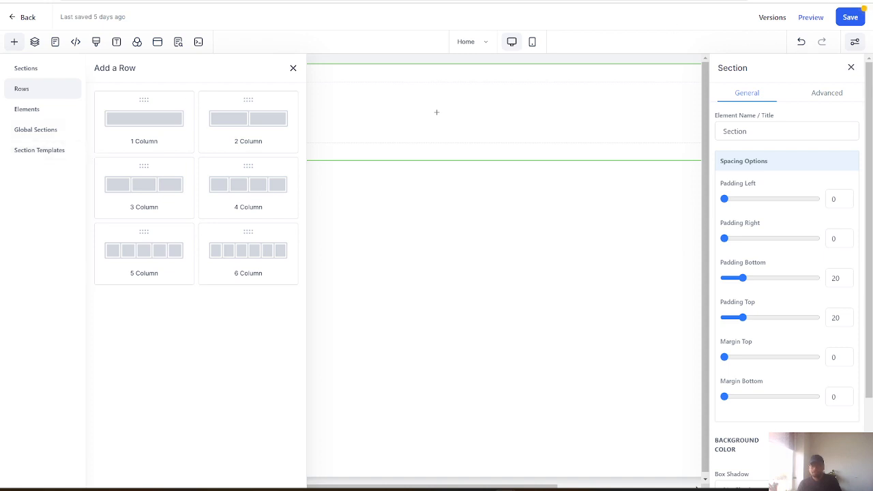
pyautogui.click(544, 99)
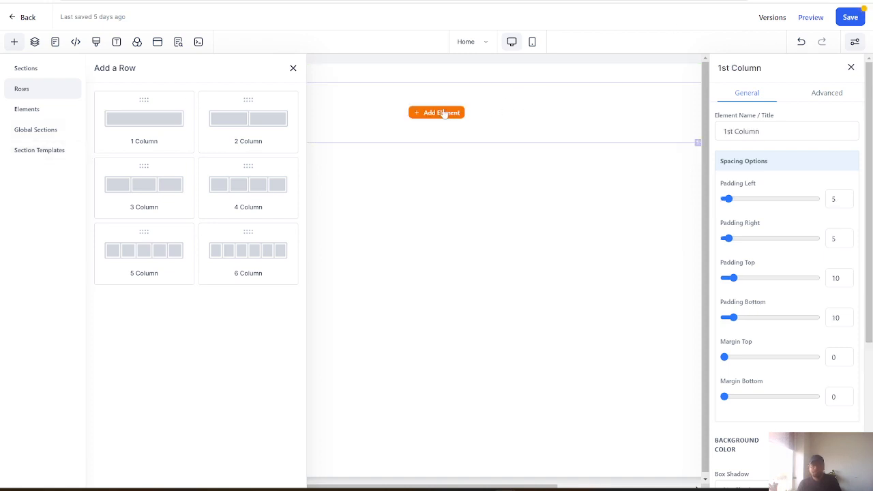
pyautogui.click(436, 116)
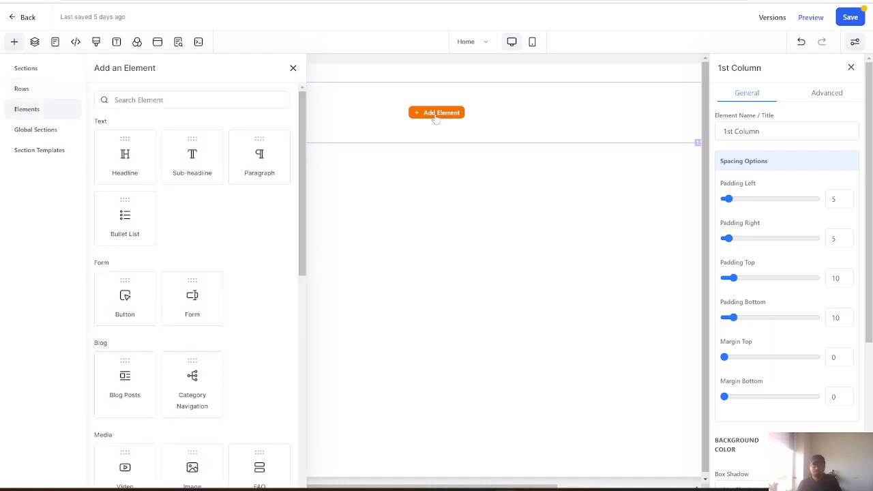
pyautogui.click(123, 154)
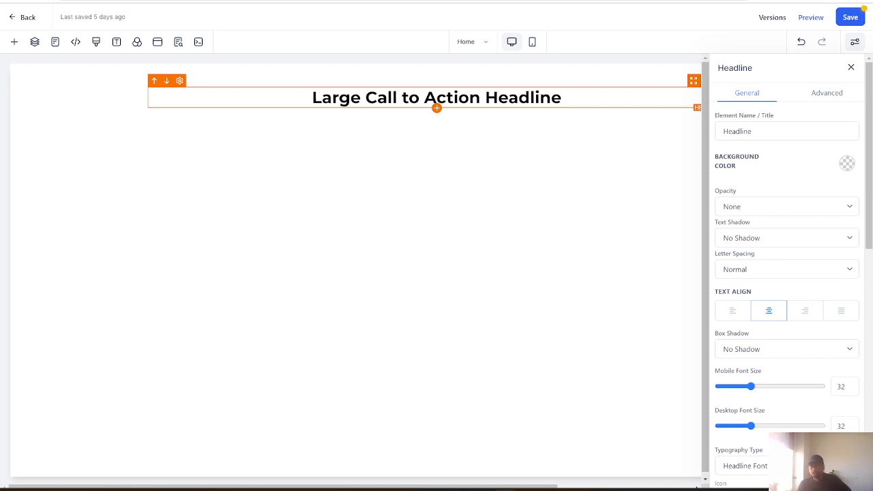
# Replace the headline's placeholder text with "This is the new heading".
pyautogui.click(322, 97)
pyautogui.moveTo(312, 98); pyautogui.dragTo(562, 97)
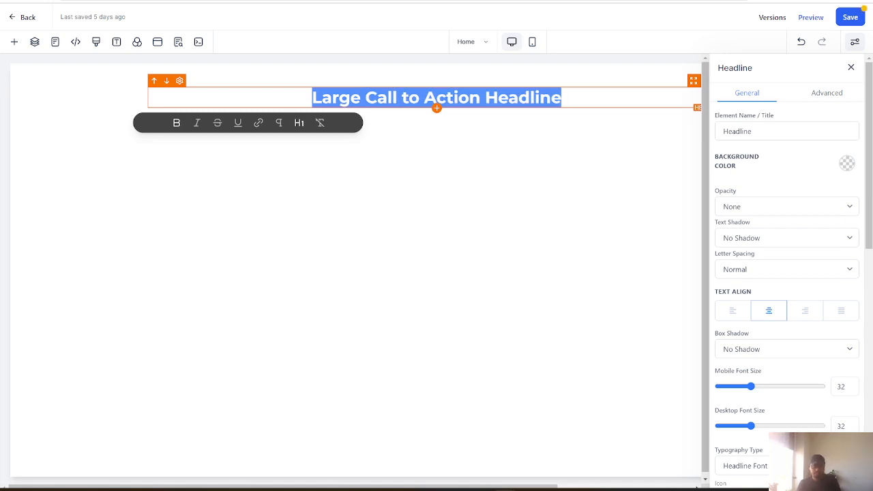
pyautogui.write('This is the ne')
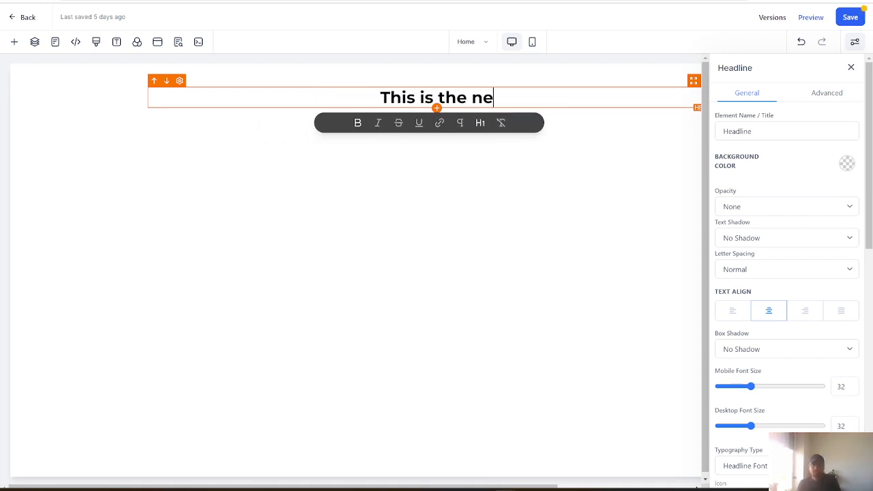
pyautogui.write('w headin')
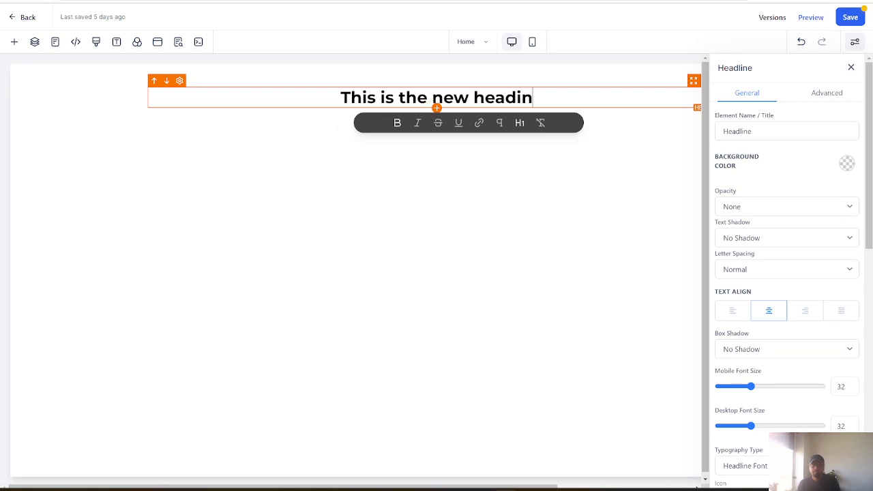
pyautogui.write('g')
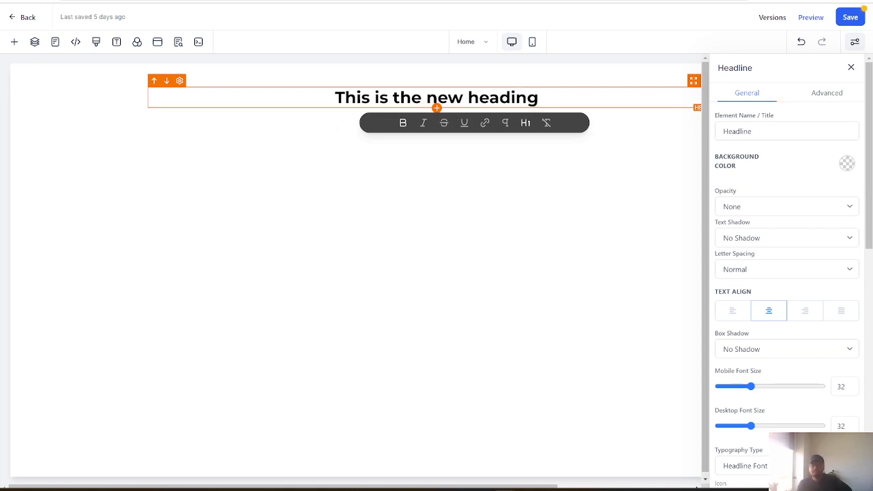
# Underline the whole heading text, trying the bold, italic and strikethrough formats and reverting each of them.
pyautogui.moveTo(334, 98); pyautogui.dragTo(580, 120)
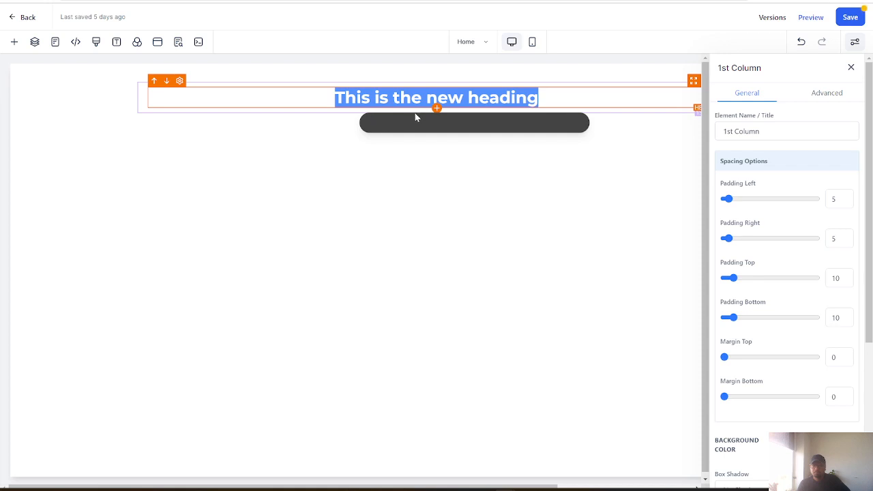
pyautogui.click(346, 97)
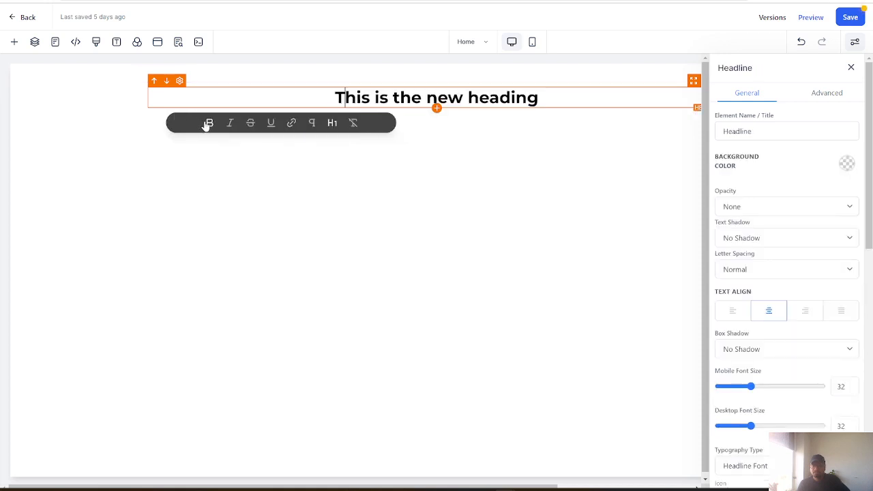
pyautogui.hotkey('ctrl', 'a')
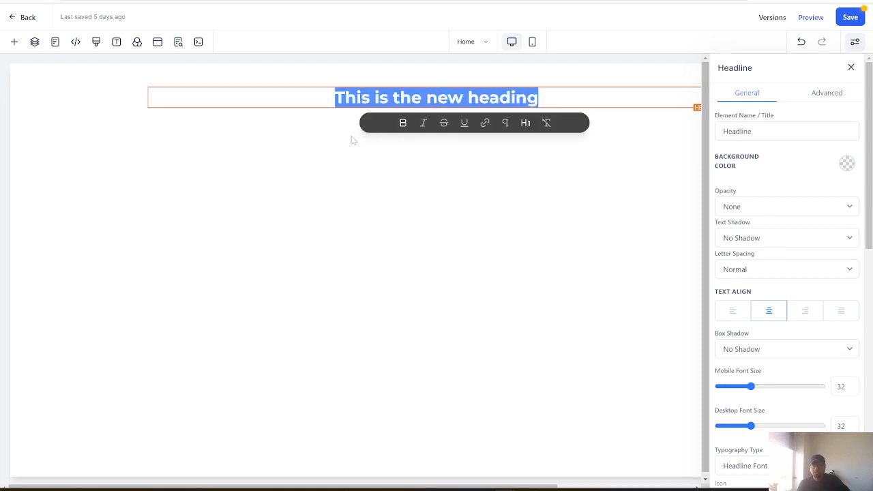
pyautogui.click(402, 124)
pyautogui.click(400, 124)
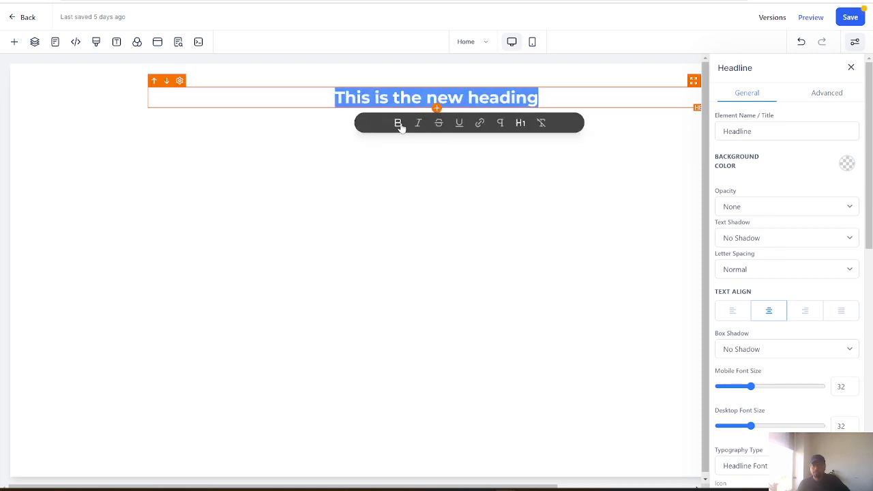
pyautogui.click(424, 125)
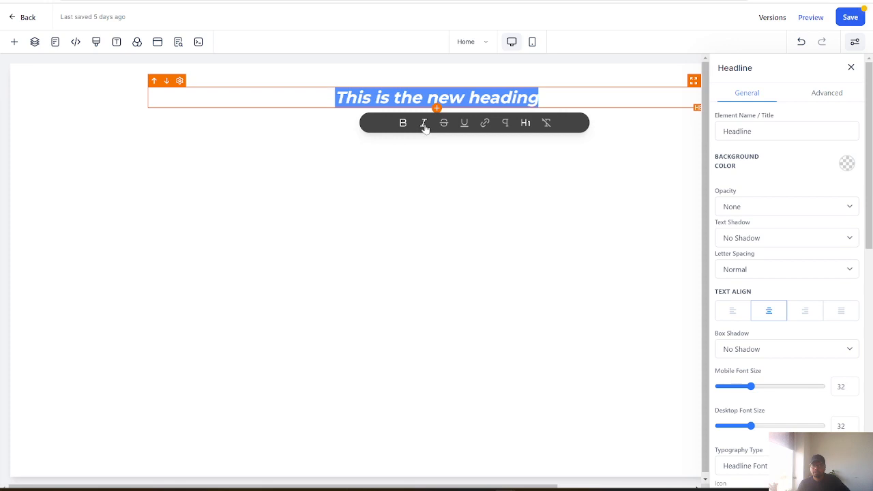
pyautogui.click(445, 124)
pyautogui.click(464, 123)
pyautogui.click(444, 123)
pyautogui.click(424, 125)
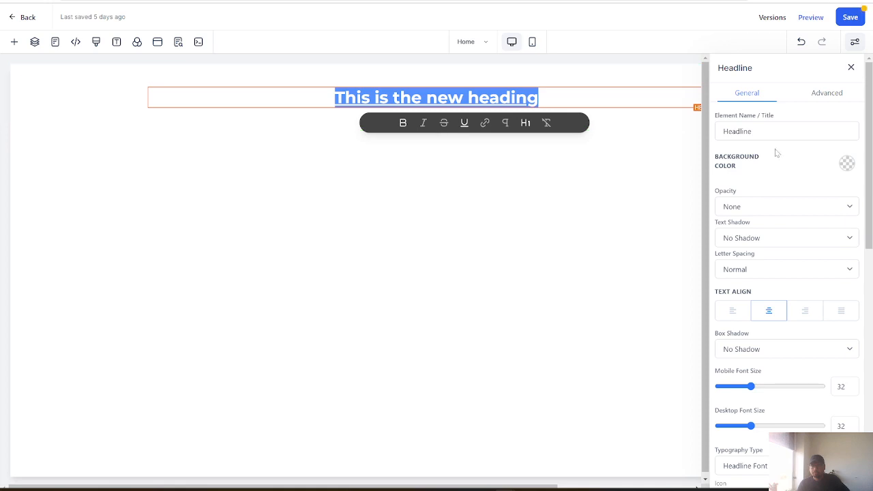
# Look through the headline's settings, try the Light Fade opacity and return the opacity to None.
pyautogui.scroll(-2, 761, 205)
pyautogui.scroll(-7, 772, 242)
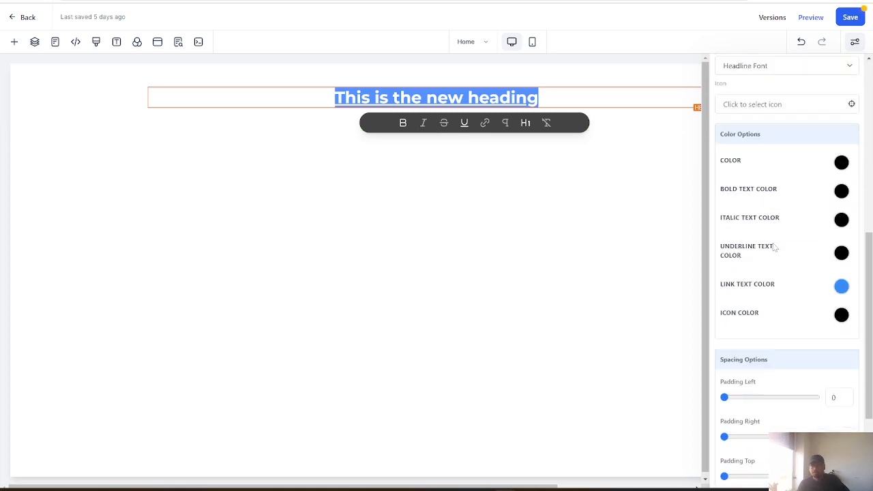
pyautogui.scroll(10, 780, 269)
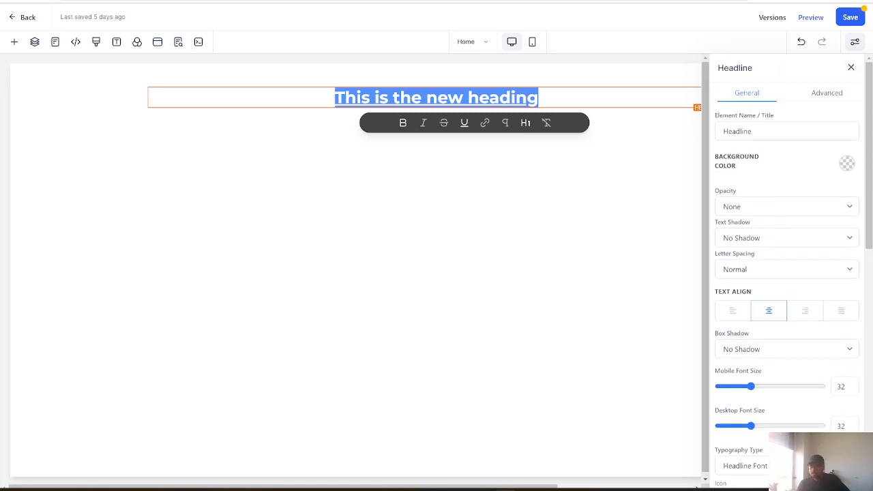
pyautogui.click(759, 209)
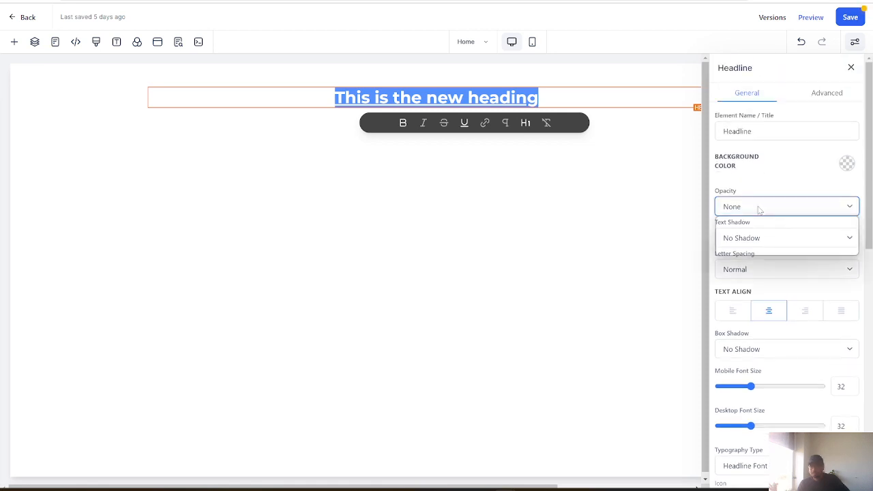
pyautogui.click(758, 234)
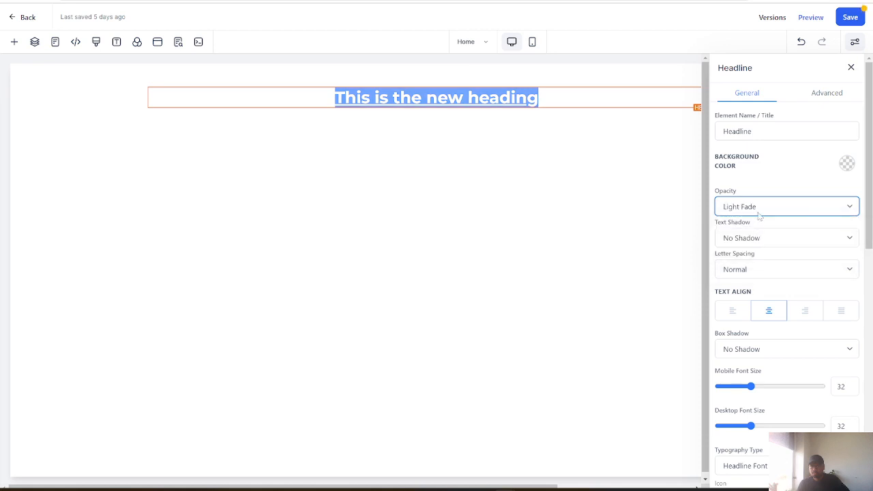
pyautogui.click(759, 212)
pyautogui.click(748, 231)
pyautogui.click(744, 221)
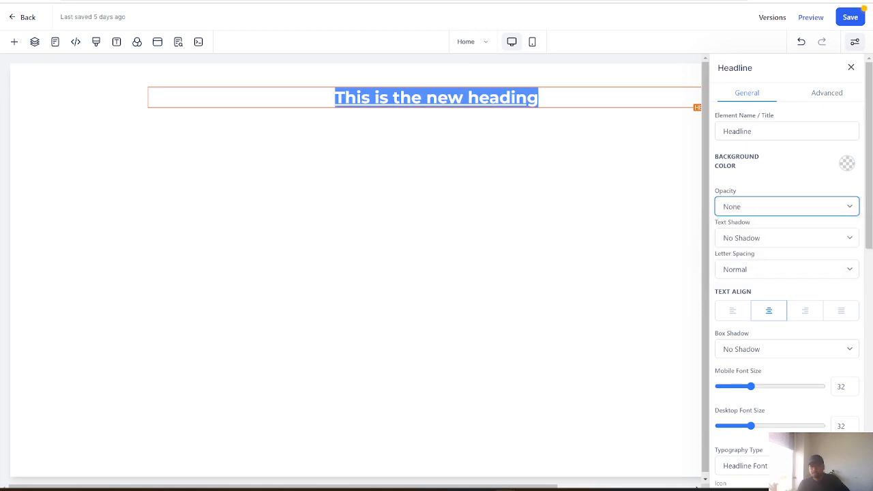
# Try the Light Fade text shadow on the headline and set the text shadow to Strong Shadow.
pyautogui.click(752, 237)
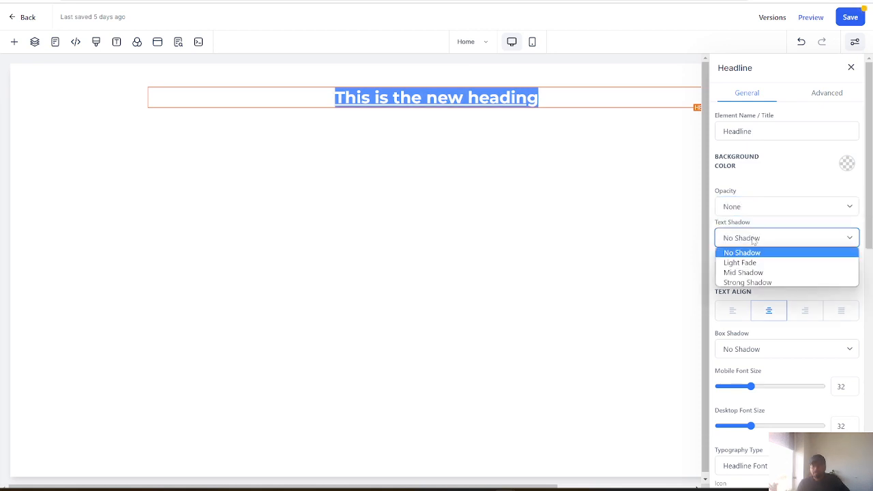
pyautogui.click(752, 262)
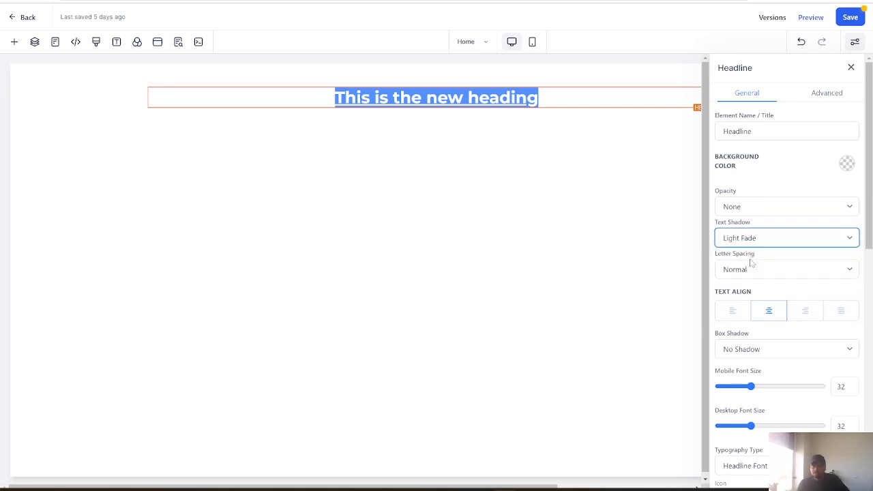
pyautogui.click(765, 198)
pyautogui.click(765, 238)
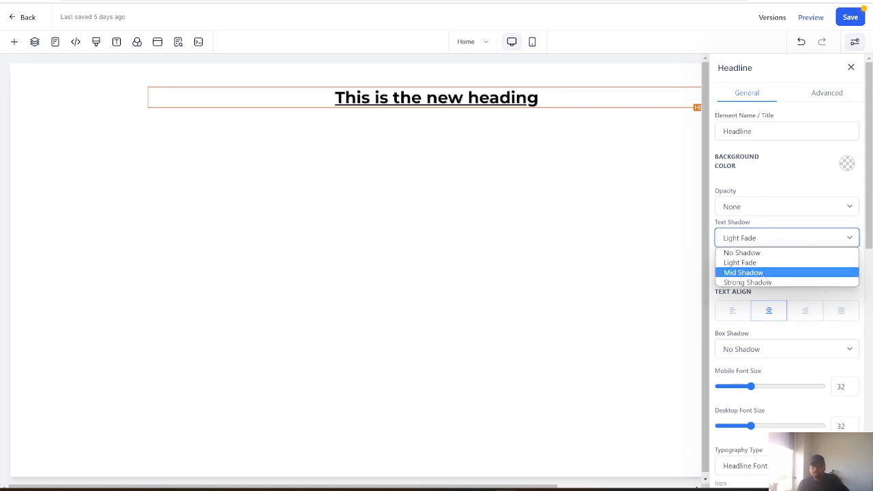
pyautogui.click(763, 282)
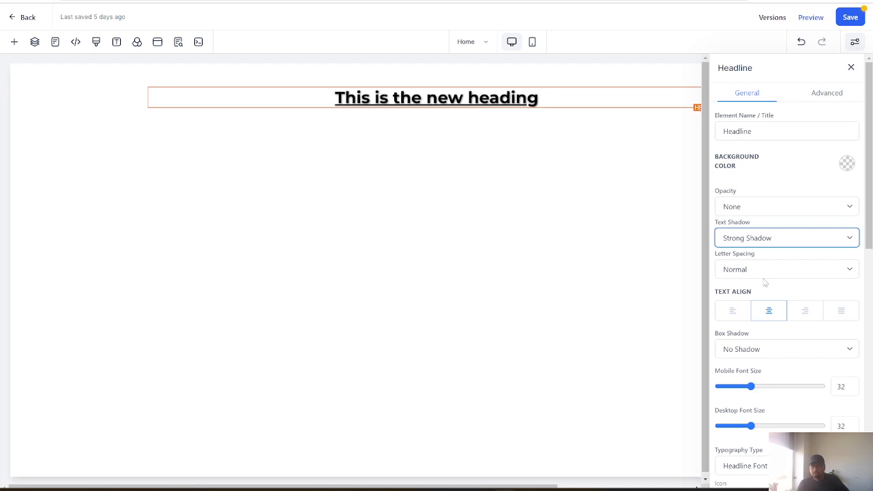
# Set the headline's letter spacing to 3px and try the other text alignments before returning it to centered.
pyautogui.click(768, 275)
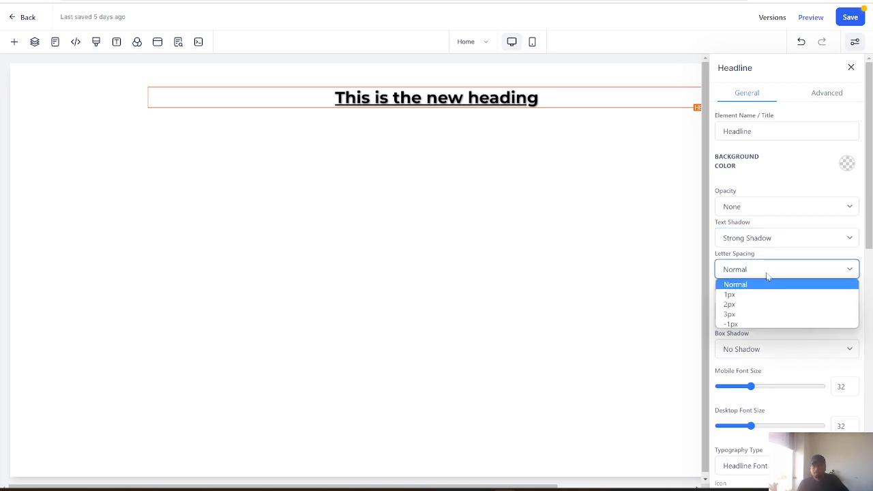
pyautogui.click(747, 315)
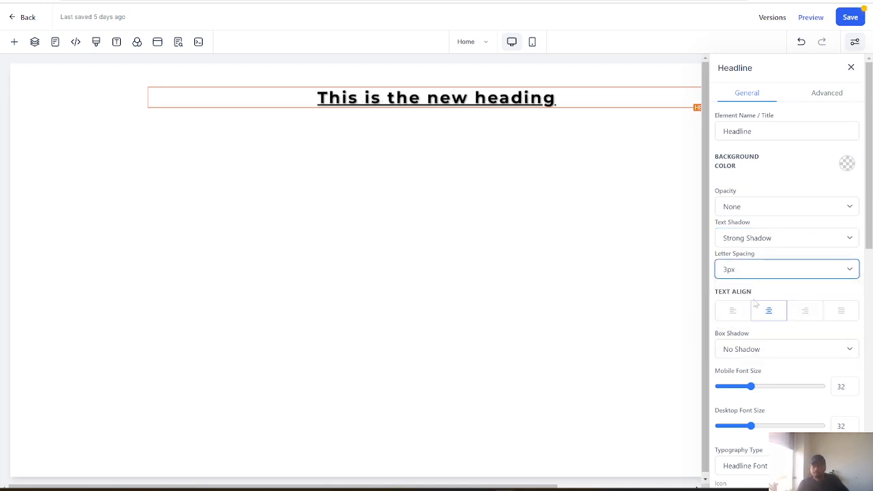
pyautogui.click(741, 312)
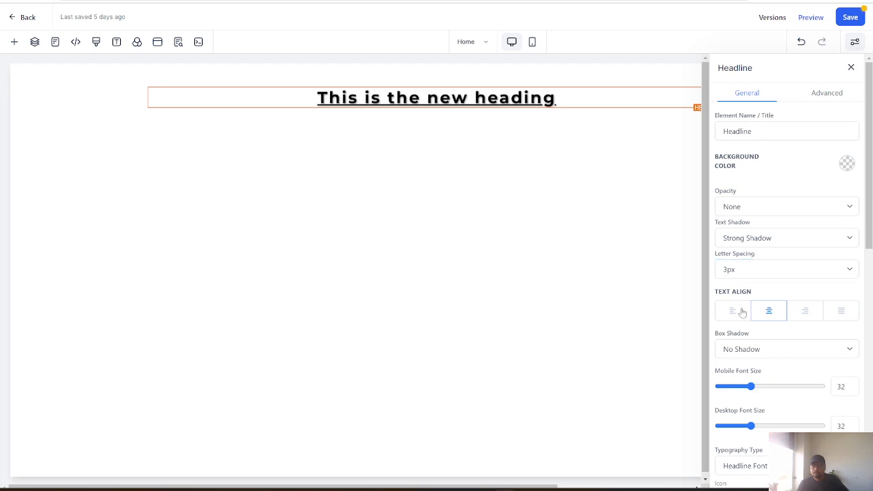
pyautogui.click(769, 311)
pyautogui.click(805, 312)
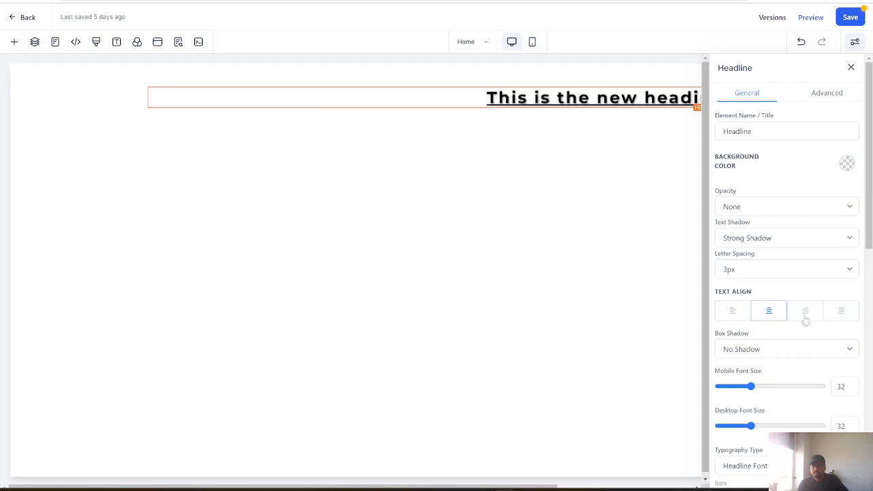
pyautogui.click(840, 312)
pyautogui.click(769, 312)
# Give the headline a 40% Drop Shadow box shadow and raise its desktop font size to 49.
pyautogui.scroll(-1, 769, 314)
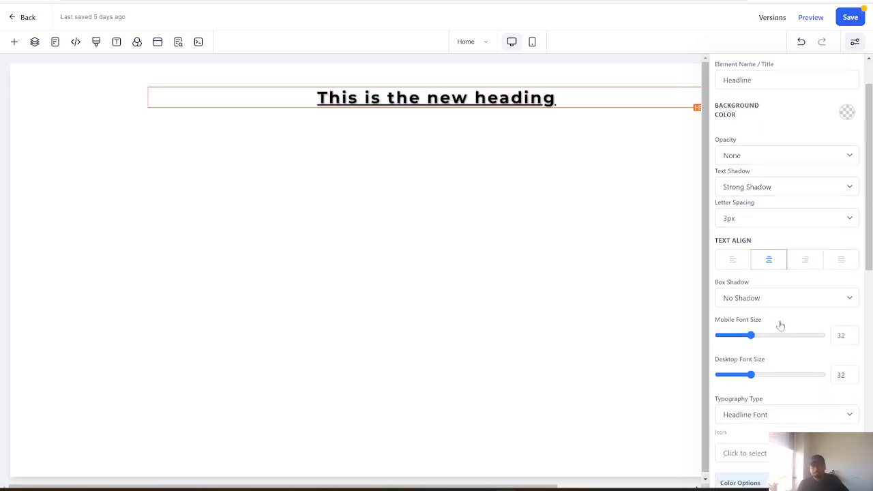
pyautogui.click(763, 299)
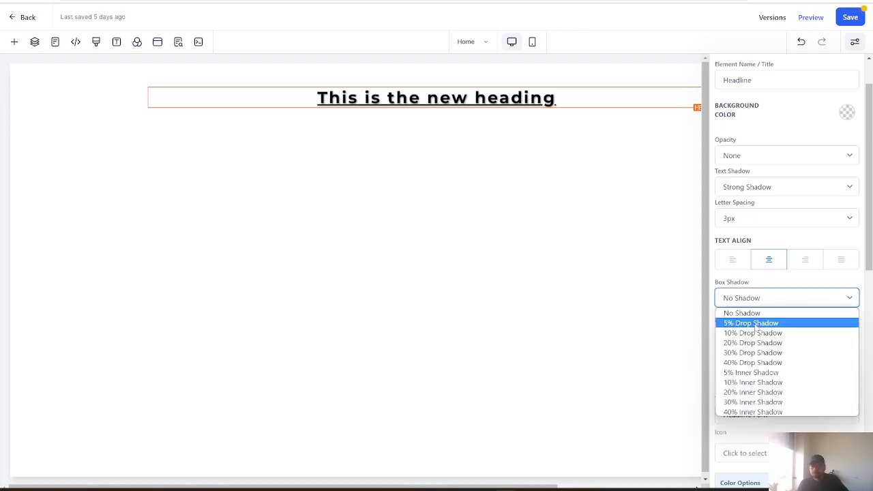
pyautogui.click(753, 363)
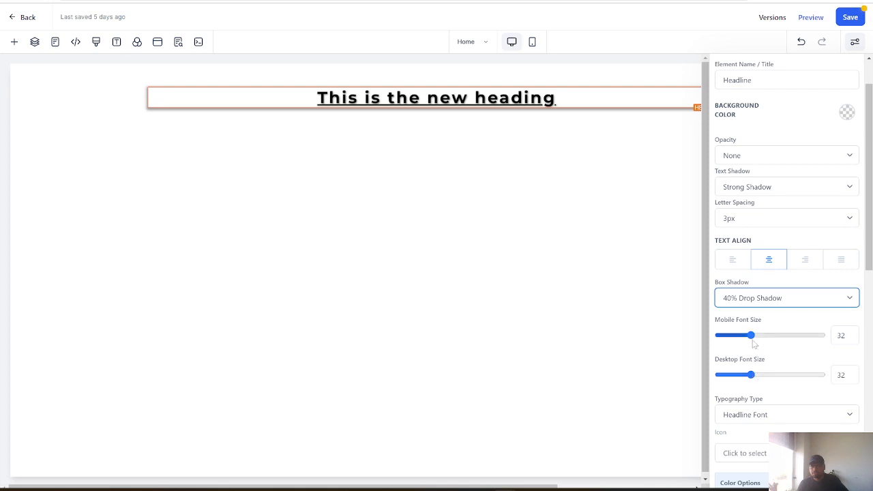
pyautogui.moveTo(753, 374)
pyautogui.mouseDown()
pyautogui.moveTo(789, 375)
pyautogui.moveTo(770, 376)
pyautogui.mouseUp()
# Check the headline's typography type choices, keep Headline Font, and add the wrench icon to the headline.
pyautogui.scroll(-4, 769, 385)
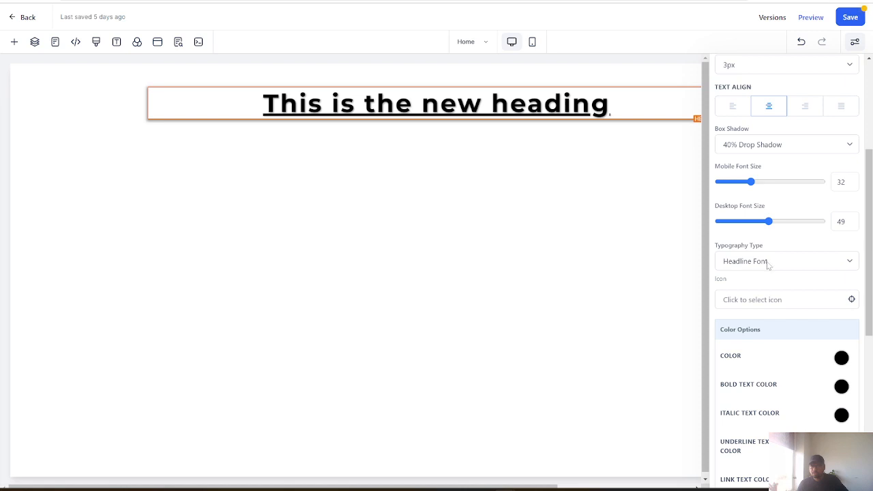
pyautogui.click(768, 266)
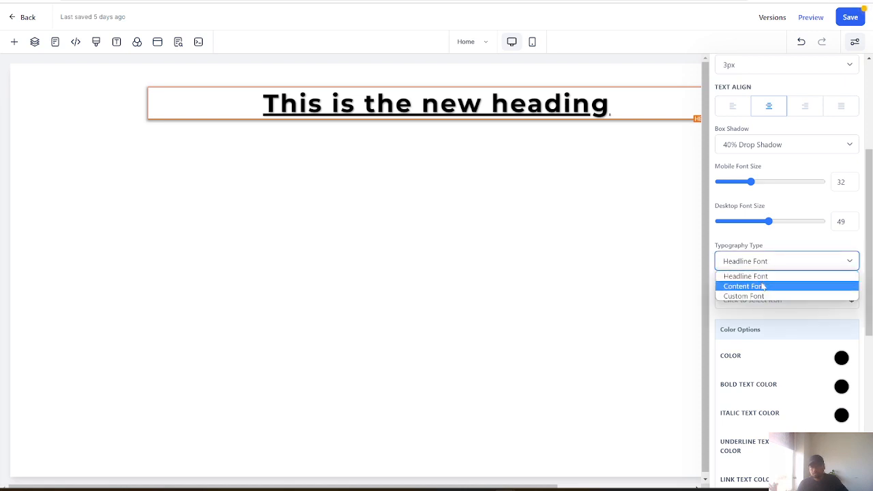
pyautogui.click(787, 242)
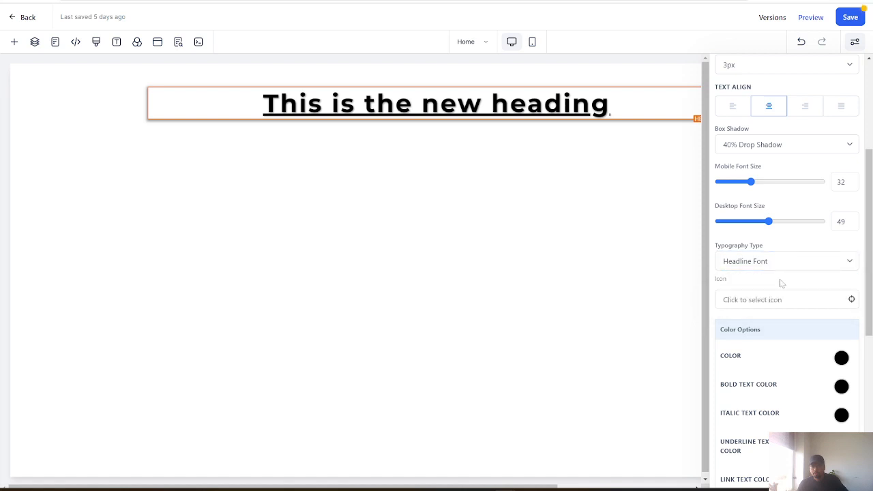
pyautogui.scroll(-1, 782, 283)
pyautogui.click(778, 248)
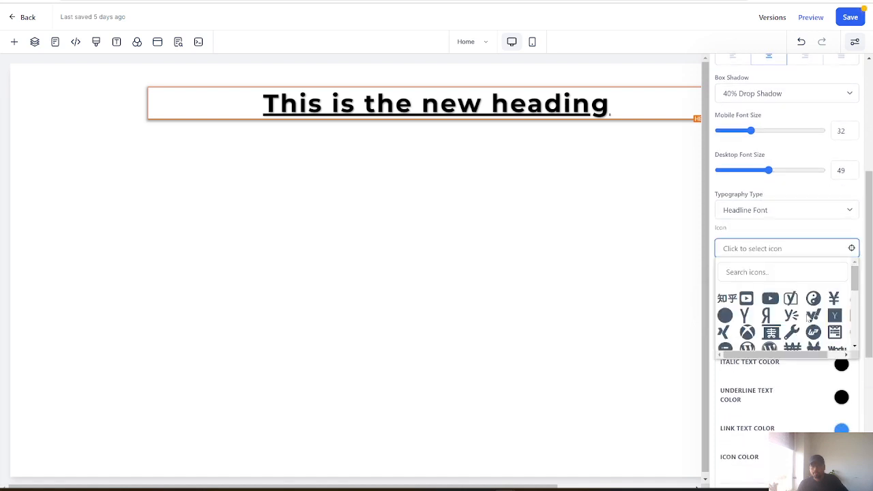
pyautogui.click(792, 333)
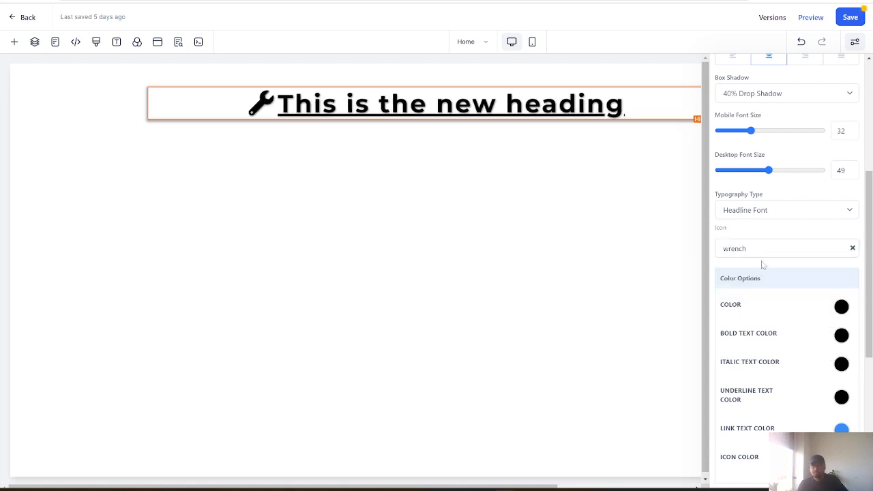
# Review the headline's color and spacing options, and set its text transform to Uppercase.
pyautogui.scroll(-1, 779, 304)
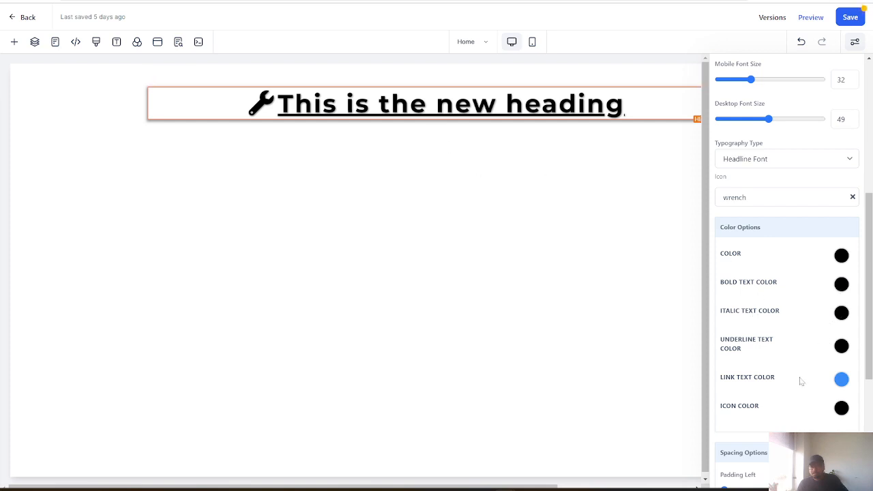
pyautogui.scroll(-2, 802, 382)
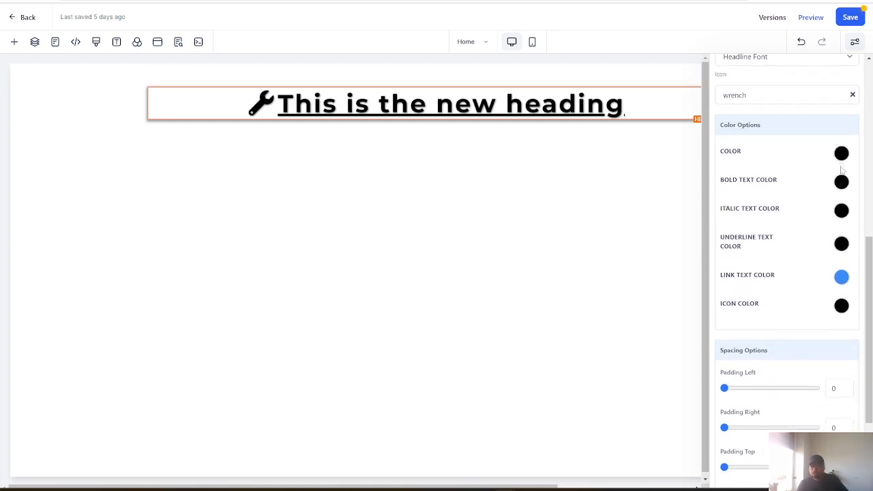
pyautogui.scroll(-2, 822, 304)
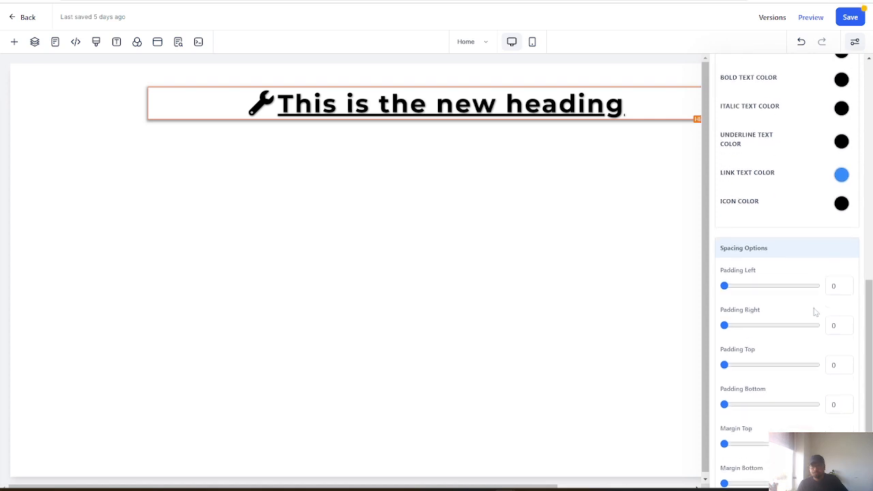
pyautogui.scroll(-1, 746, 298)
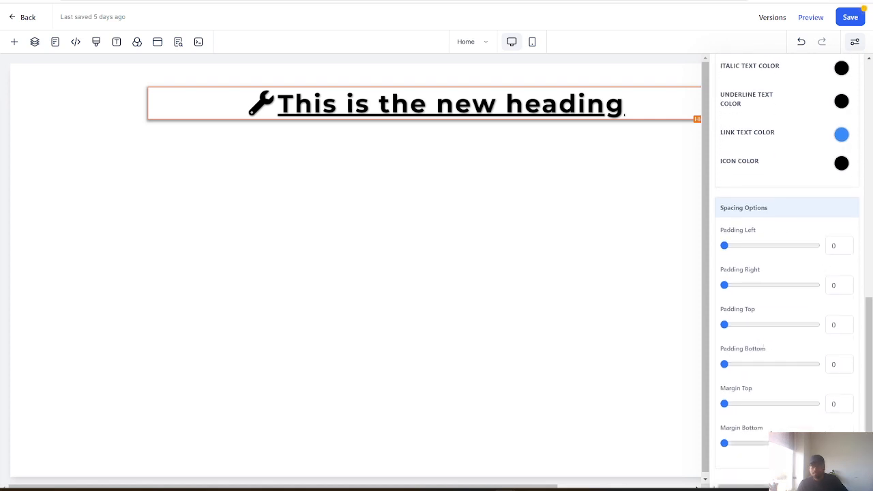
pyautogui.scroll(10, 834, 304)
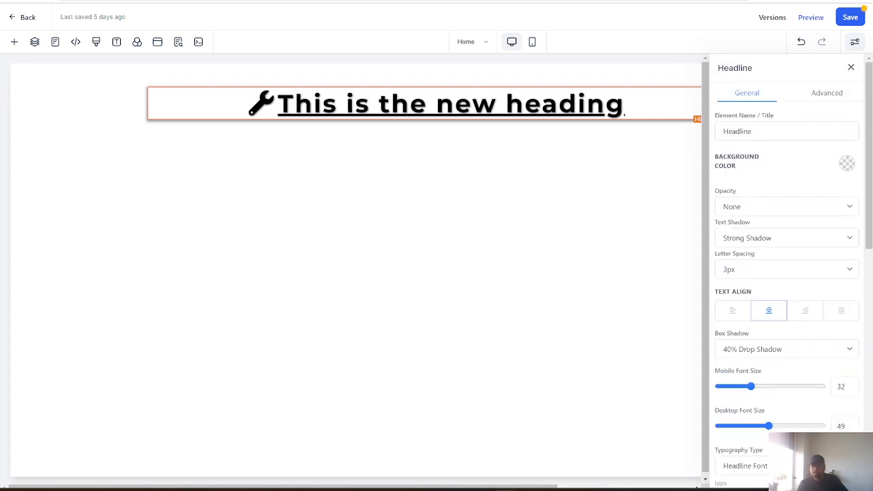
pyautogui.click(826, 93)
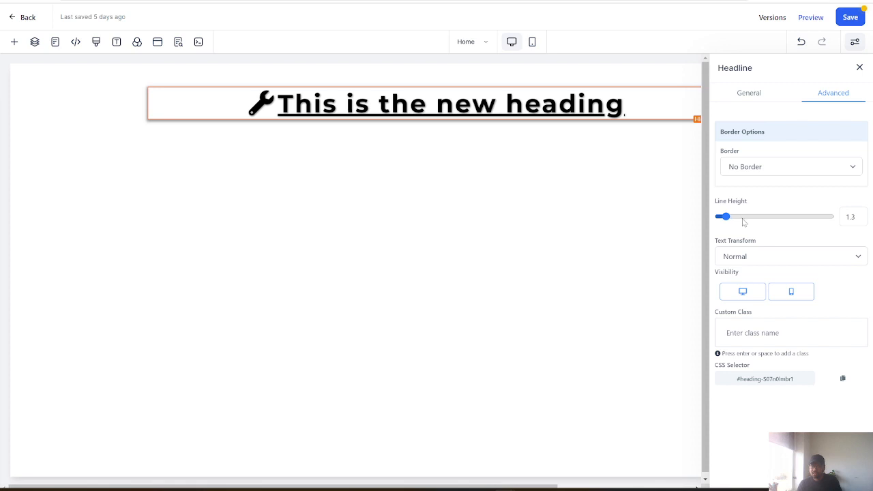
pyautogui.click(764, 259)
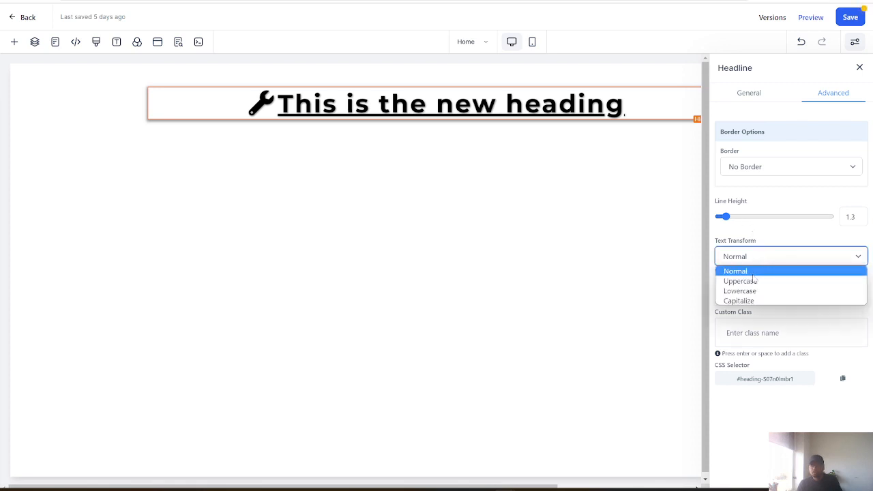
pyautogui.click(751, 281)
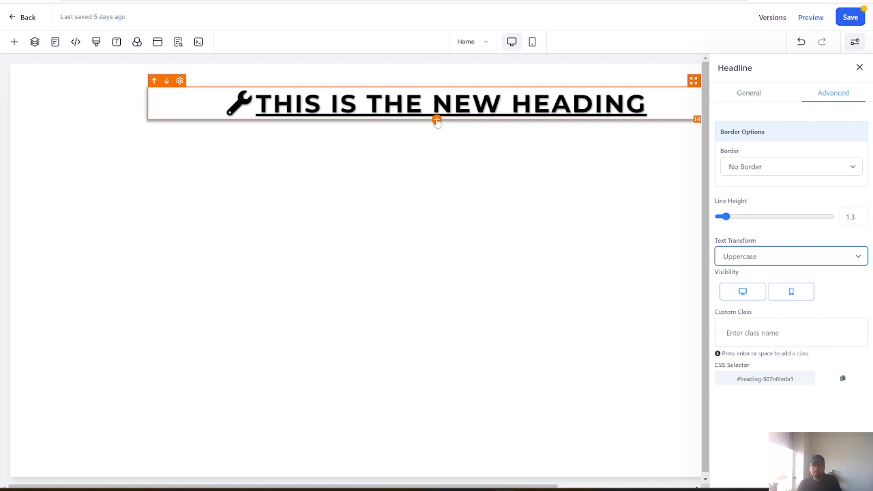
# Add a sub-headline below the headline and replace its placeholder text with "This is a subheading".
pyautogui.click(14, 42)
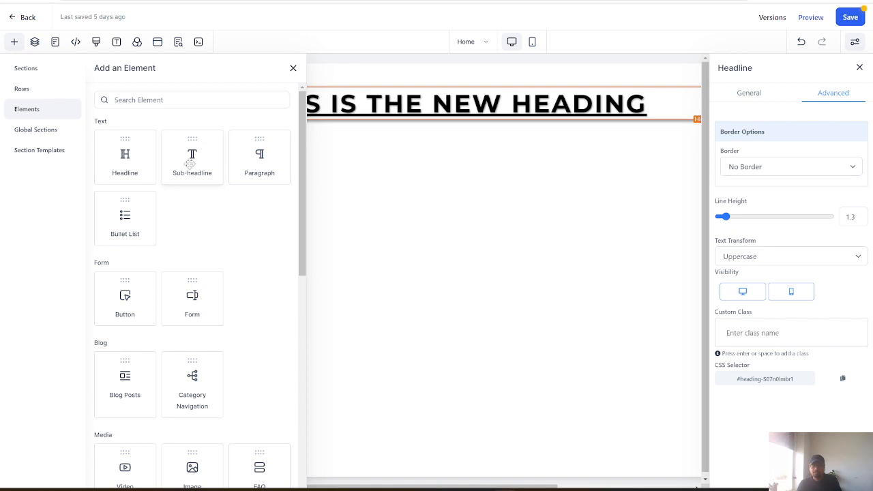
pyautogui.click(190, 163)
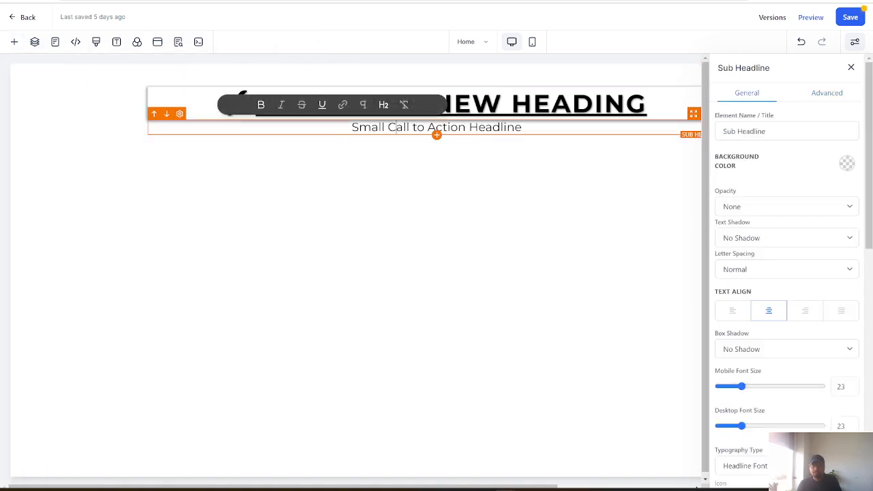
pyautogui.hotkey('ctrl', 'a')
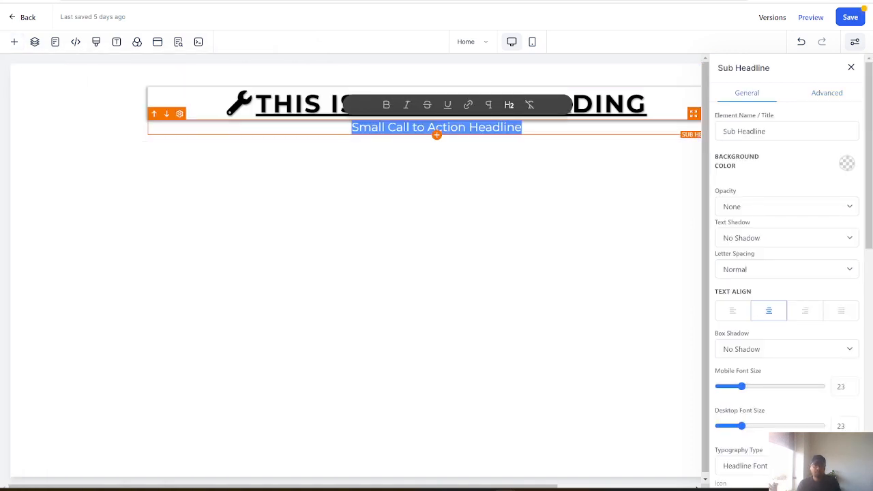
pyautogui.press('BackSpace')
pyautogui.write('This is a sun')
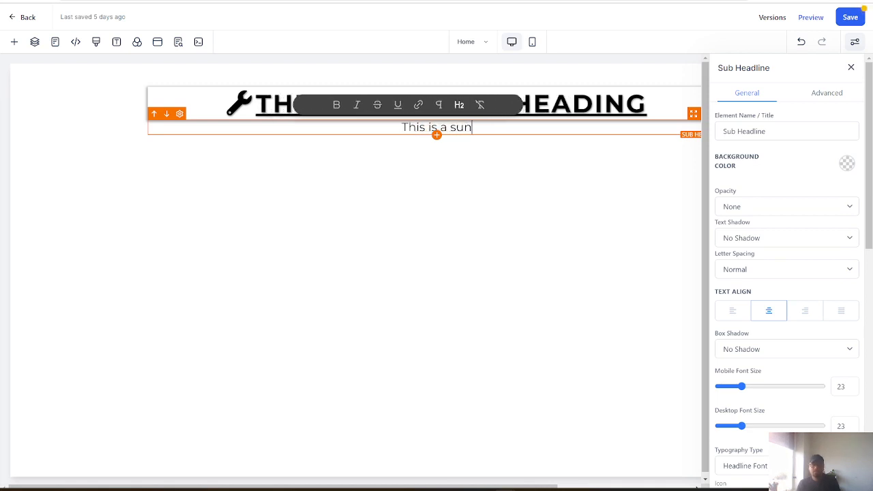
pyautogui.press('BackSpace')
pyautogui.write('bheading')
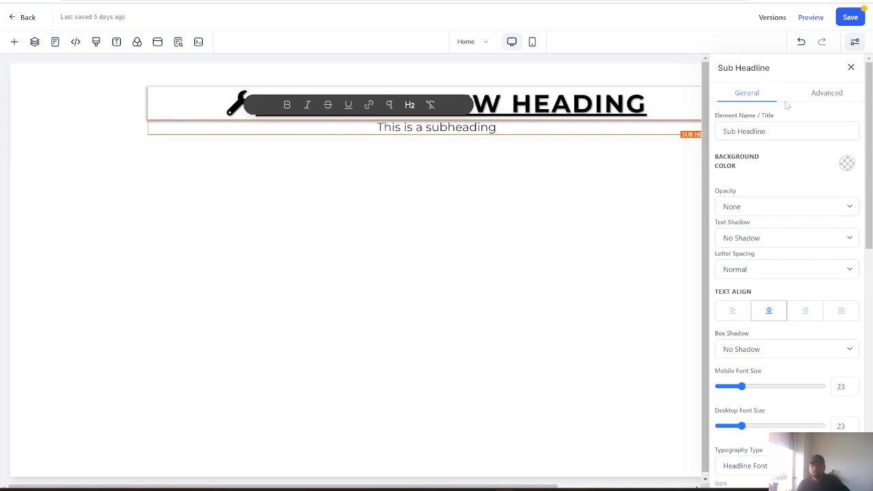
# Look over the sub-headline's settings and increase its desktop font size to 33.
pyautogui.scroll(-1, 795, 294)
pyautogui.scroll(-7, 795, 296)
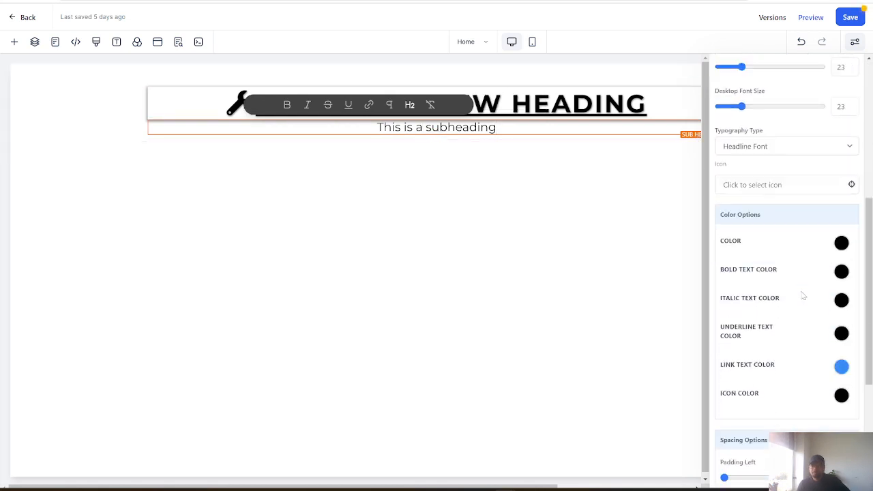
pyautogui.scroll(3, 804, 294)
pyautogui.scroll(1, 804, 293)
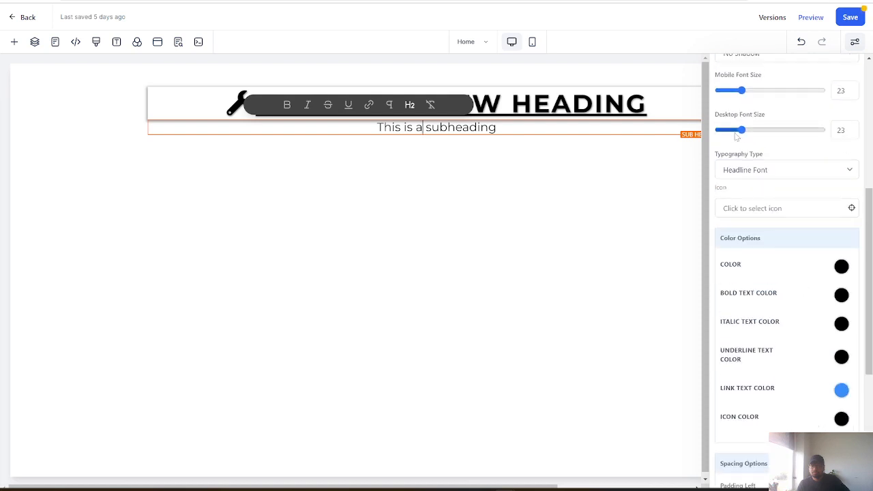
pyautogui.moveTo(743, 130); pyautogui.dragTo(754, 134)
pyautogui.scroll(5, 826, 250)
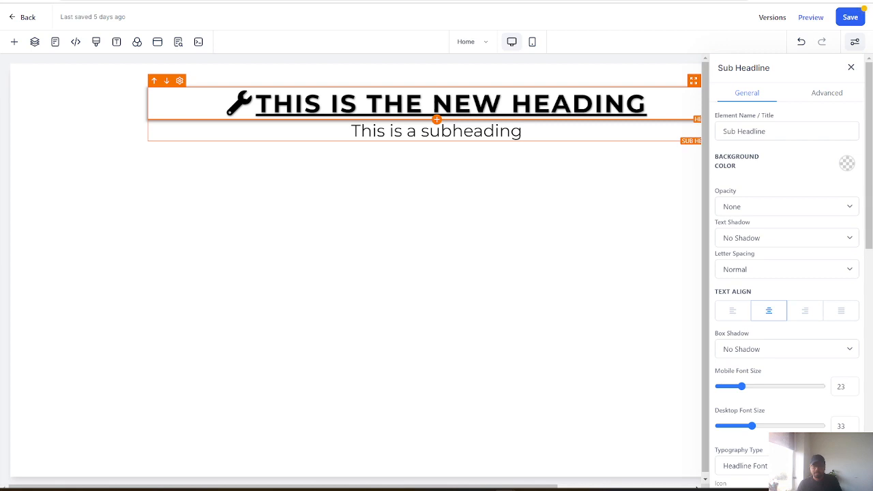
# Add a paragraph element directly below the subheading.
pyautogui.click(13, 42)
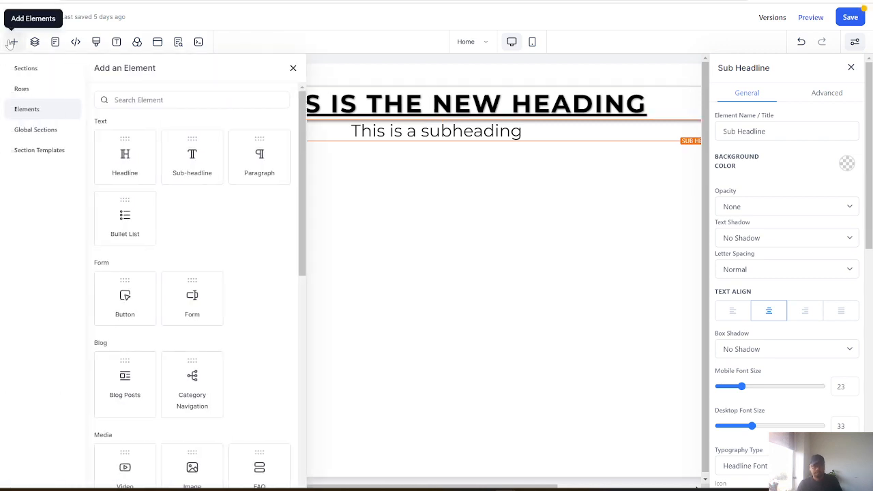
pyautogui.moveTo(258, 169); pyautogui.dragTo(416, 161)
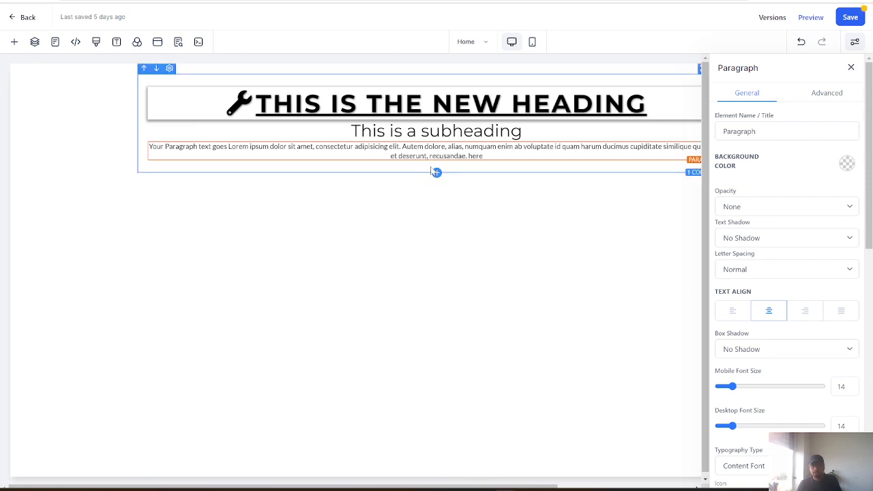
# Try the justified, centered and right alignments on the whole paragraph text, and leave it left-aligned.
pyautogui.click(451, 146)
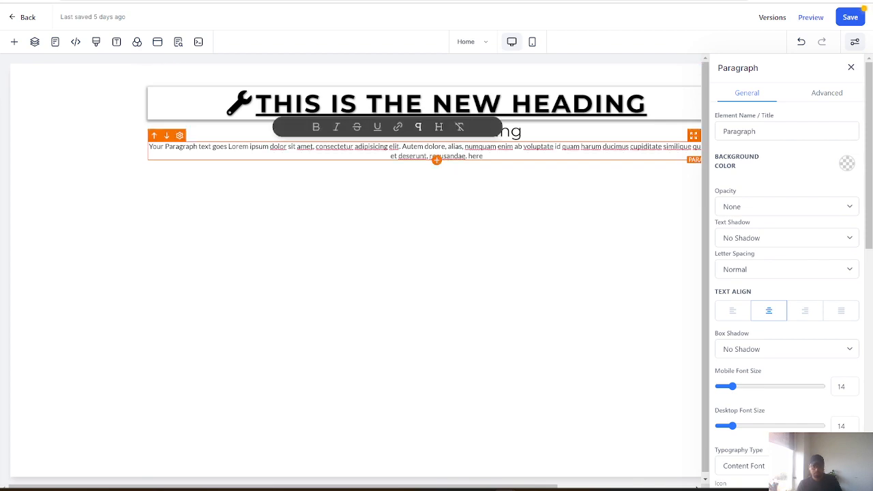
pyautogui.tripleClick(451, 146)
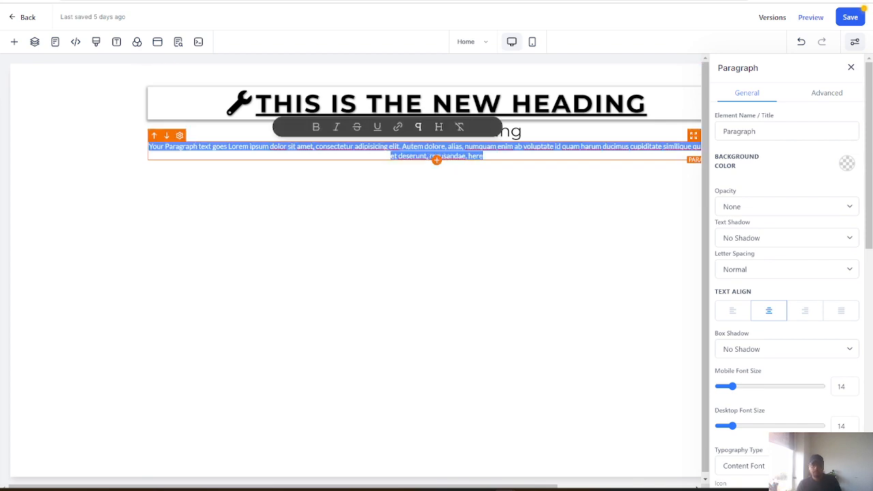
pyautogui.click(839, 311)
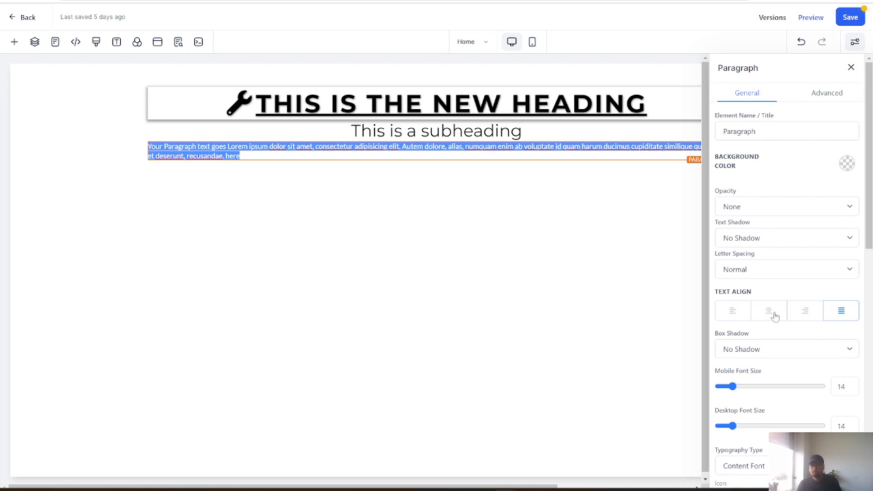
pyautogui.click(732, 312)
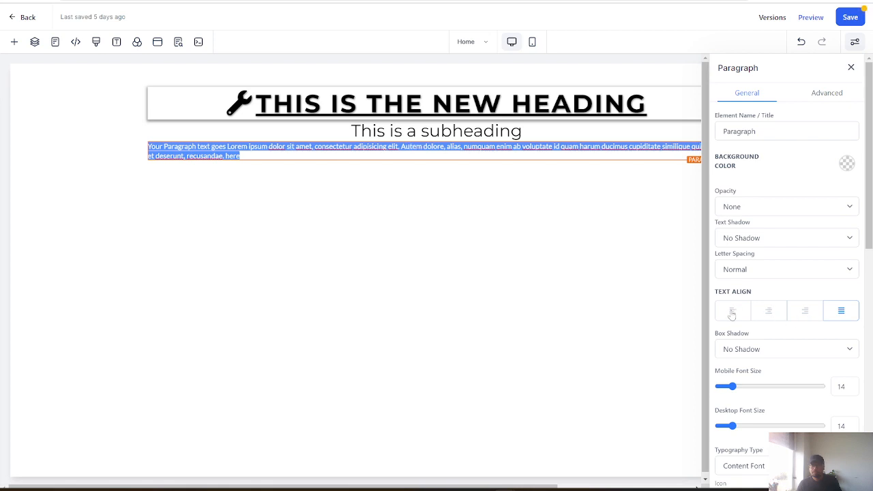
pyautogui.click(767, 312)
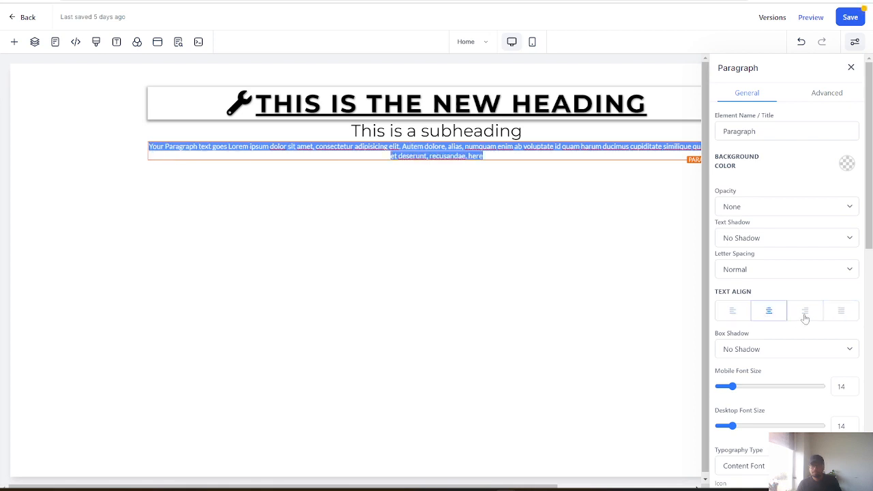
pyautogui.click(805, 314)
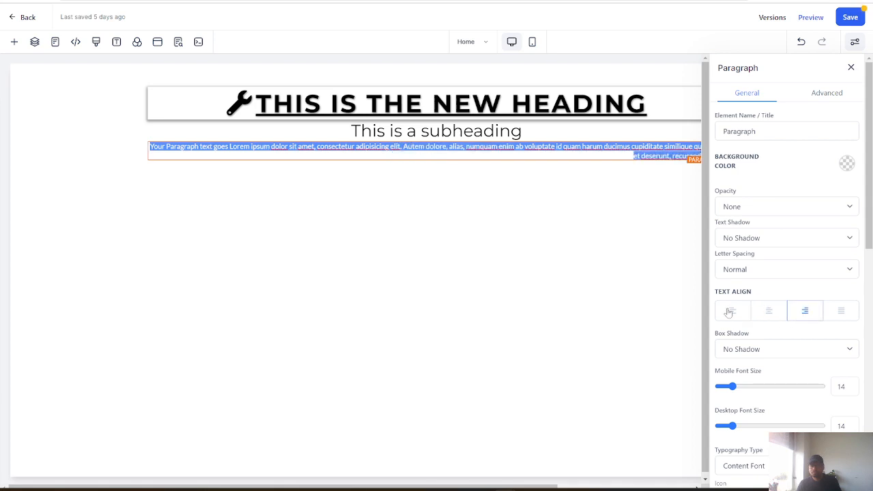
pyautogui.click(731, 311)
pyautogui.click(423, 219)
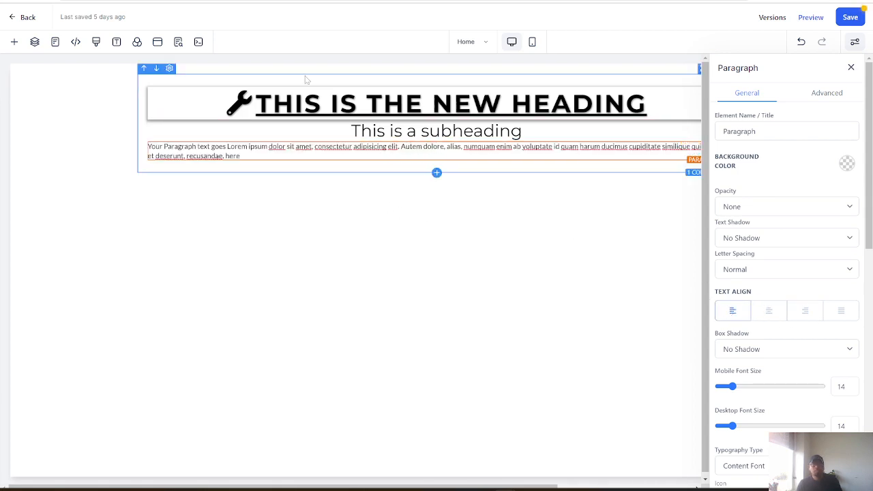
# Add a bullet list element directly below the paragraph and open its "Here's some stuff" item for text editing.
pyautogui.click(14, 42)
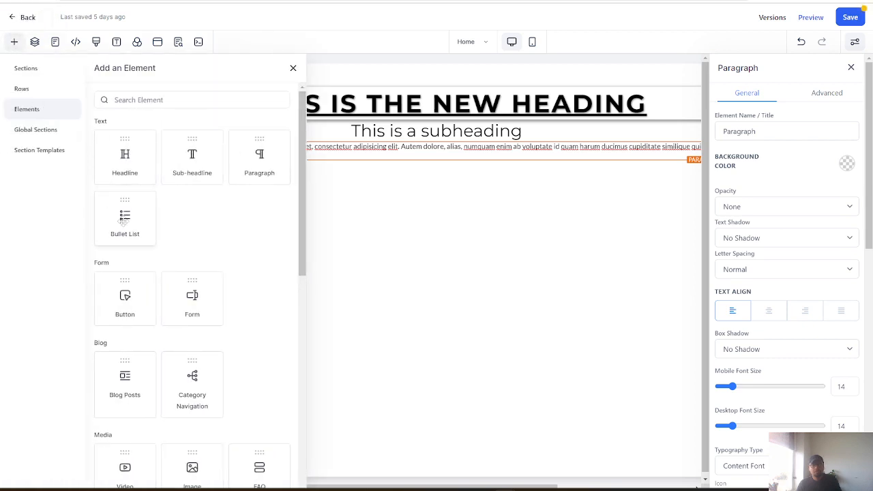
pyautogui.moveTo(125, 221); pyautogui.dragTo(359, 176)
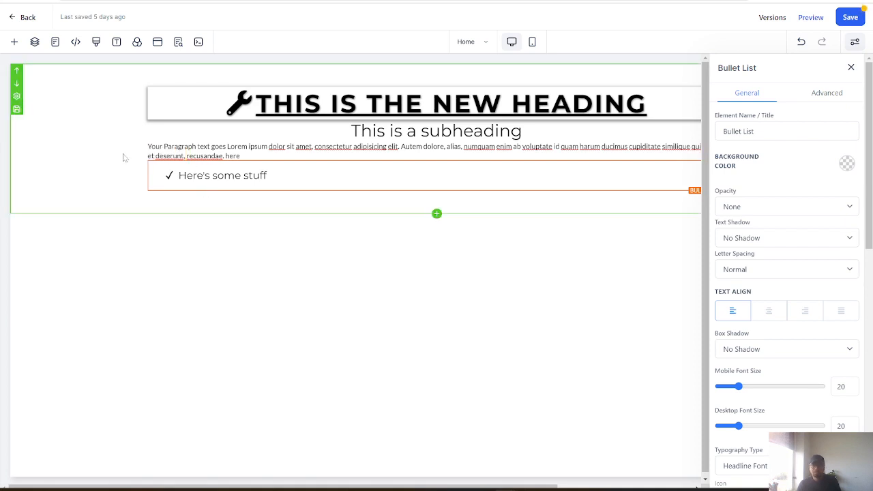
pyautogui.click(267, 175)
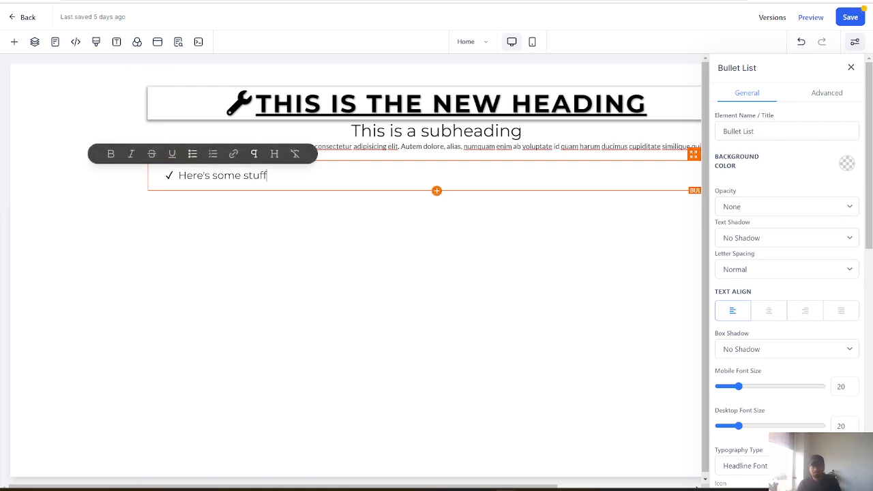
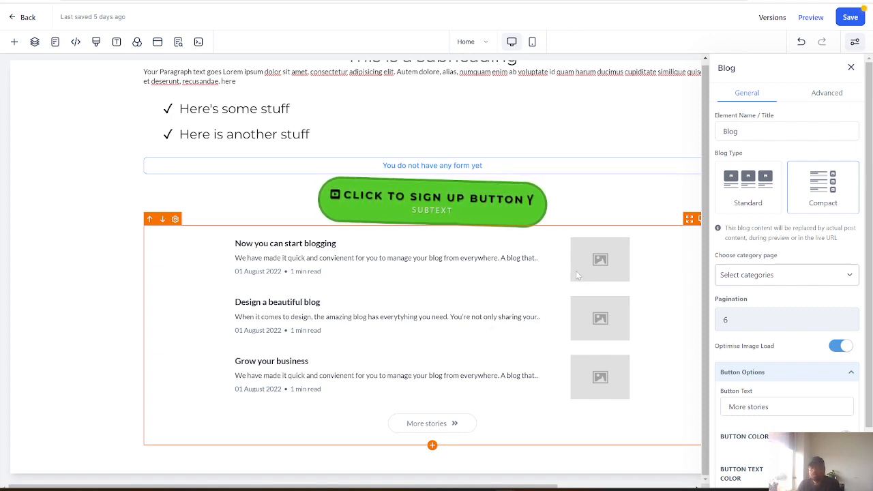
# Set the blog element's type to Standard and check which category pages it offers.
pyautogui.click(761, 189)
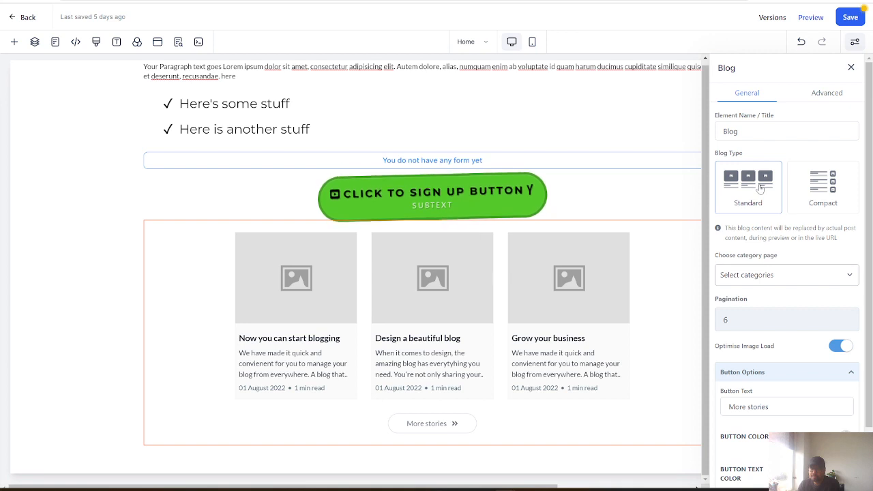
pyautogui.click(782, 277)
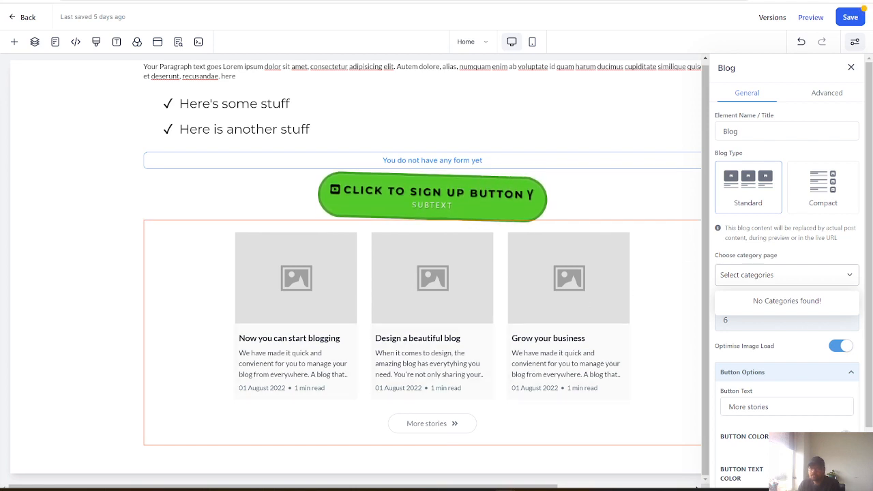
pyautogui.click(845, 279)
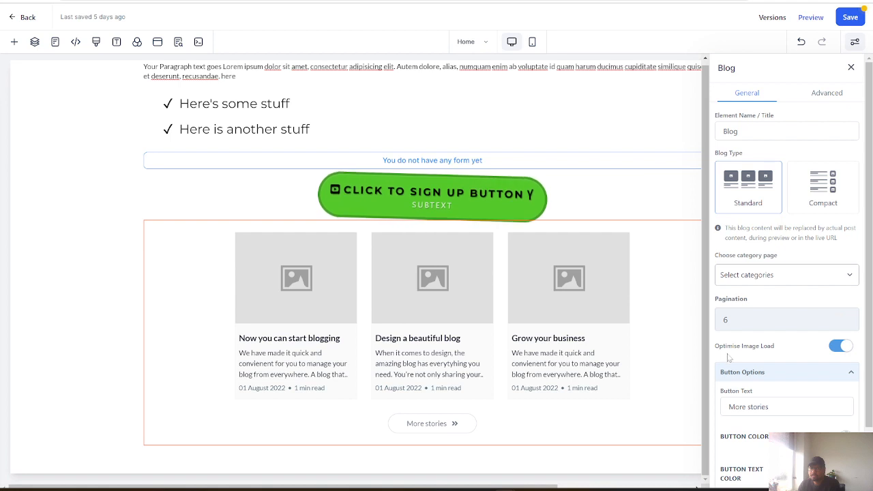
# Review the blog element's button options and its advanced spacing, border, shadow and visibility settings.
pyautogui.scroll(-1, 730, 357)
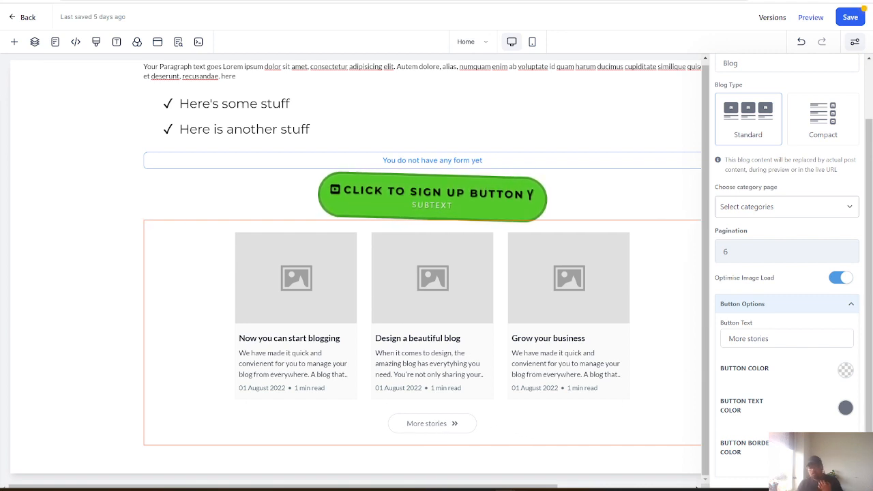
pyautogui.tripleClick(749, 339)
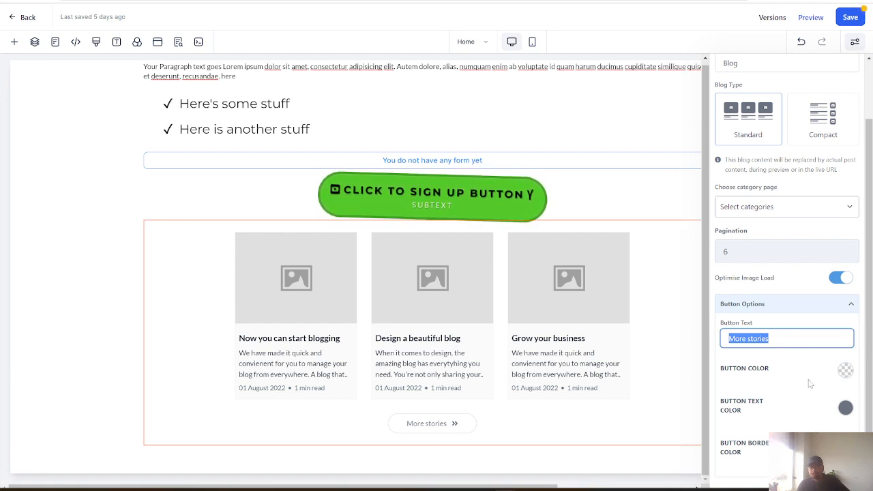
pyautogui.scroll(3, 831, 403)
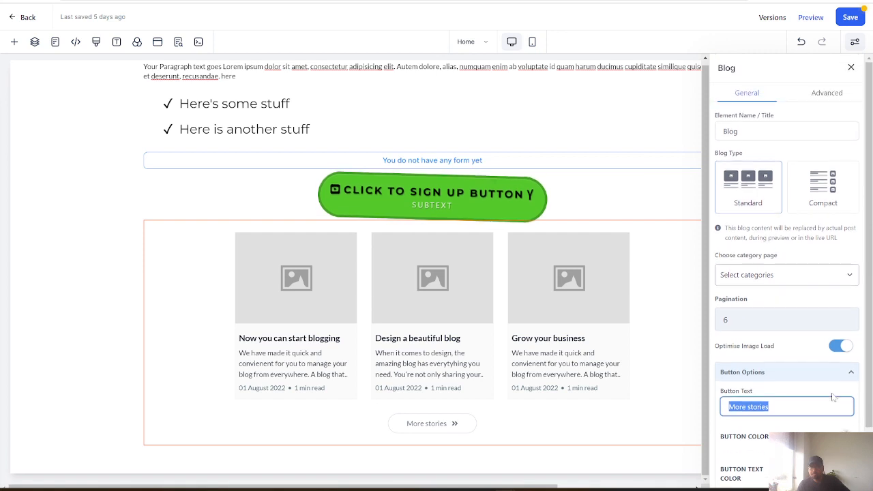
pyautogui.click(834, 95)
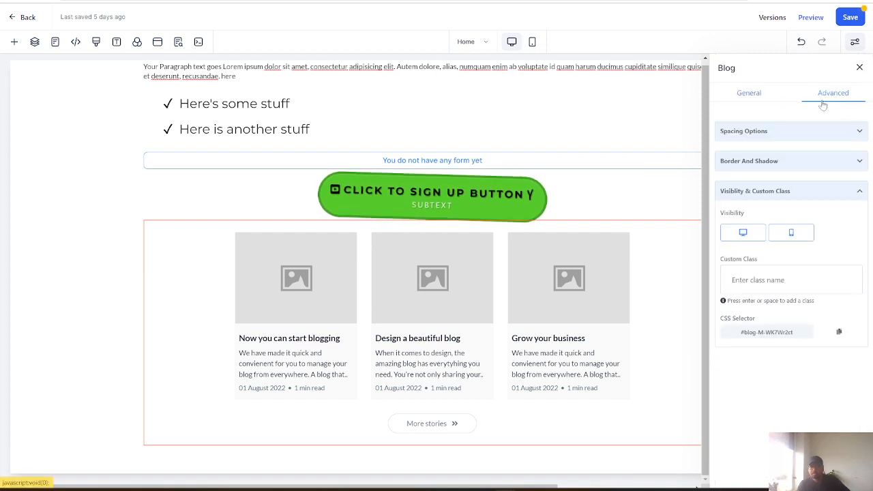
pyautogui.click(779, 133)
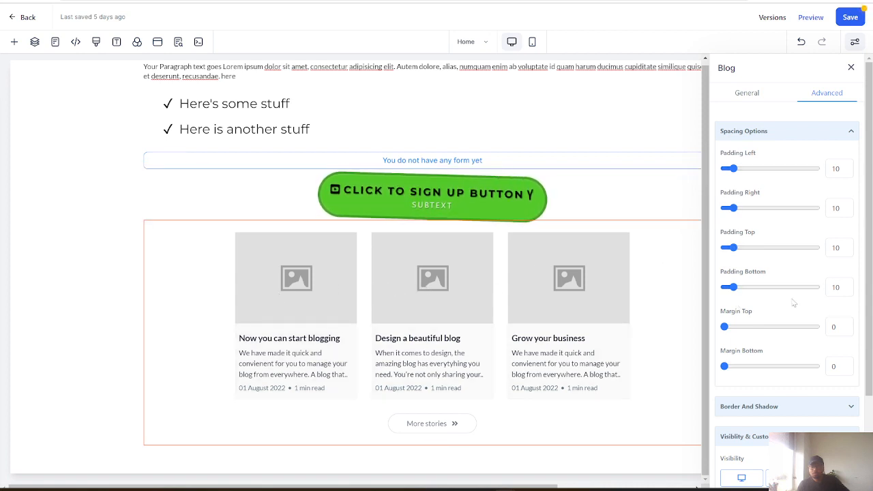
pyautogui.scroll(-3, 781, 305)
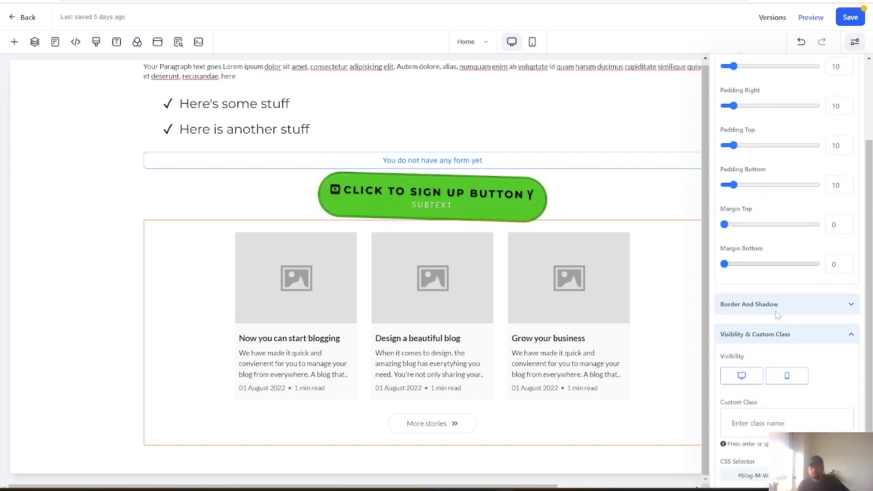
pyautogui.click(778, 310)
pyautogui.scroll(-2, 777, 326)
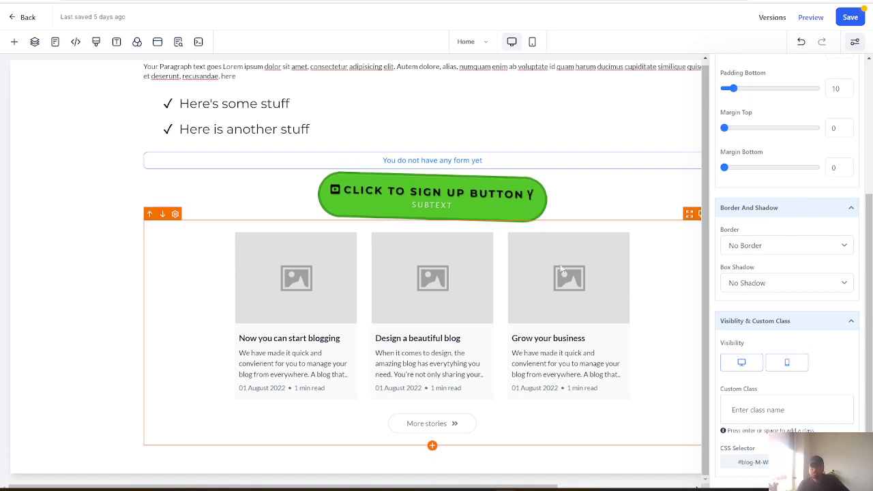
# Add a Category Navigation element between the sign-up button and the blog posts, and bring up its navigation list.
pyautogui.click(12, 43)
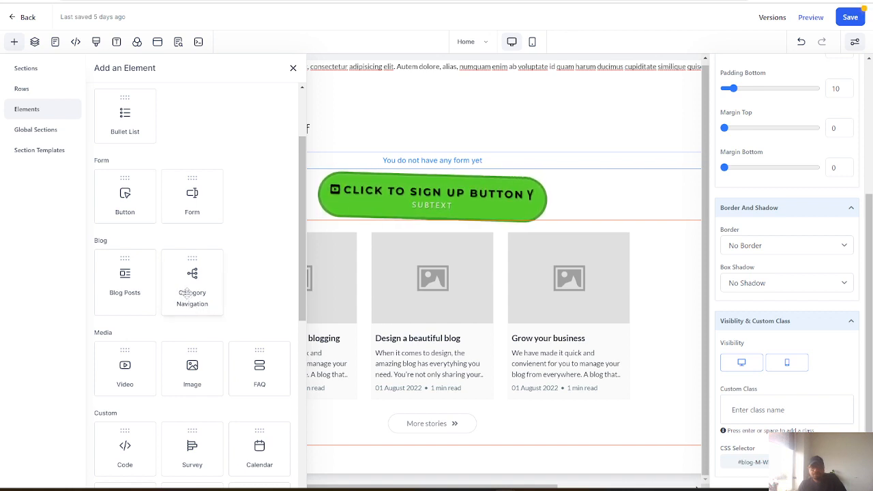
pyautogui.moveTo(186, 294); pyautogui.dragTo(340, 252)
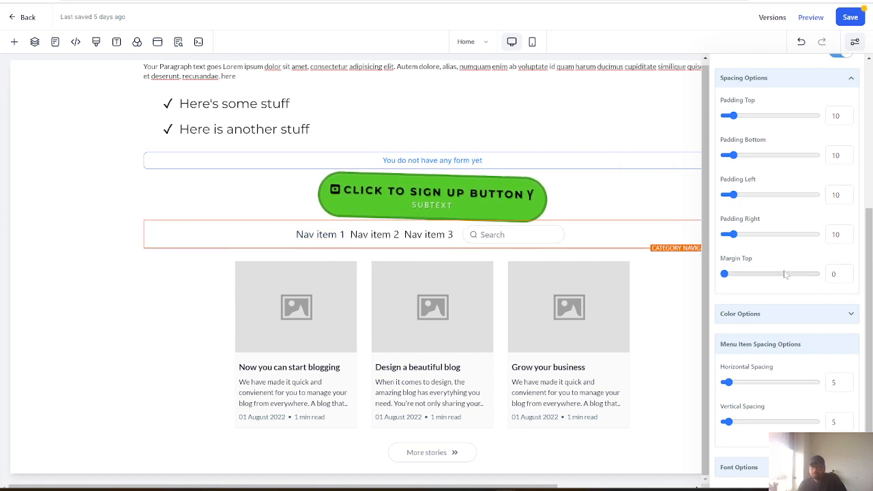
pyautogui.scroll(4, 785, 269)
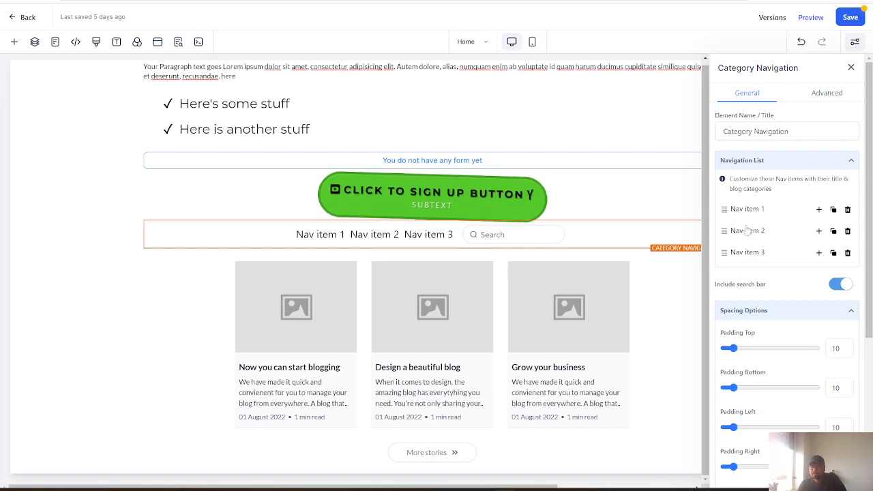
# Examine the Go To and Category options in Nav item 1's configuration, and close it without submitting.
pyautogui.click(739, 212)
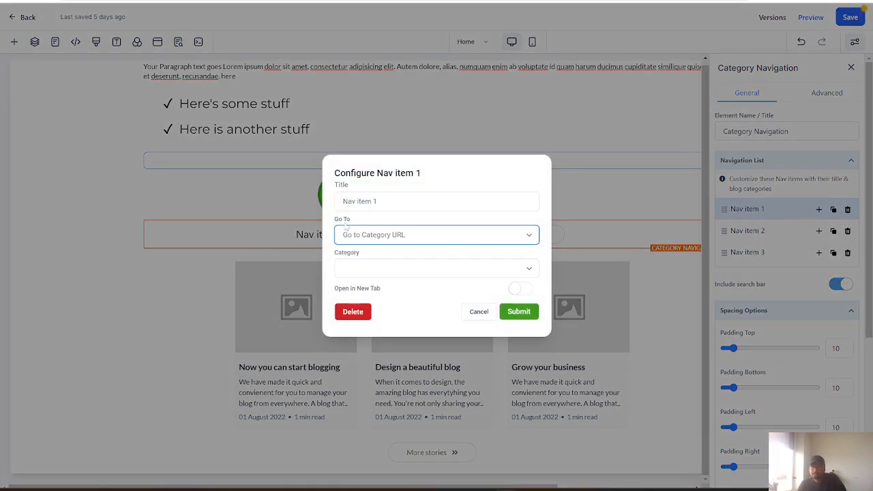
pyautogui.click(376, 236)
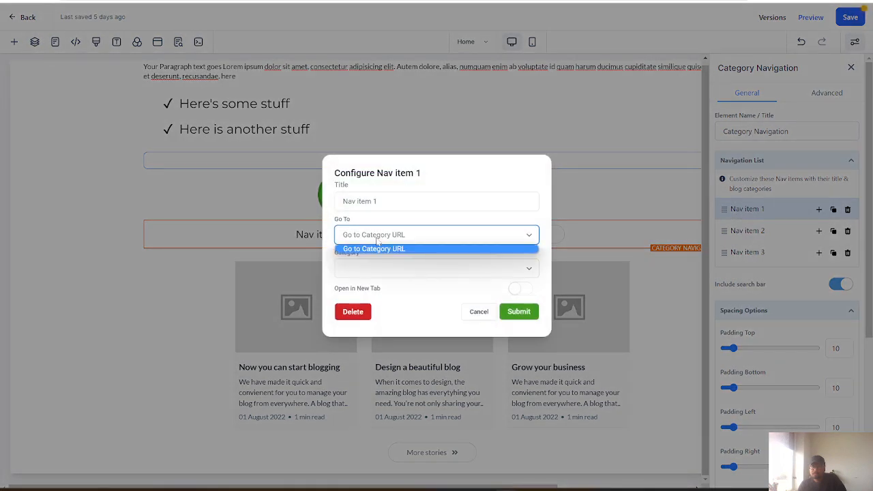
pyautogui.click(377, 249)
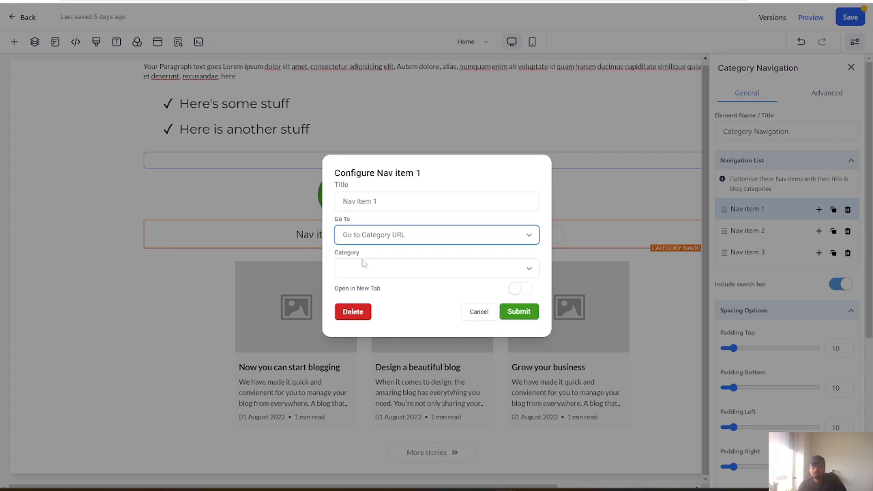
pyautogui.click(382, 267)
pyautogui.click(332, 251)
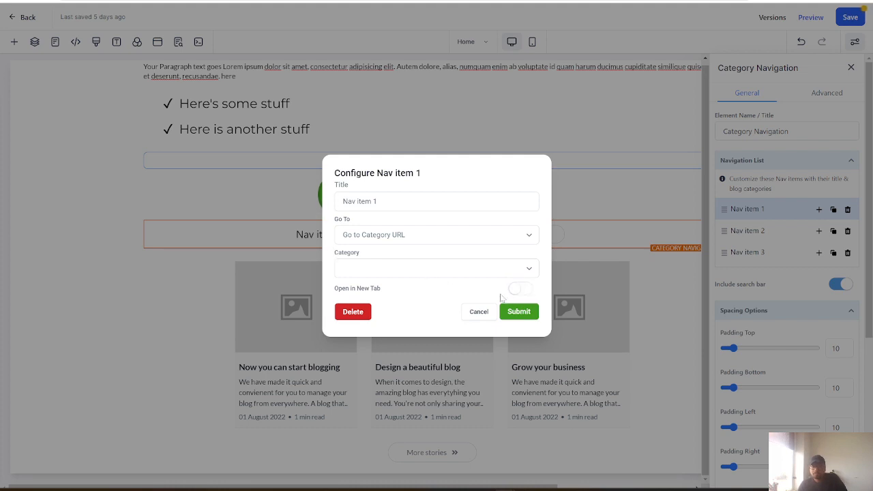
pyautogui.click(479, 312)
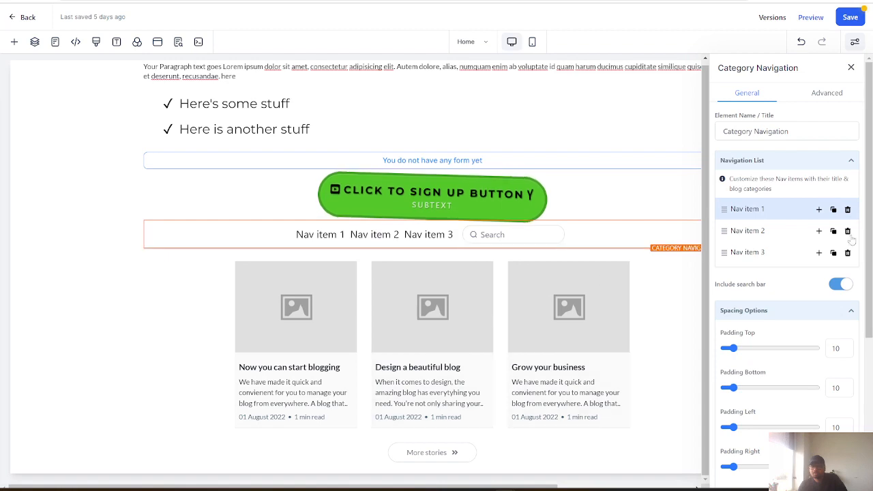
# Reopen Nav item 1's configuration to check its editable title, and cancel without changing it.
pyautogui.doubleClick(764, 208)
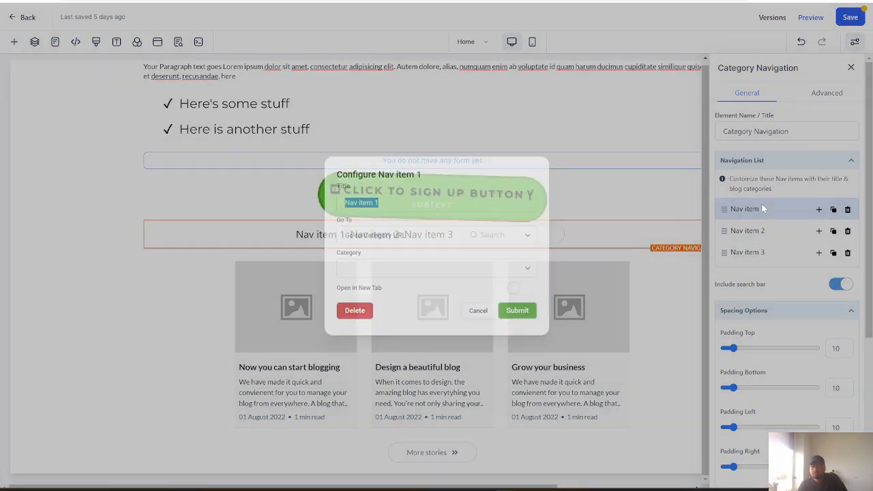
pyautogui.click(759, 214)
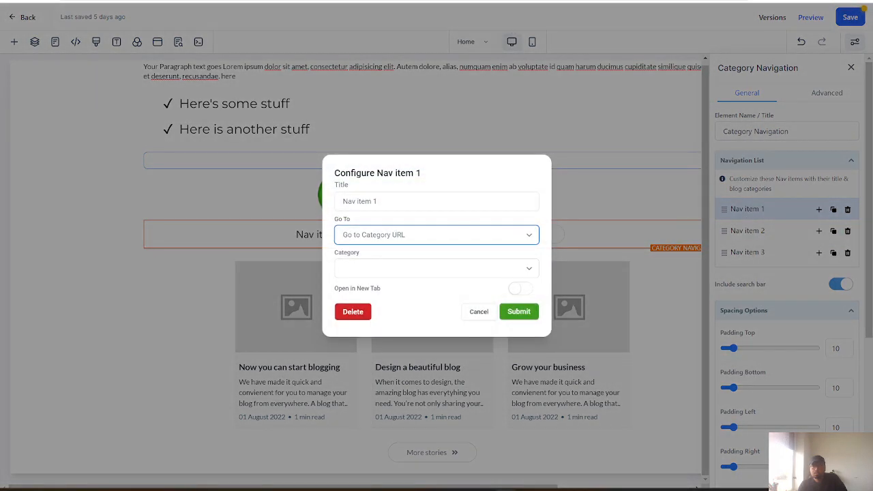
pyautogui.moveTo(396, 202); pyautogui.dragTo(314, 191)
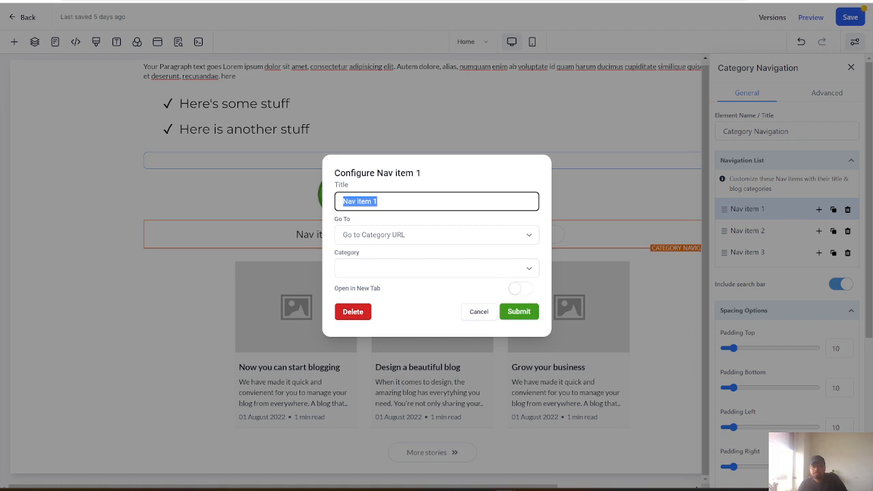
pyautogui.click(477, 312)
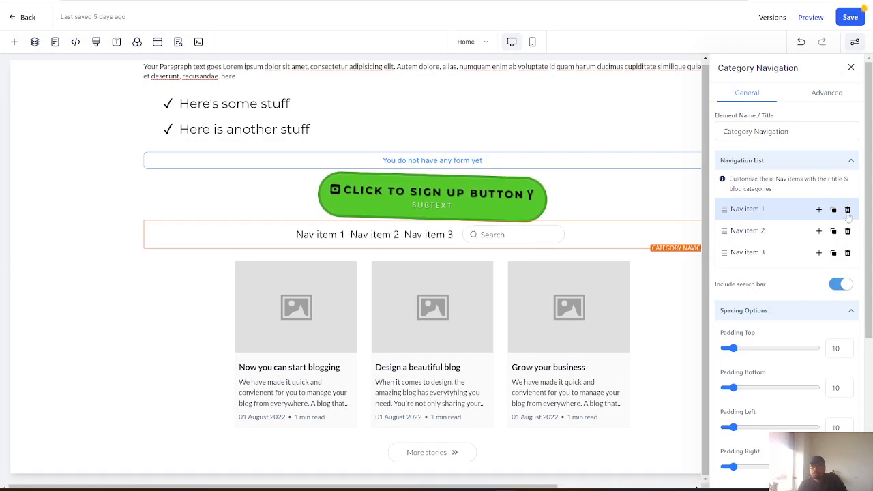
# Duplicate Nav item 3 and insert a new navigation item below the copy.
pyautogui.click(834, 254)
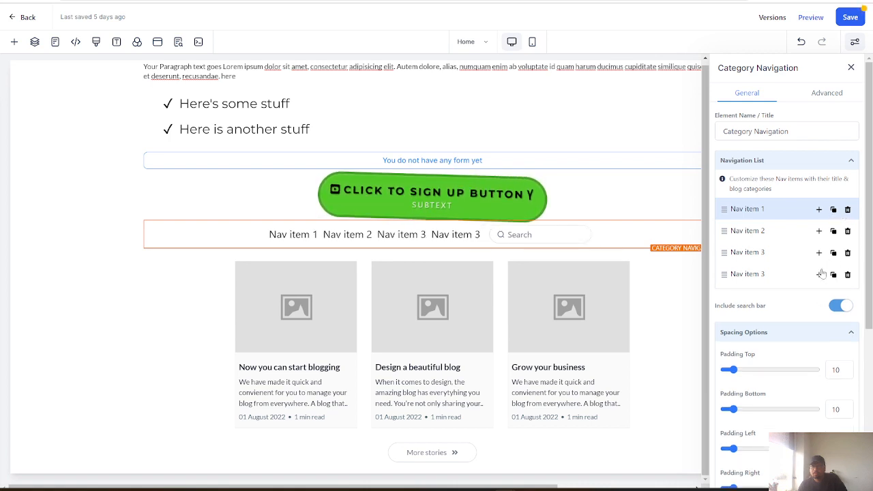
pyautogui.click(820, 275)
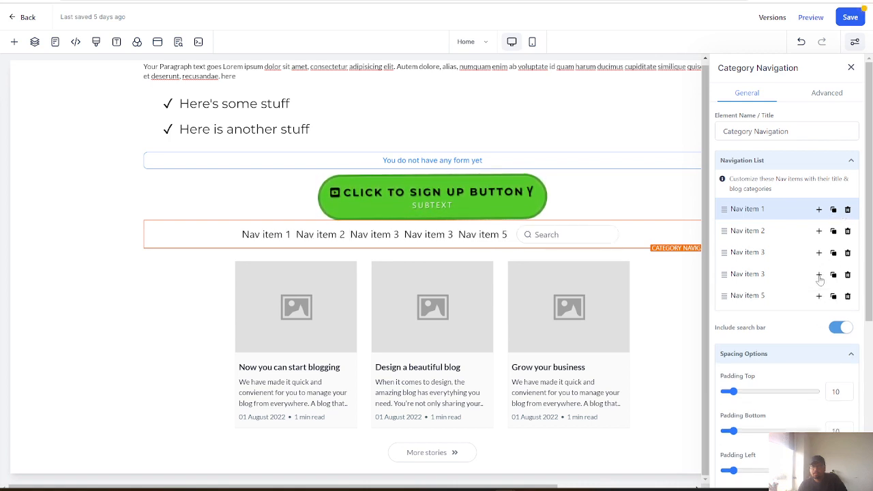
# Delete the last two items from the navigation list, and switch the included search bar off and back on.
pyautogui.click(847, 296)
pyautogui.click(848, 275)
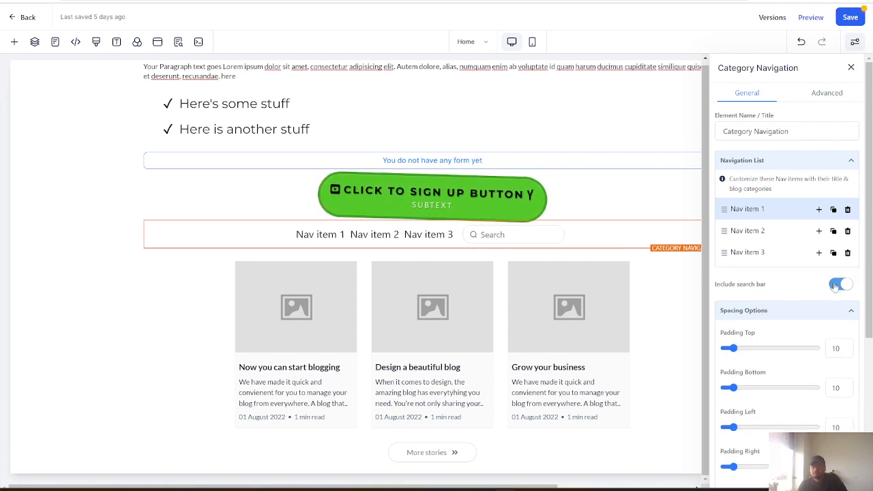
pyautogui.click(837, 284)
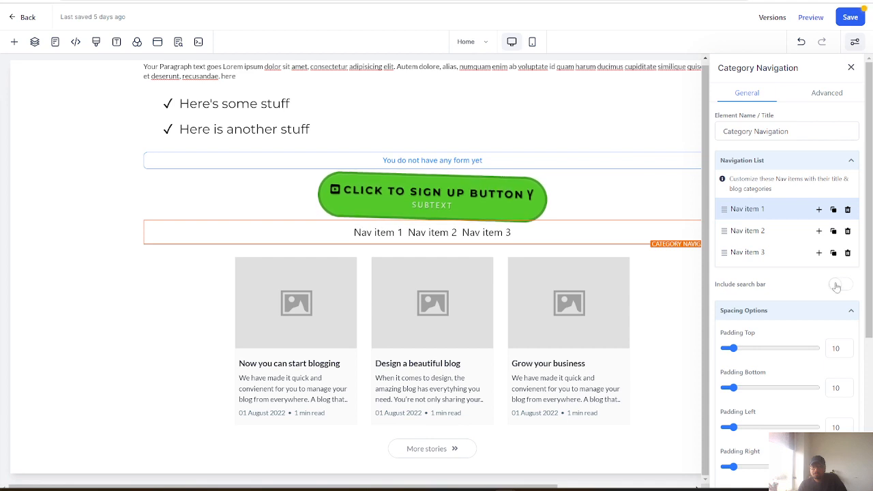
pyautogui.click(837, 285)
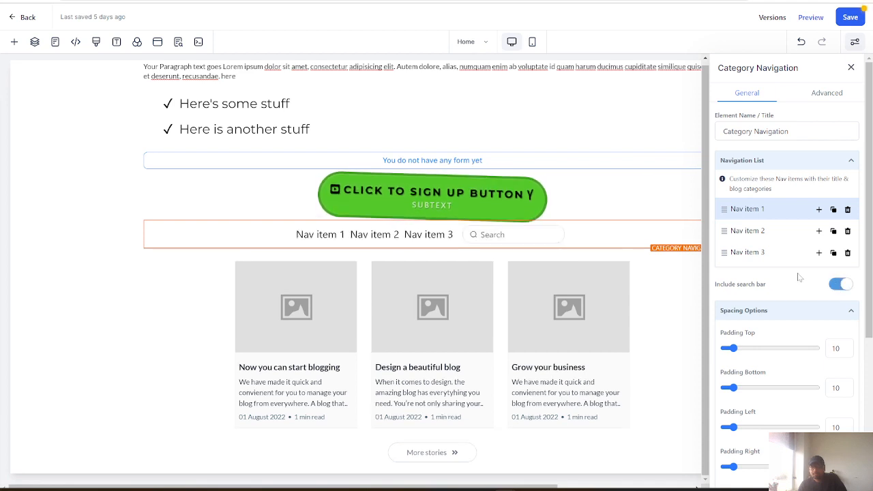
# Set the Category Navigation's menu item spacing to 6 horizontally and 9 vertically.
pyautogui.scroll(-3, 800, 277)
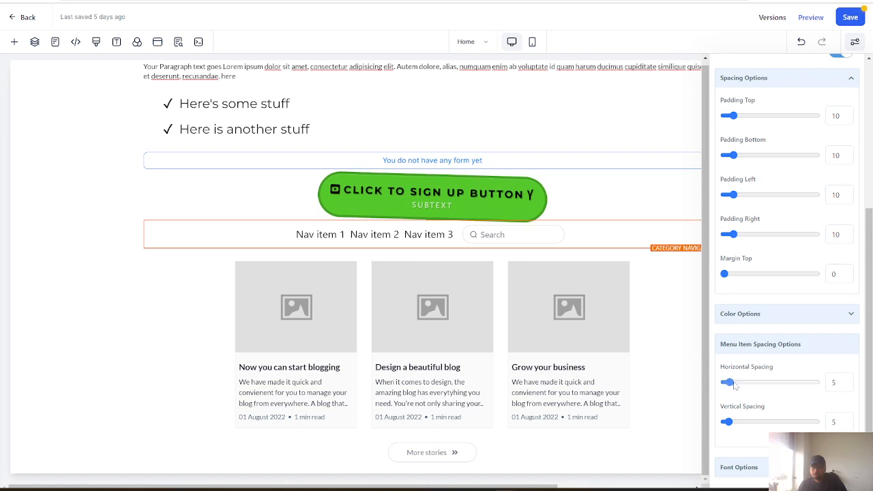
pyautogui.moveTo(750, 384); pyautogui.dragTo(735, 385)
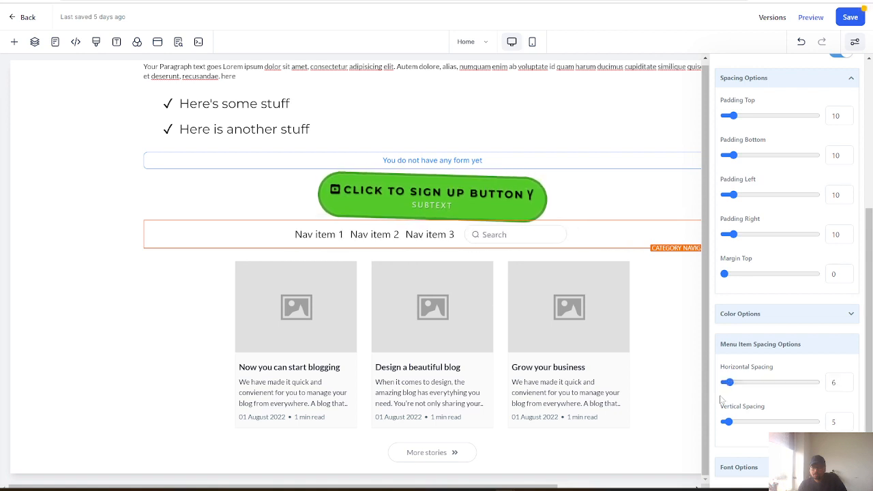
pyautogui.moveTo(728, 422); pyautogui.dragTo(730, 422)
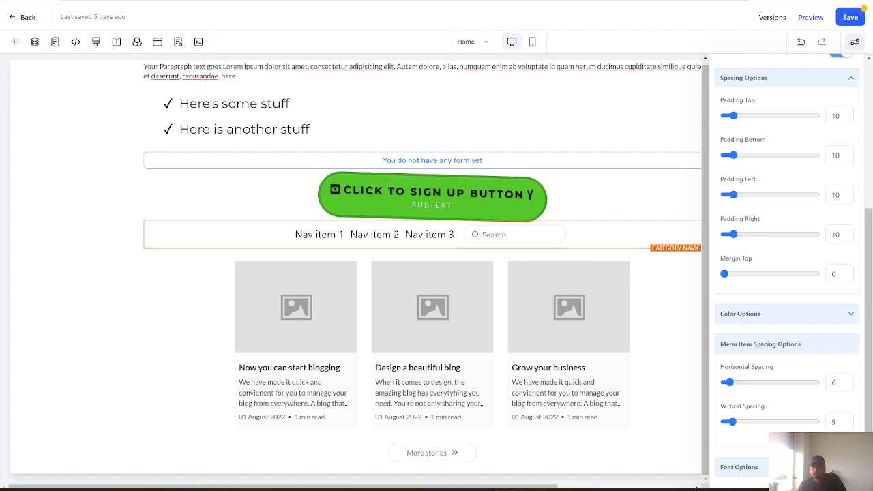
# Examine the Category Navigation's advanced settings, including its border, shadow and visibility options.
pyautogui.scroll(-2, 791, 399)
pyautogui.scroll(3, 795, 319)
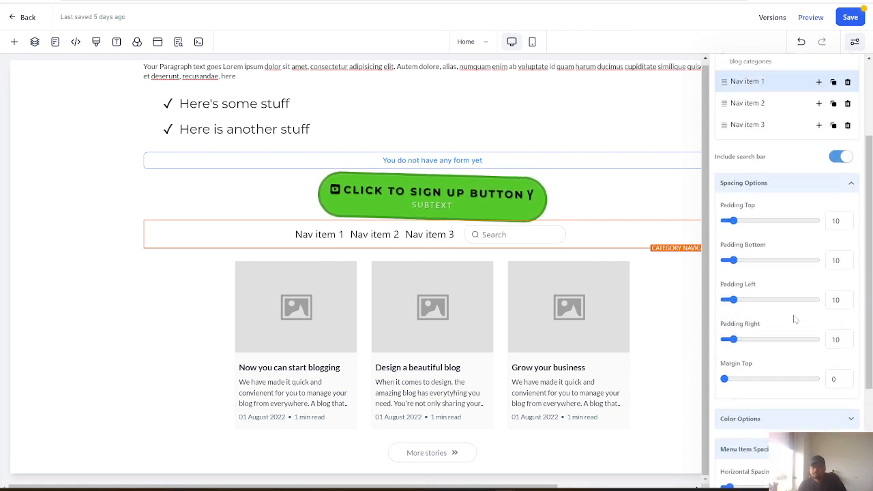
pyautogui.scroll(2, 795, 319)
pyautogui.click(833, 93)
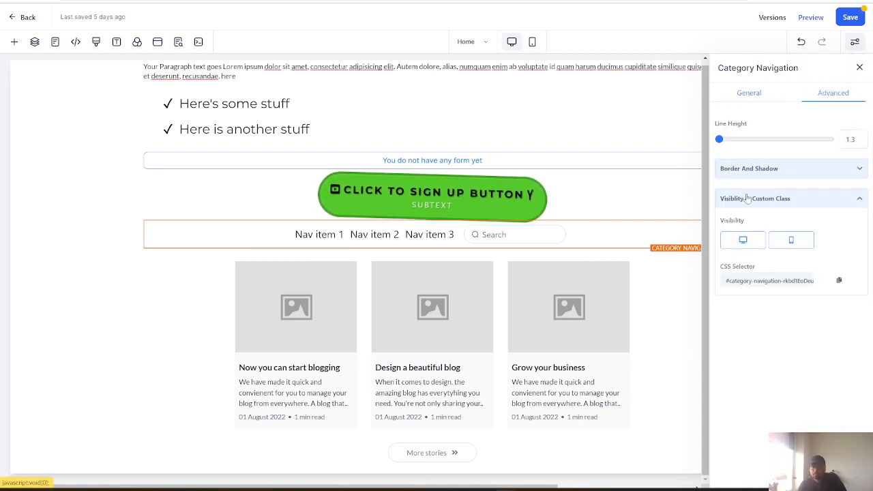
pyautogui.click(760, 169)
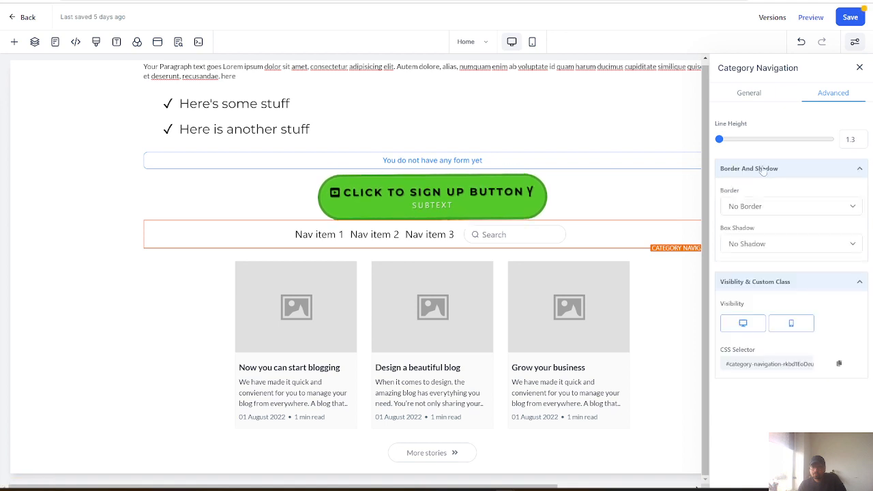
pyautogui.click(783, 321)
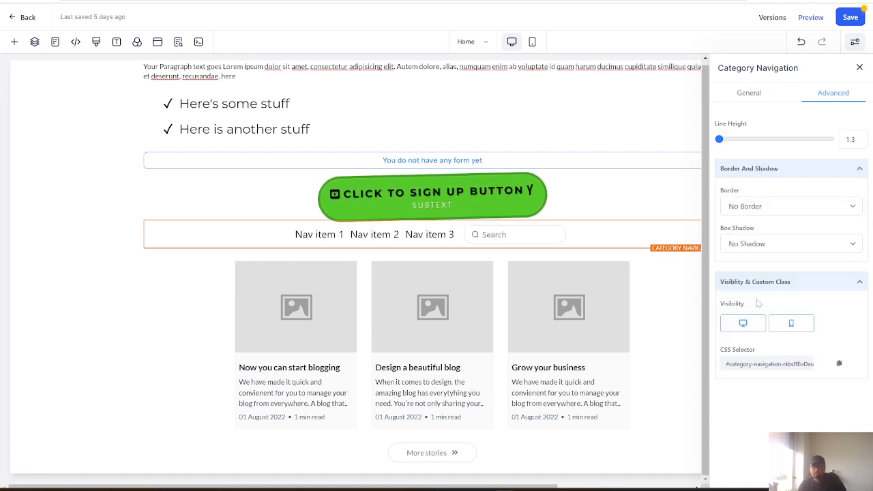
# Add a Video element between the category navigation and the blog posts.
pyautogui.click(15, 41)
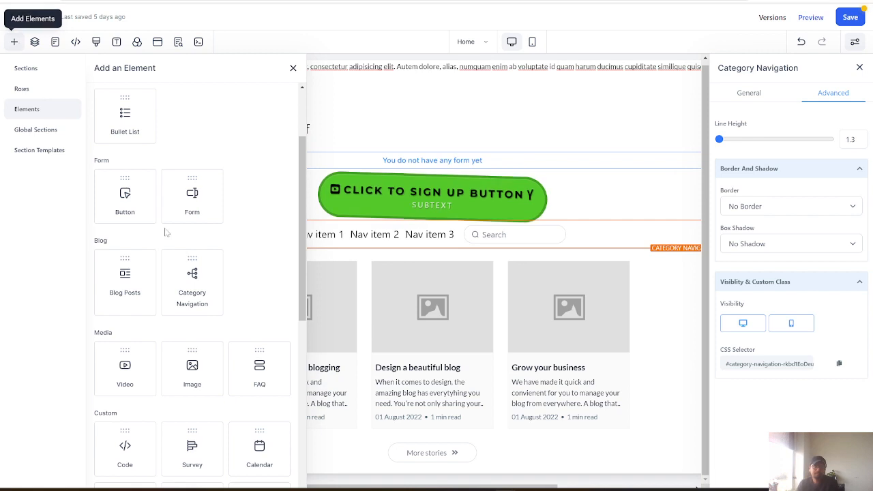
pyautogui.scroll(-3, 194, 245)
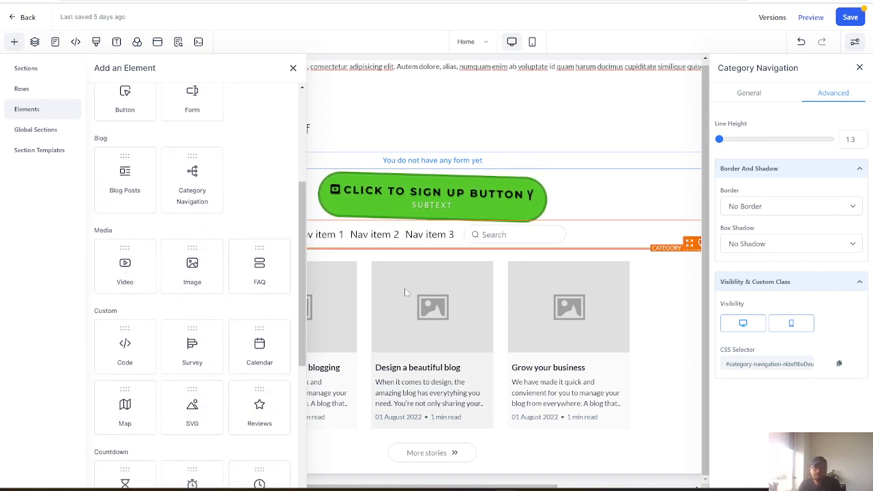
pyautogui.scroll(-1, 404, 292)
pyautogui.moveTo(124, 269); pyautogui.dragTo(457, 266)
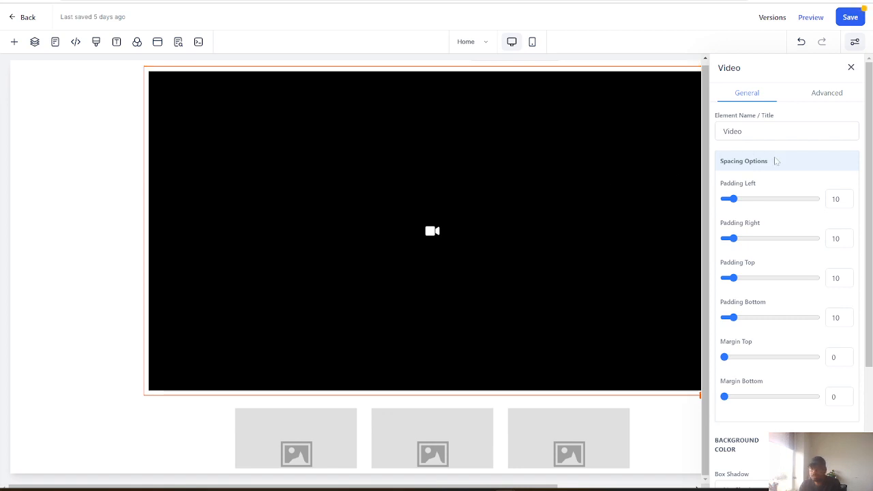
# Try the Hosted Video type for the video element, and return it to Youtube with the Video URL field active.
pyautogui.scroll(-3, 780, 226)
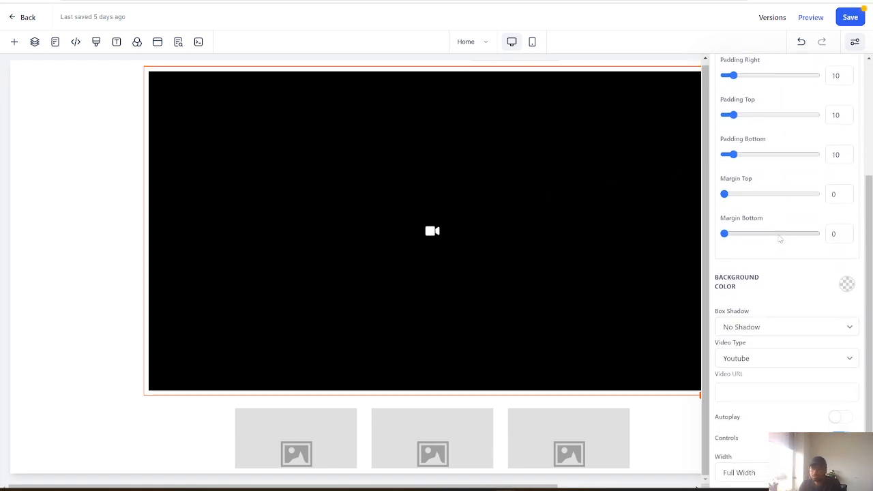
pyautogui.click(791, 359)
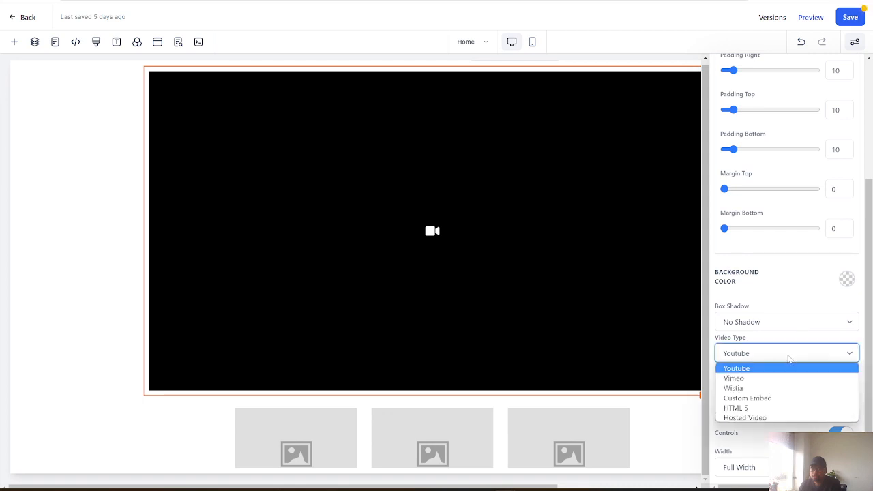
pyautogui.click(775, 373)
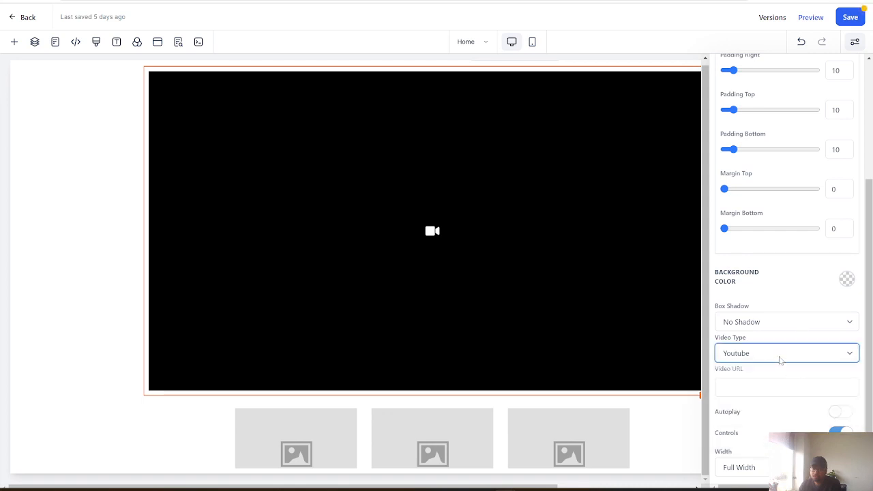
pyautogui.click(780, 359)
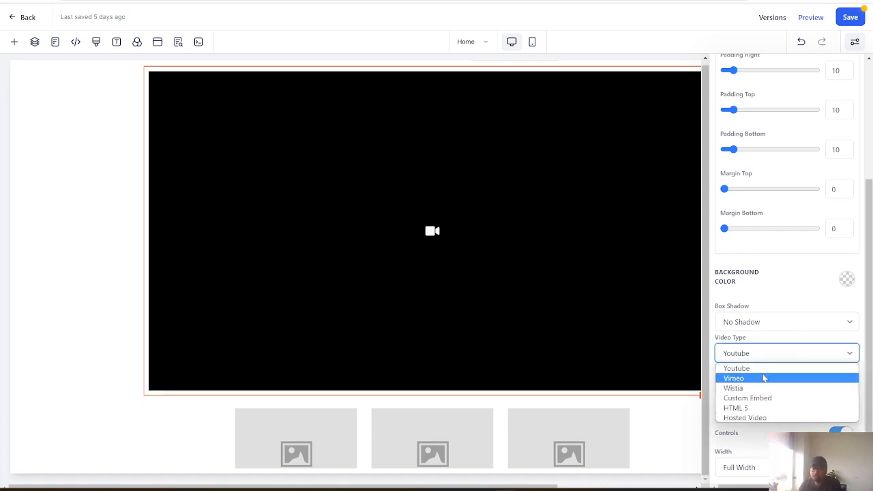
pyautogui.click(751, 417)
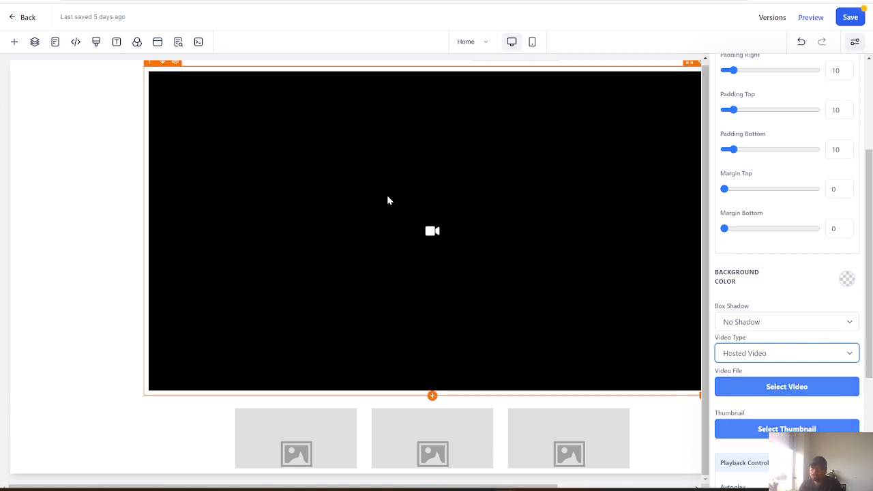
pyautogui.click(754, 359)
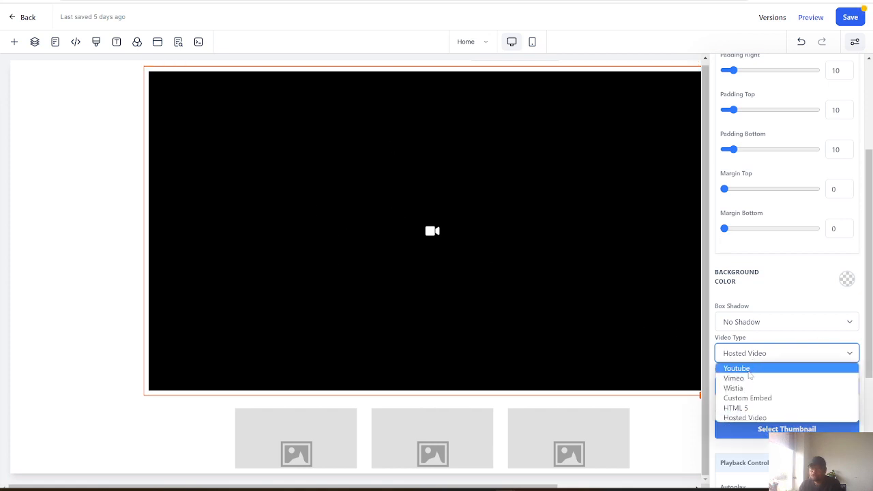
pyautogui.click(749, 371)
pyautogui.click(747, 388)
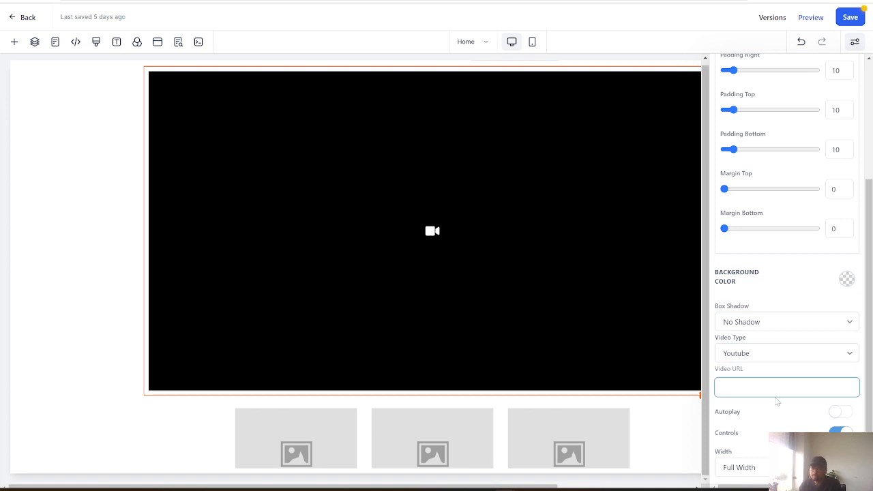
# Turn on Autoplay for the video to check its option, and turn it off again.
pyautogui.click(839, 413)
pyautogui.scroll(-1, 810, 415)
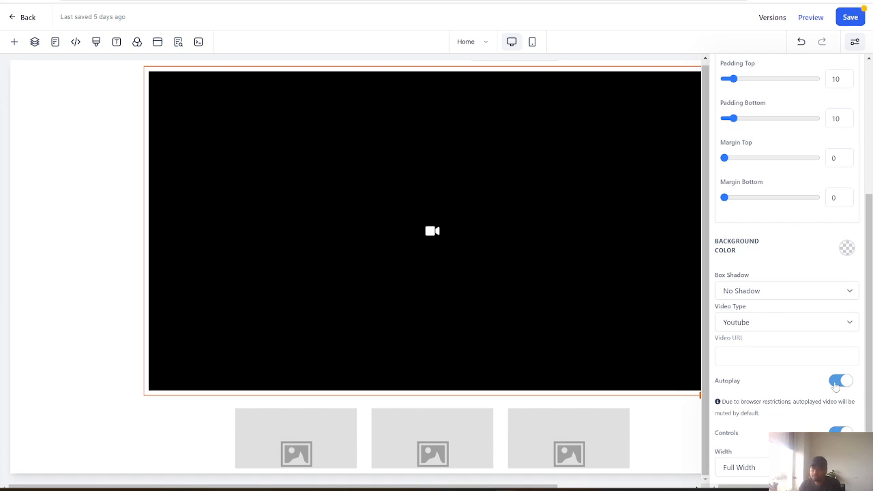
pyautogui.click(837, 382)
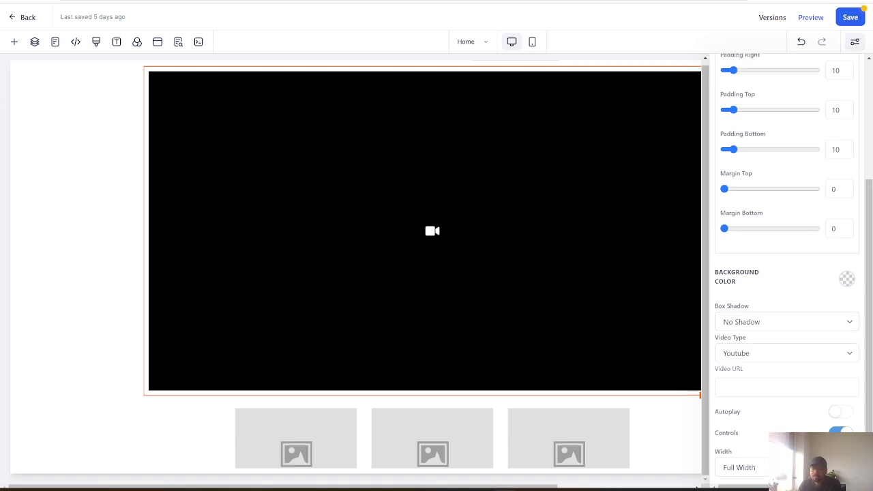
# Try the 3/4 Width and Half Width settings on the video, and set it back to Full Width.
pyautogui.click(744, 467)
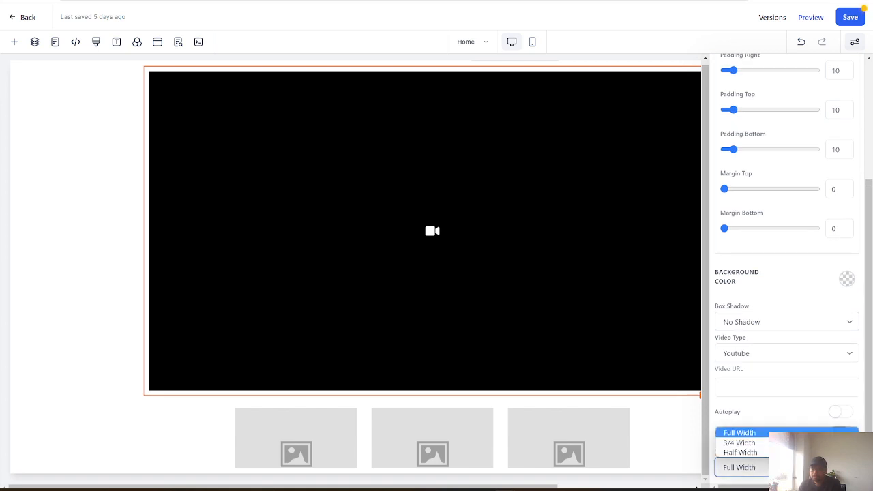
pyautogui.click(744, 443)
pyautogui.click(758, 468)
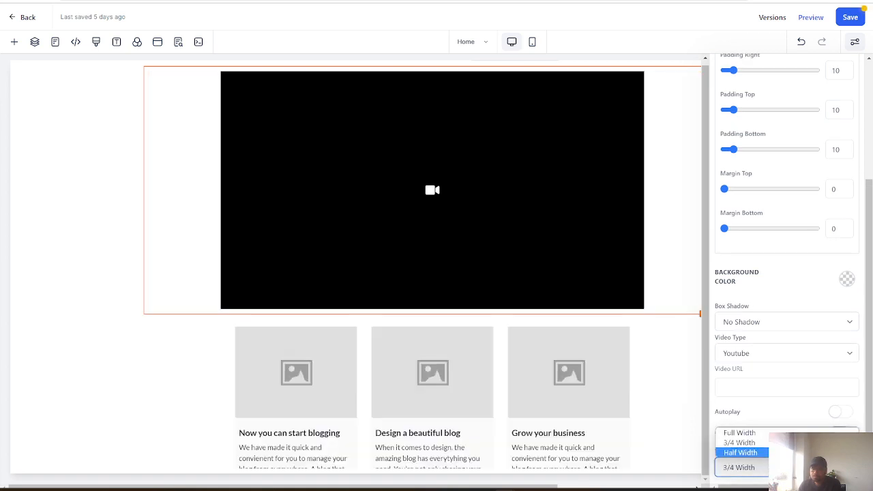
pyautogui.click(744, 455)
pyautogui.click(750, 468)
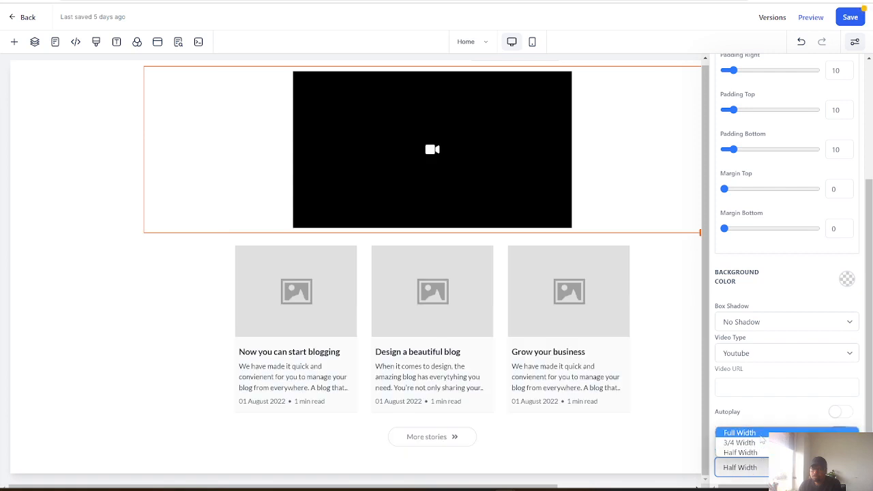
pyautogui.click(744, 430)
# Apply a 30% Drop Shadow as the video element's box shadow.
pyautogui.scroll(2, 800, 404)
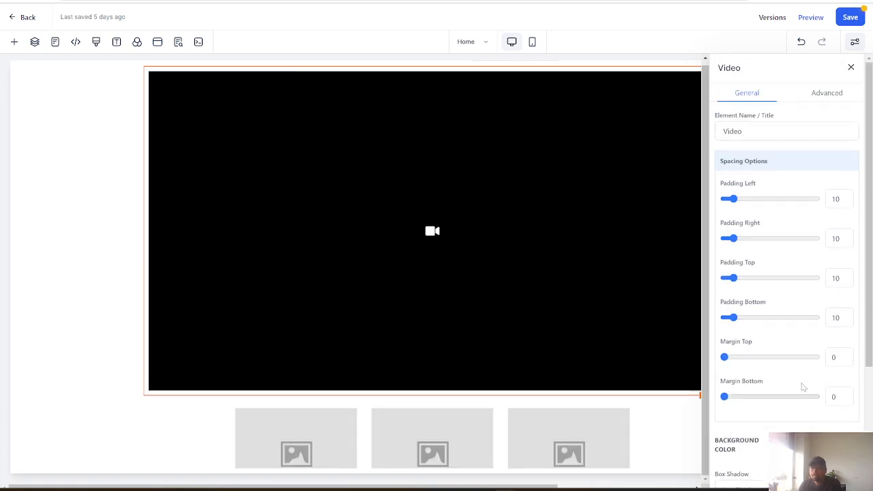
pyautogui.scroll(-2, 802, 386)
pyautogui.click(801, 387)
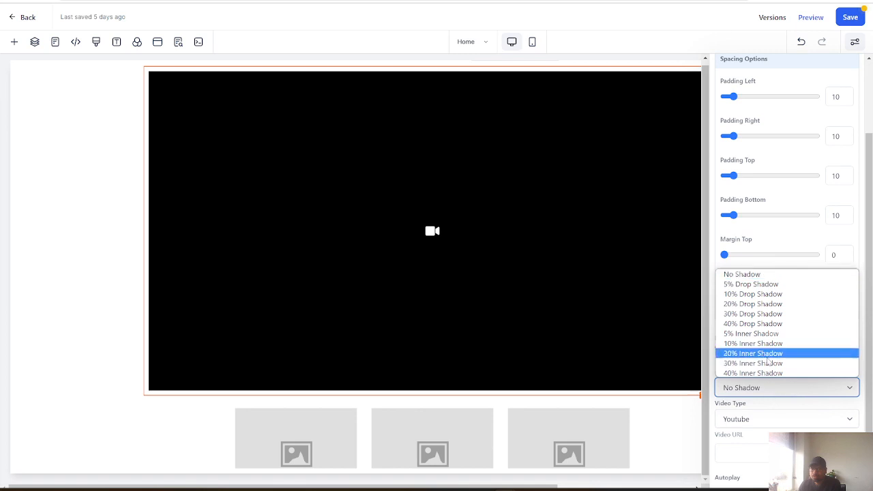
pyautogui.click(761, 320)
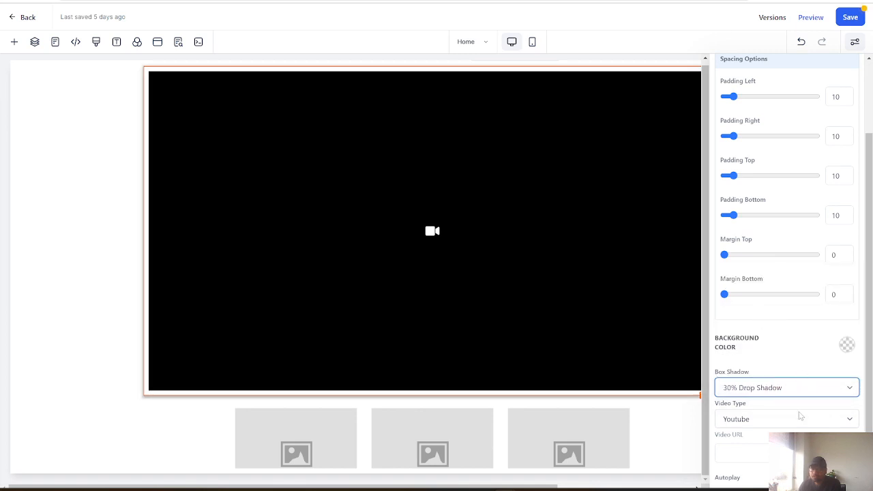
# Review the video element's advanced border, visibility and custom class settings.
pyautogui.scroll(-1, 804, 409)
pyautogui.scroll(3, 810, 342)
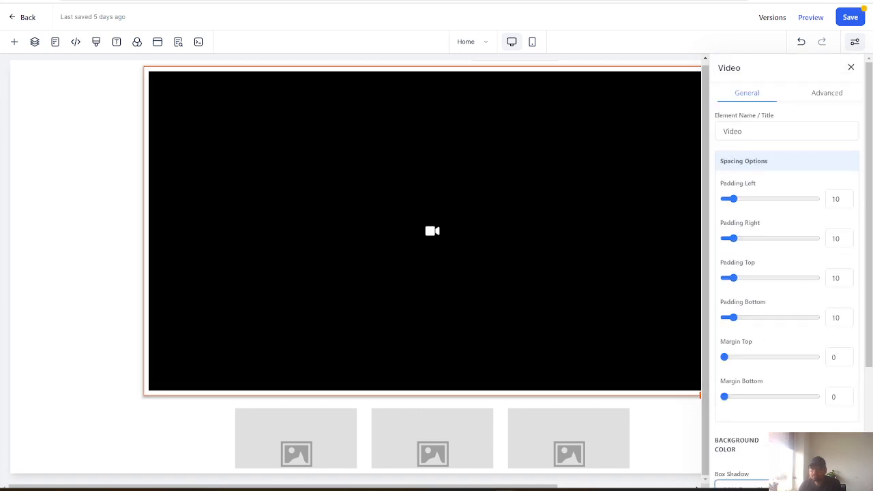
pyautogui.click(835, 96)
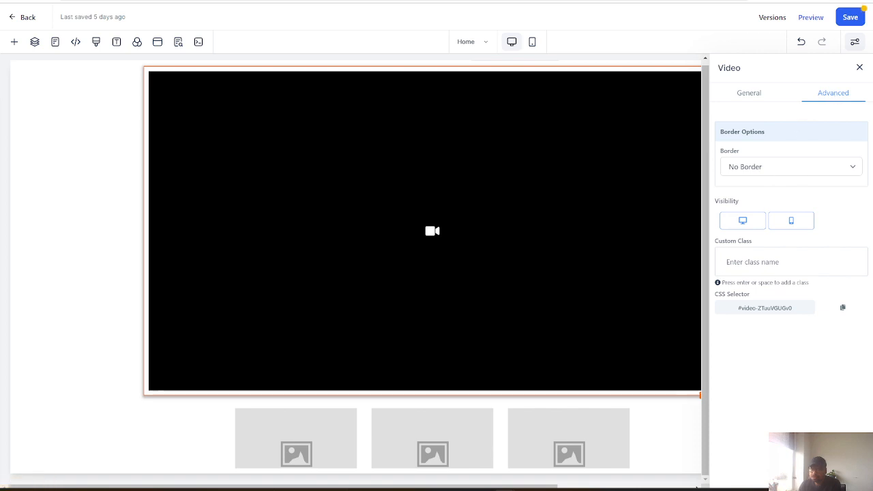
# Add an Image element between the video and the blog posts.
pyautogui.click(13, 42)
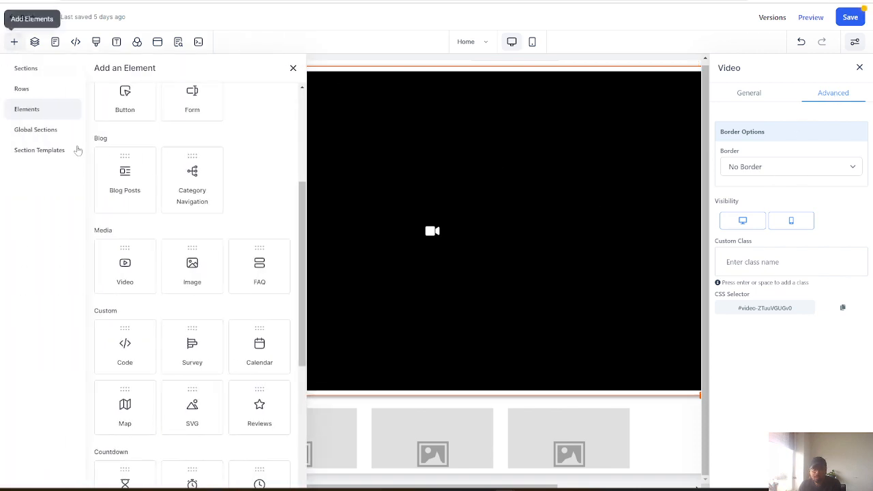
pyautogui.moveTo(203, 285); pyautogui.dragTo(462, 421)
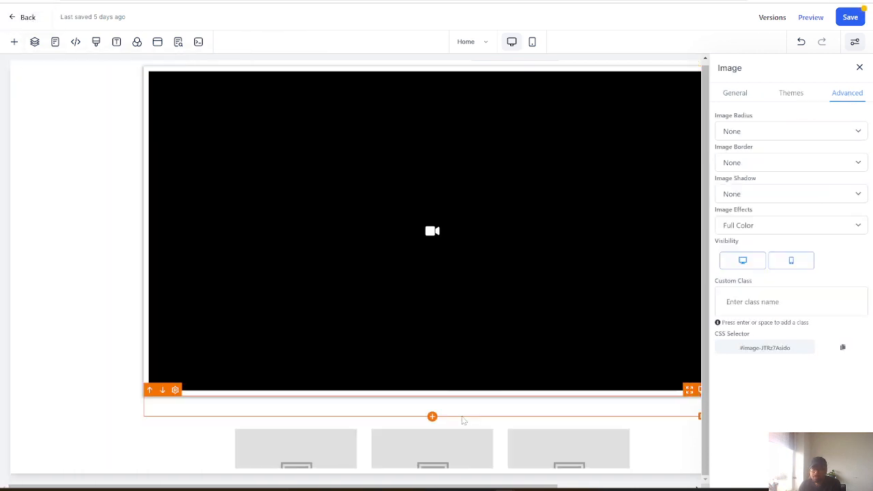
pyautogui.scroll(-3, 504, 375)
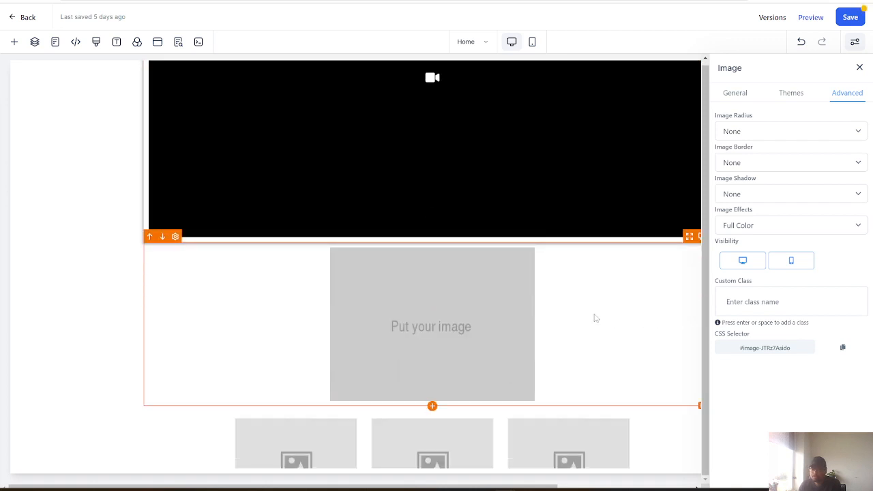
# Review the image's general spacing, background, alignment and image options, and look into the media library without choosing a file.
pyautogui.click(738, 94)
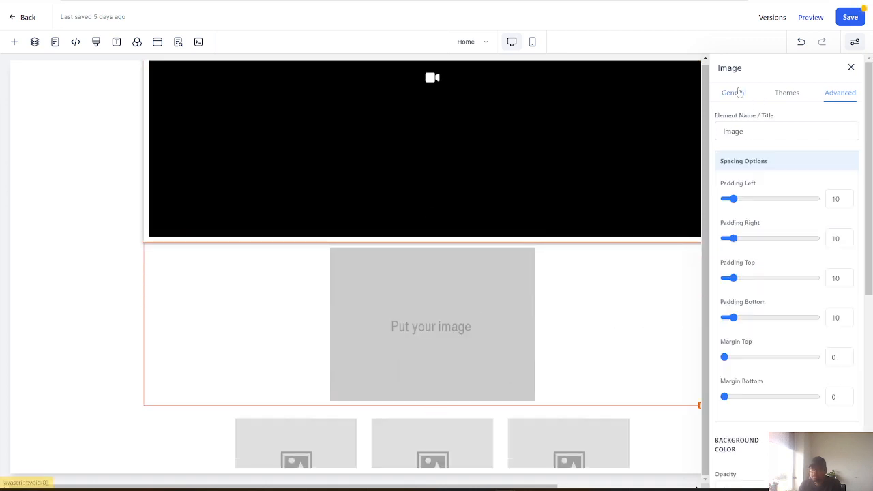
pyautogui.scroll(-3, 793, 253)
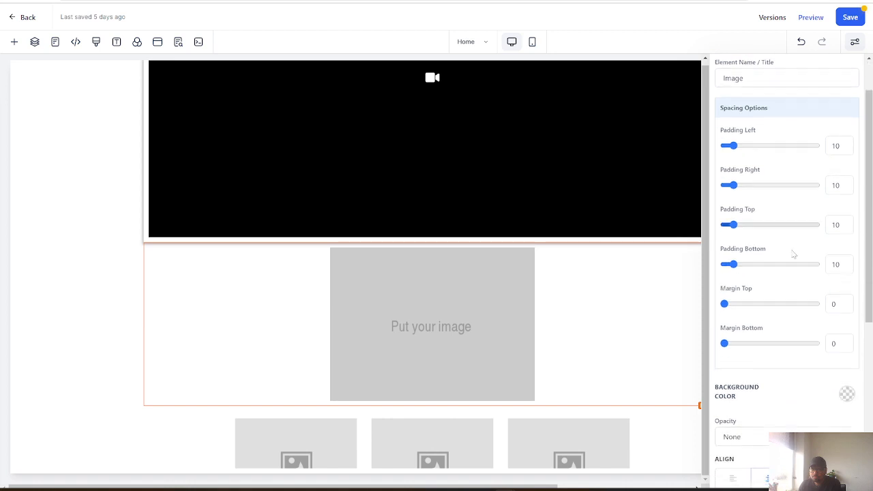
pyautogui.scroll(-3, 771, 271)
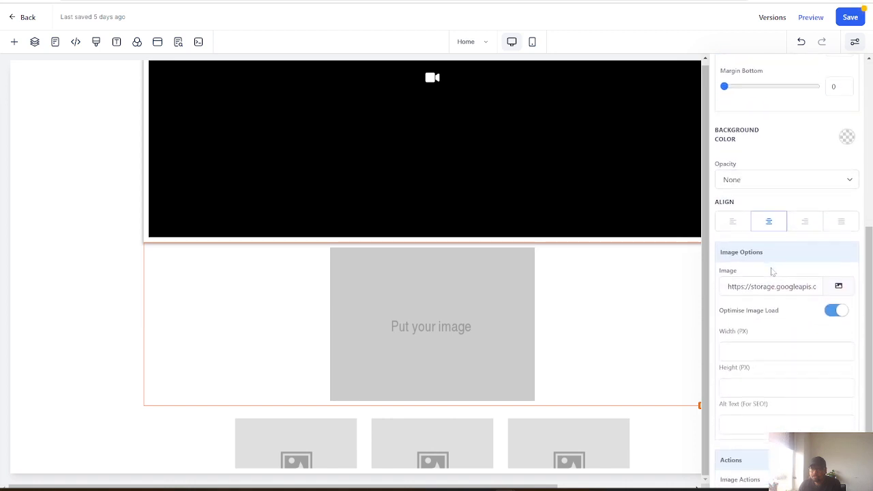
pyautogui.click(839, 239)
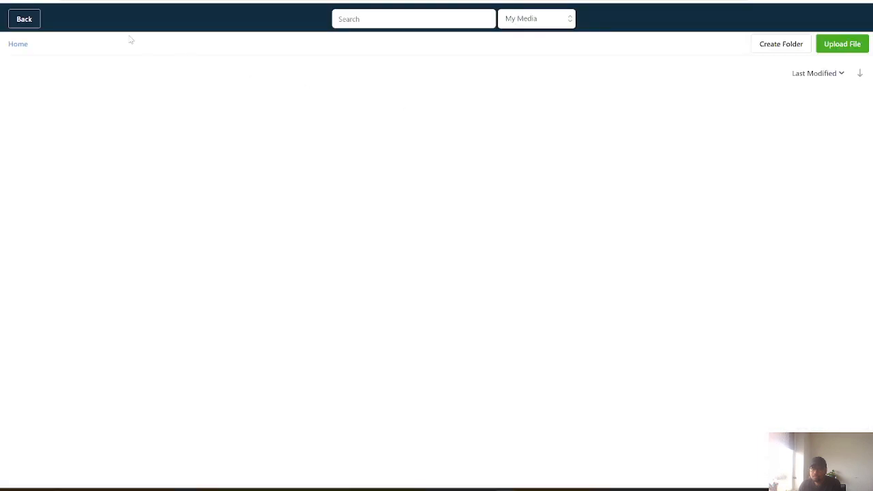
pyautogui.click(19, 24)
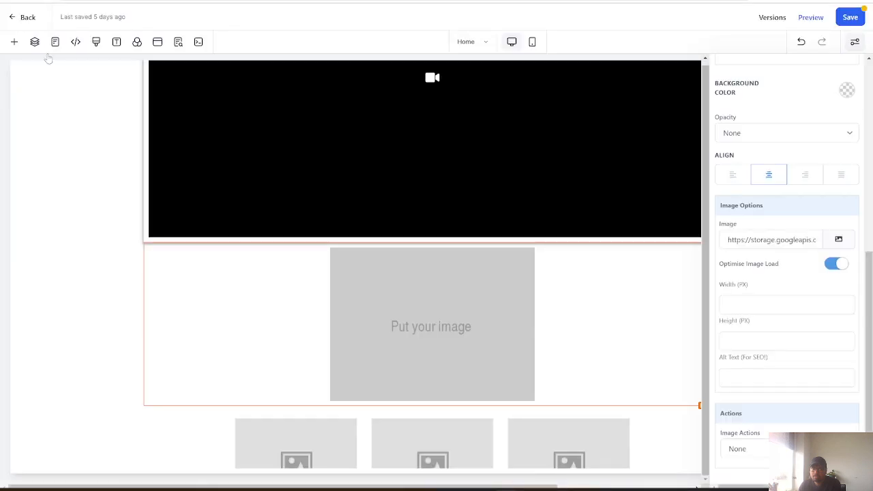
# Try a height of 1 px on the image, and clear the height again.
pyautogui.click(768, 305)
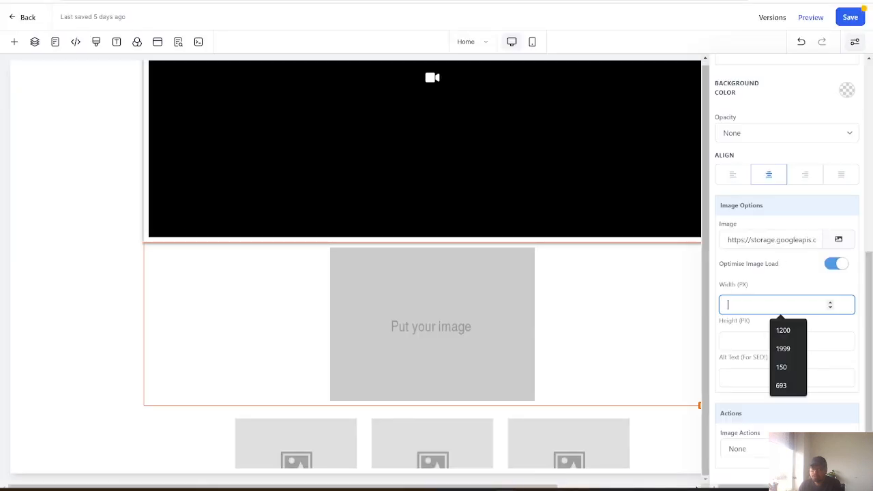
pyautogui.click(767, 341)
pyautogui.write('1')
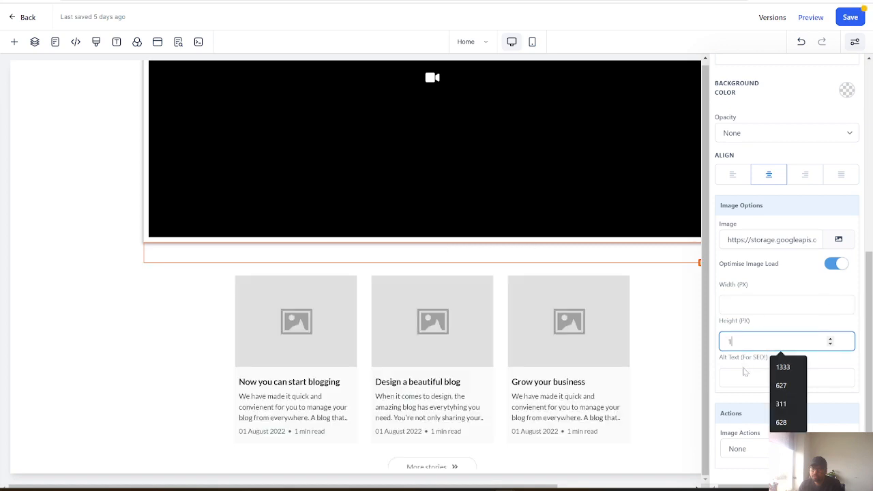
pyautogui.press('BackSpace')
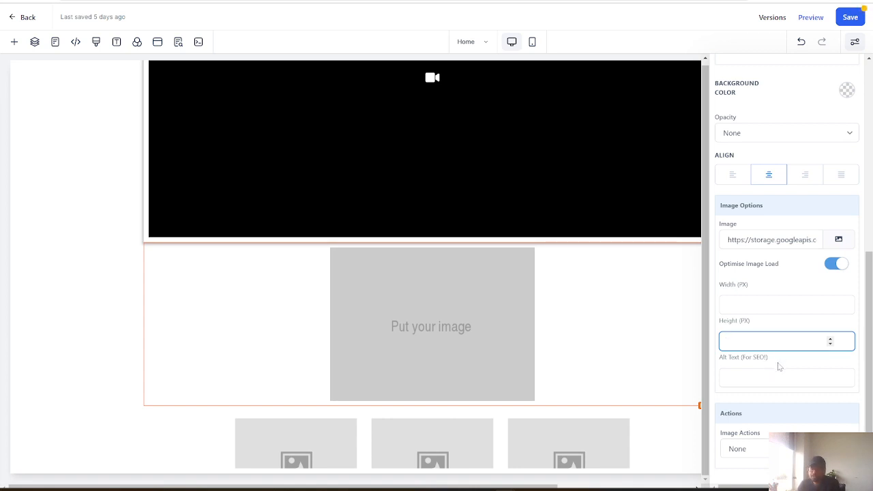
# Review the available image actions, leaving the action at None.
pyautogui.click(788, 449)
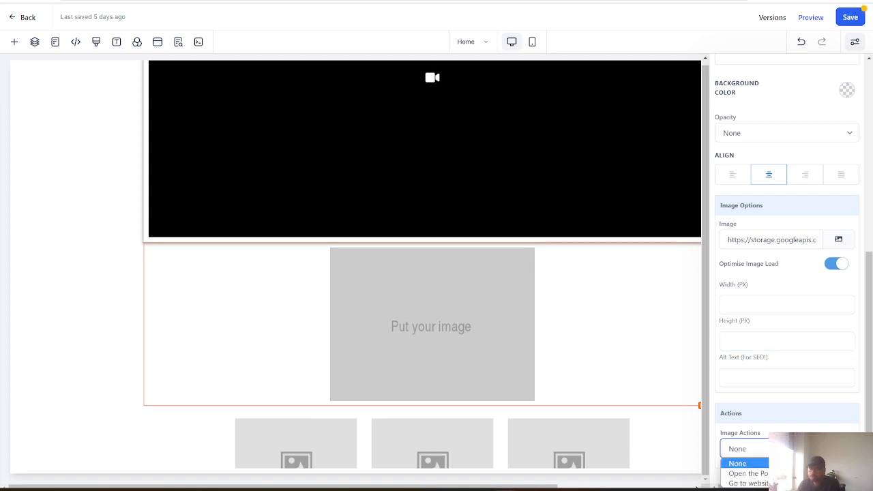
pyautogui.click(790, 436)
pyautogui.click(789, 449)
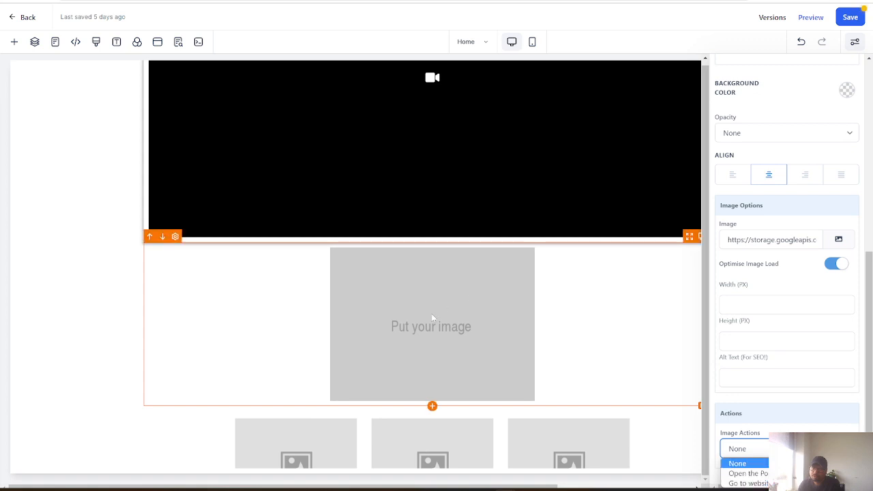
pyautogui.click(762, 466)
pyautogui.scroll(5, 800, 276)
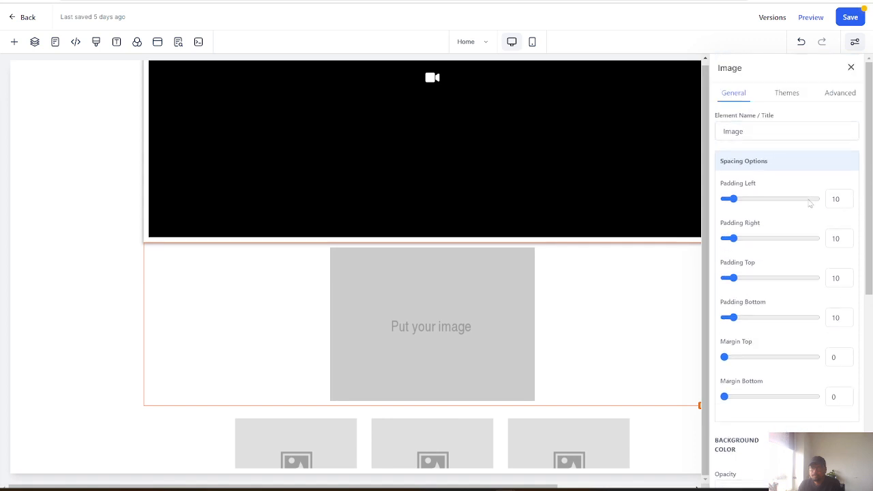
# Try several image themes, and apply the one with the thin dark border and bottom shadow.
pyautogui.click(785, 93)
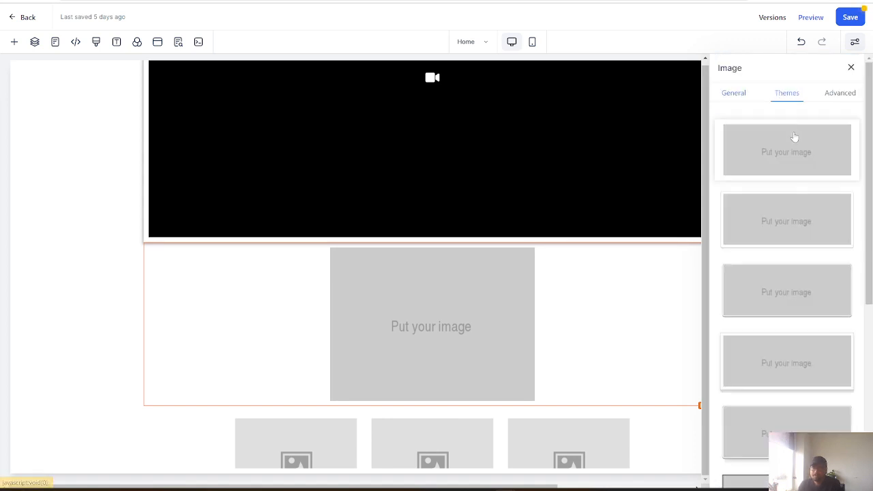
pyautogui.click(775, 215)
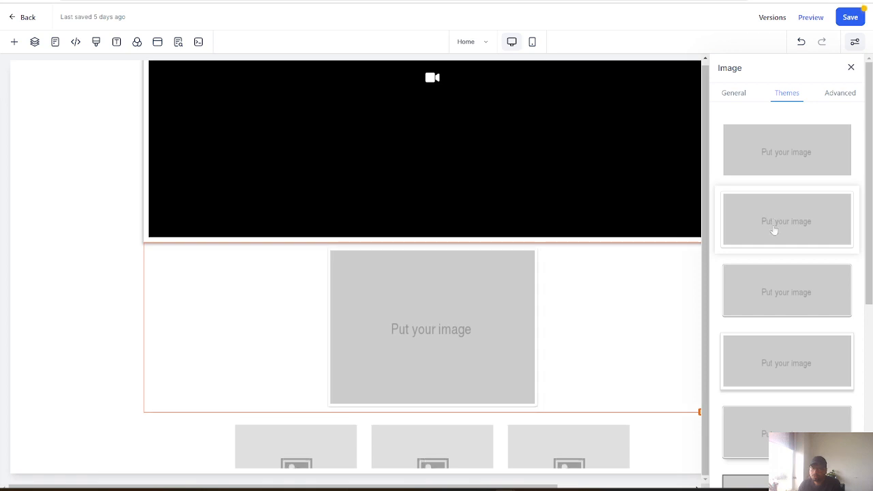
pyautogui.click(789, 293)
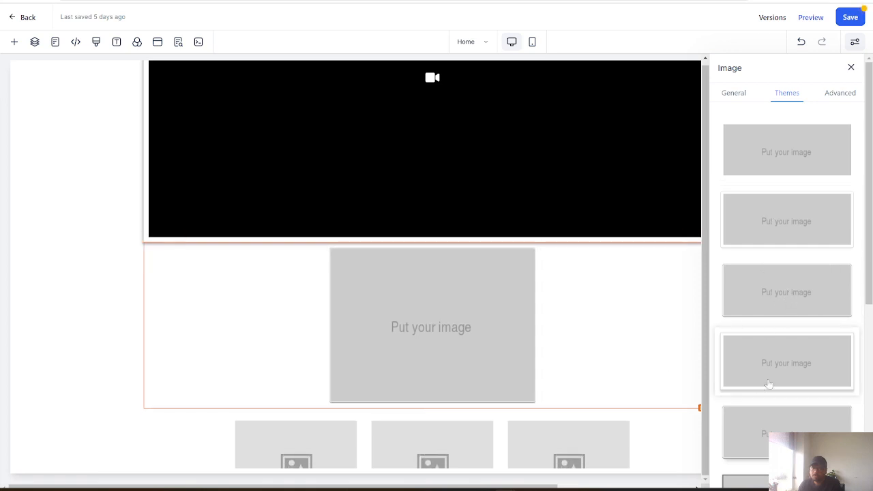
pyautogui.scroll(-2, 785, 369)
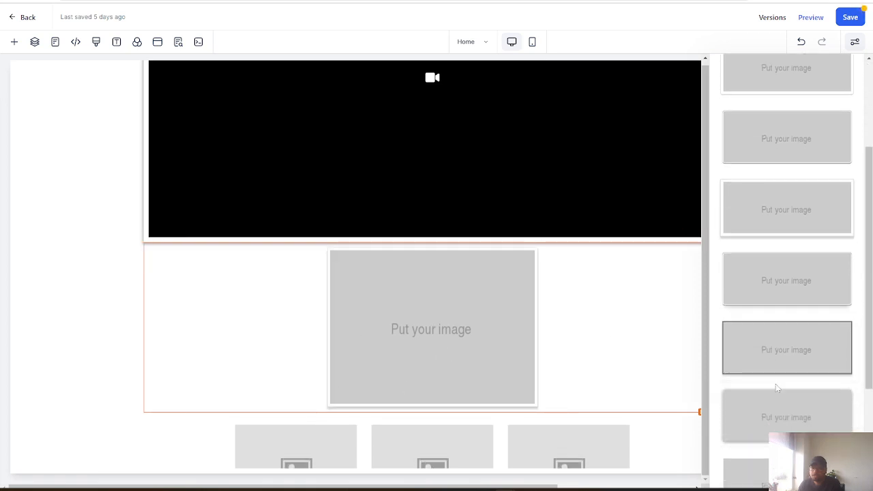
pyautogui.click(795, 357)
pyautogui.scroll(4, 791, 287)
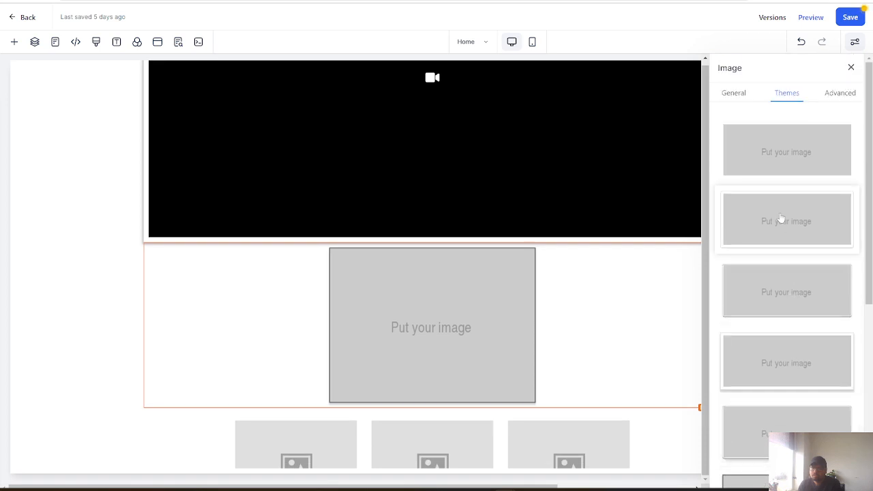
# Try the Circle image radius, and set the radius to Round Corners.
pyautogui.click(849, 93)
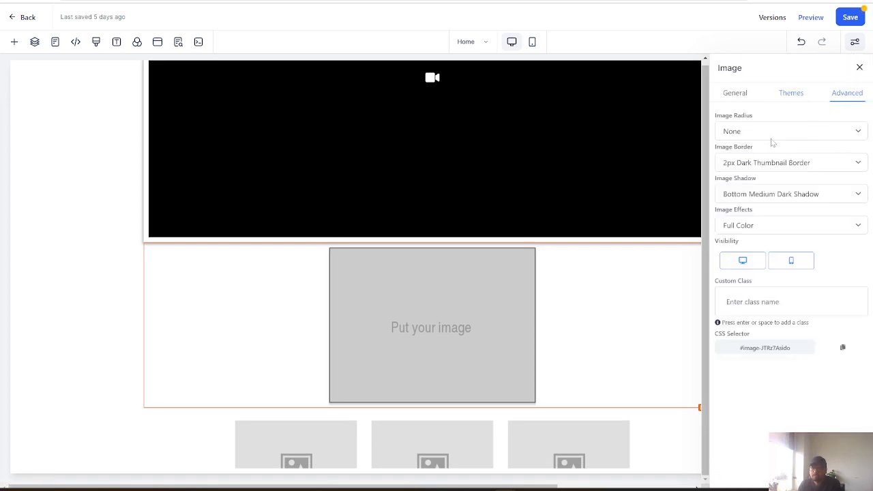
pyautogui.click(749, 133)
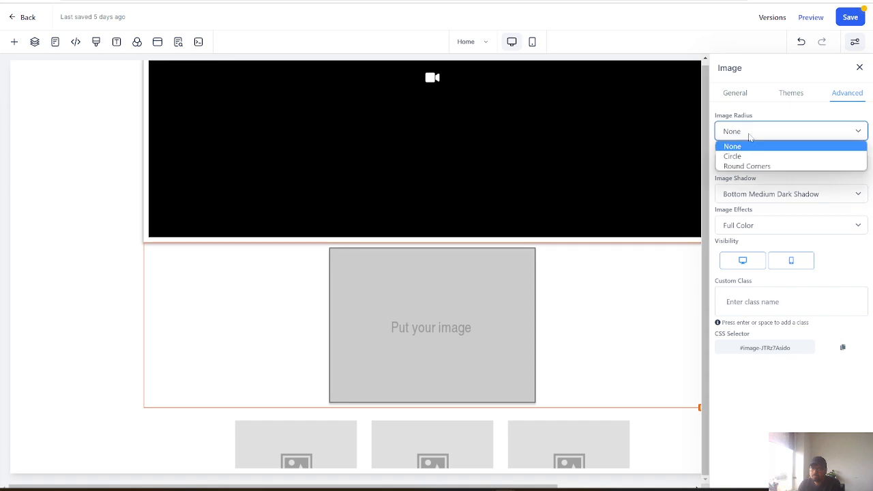
pyautogui.click(743, 157)
pyautogui.click(749, 137)
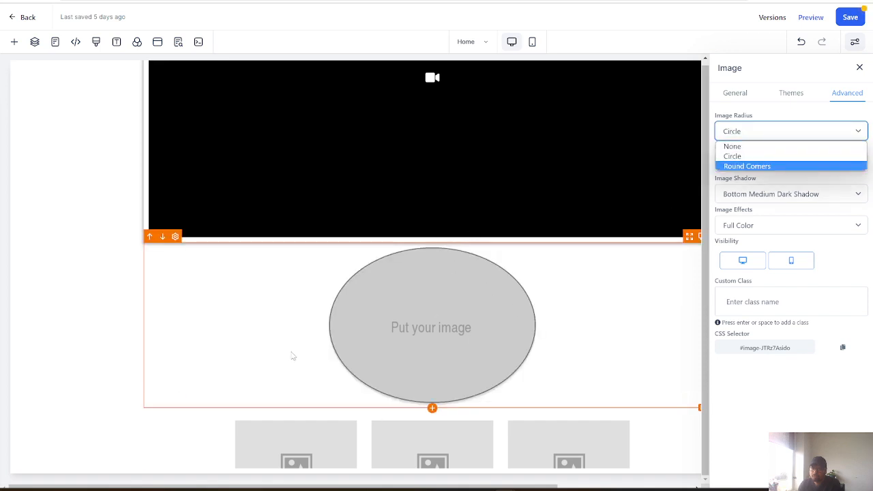
pyautogui.click(748, 167)
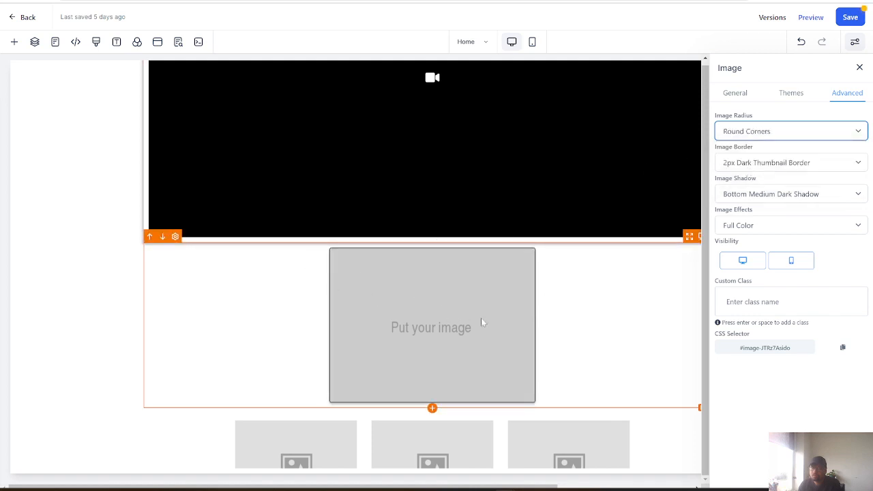
# Try the White Thumbnail Border on the image, and set the border to Dark Thumbnail Border.
pyautogui.click(751, 167)
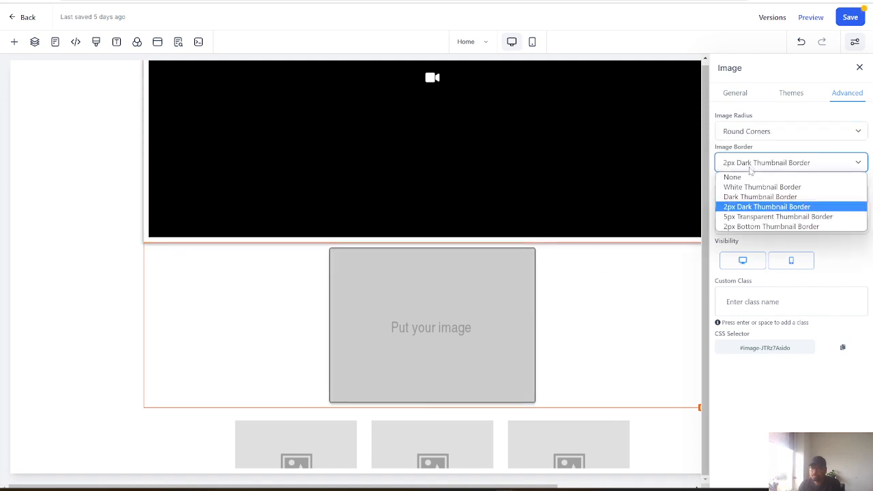
pyautogui.click(740, 187)
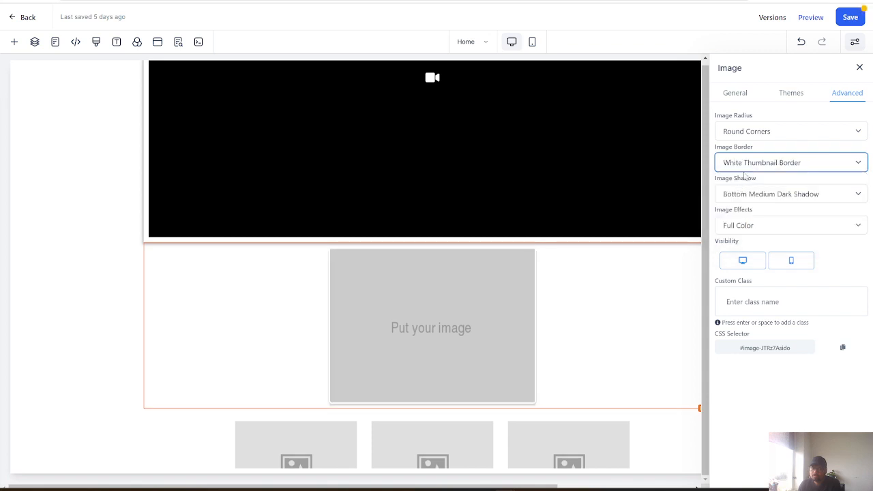
pyautogui.click(747, 168)
pyautogui.click(754, 198)
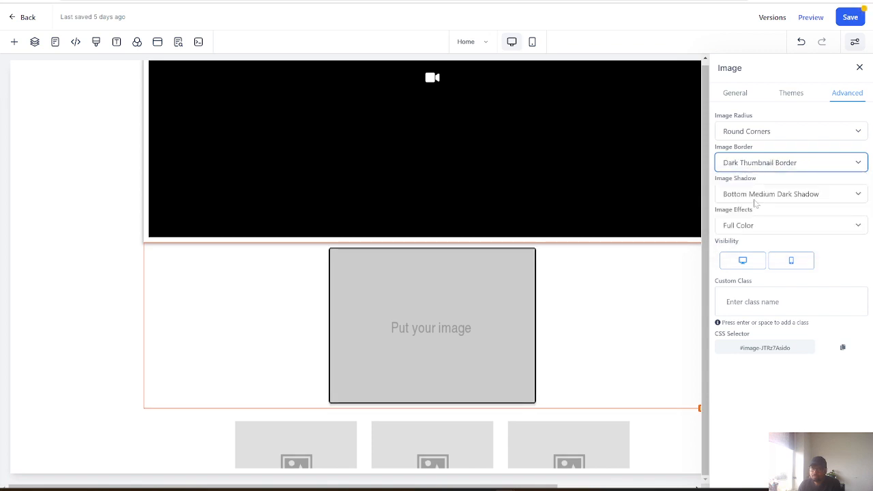
# Set the image shadow to Full Shadow and the image effect to Black & White.
pyautogui.click(756, 196)
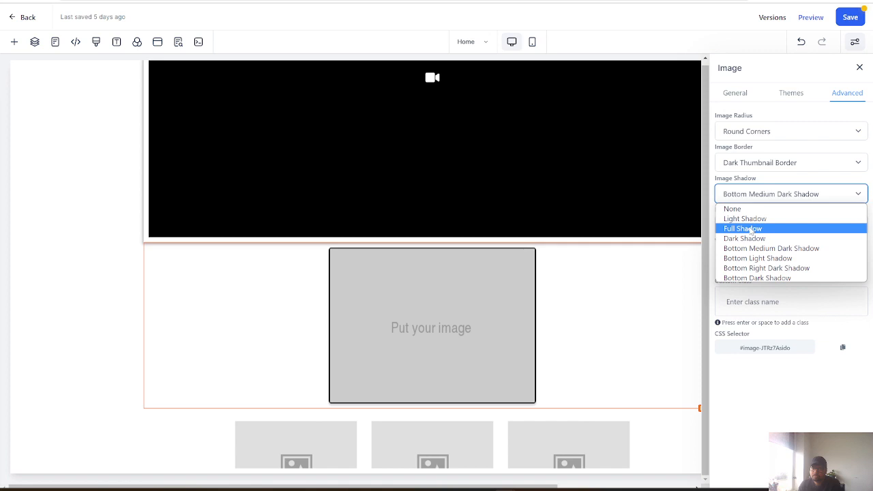
pyautogui.click(751, 230)
pyautogui.click(754, 230)
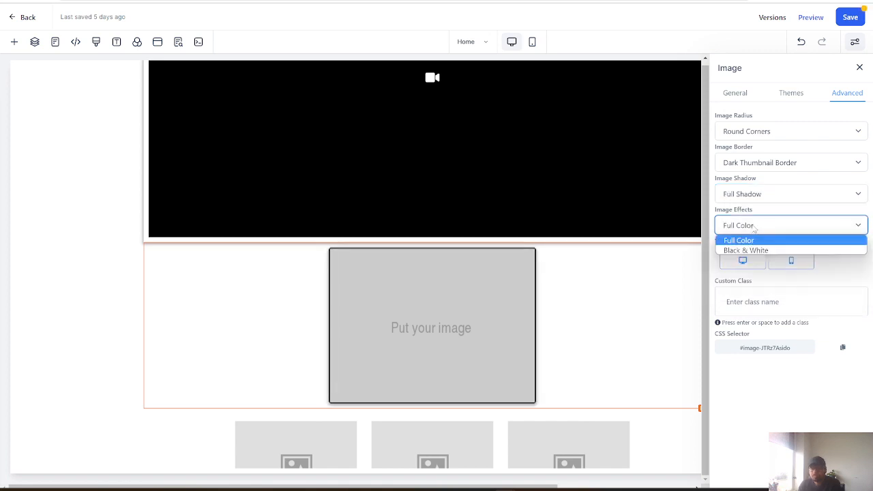
pyautogui.click(757, 251)
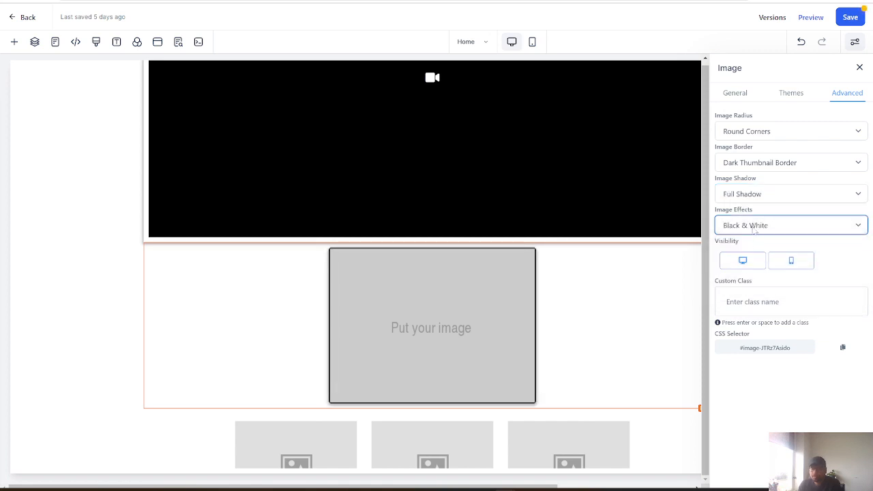
pyautogui.click(754, 230)
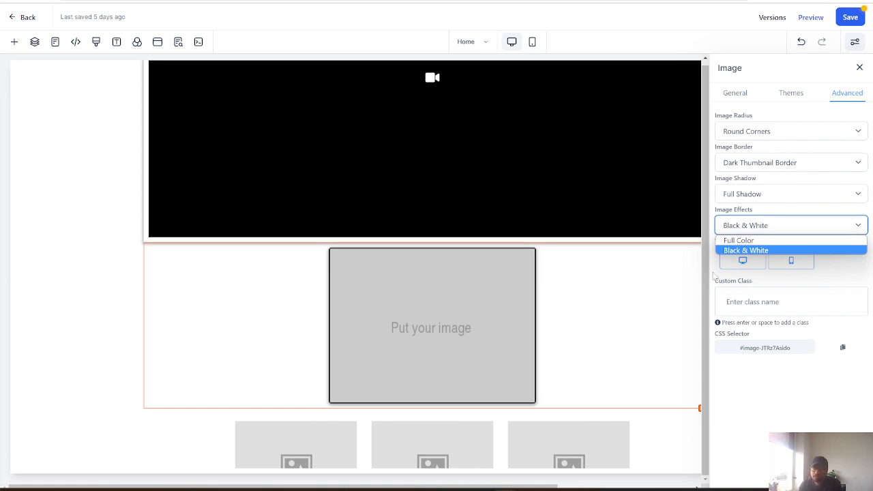
# Add an FAQ element between the image and the blog posts.
pyautogui.click(14, 42)
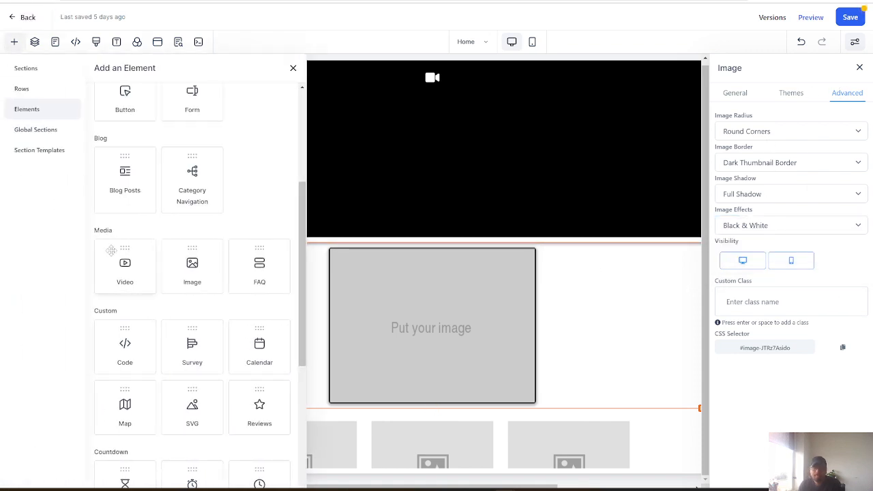
pyautogui.scroll(-3, 361, 309)
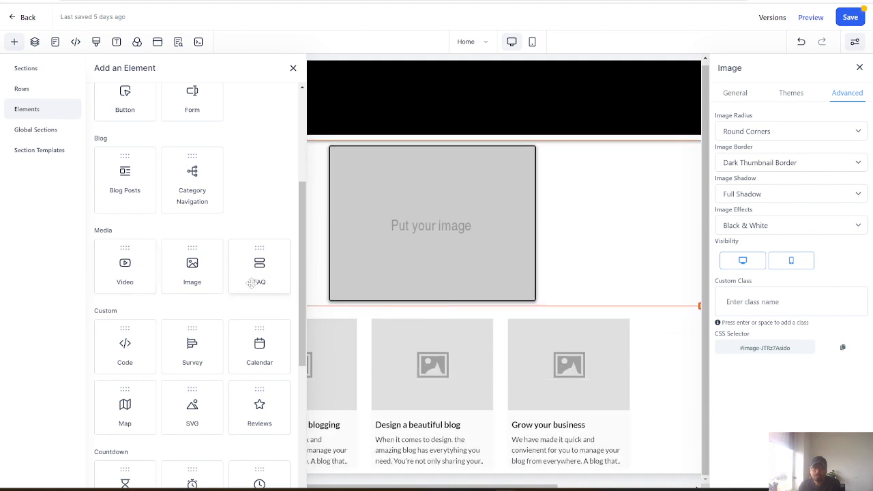
pyautogui.moveTo(256, 268); pyautogui.dragTo(376, 336)
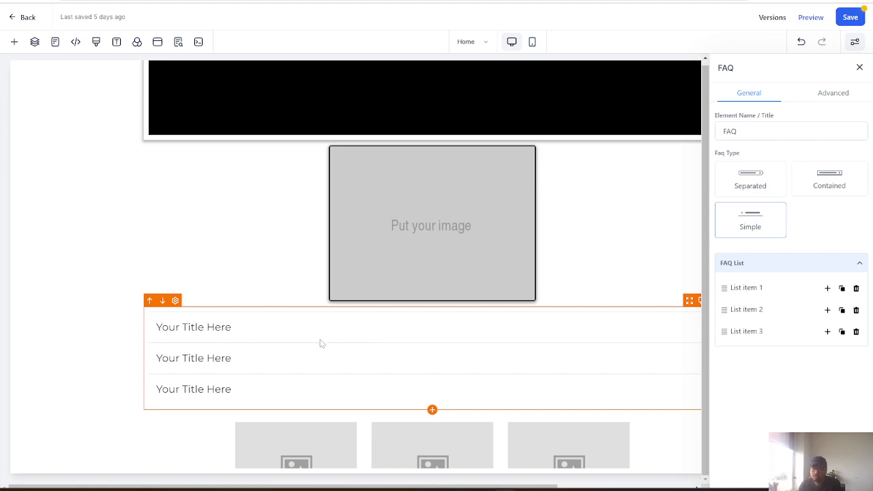
# Replace the first FAQ item's title with "Ask this question".
pyautogui.doubleClick(221, 327)
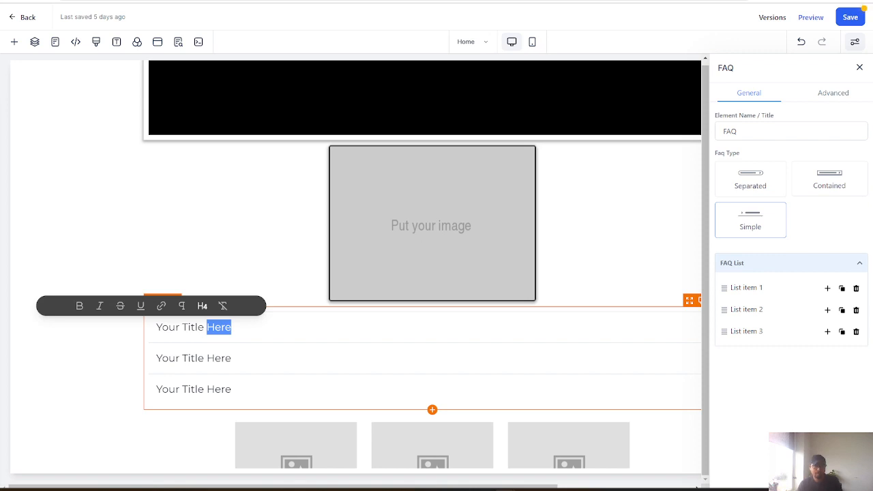
pyautogui.tripleClick(217, 328)
pyautogui.write('As')
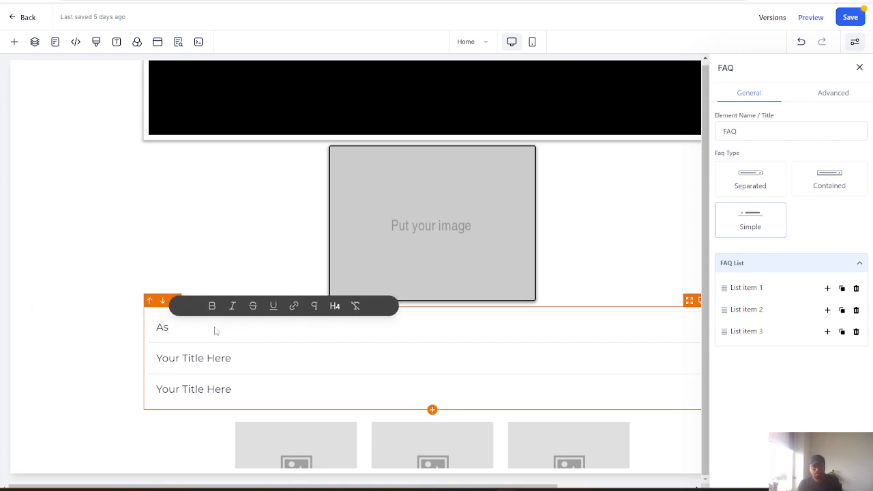
pyautogui.write('k this')
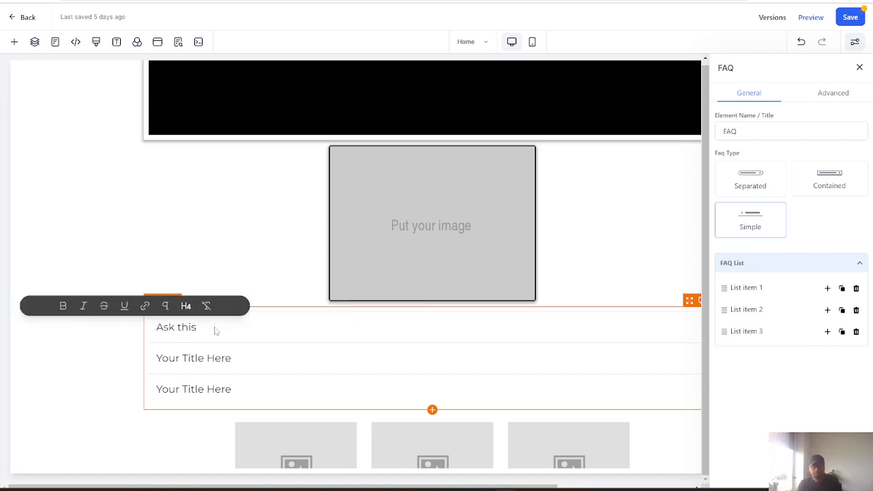
pyautogui.write(' question')
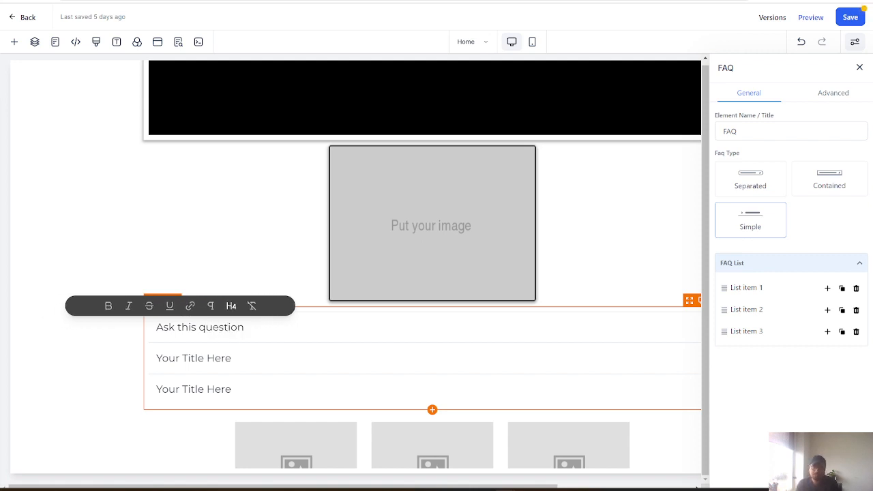
pyautogui.click(208, 369)
pyautogui.click(199, 328)
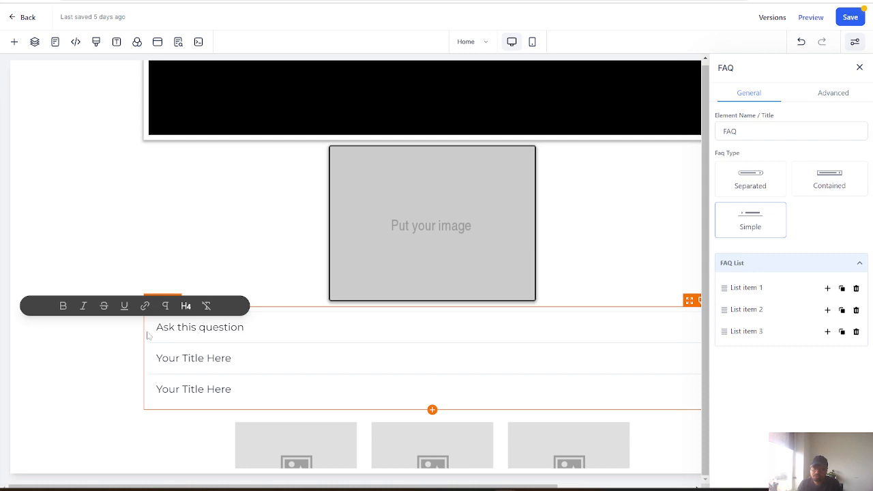
# Expand the first FAQ item and replace its title with "Question1".
pyautogui.click(748, 292)
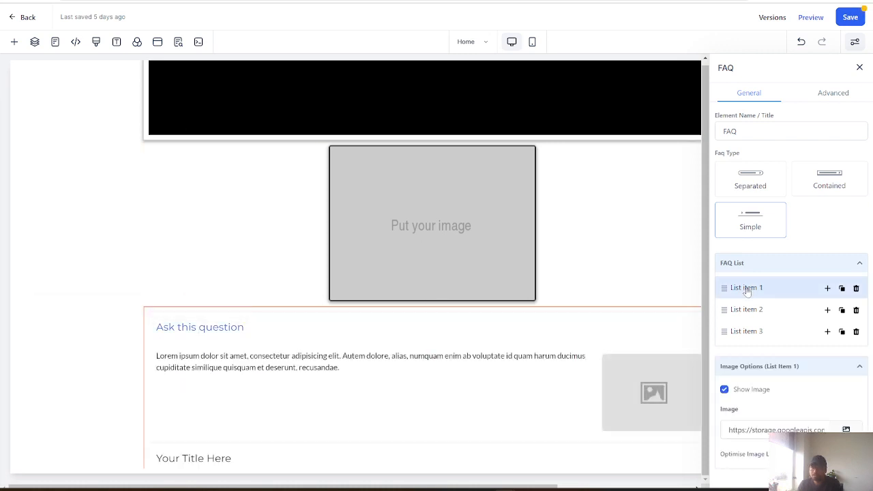
pyautogui.doubleClick(218, 356)
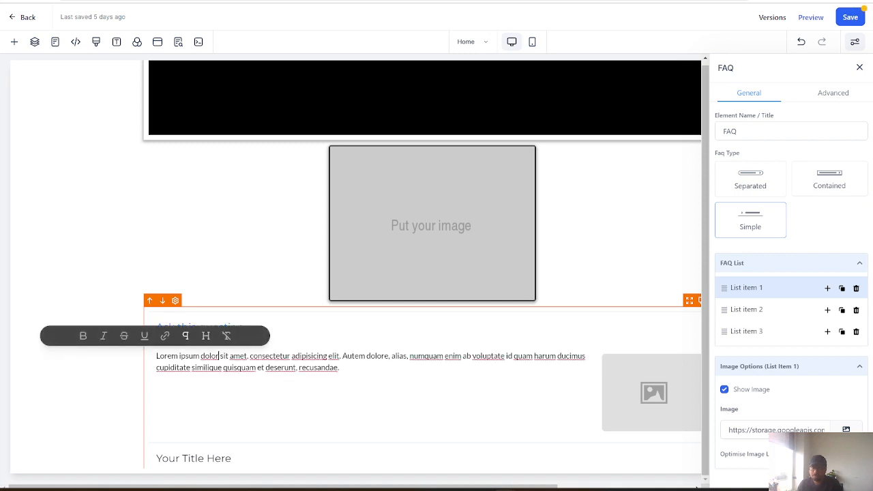
pyautogui.click(185, 356)
pyautogui.hotkey('ctrl', 'a')
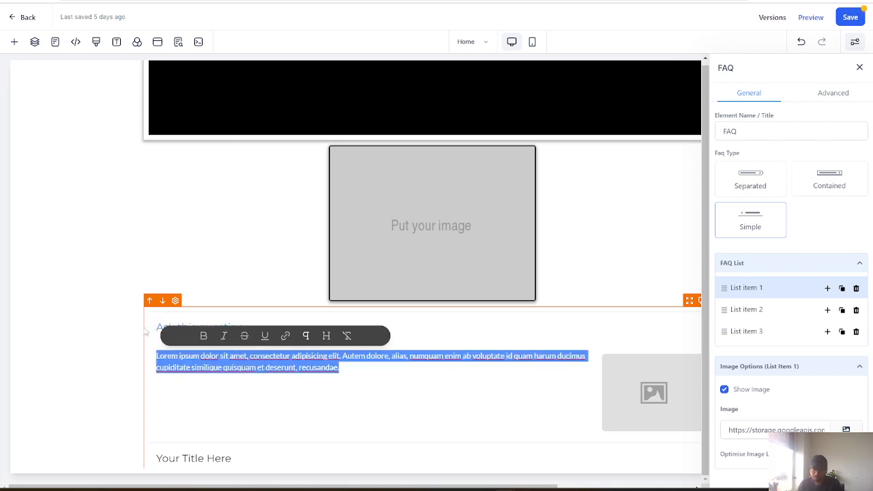
pyautogui.moveTo(147, 332); pyautogui.dragTo(279, 332)
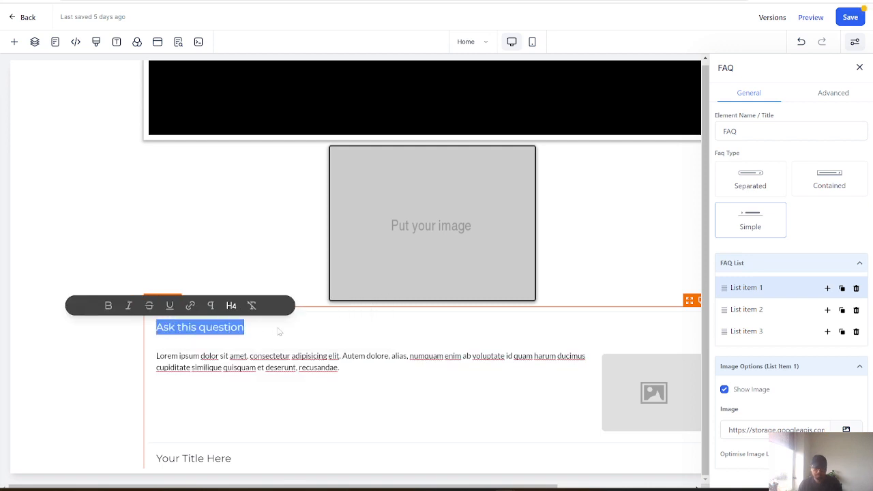
pyautogui.write('Questio')
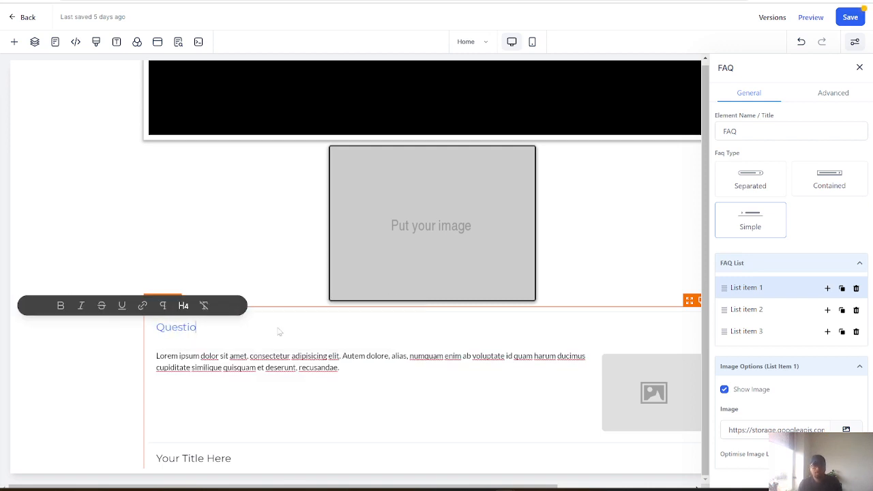
pyautogui.write('n1')
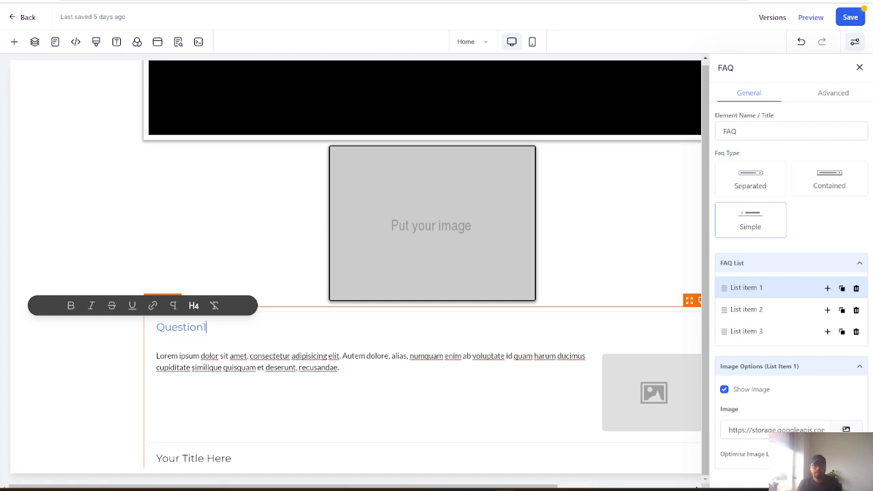
# Replace the first FAQ item's placeholder content with "Answer 1".
pyautogui.doubleClick(270, 356)
pyautogui.tripleClick(270, 355)
pyautogui.write('Ans')
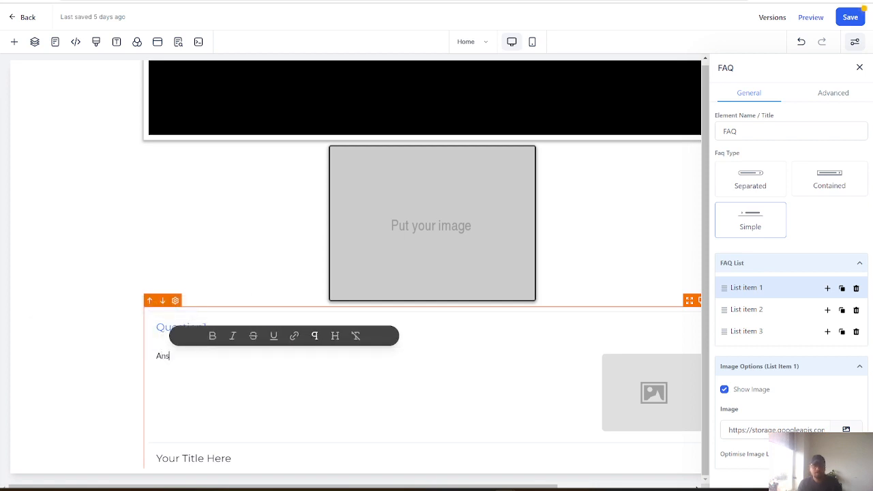
pyautogui.write('wer 1')
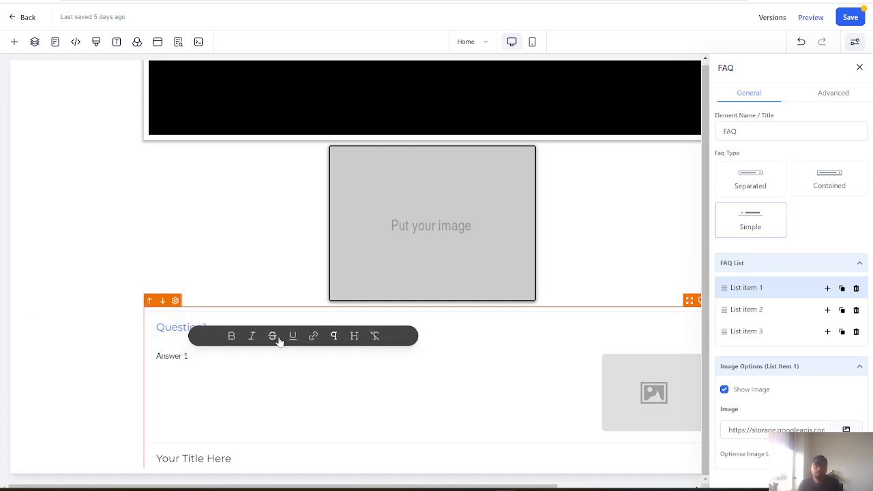
# Hide the images of the first and second FAQ list items.
pyautogui.scroll(-2, 276, 338)
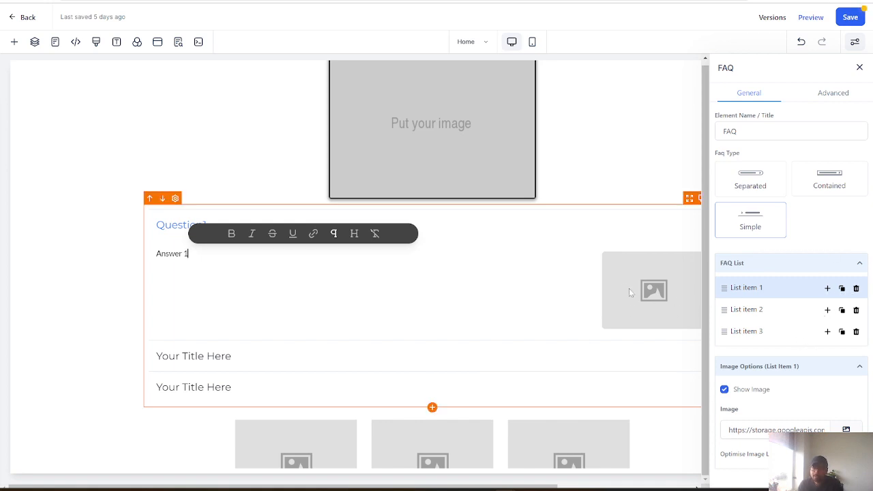
pyautogui.scroll(2, 595, 350)
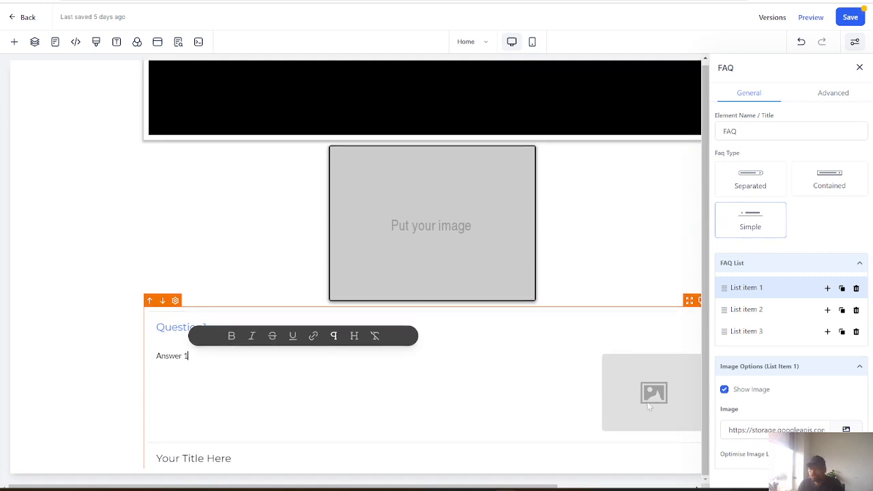
pyautogui.scroll(-1, 652, 398)
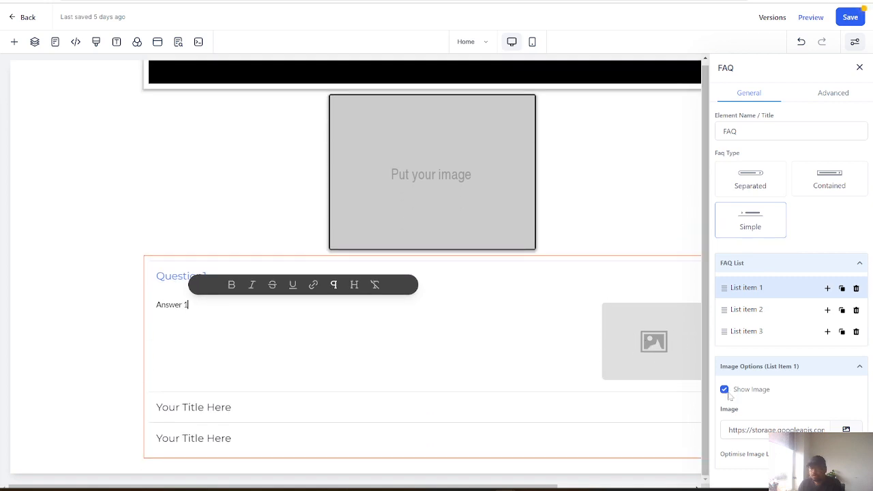
pyautogui.click(725, 390)
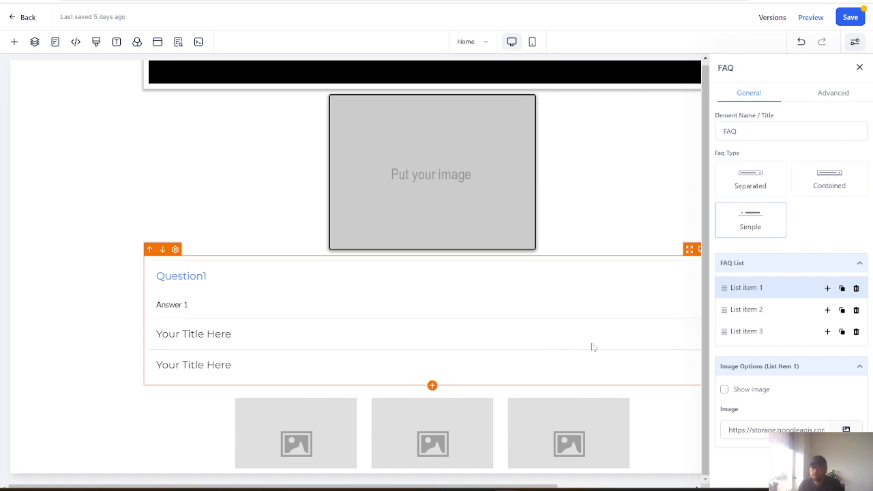
pyautogui.click(762, 313)
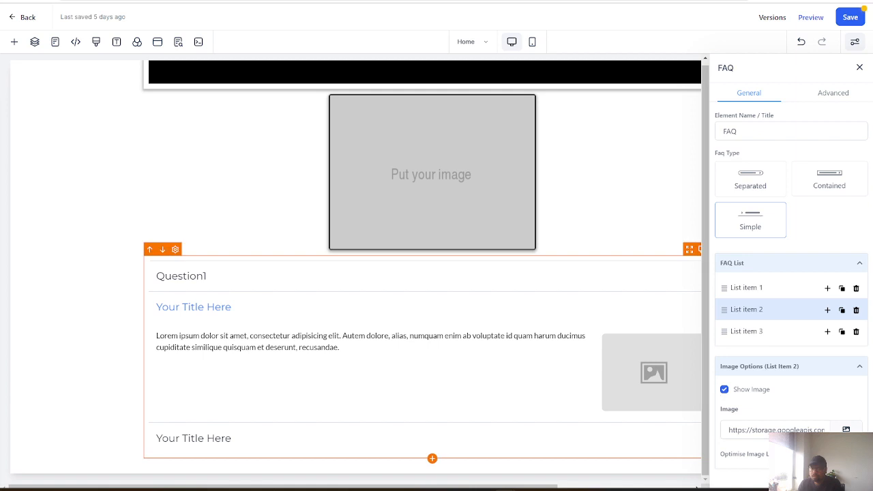
pyautogui.click(725, 389)
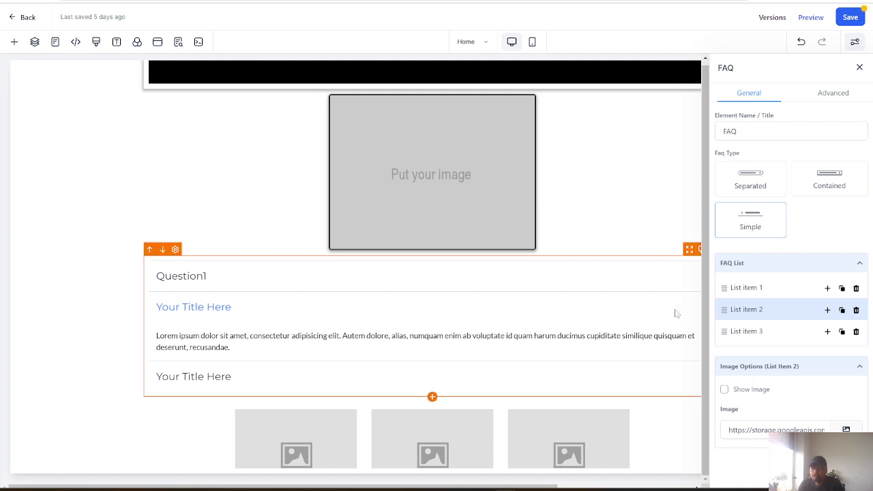
pyautogui.scroll(3, 678, 311)
pyautogui.scroll(-4, 680, 312)
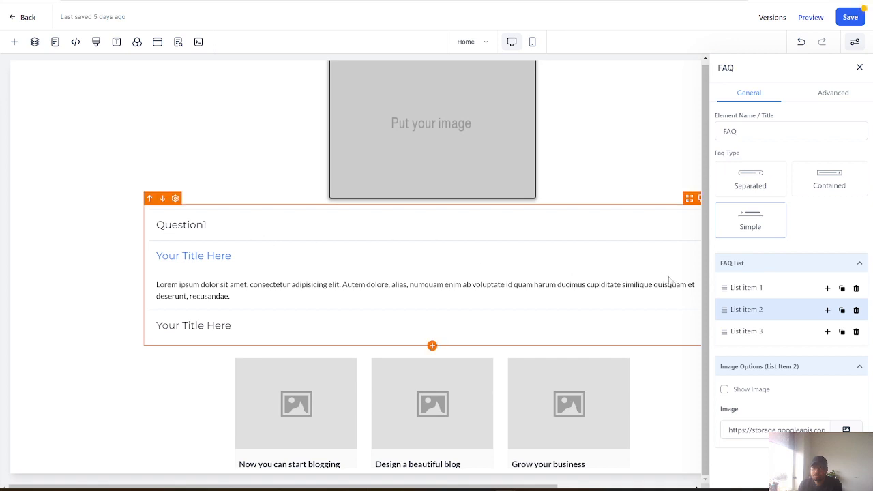
# With the first FAQ item open, try the Separated and Contained FAQ types, and set the type to Simple.
pyautogui.click(744, 289)
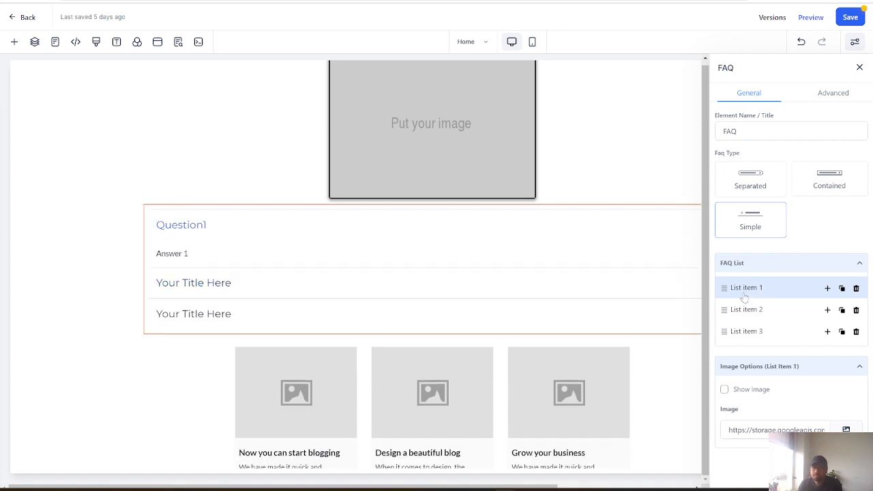
pyautogui.click(750, 180)
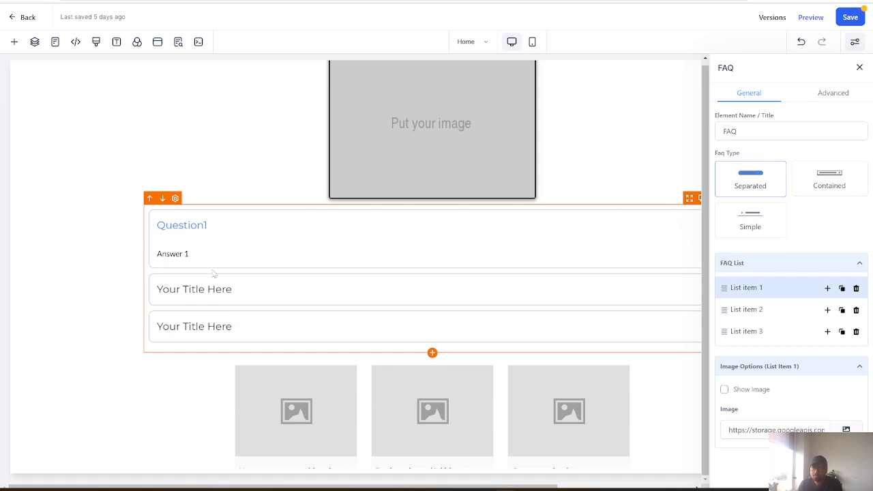
pyautogui.click(828, 178)
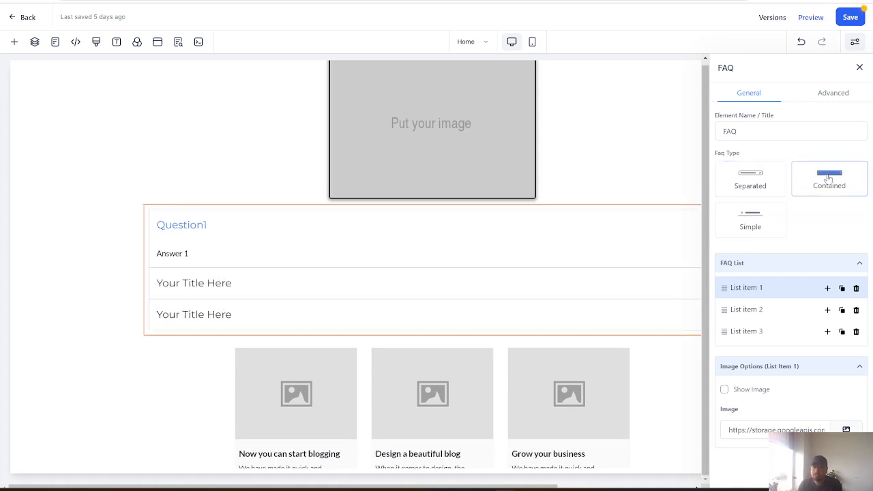
pyautogui.click(759, 217)
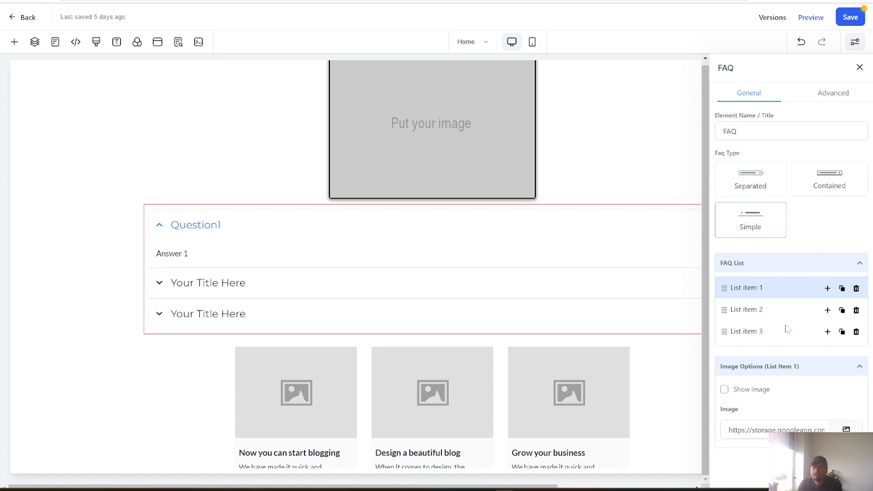
# Try the Right icon position in the FAQ's advanced custom options, and set the icon position back to Left.
pyautogui.click(821, 96)
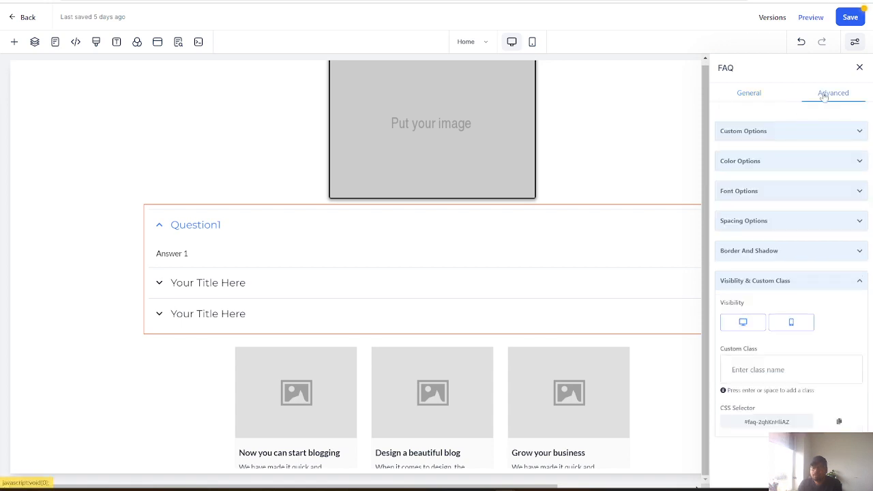
pyautogui.click(789, 131)
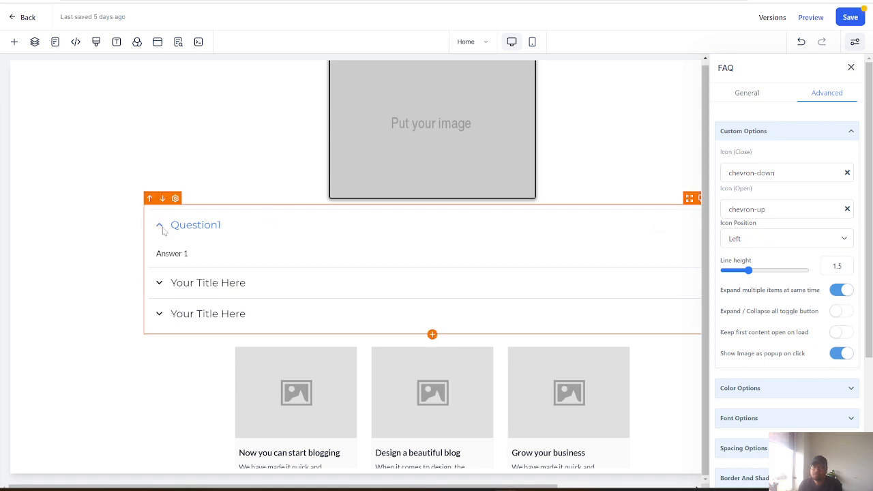
pyautogui.click(749, 242)
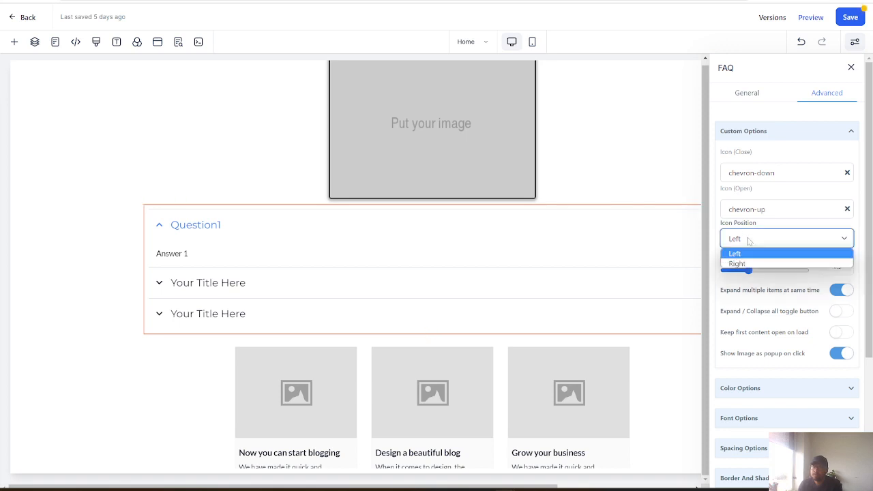
pyautogui.click(751, 264)
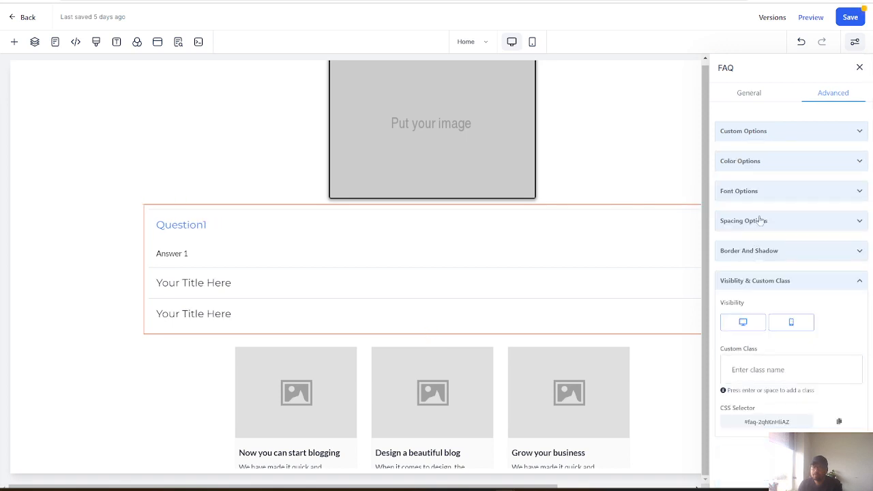
pyautogui.click(766, 135)
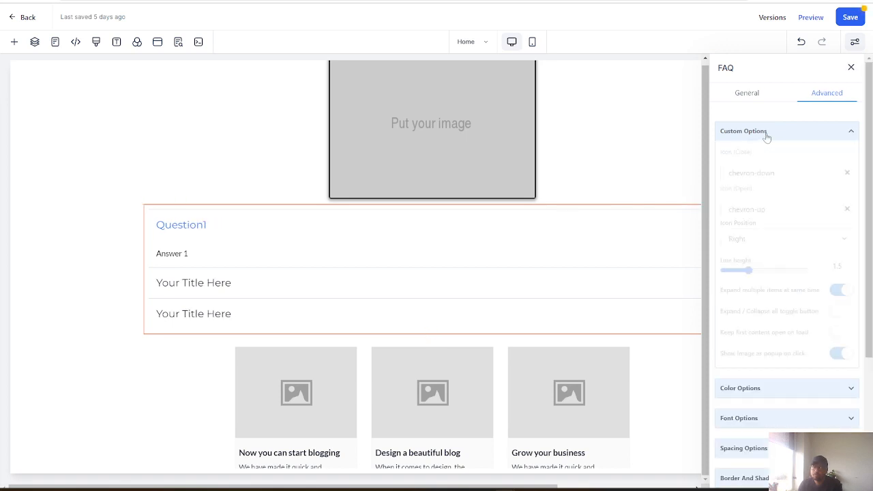
pyautogui.click(759, 242)
pyautogui.click(747, 253)
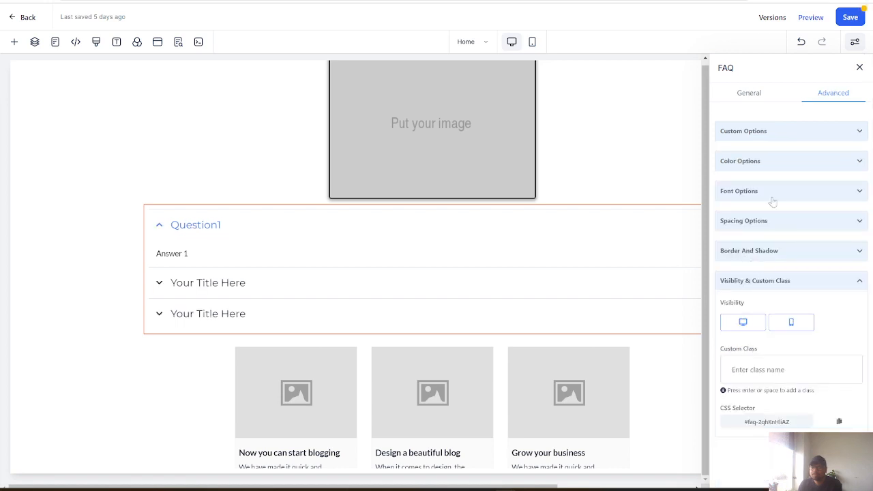
# Examine the FAQ's color, font, spacing, border and shadow, and visibility options.
pyautogui.click(765, 168)
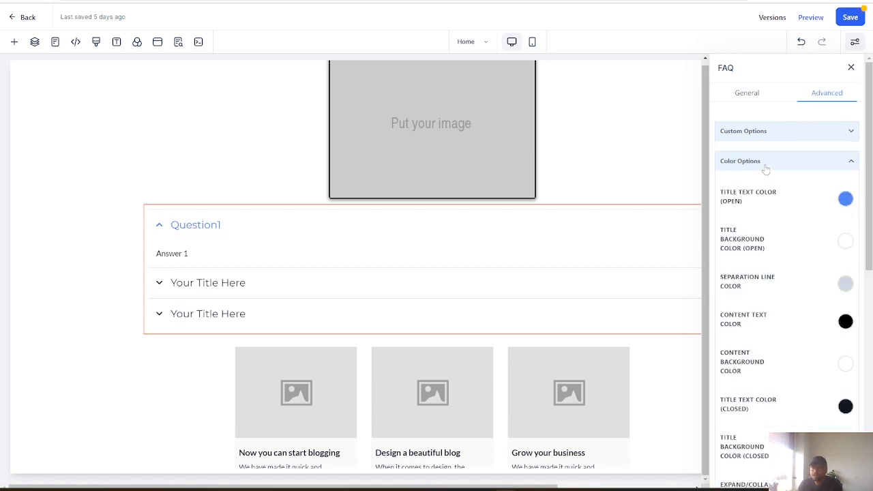
pyautogui.click(764, 168)
pyautogui.click(757, 198)
pyautogui.click(757, 197)
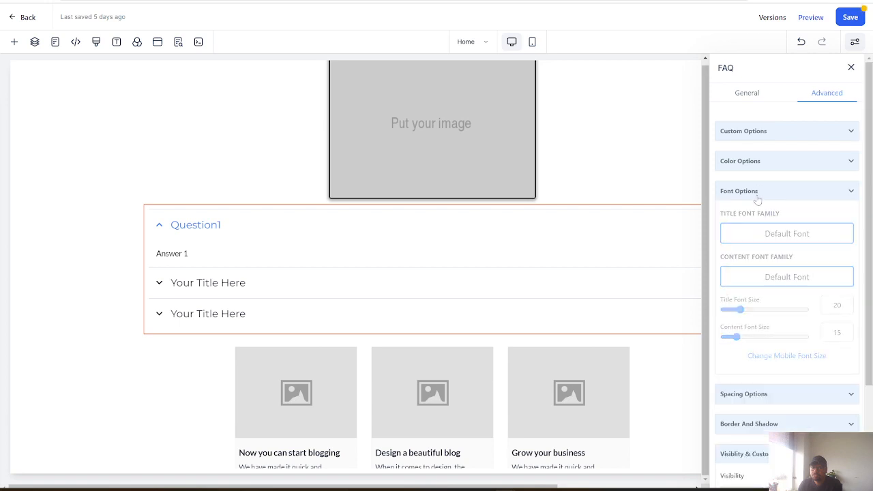
pyautogui.click(753, 221)
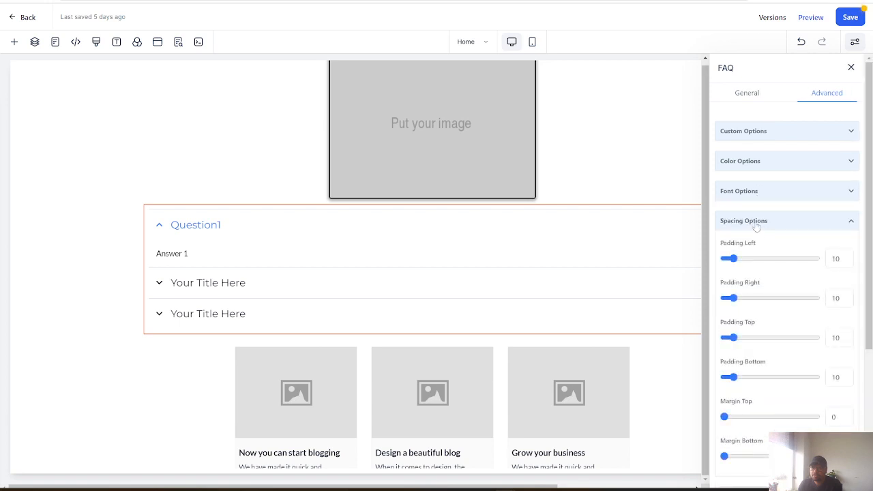
pyautogui.scroll(-3, 779, 298)
pyautogui.scroll(-2, 779, 298)
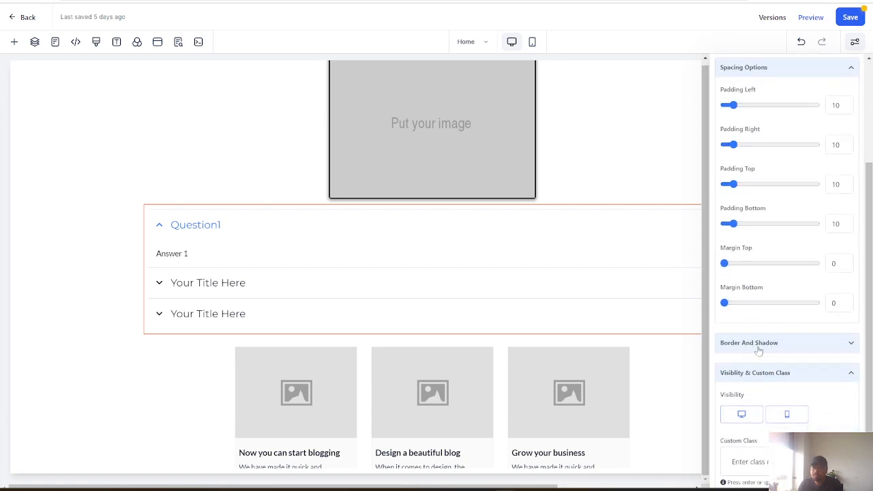
pyautogui.click(758, 344)
pyautogui.scroll(-3, 769, 338)
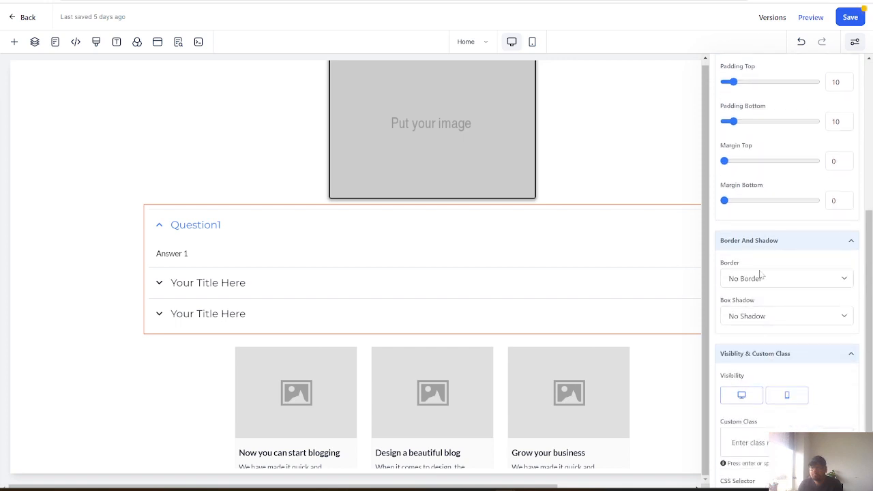
pyautogui.scroll(-1, 761, 295)
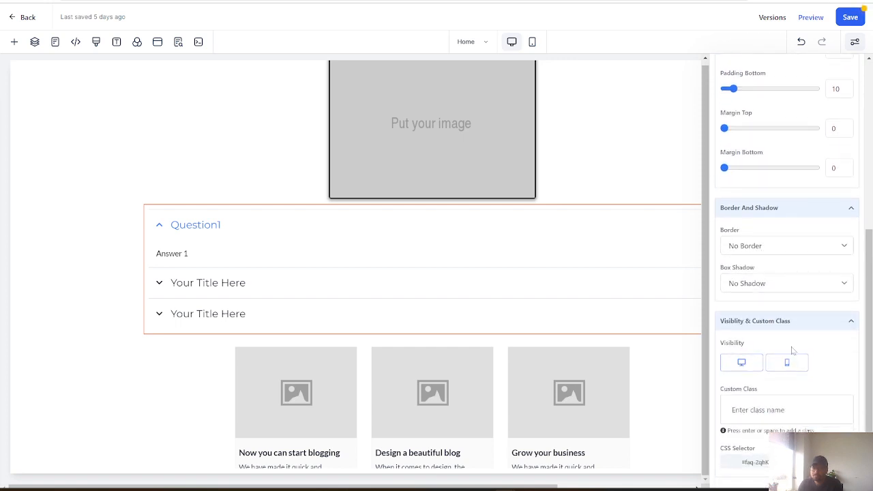
# Add a custom Code element between the image and the FAQ, and open its code editor.
pyautogui.click(14, 43)
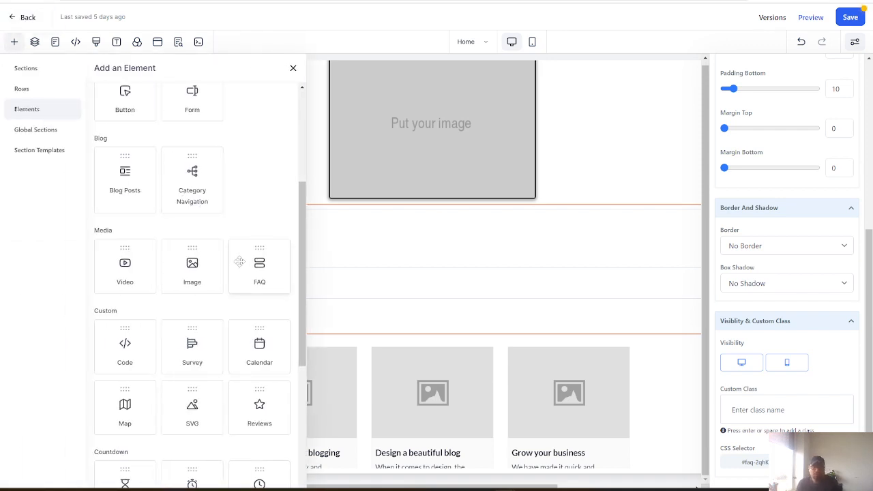
pyautogui.scroll(-3, 239, 262)
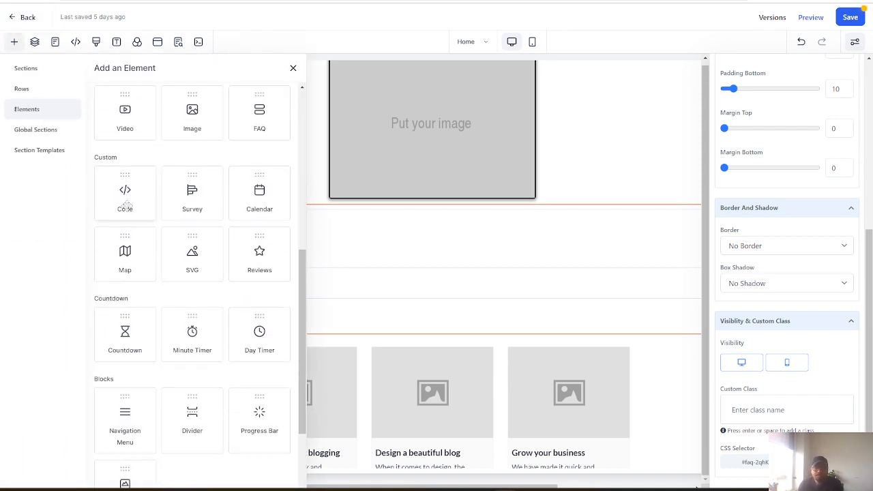
pyautogui.moveTo(125, 201); pyautogui.dragTo(417, 249)
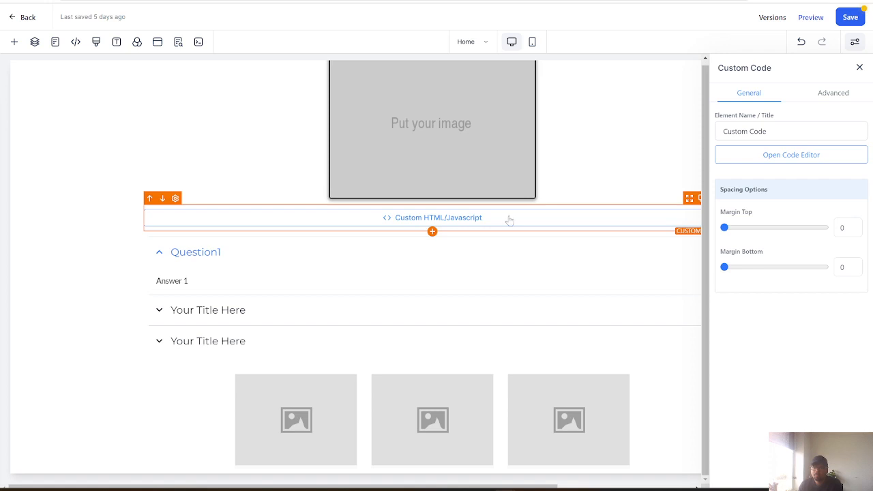
pyautogui.click(764, 159)
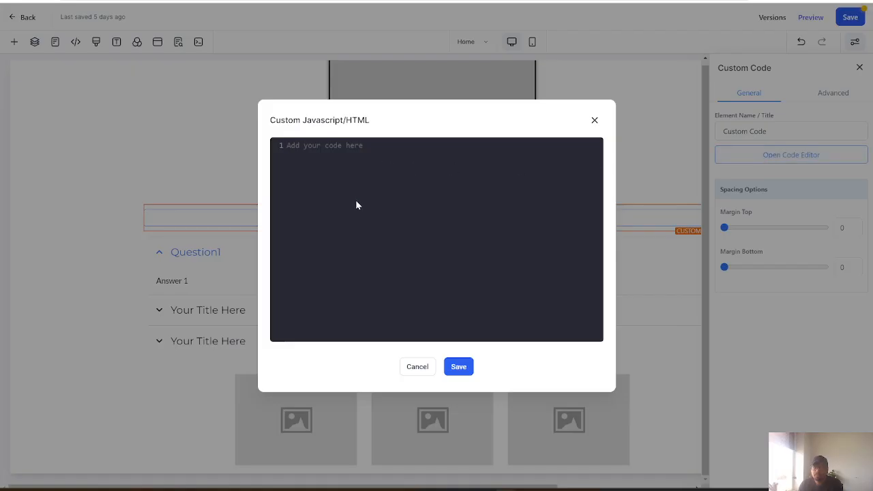
# Close the code editor without adding code, and examine the Custom Code element's advanced visibility and custom class options.
pyautogui.click(416, 369)
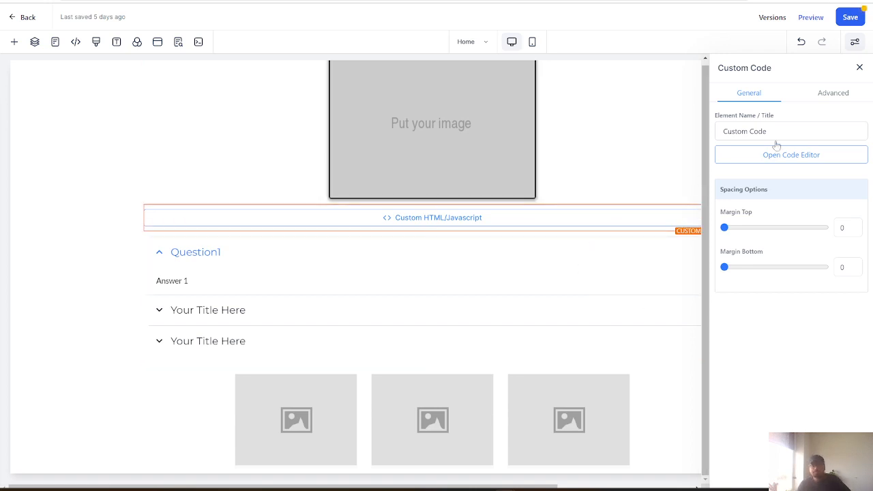
pyautogui.click(837, 93)
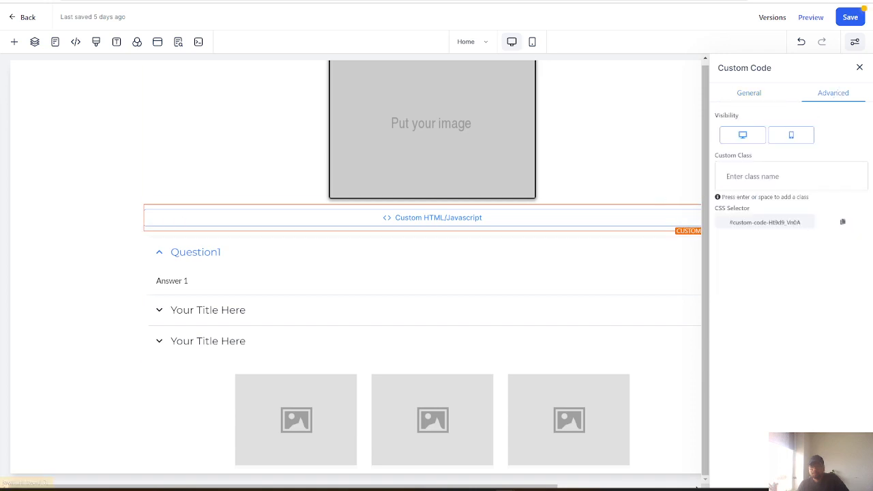
pyautogui.click(748, 95)
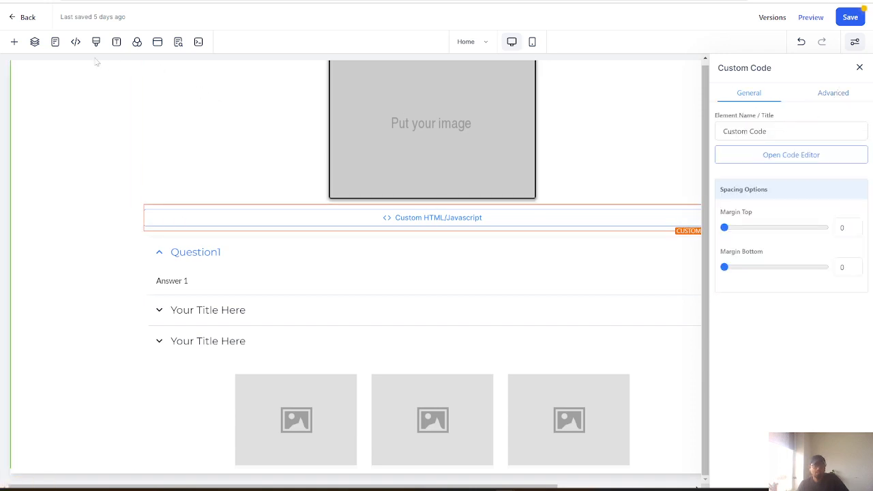
# Add a Survey element between the image and the custom code, and assign survey 0 to it.
pyautogui.click(20, 45)
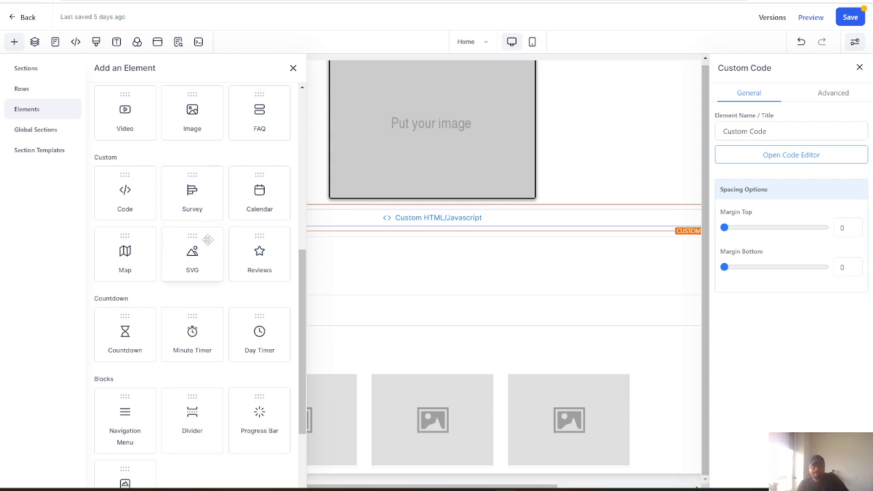
pyautogui.scroll(3, 207, 181)
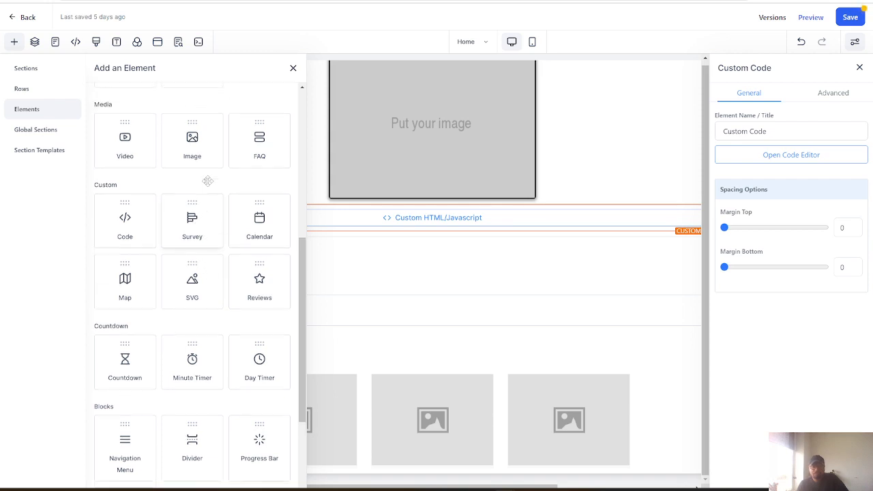
pyautogui.scroll(-3, 208, 181)
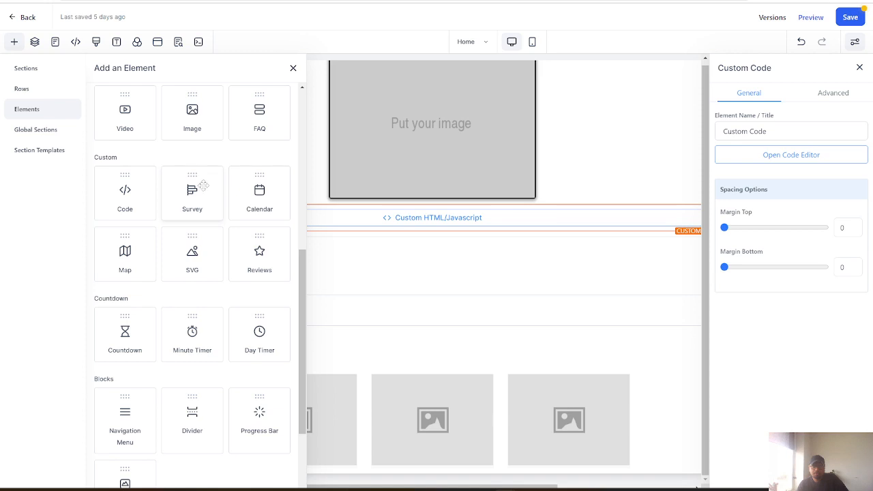
pyautogui.click(189, 190)
pyautogui.moveTo(189, 190); pyautogui.dragTo(424, 239)
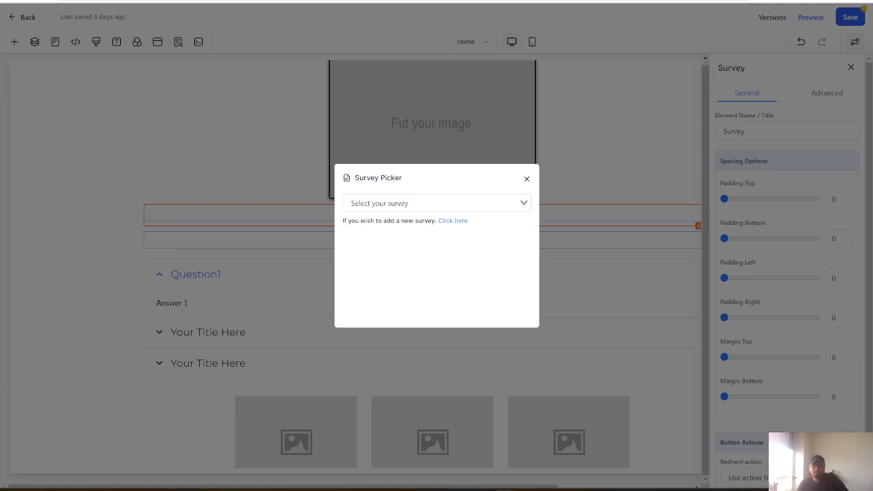
pyautogui.click(437, 203)
pyautogui.click(407, 228)
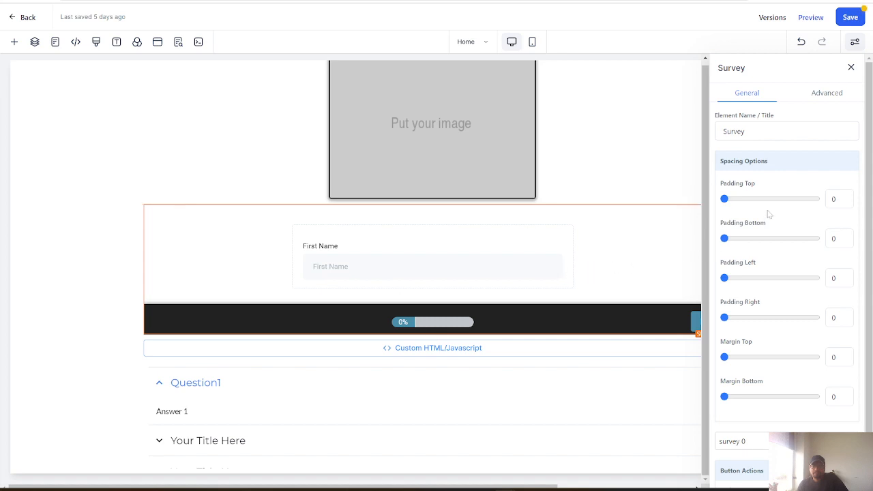
# Examine the survey's spacing settings, redirect action choices, and advanced visibility and class options.
pyautogui.scroll(-1, 809, 308)
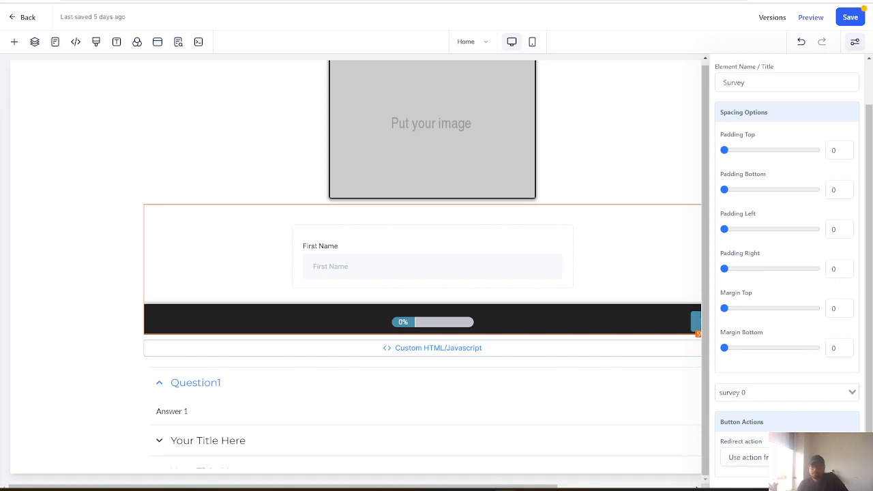
pyautogui.click(795, 457)
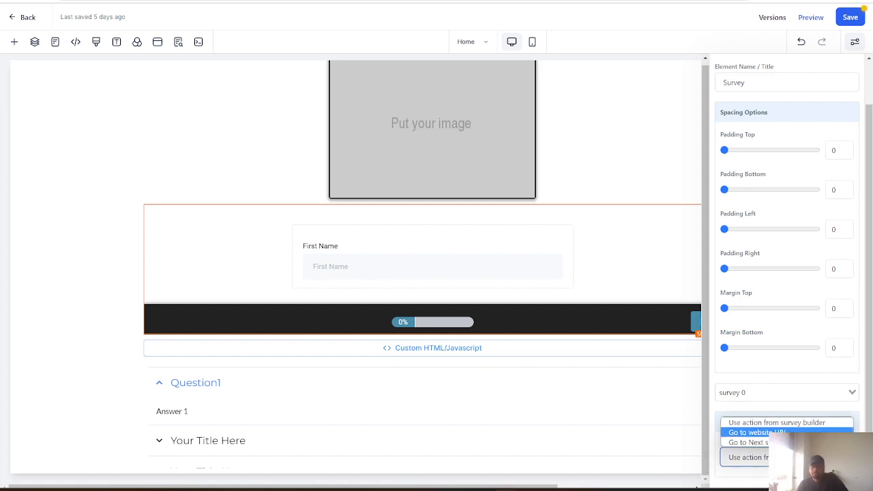
pyautogui.click(795, 457)
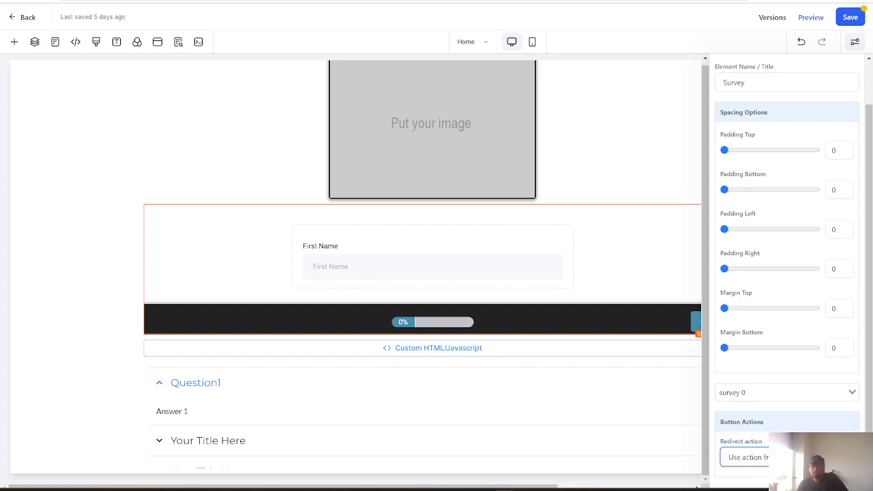
pyautogui.scroll(2, 764, 293)
pyautogui.click(827, 97)
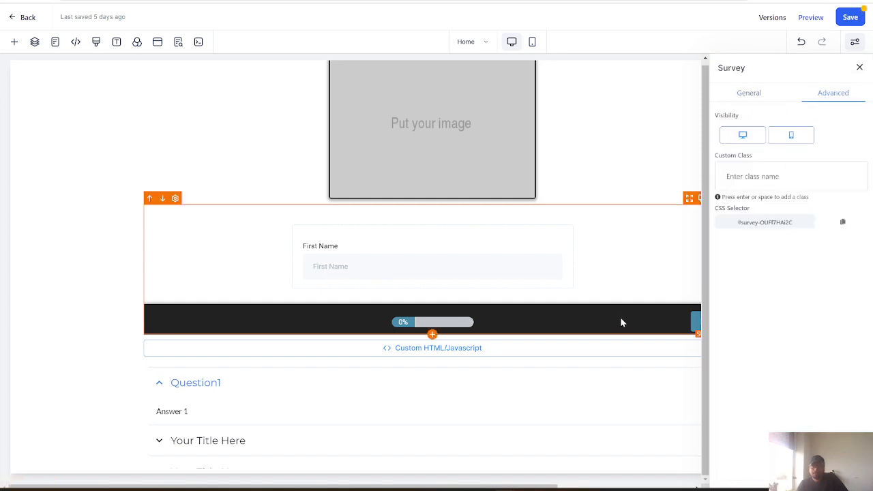
# Add a Calendar element between the image and the survey, using the Missed-Call Text-Back Onboarding Calendar.
pyautogui.click(13, 42)
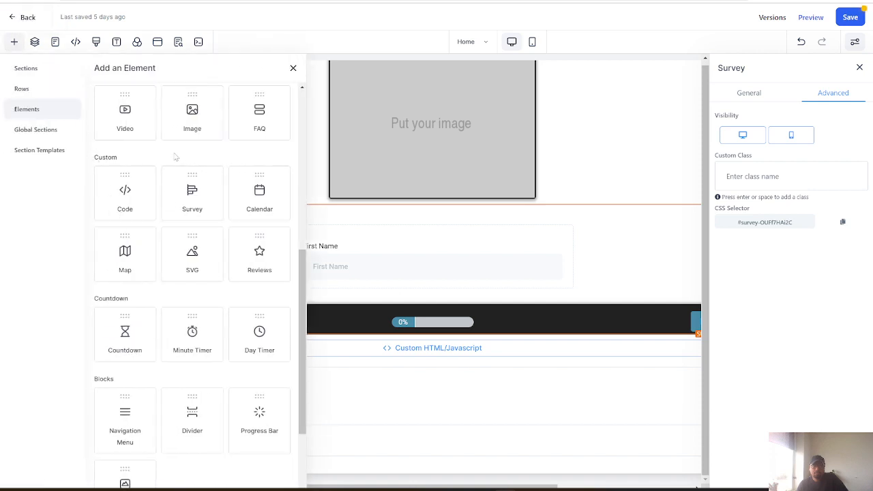
pyautogui.moveTo(260, 194); pyautogui.dragTo(450, 250)
pyautogui.click(419, 204)
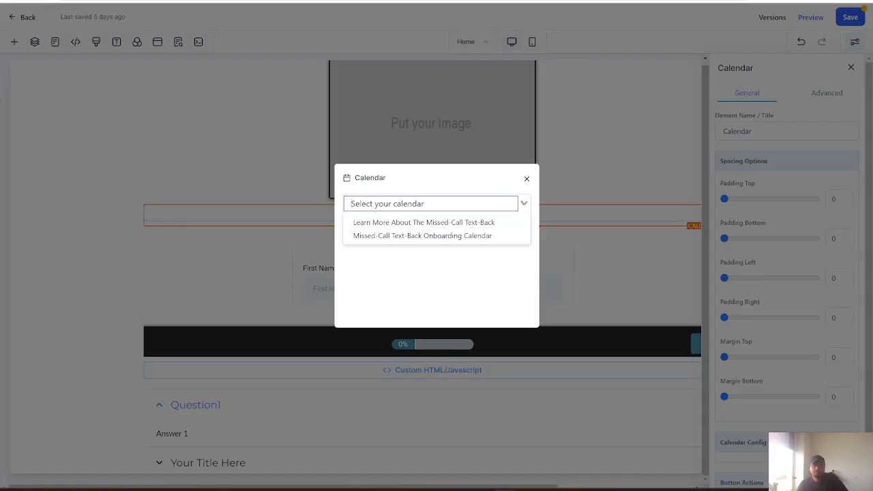
pyautogui.click(404, 235)
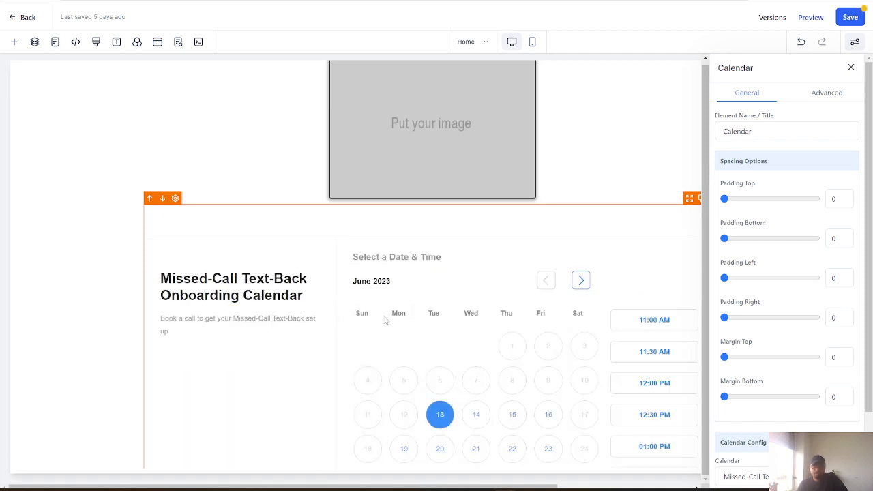
# Examine the calendar element's layout, its calendar selection choices and its redirect action options.
pyautogui.scroll(-3, 443, 328)
pyautogui.scroll(-2, 788, 383)
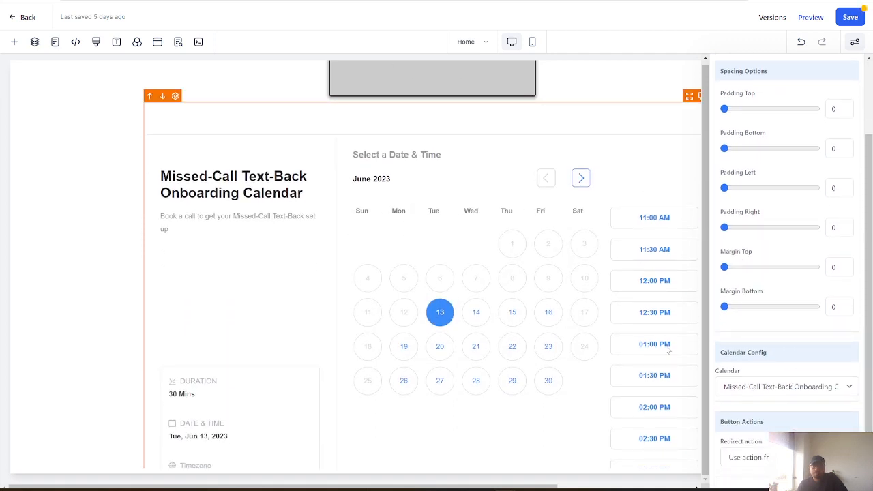
pyautogui.click(770, 388)
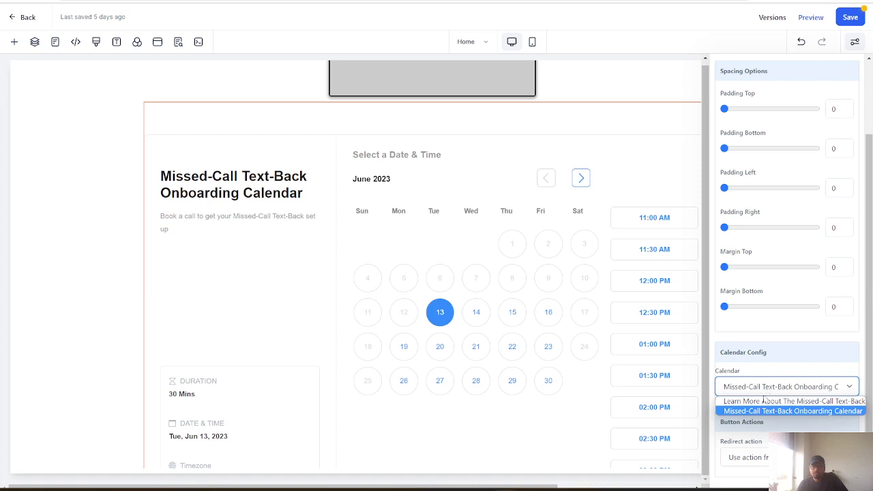
pyautogui.click(769, 410)
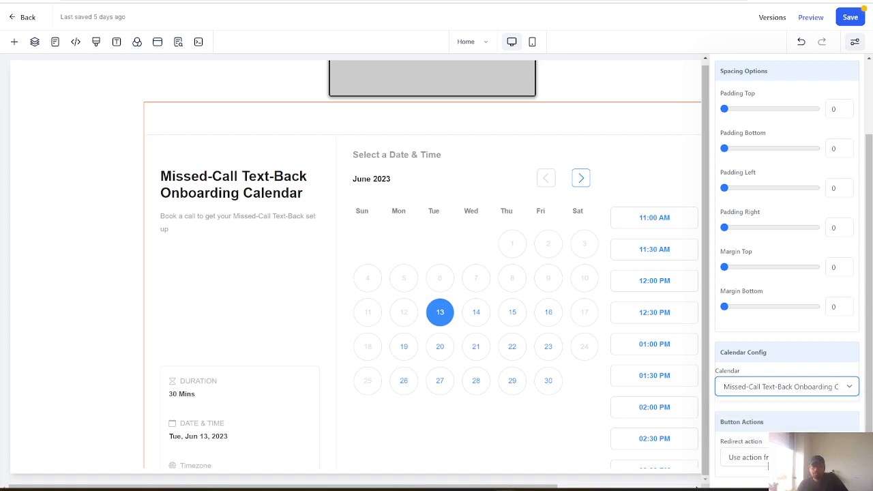
pyautogui.click(784, 458)
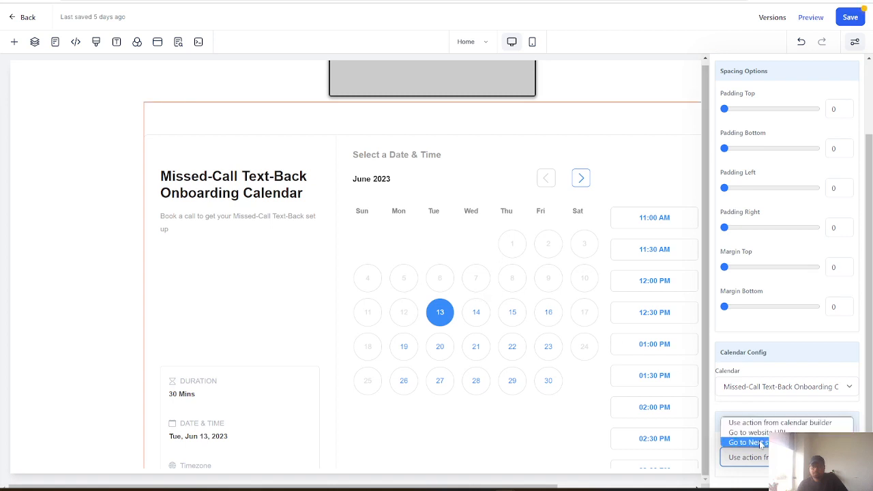
pyautogui.click(756, 464)
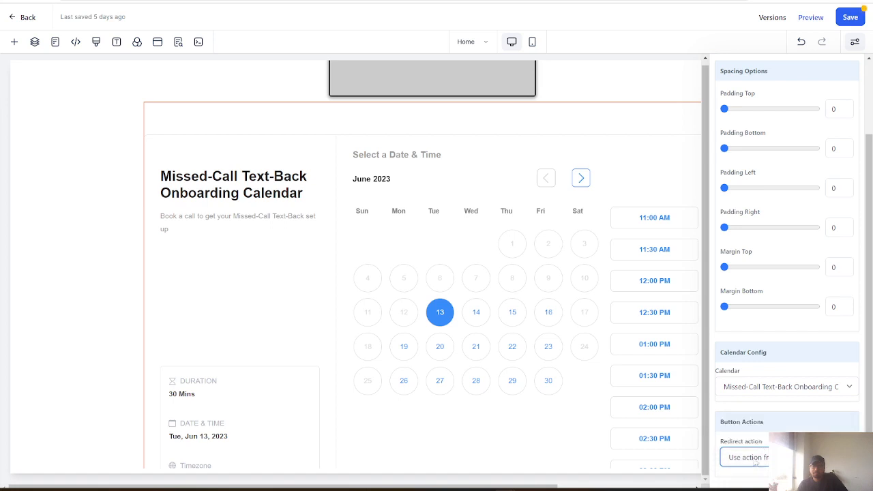
pyautogui.click(526, 318)
pyautogui.scroll(-3, 337, 228)
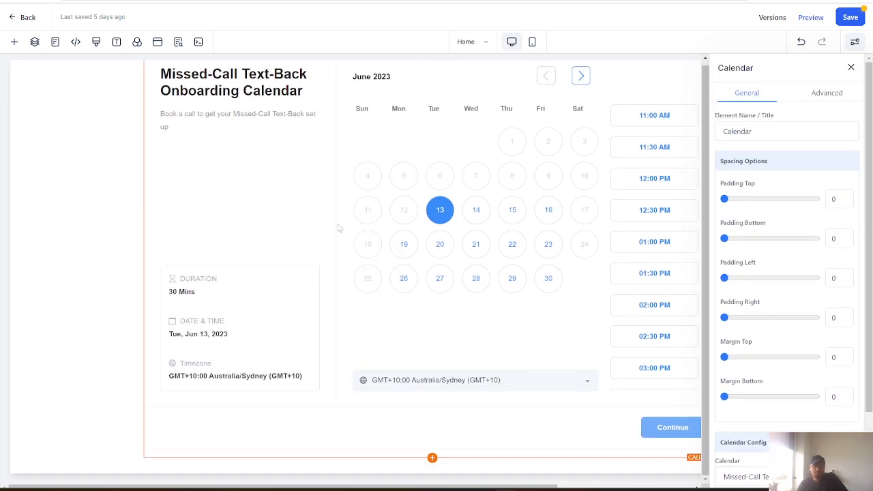
# Add a Map element between the image and the calendar.
pyautogui.click(13, 42)
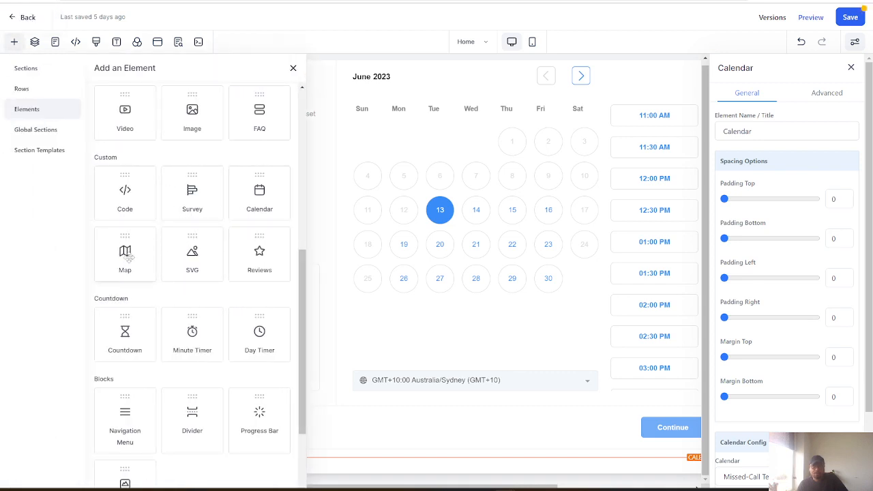
pyautogui.moveTo(119, 253); pyautogui.dragTo(430, 82)
pyautogui.scroll(-2, 479, 204)
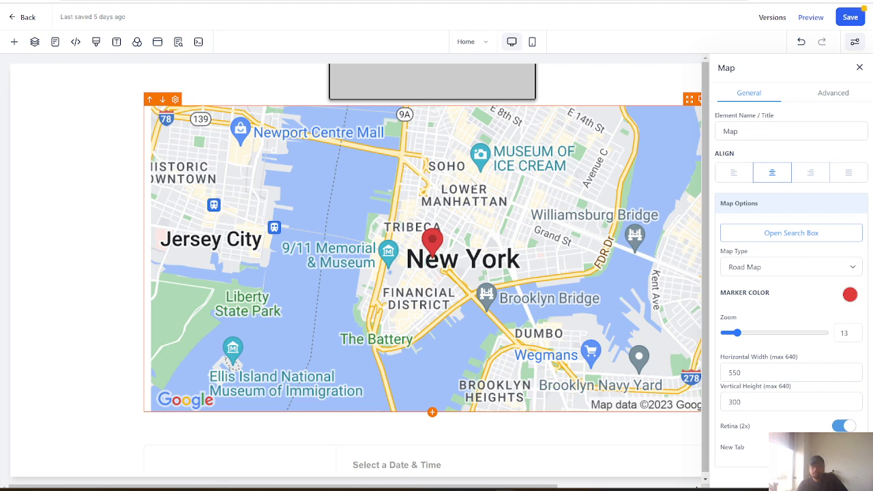
# Find Sydney NSW, Australia as the map's location, set the map zoom to 50, and close the settings covering the location dialog.
pyautogui.click(790, 234)
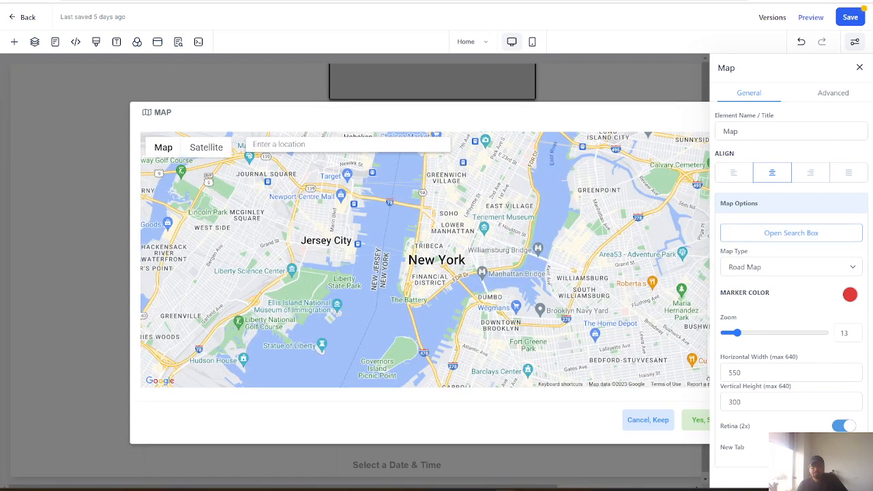
pyautogui.click(348, 144)
pyautogui.write('sydney')
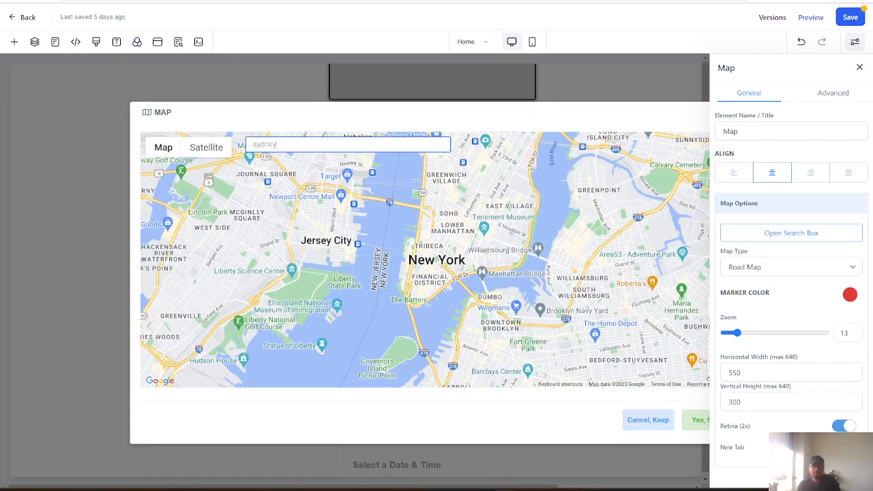
pyautogui.click(341, 161)
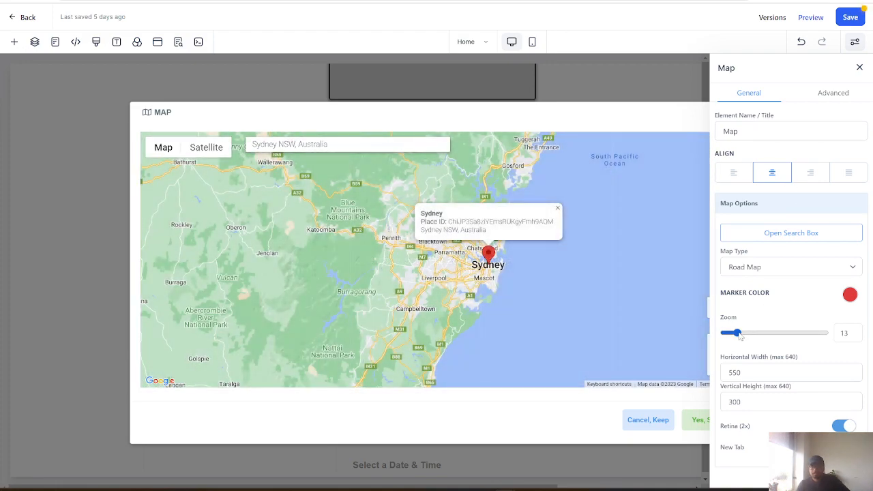
pyautogui.moveTo(738, 333); pyautogui.dragTo(775, 334)
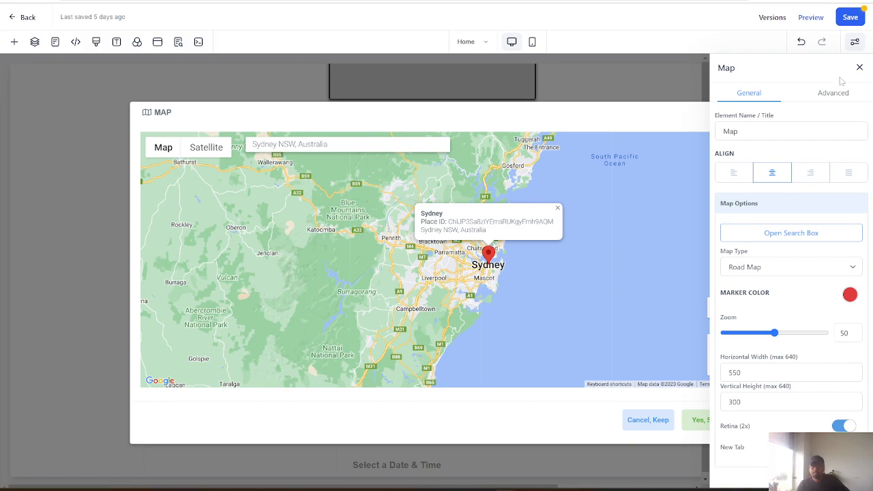
pyautogui.click(860, 67)
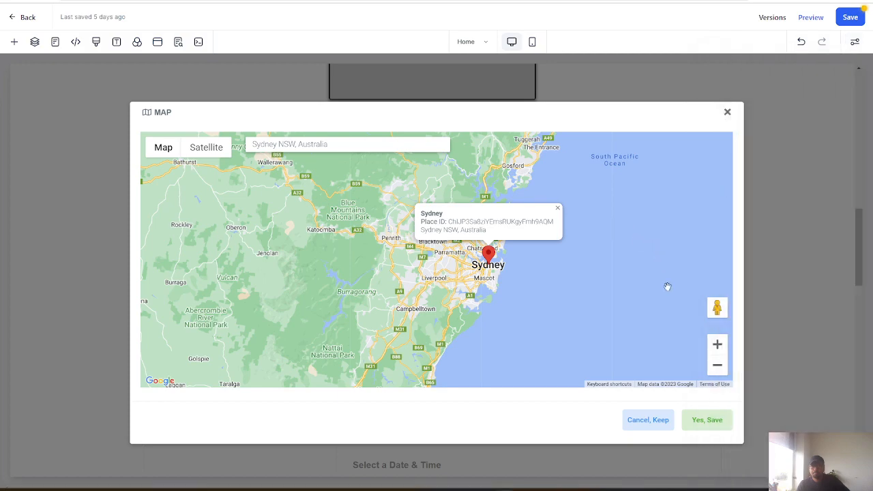
# Zoom the location dialog's map in around the Sydney marker, and save the location.
pyautogui.click(718, 345)
pyautogui.click(718, 345)
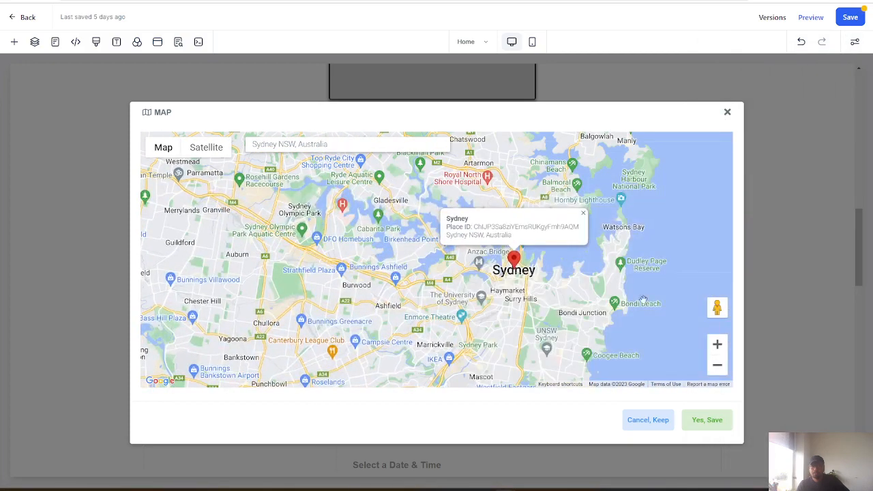
pyautogui.click(717, 347)
pyautogui.moveTo(646, 322); pyautogui.dragTo(573, 320)
pyautogui.scroll(1, 574, 320)
pyautogui.moveTo(566, 232); pyautogui.dragTo(517, 292)
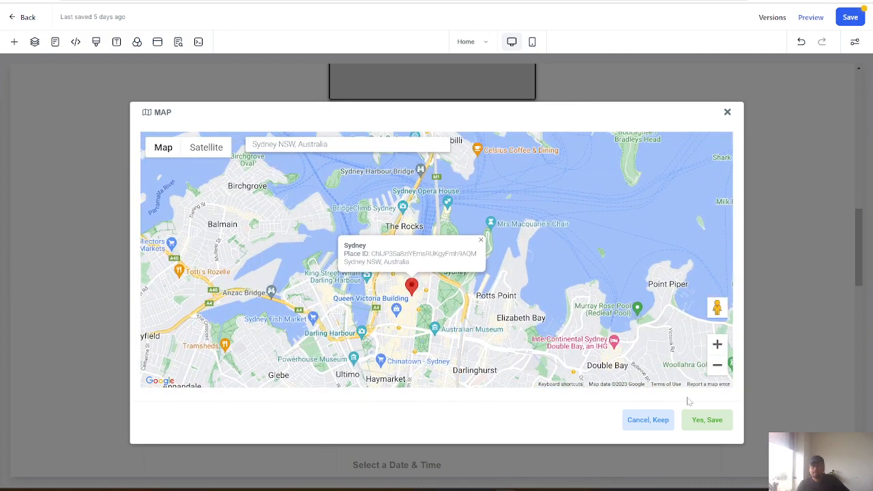
pyautogui.click(707, 421)
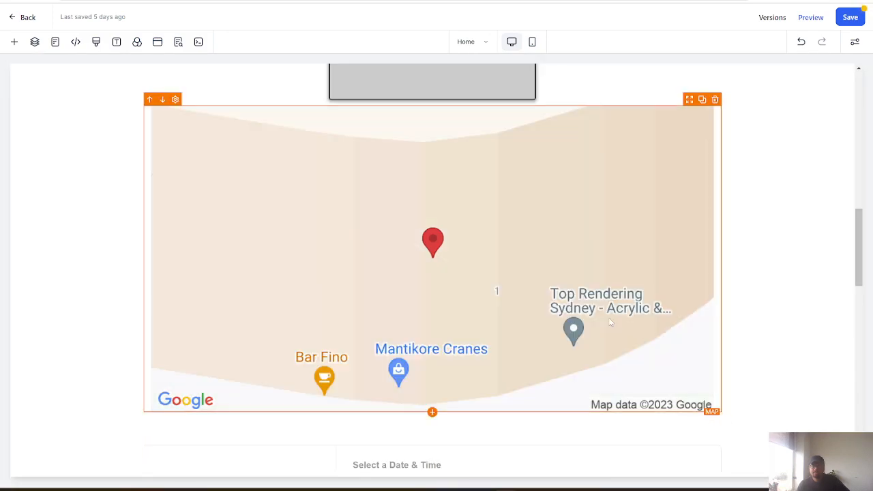
# Reopen the map element's settings and set its zoom to 12.
pyautogui.click(620, 226)
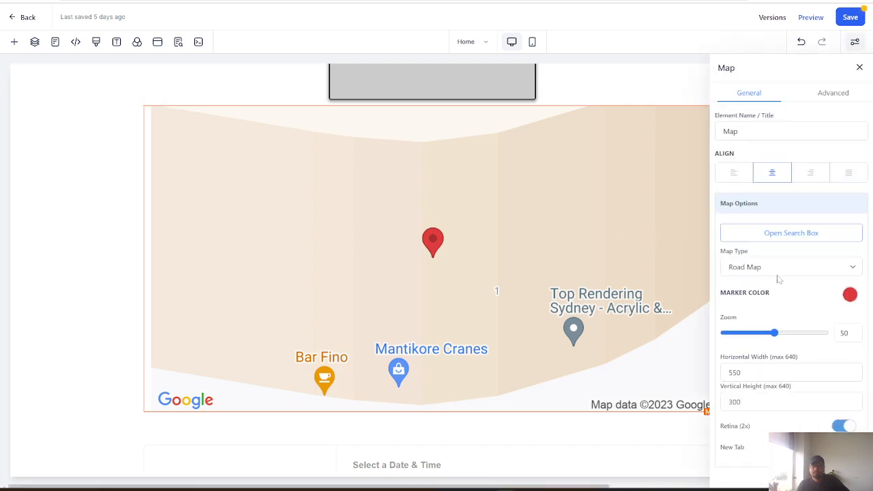
pyautogui.moveTo(775, 334); pyautogui.dragTo(735, 333)
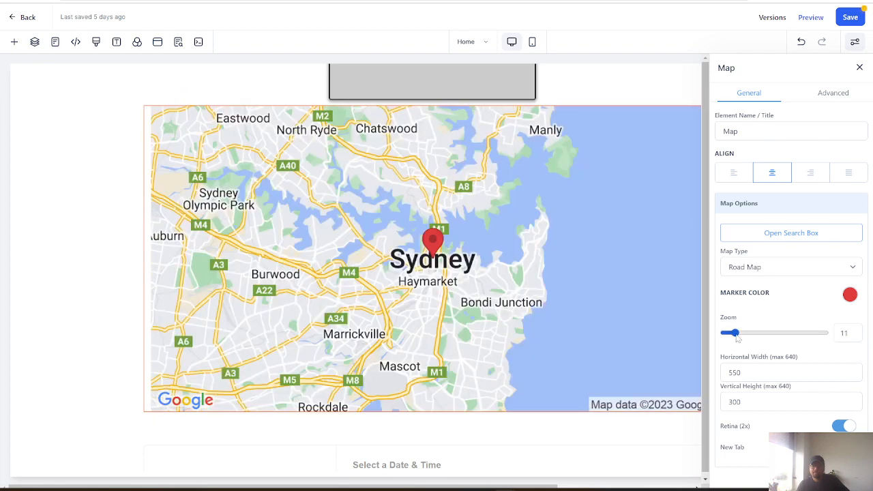
pyautogui.click(846, 333)
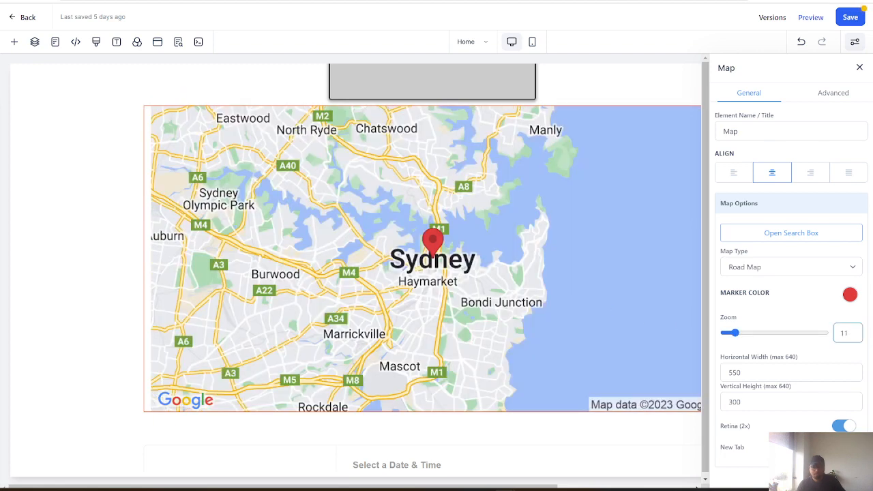
pyautogui.press('BackSpace')
pyautogui.write('2')
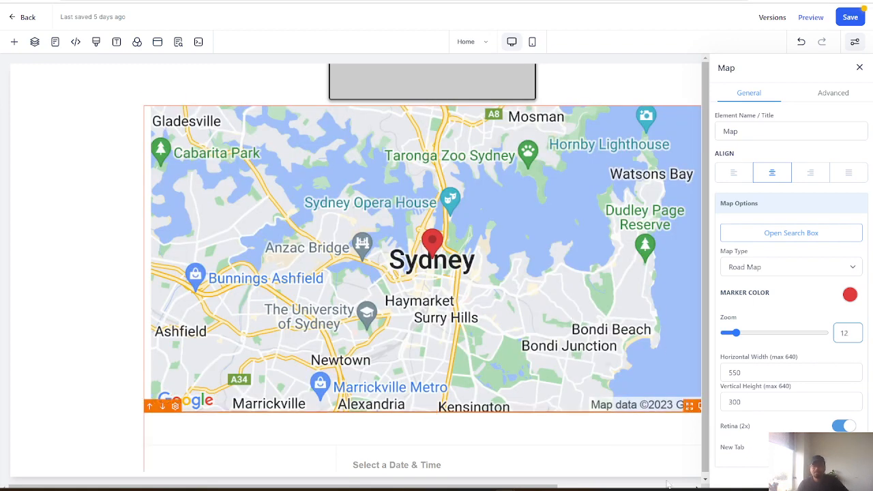
# Check the map's width and height fields, toggle its Retina option off and back on, and view its advanced settings.
pyautogui.press('Tab')
pyautogui.press('Tab')
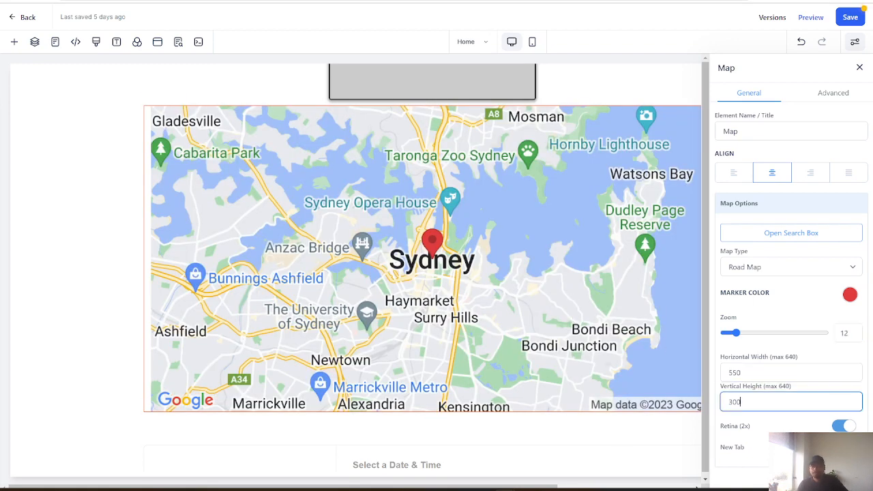
pyautogui.click(839, 427)
pyautogui.click(840, 428)
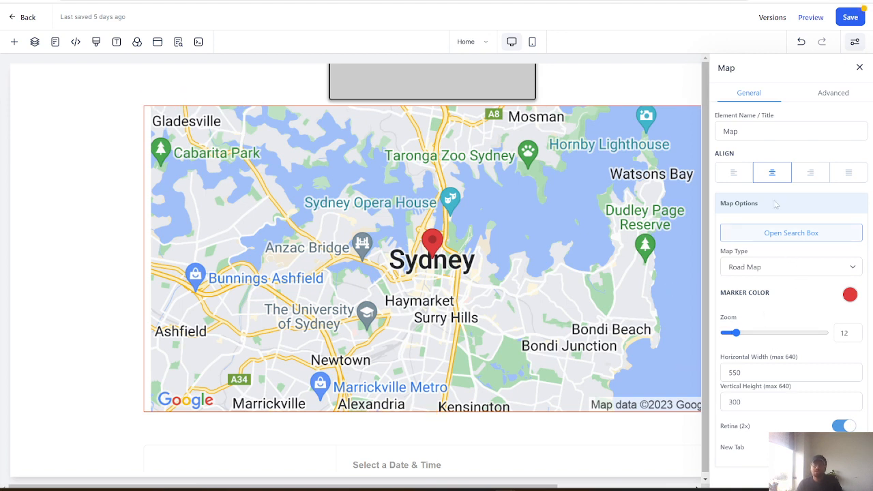
pyautogui.click(833, 92)
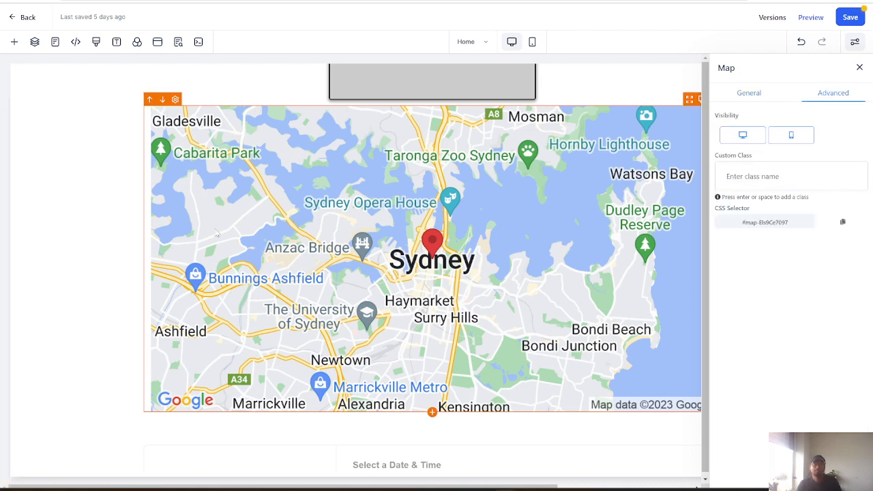
# Add an SVG element directly below the map.
pyautogui.click(14, 41)
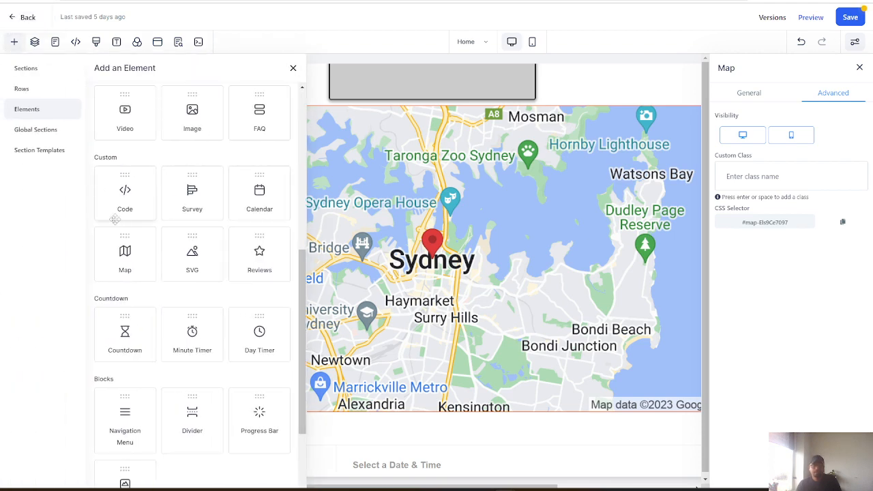
pyautogui.click(192, 258)
pyautogui.moveTo(192, 258); pyautogui.dragTo(425, 417)
pyautogui.scroll(-2, 356, 309)
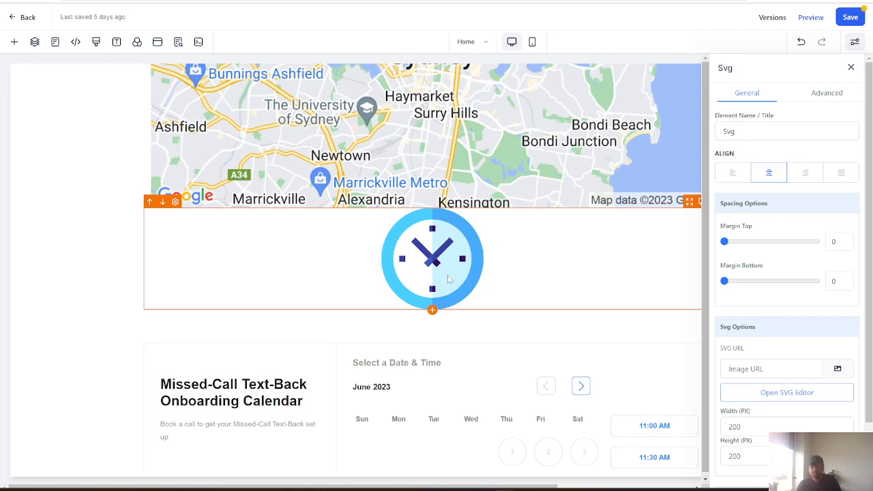
# Try recolouring the shaded half of the clock face red in the SVG editor, and discard the change.
pyautogui.click(779, 393)
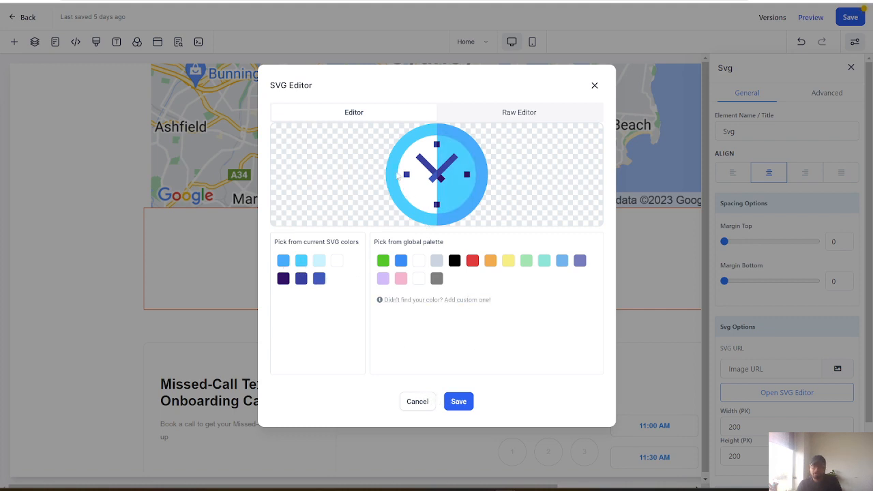
pyautogui.click(472, 261)
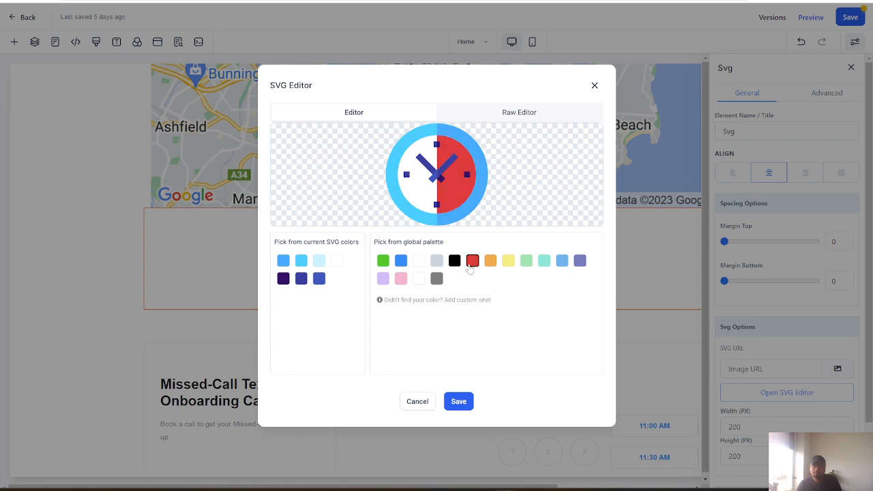
pyautogui.click(417, 403)
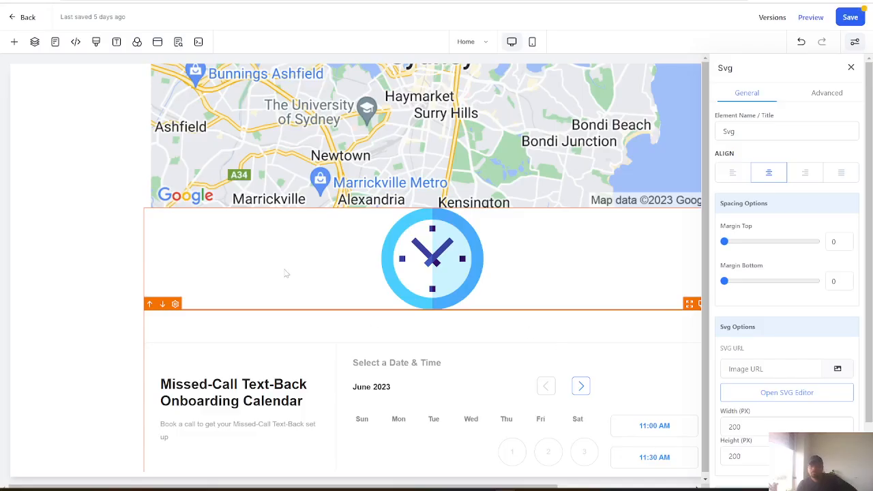
# Look through the SVG element's size fields, action choices and advanced settings.
pyautogui.scroll(-1, 785, 341)
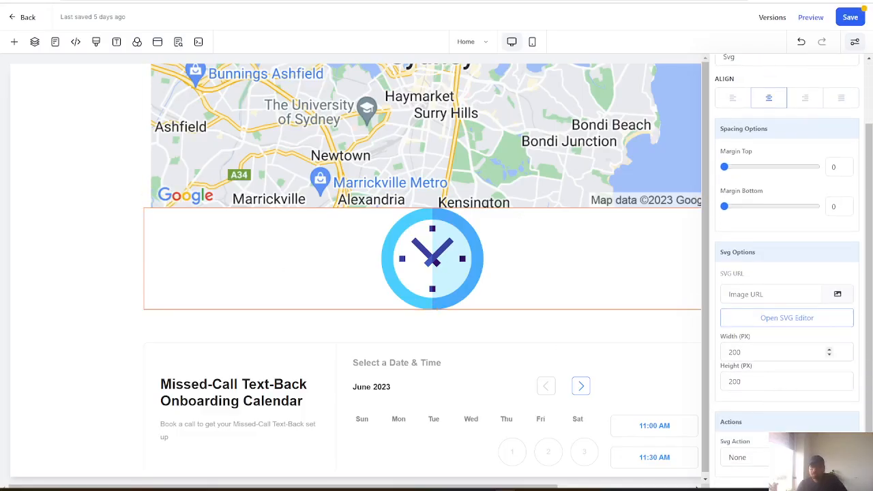
pyautogui.click(830, 351)
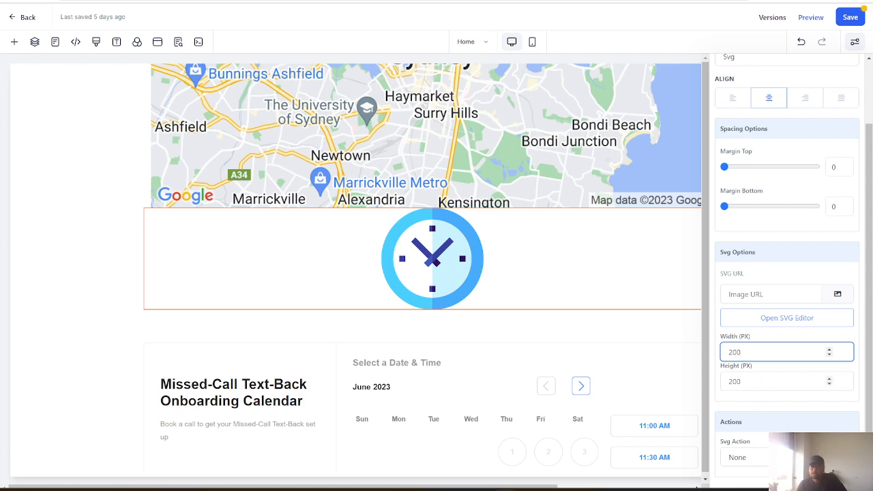
pyautogui.click(744, 457)
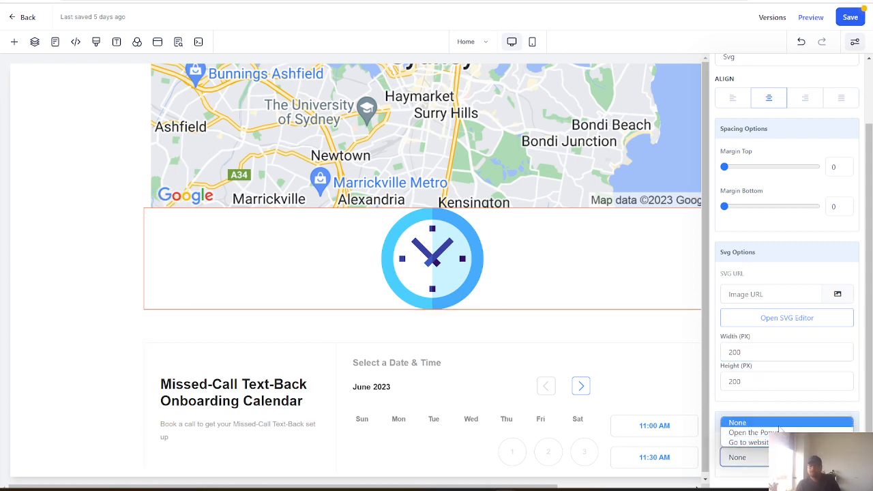
pyautogui.scroll(1, 804, 232)
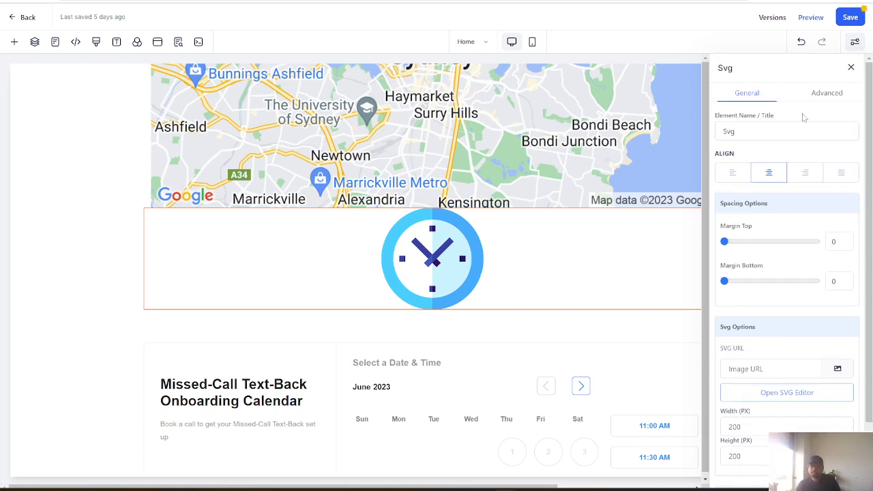
pyautogui.click(822, 94)
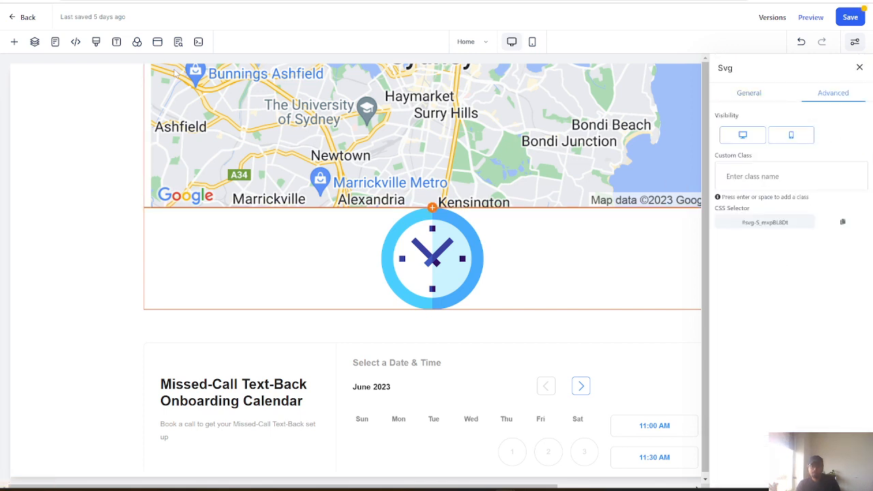
# Add a Reviews element below the clock SVG, and check its advanced and general settings.
pyautogui.click(14, 43)
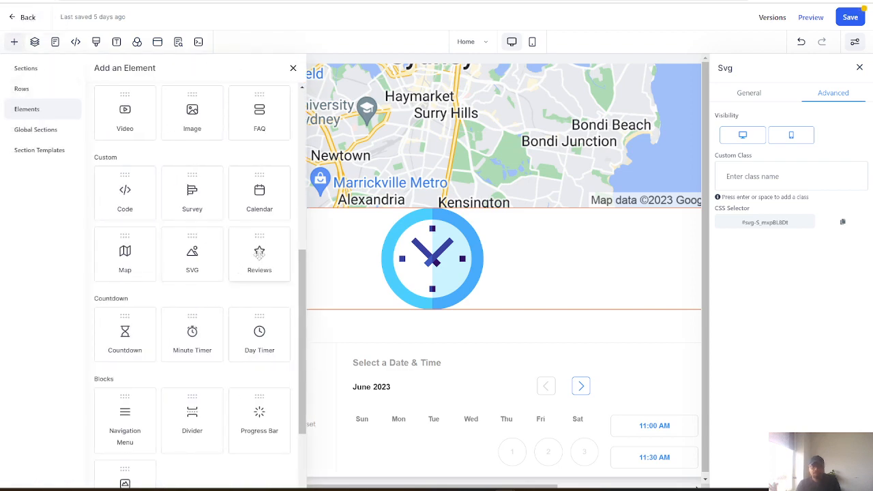
pyautogui.moveTo(260, 257); pyautogui.dragTo(419, 354)
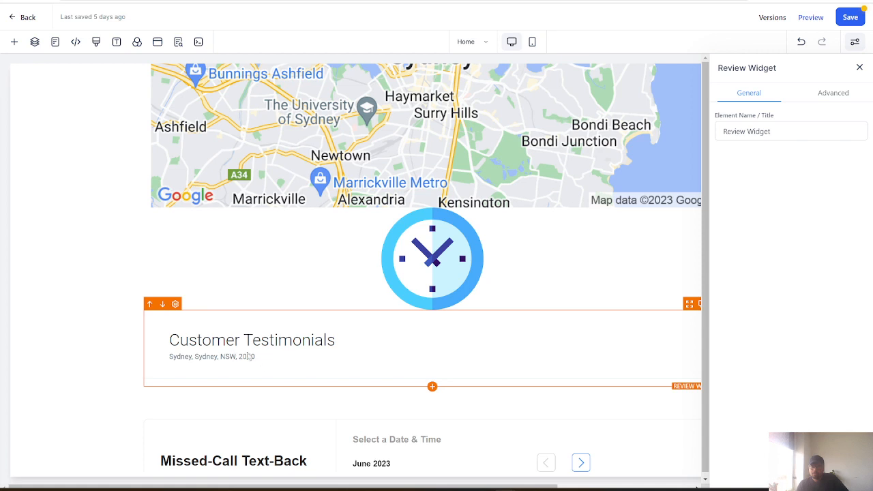
pyautogui.click(843, 93)
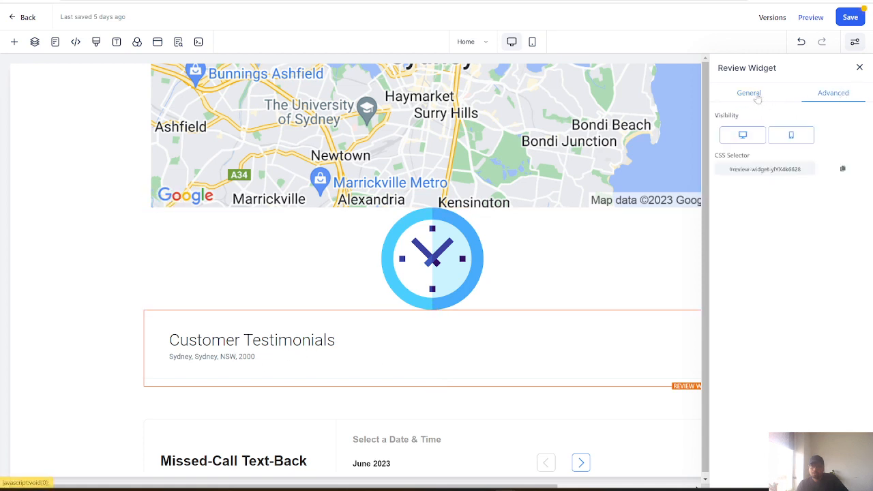
pyautogui.click(750, 93)
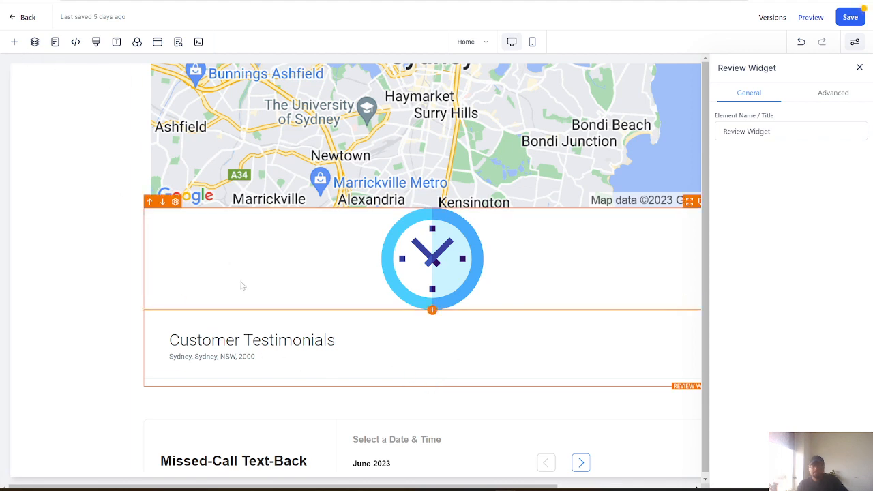
# Add a Countdown element below the customer testimonials widget.
pyautogui.click(13, 42)
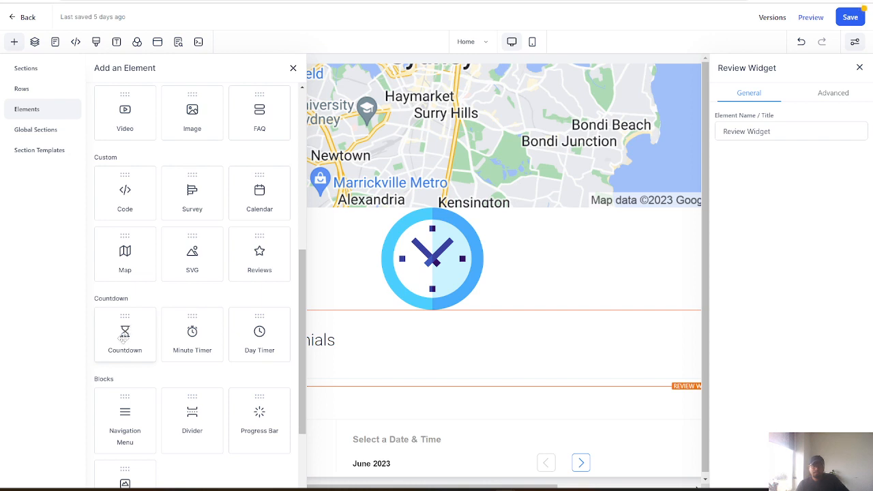
pyautogui.moveTo(125, 337); pyautogui.dragTo(418, 409)
pyautogui.scroll(-3, 418, 408)
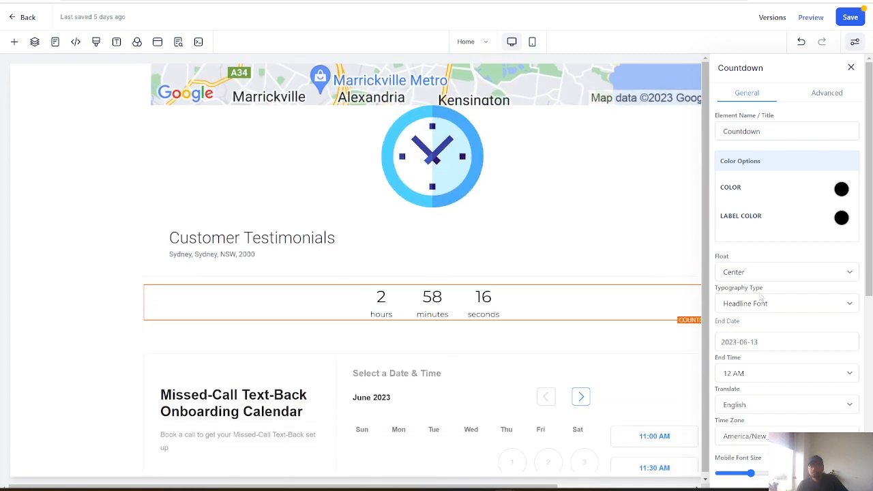
# Set the countdown's end date to 2023-06-18 and its time zone to Australia/Sydney.
pyautogui.click(777, 343)
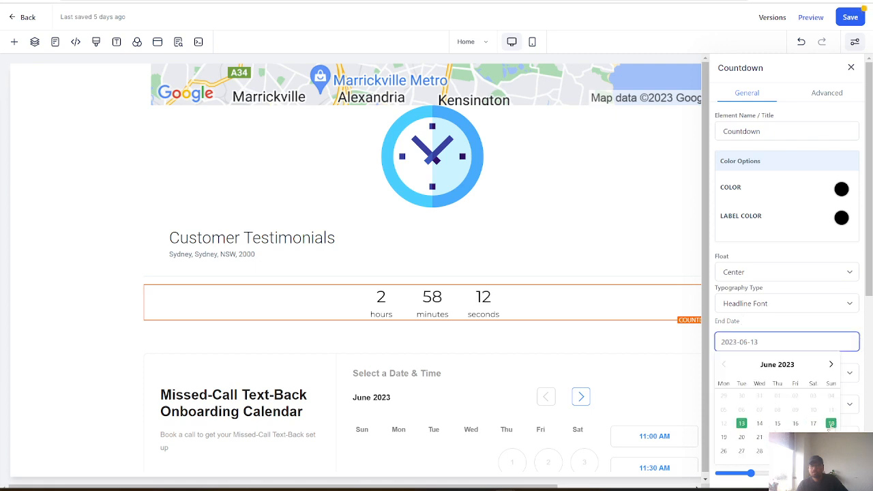
pyautogui.click(831, 424)
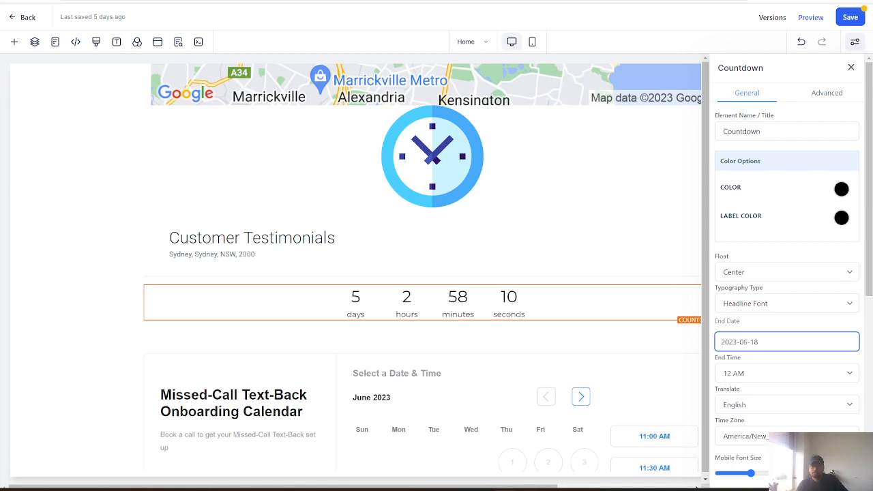
pyautogui.click(780, 432)
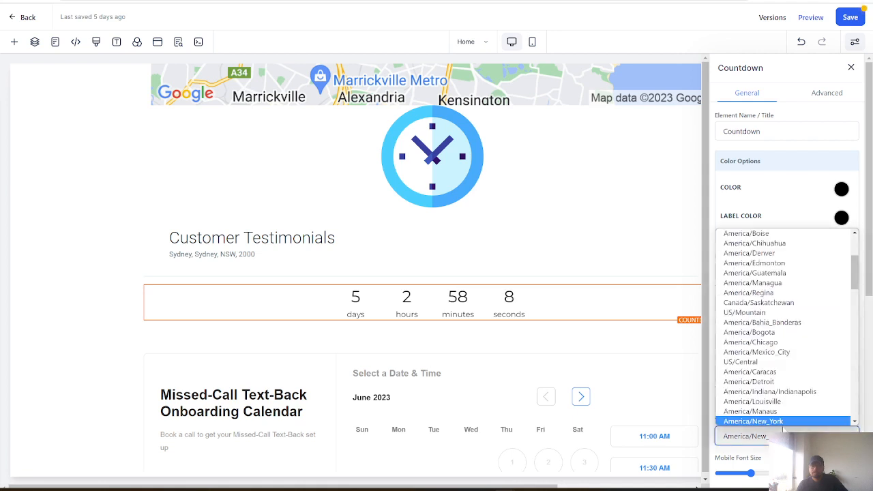
pyautogui.click(776, 422)
pyautogui.scroll(-1, 777, 425)
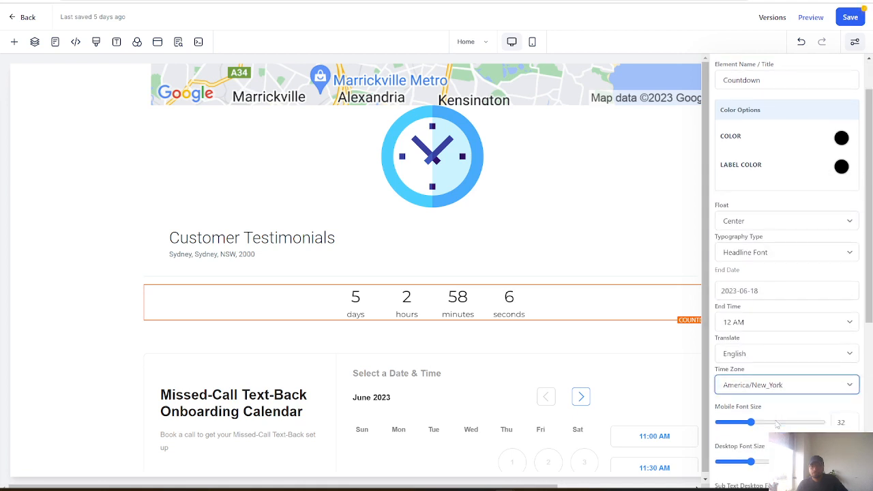
pyautogui.click(786, 387)
pyautogui.scroll(-5, 786, 371)
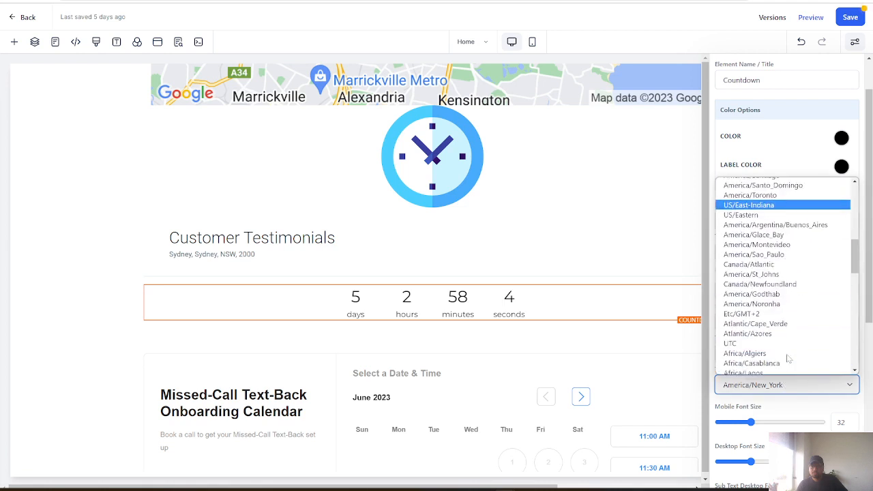
pyautogui.scroll(-10, 788, 360)
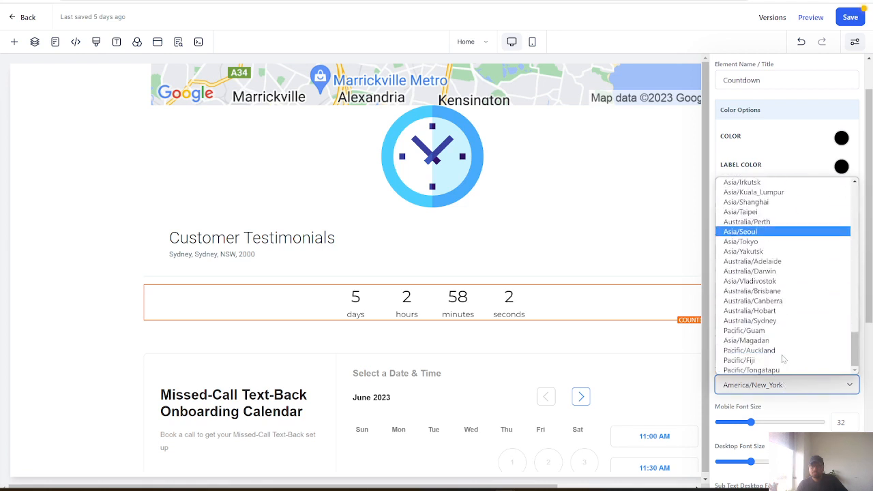
pyautogui.click(757, 320)
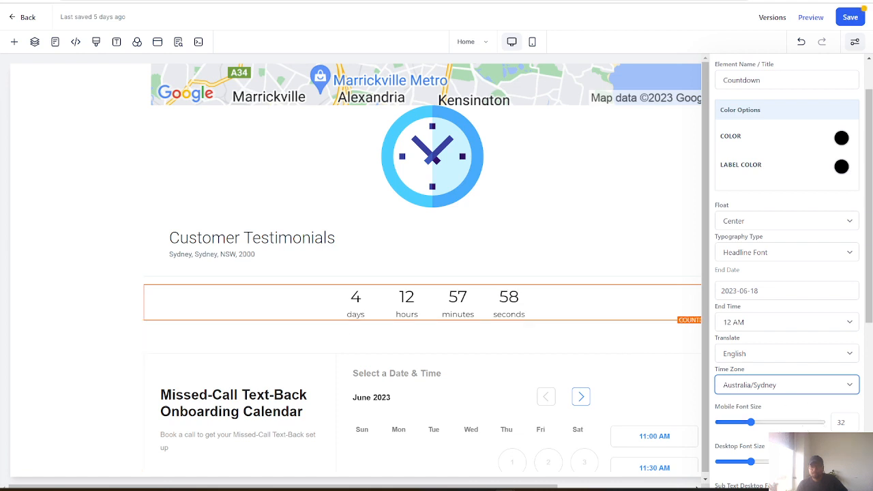
# Set the countdown's desktop font size to 42 and its mobile font size to 29.
pyautogui.scroll(-1, 778, 424)
pyautogui.click(754, 412)
pyautogui.moveTo(755, 412)
pyautogui.mouseDown()
pyautogui.moveTo(780, 412)
pyautogui.moveTo(761, 412)
pyautogui.mouseUp()
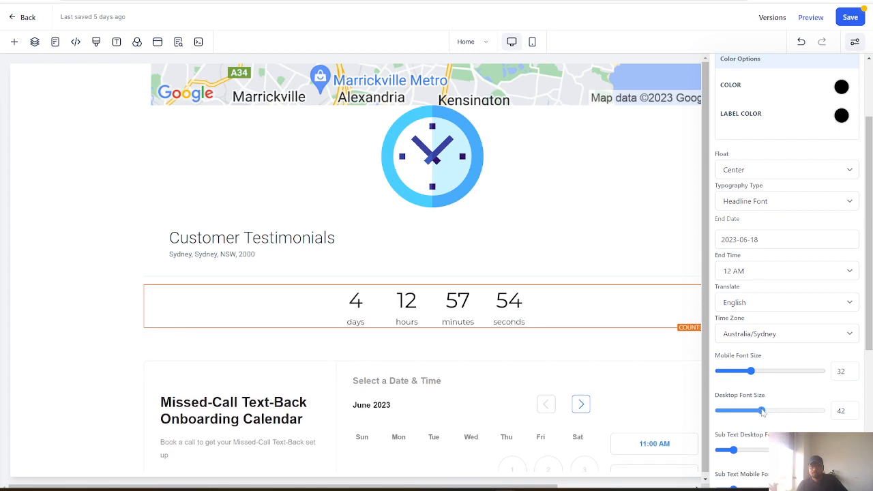
pyautogui.moveTo(751, 371); pyautogui.dragTo(748, 372)
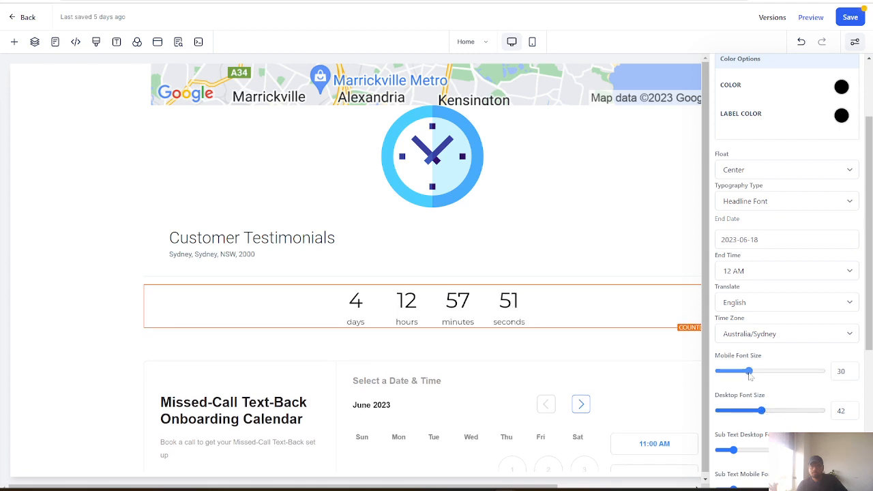
# Set the countdown's expire action to Show & Hide Element, and view the list of elements that can be hidden.
pyautogui.scroll(-1, 764, 382)
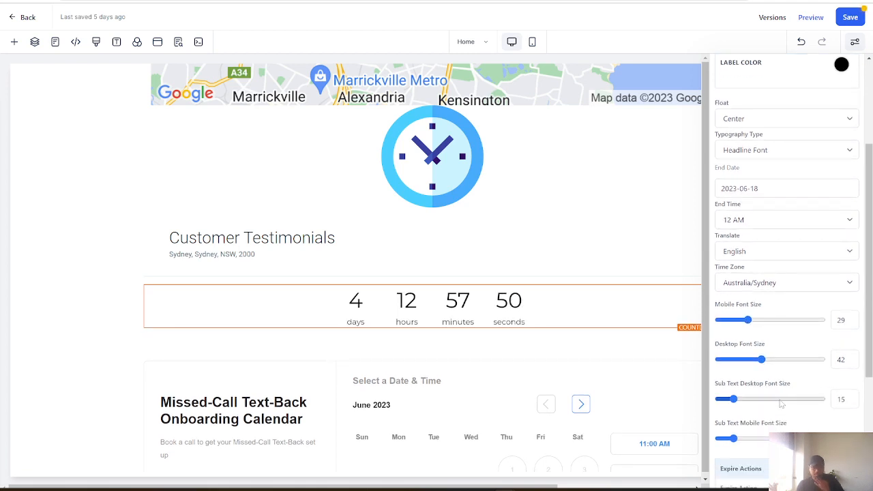
pyautogui.scroll(-4, 781, 396)
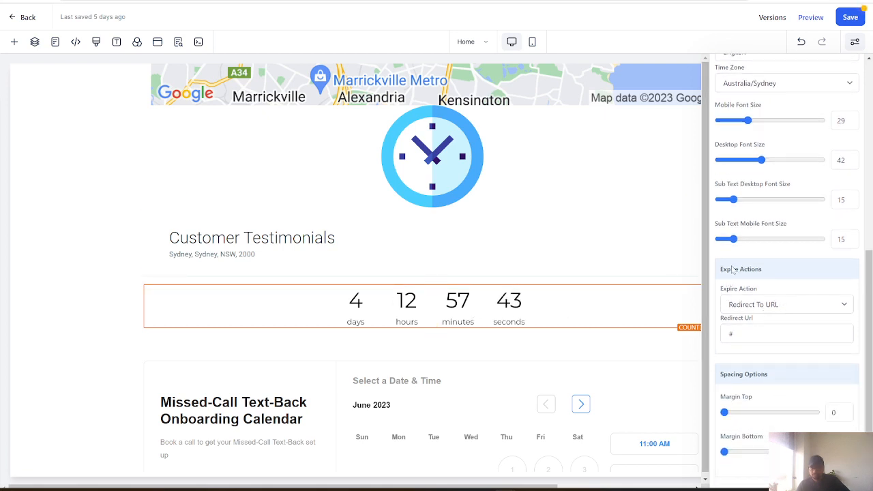
pyautogui.click(751, 308)
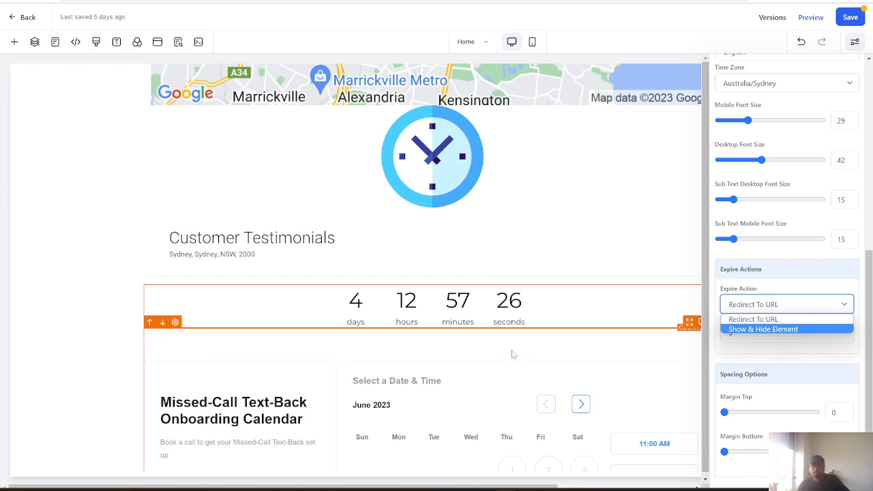
pyautogui.click(735, 352)
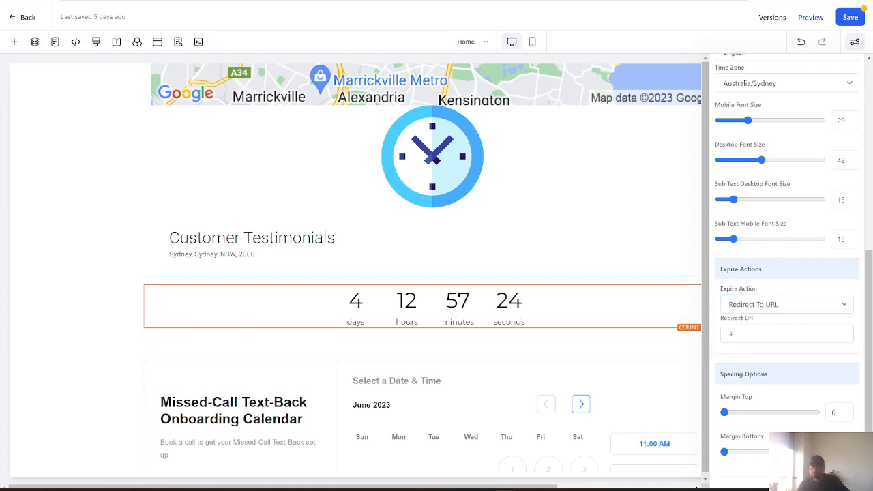
pyautogui.click(753, 306)
pyautogui.scroll(-1, 756, 360)
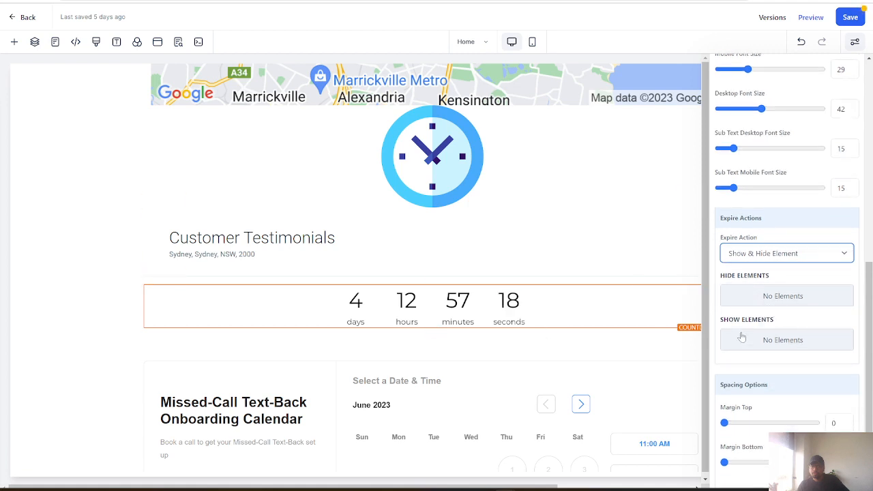
pyautogui.click(769, 298)
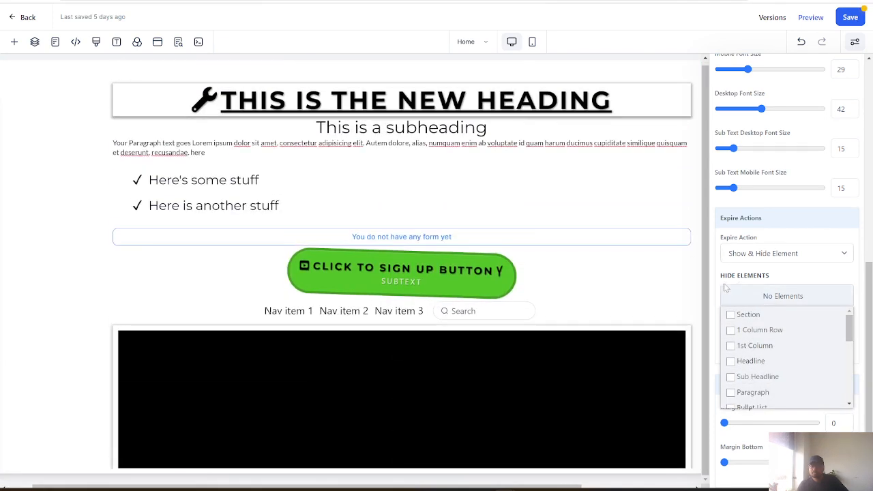
pyautogui.click(818, 296)
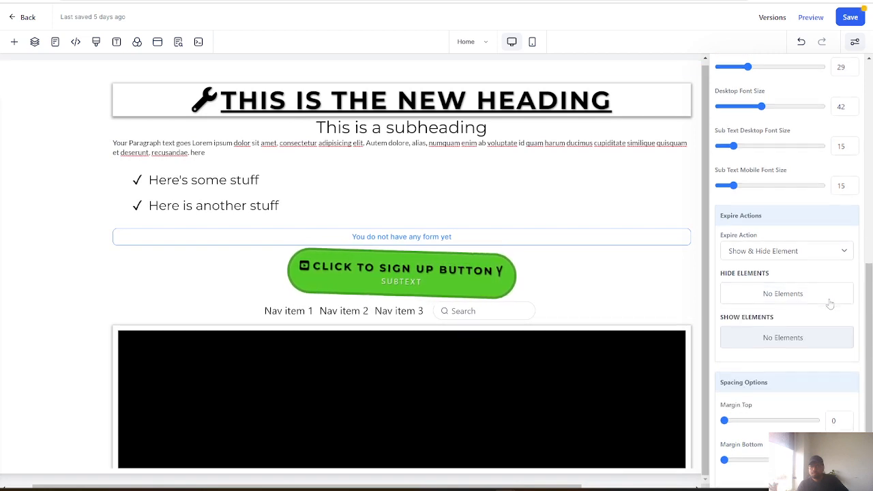
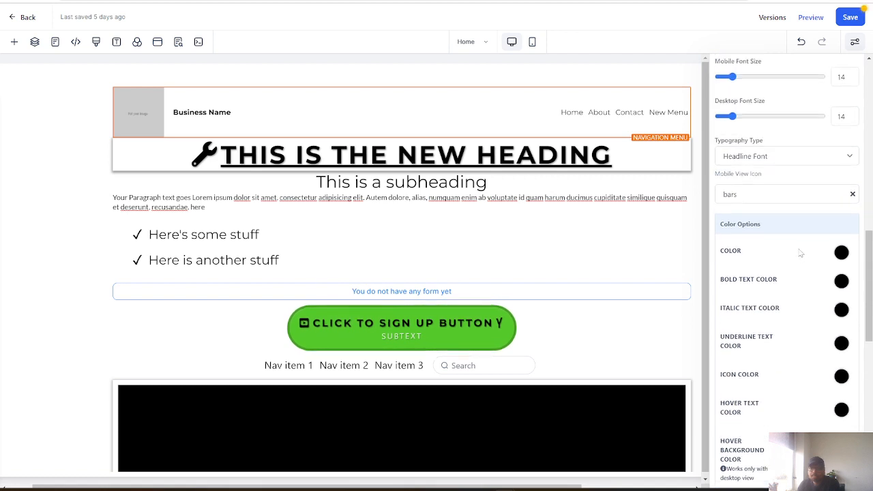
# Turn the Headline In Menu option off and back on in the navigation menu's advanced settings.
pyautogui.scroll(4, 797, 212)
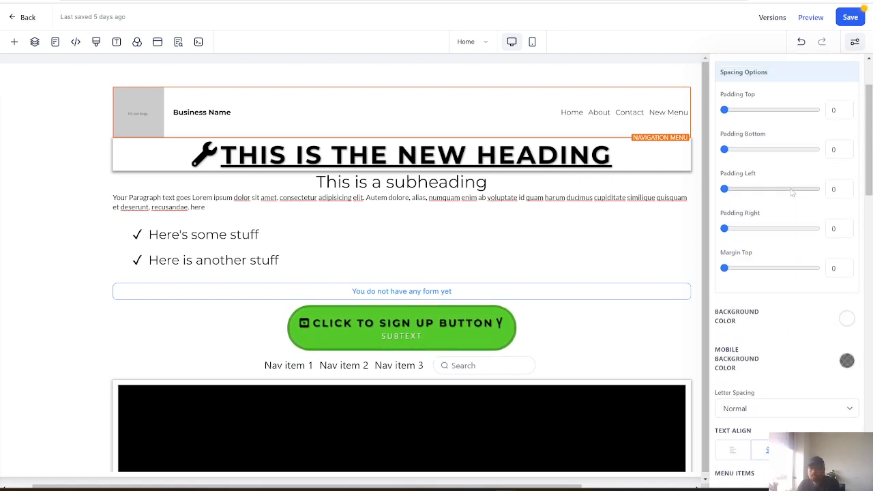
pyautogui.click(824, 95)
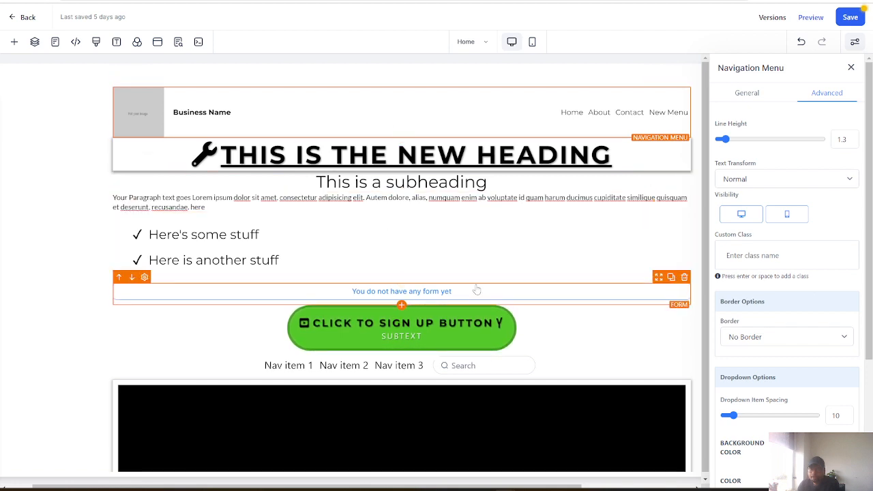
pyautogui.scroll(-3, 757, 276)
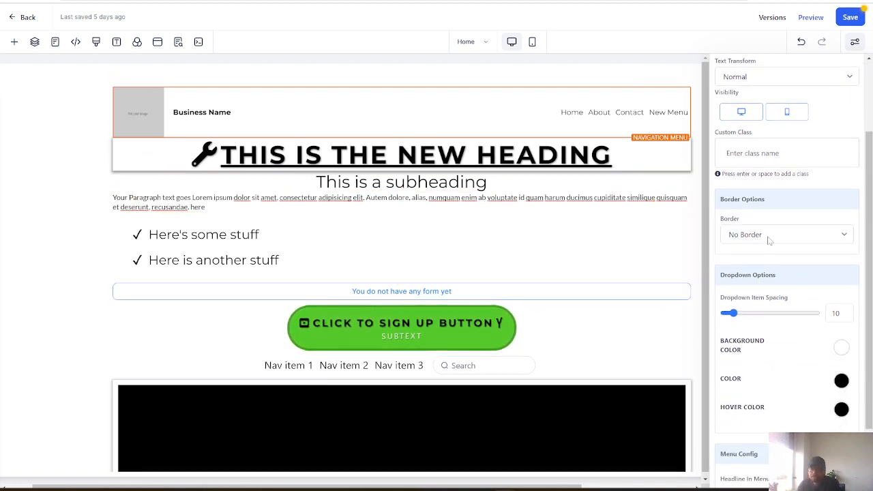
pyautogui.scroll(-2, 764, 242)
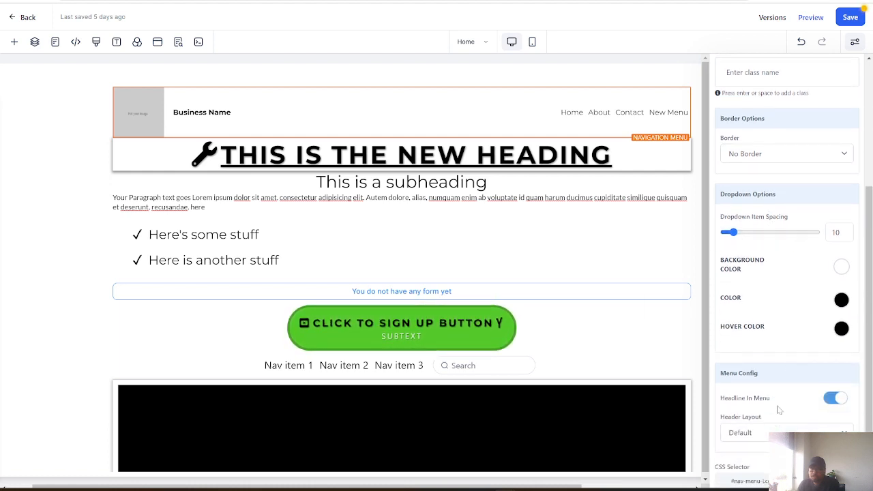
pyautogui.click(833, 398)
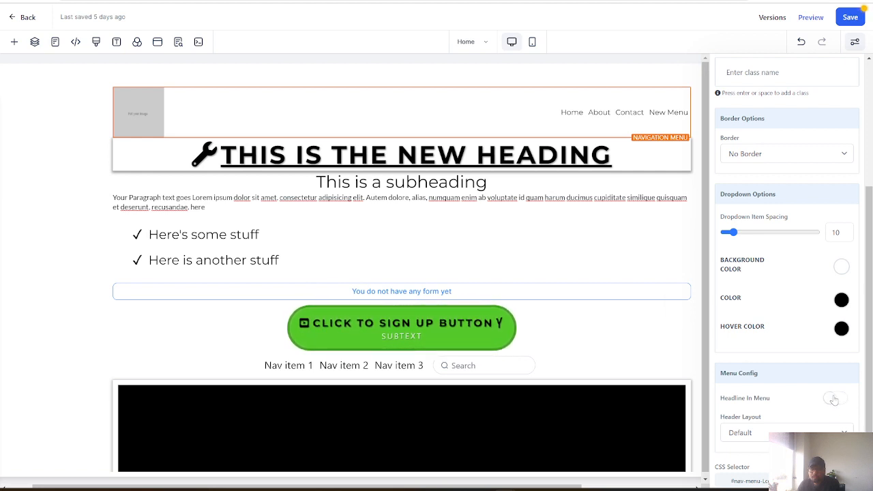
pyautogui.click(833, 399)
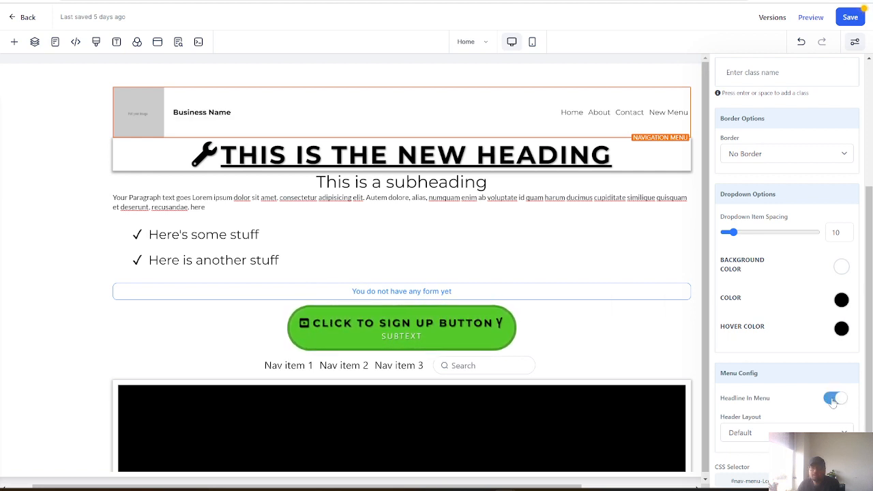
# Try the Reverse header layout on the navigation menu, and restore the Default layout.
pyautogui.click(843, 432)
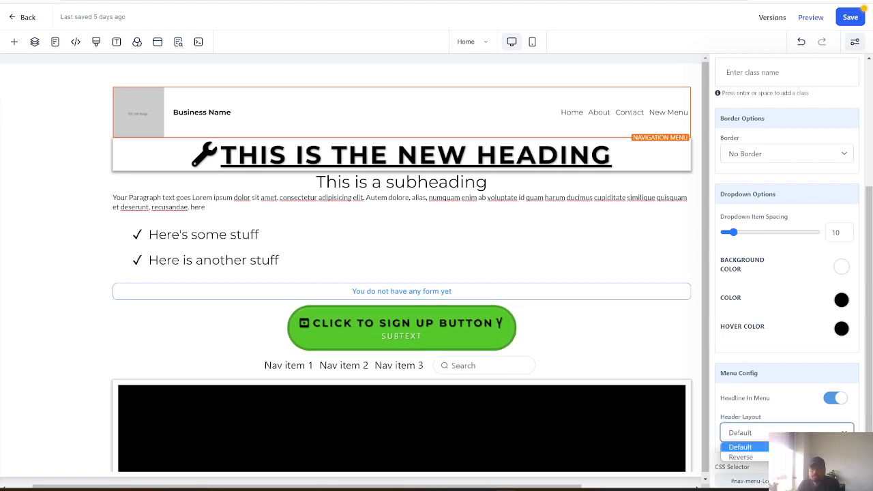
pyautogui.click(742, 458)
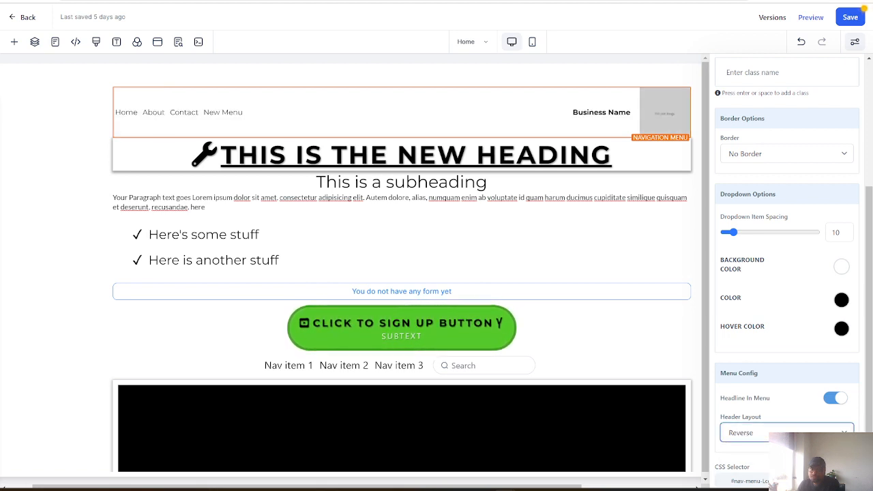
pyautogui.click(843, 433)
pyautogui.click(741, 444)
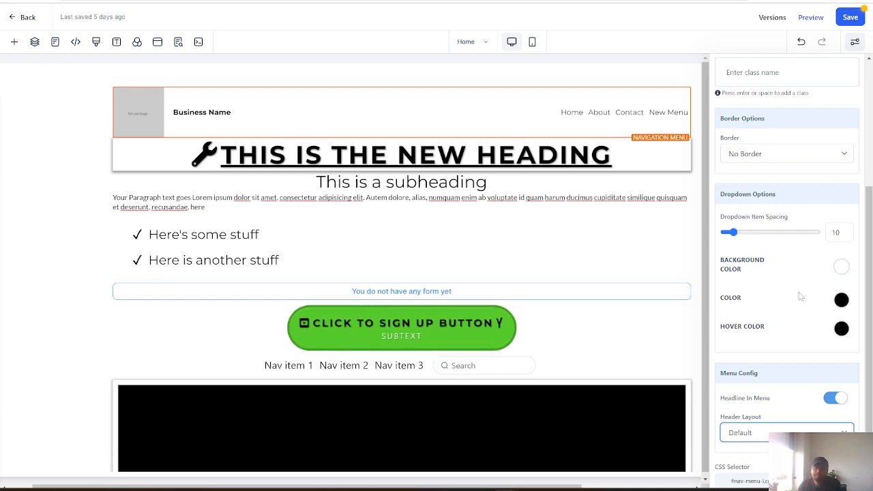
pyautogui.scroll(-10, 382, 273)
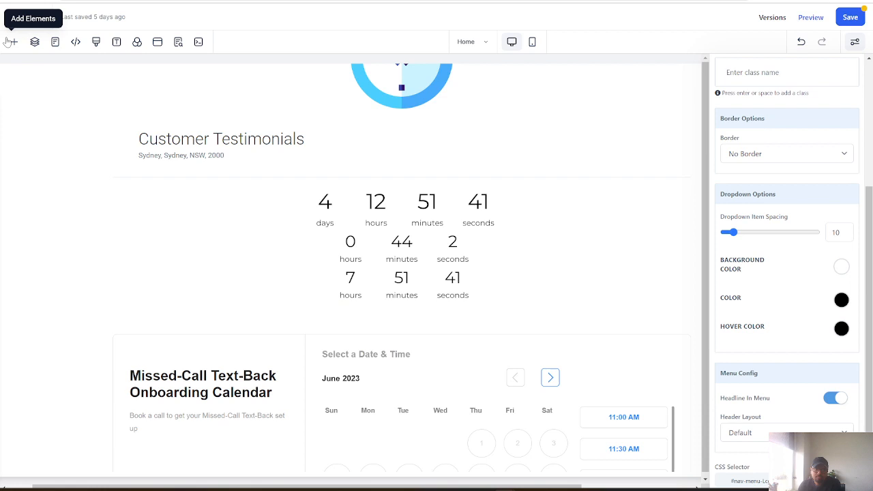
# Add a divider between the days countdown and the minute timer, and set its width to 10 percent.
pyautogui.click(13, 42)
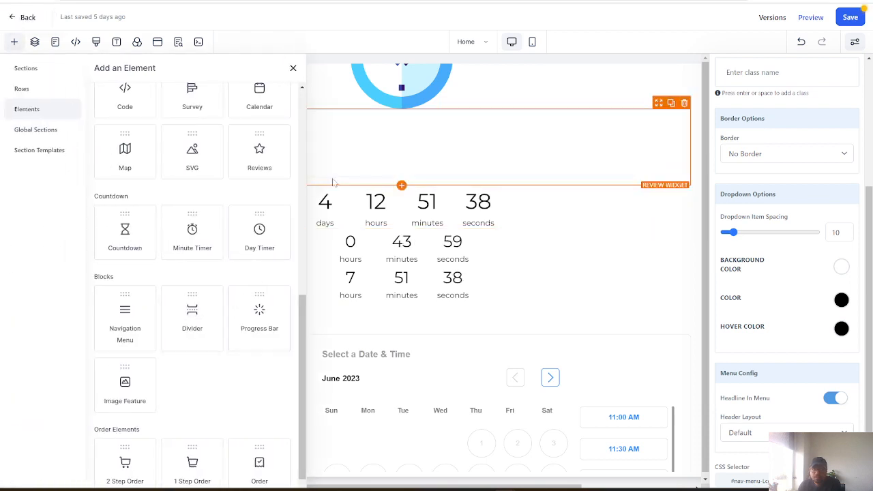
pyautogui.moveTo(192, 317); pyautogui.dragTo(396, 239)
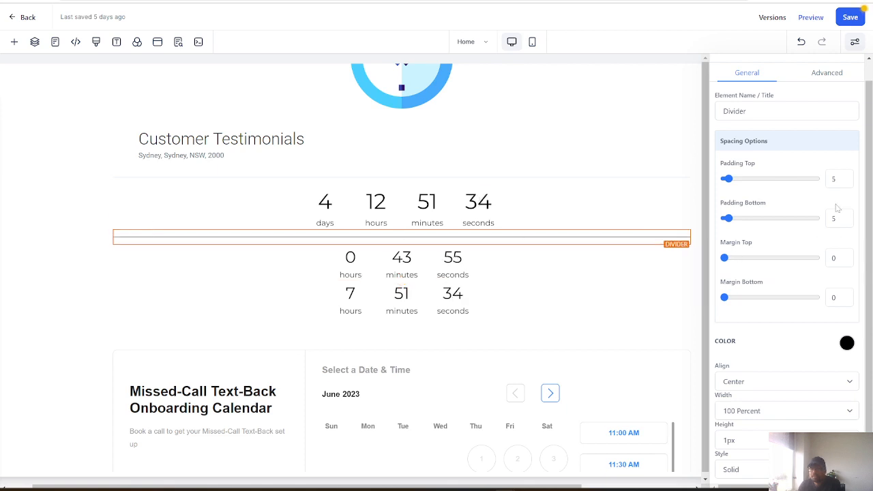
pyautogui.scroll(-1, 748, 271)
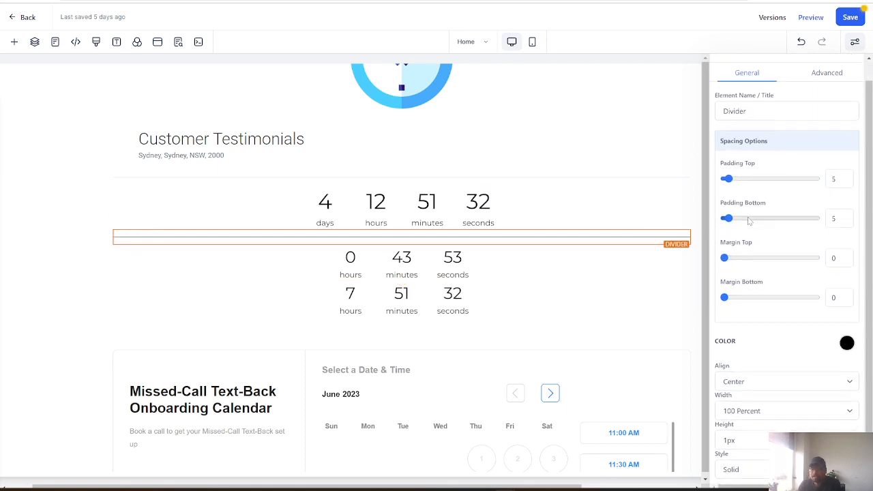
pyautogui.click(763, 411)
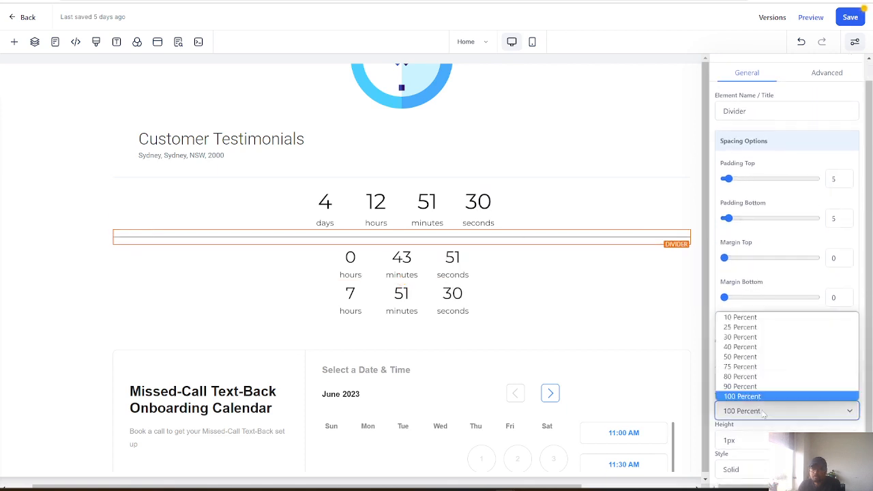
pyautogui.click(754, 319)
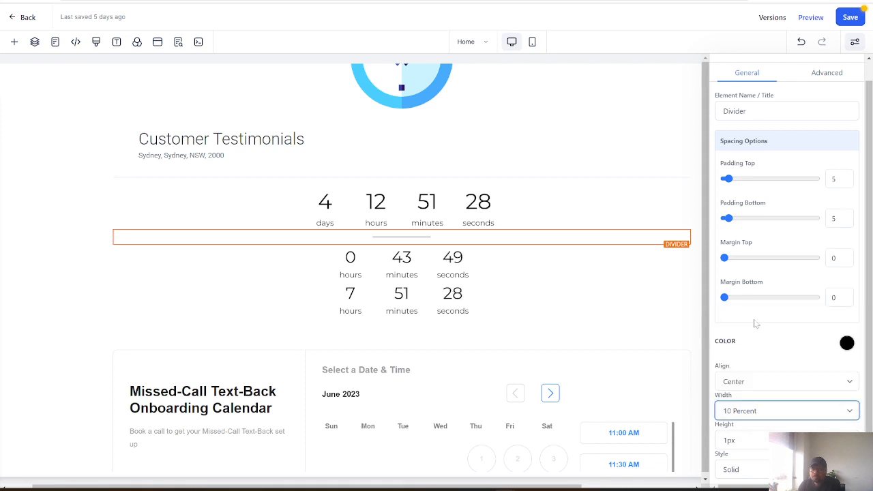
# Try a 40px height on the divider and return it to 1px.
pyautogui.click(750, 435)
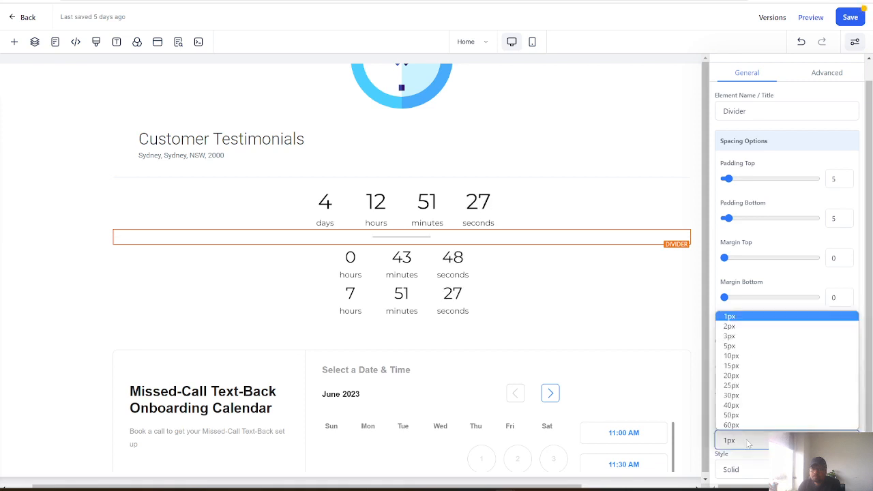
pyautogui.click(737, 408)
pyautogui.click(754, 441)
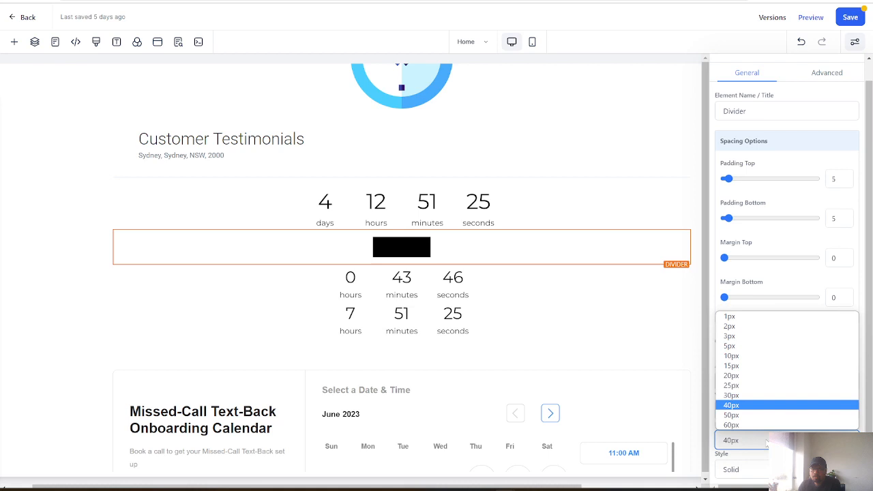
pyautogui.click(745, 319)
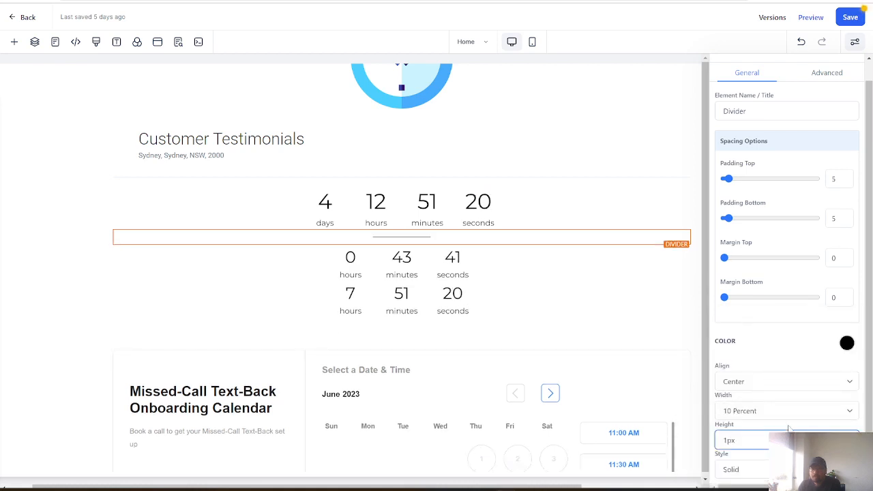
# Try the dashed and dotted divider styles, including at a 25px height, and return the style to solid.
pyautogui.click(741, 469)
pyautogui.click(754, 445)
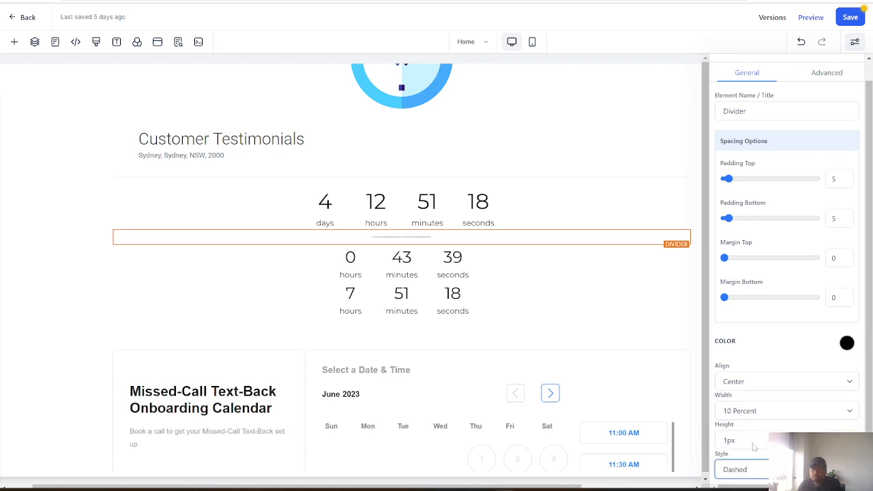
pyautogui.click(763, 461)
pyautogui.click(759, 456)
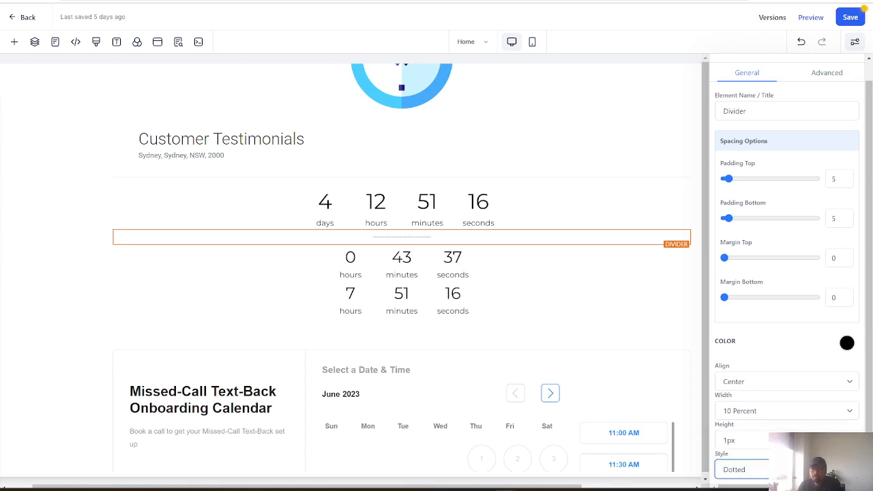
pyautogui.click(760, 442)
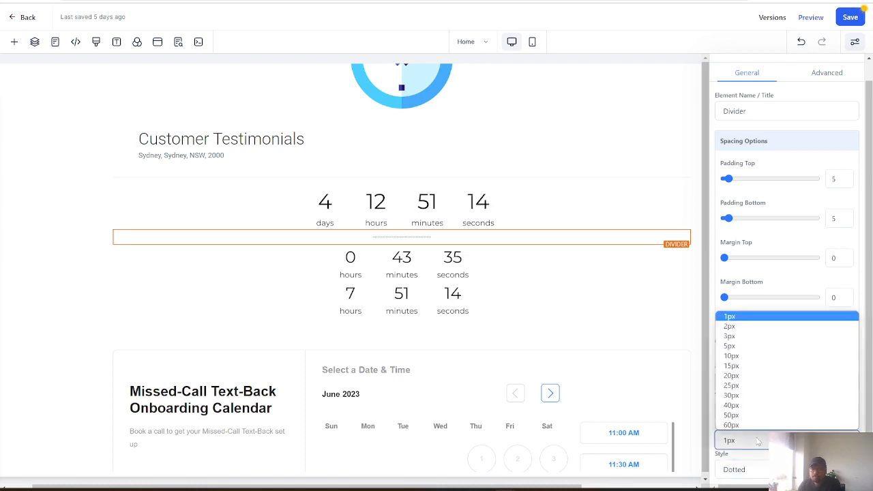
pyautogui.click(750, 388)
pyautogui.click(726, 476)
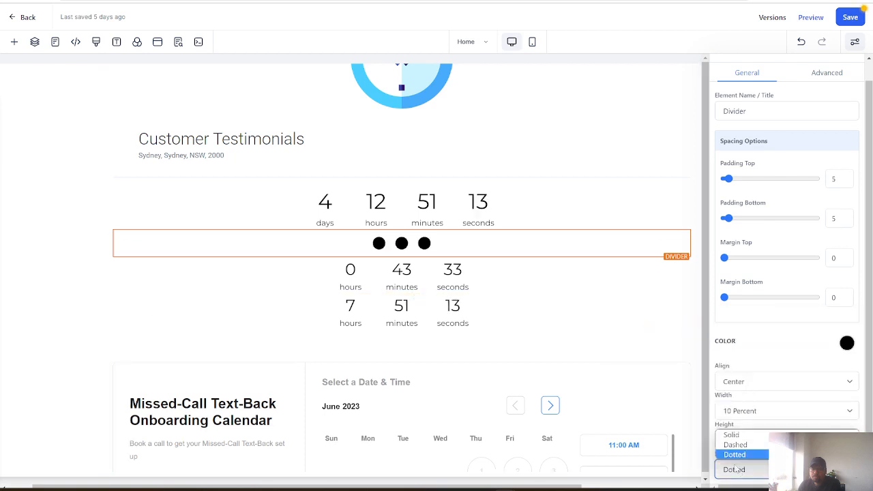
pyautogui.click(746, 455)
pyautogui.click(763, 471)
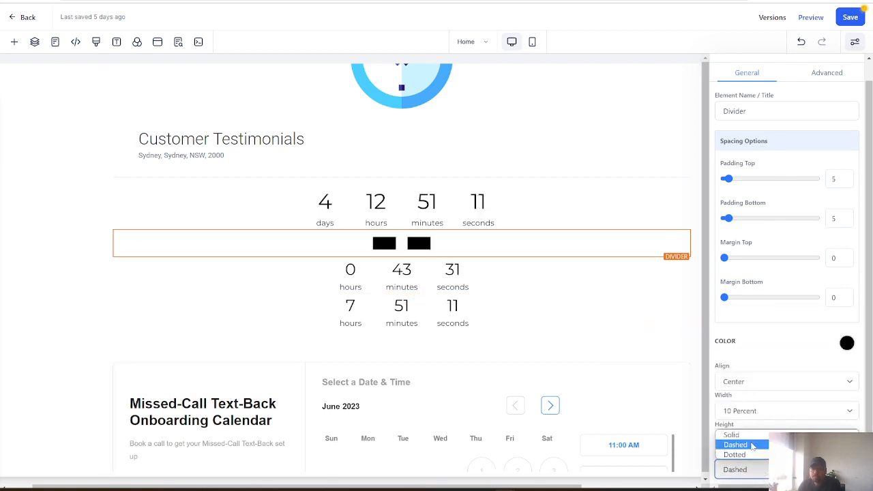
pyautogui.click(760, 443)
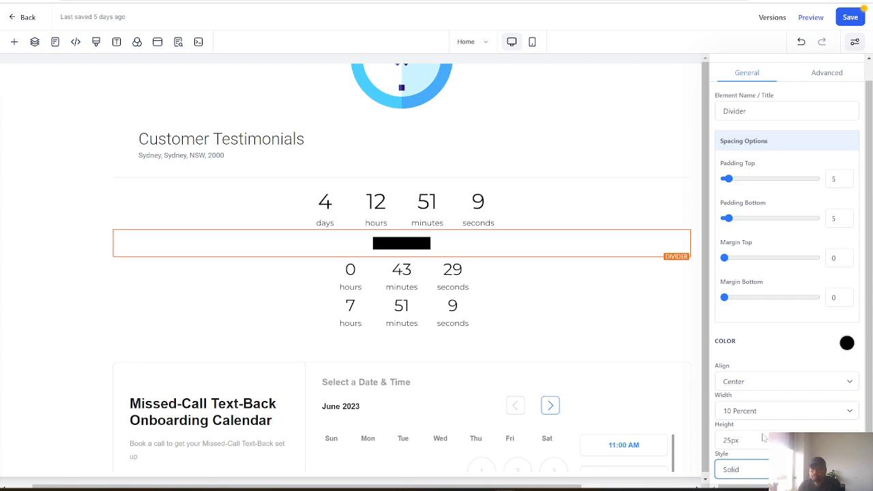
# Set the divider's height to 3px and show its advanced settings.
pyautogui.click(763, 444)
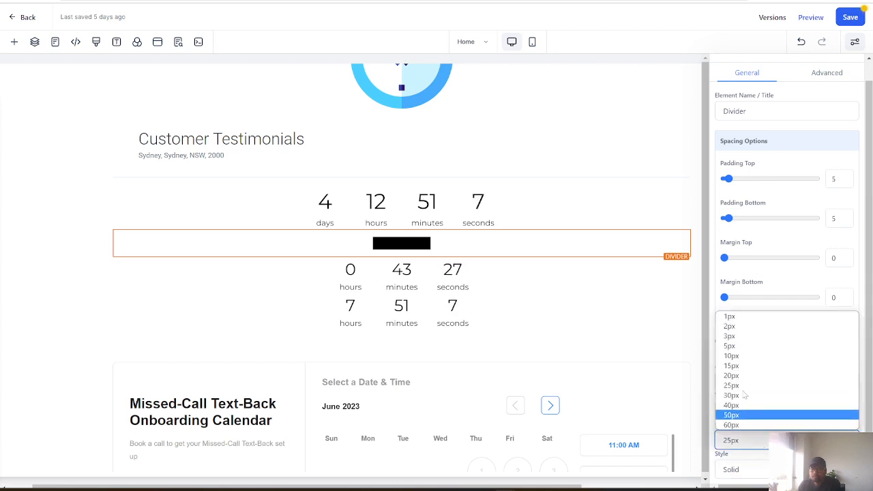
pyautogui.click(750, 341)
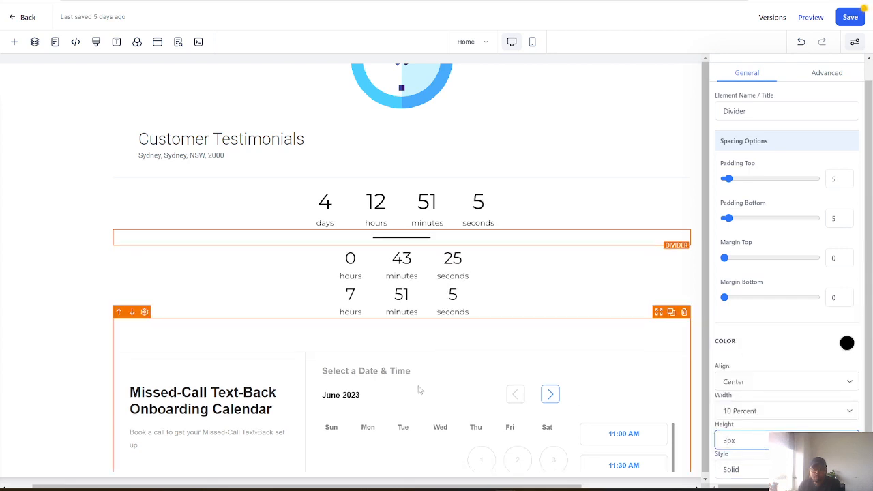
pyautogui.click(797, 69)
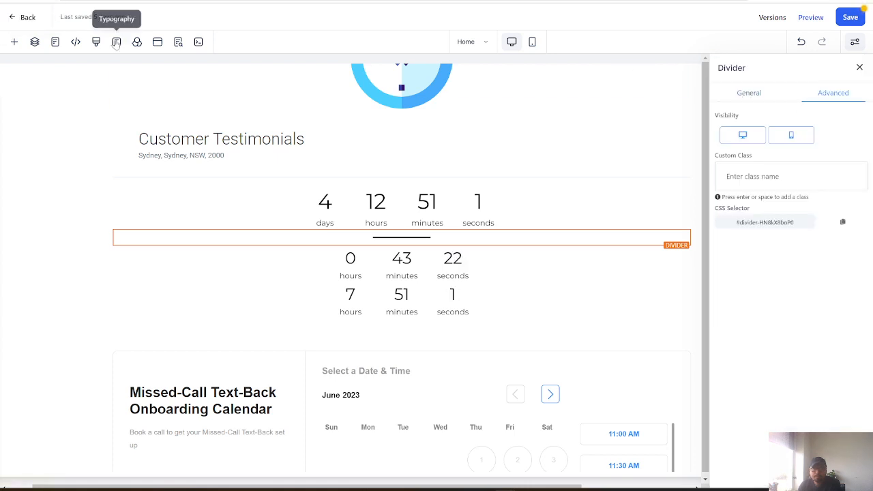
# Add a progress bar directly below the divider.
pyautogui.click(14, 42)
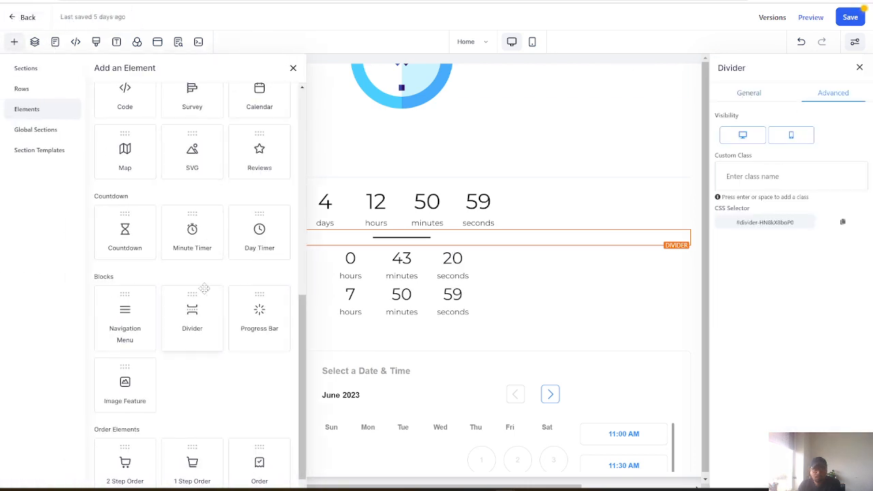
pyautogui.scroll(-1, 204, 288)
pyautogui.moveTo(253, 298); pyautogui.dragTo(302, 265)
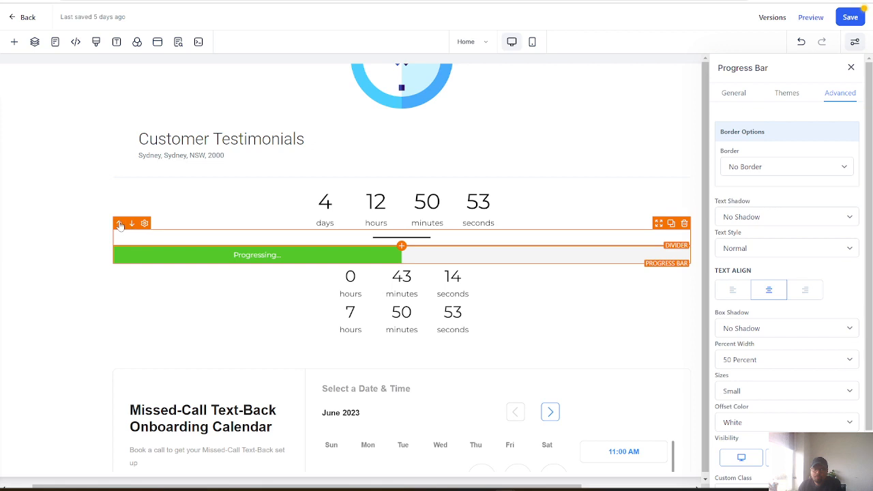
# Move the divider above the days countdown and the progress bar between the clock image and the customer testimonials.
pyautogui.click(120, 225)
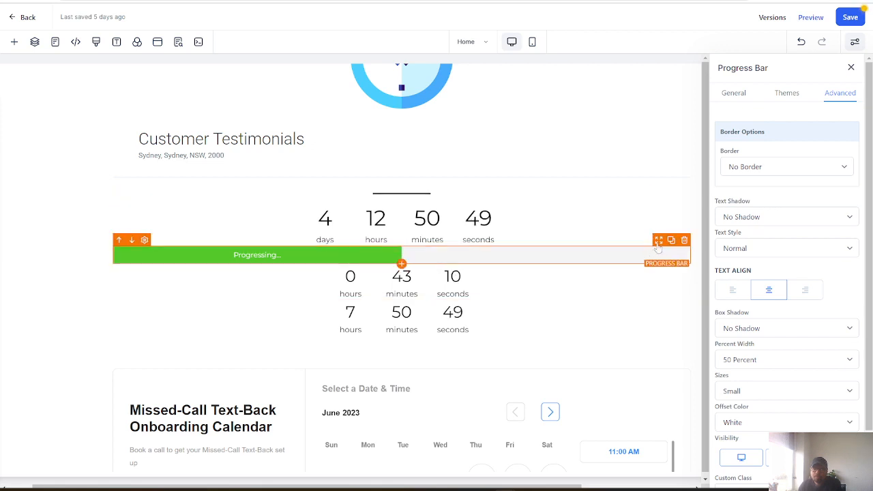
pyautogui.moveTo(659, 246); pyautogui.dragTo(573, 197)
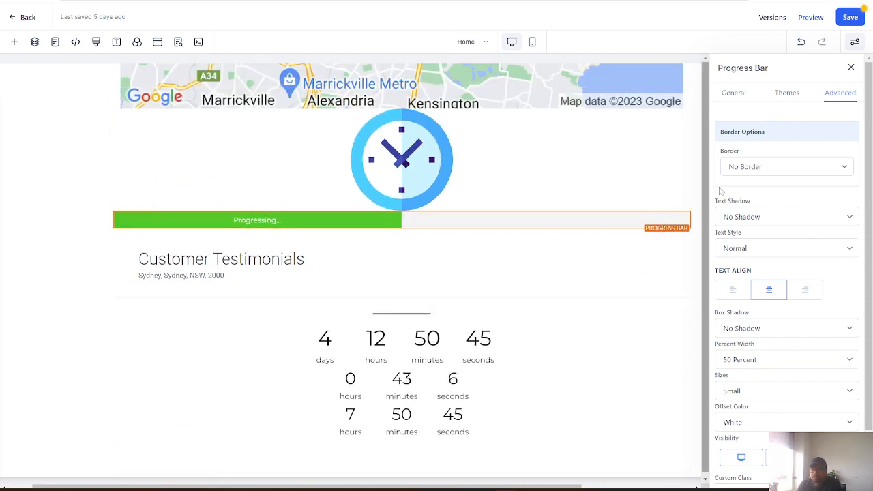
# Apply the third theme, striped green, to the progress bar and select its label text in the general settings.
pyautogui.click(785, 95)
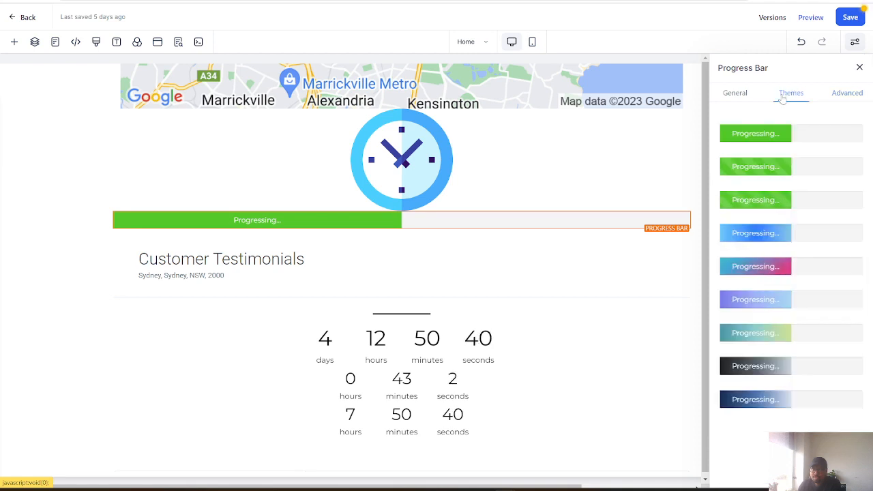
pyautogui.click(756, 202)
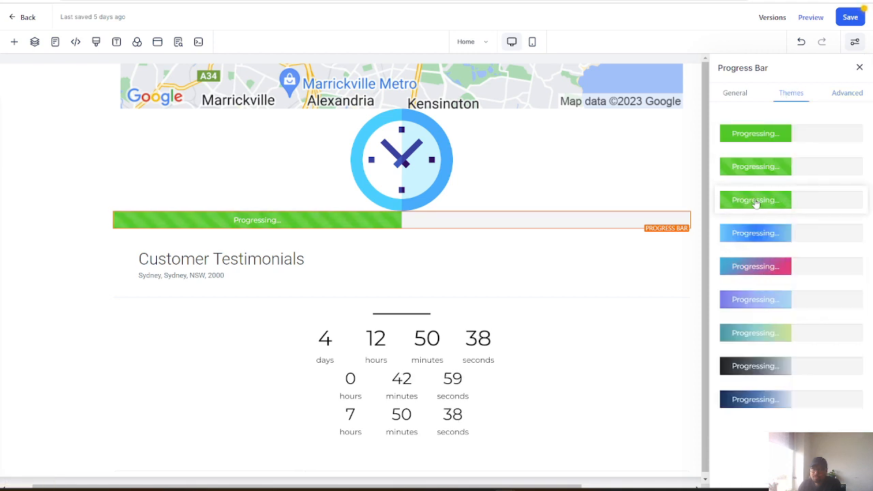
pyautogui.click(737, 94)
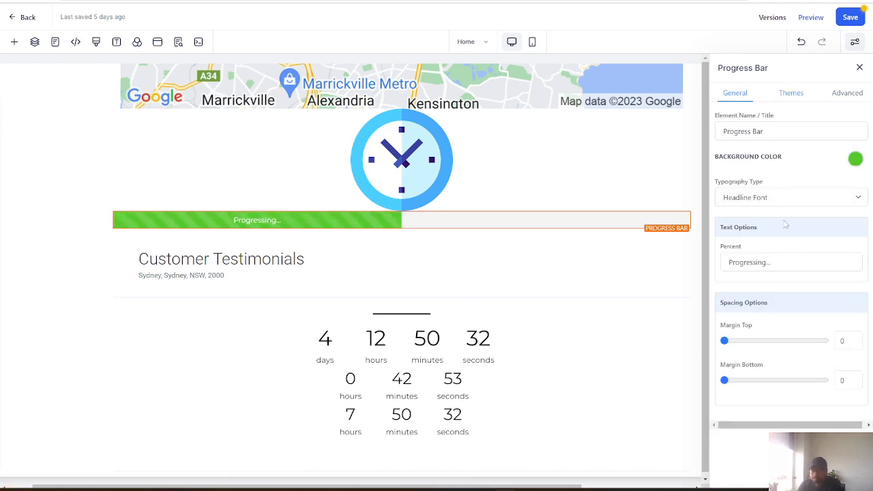
pyautogui.moveTo(775, 263); pyautogui.dragTo(716, 267)
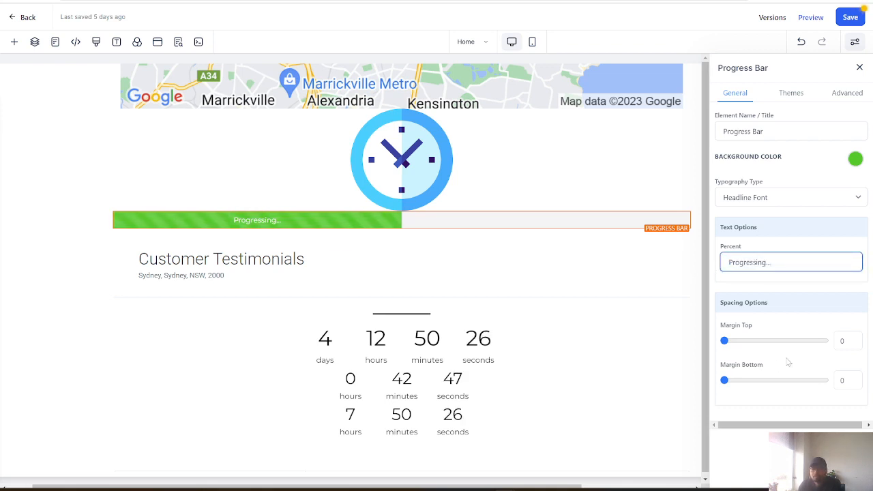
# Try percent widths of 10, 30, 70 and 20 percent on the progress bar.
pyautogui.click(846, 97)
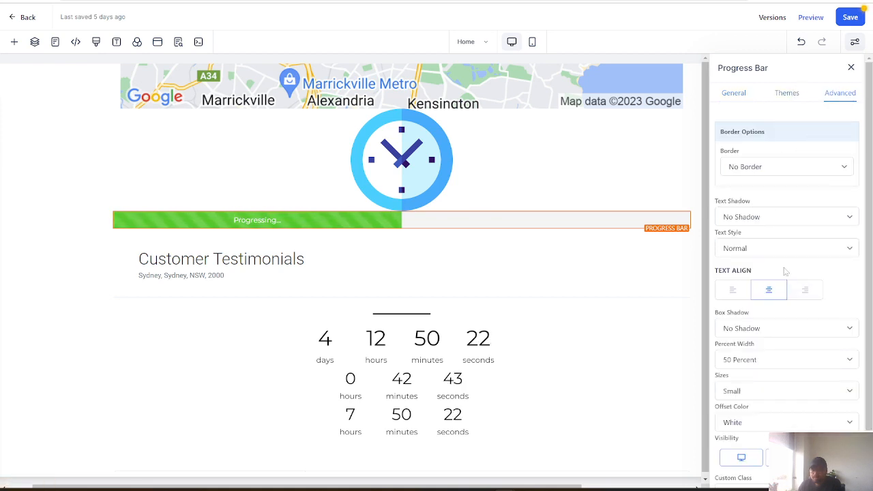
pyautogui.scroll(-2, 781, 300)
pyautogui.click(761, 310)
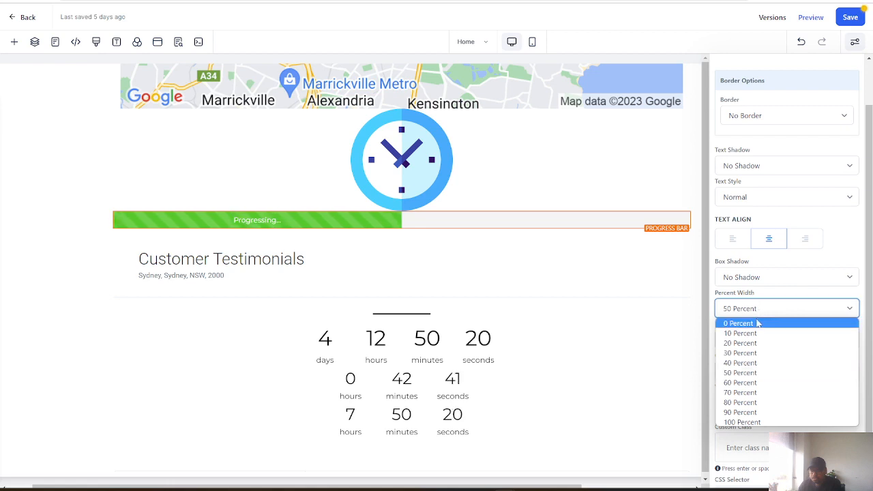
pyautogui.click(753, 334)
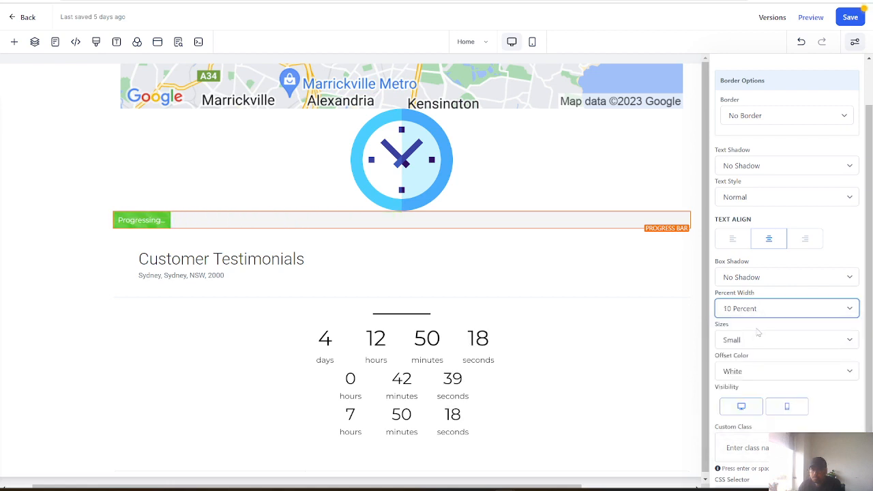
pyautogui.click(767, 308)
pyautogui.click(765, 352)
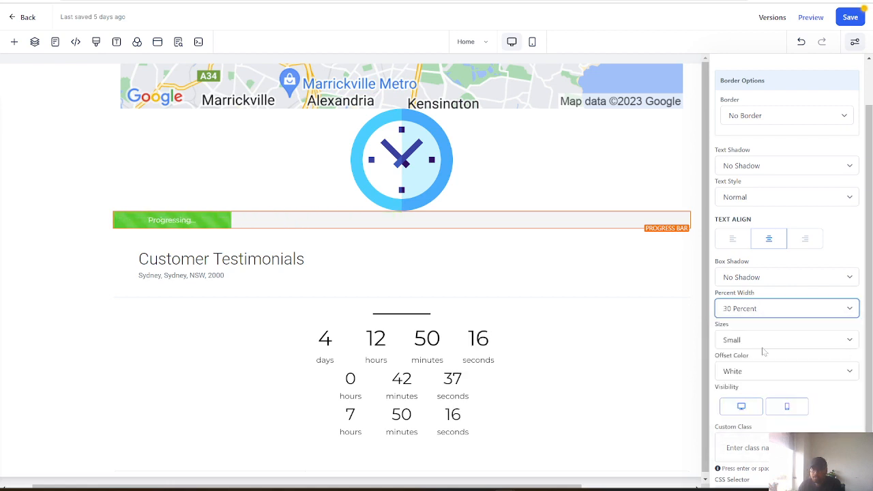
pyautogui.click(796, 311)
pyautogui.click(767, 393)
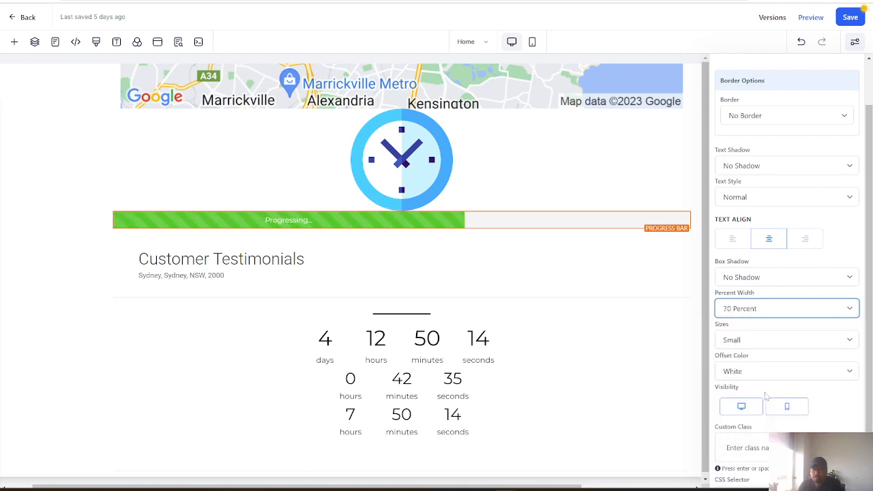
pyautogui.click(794, 307)
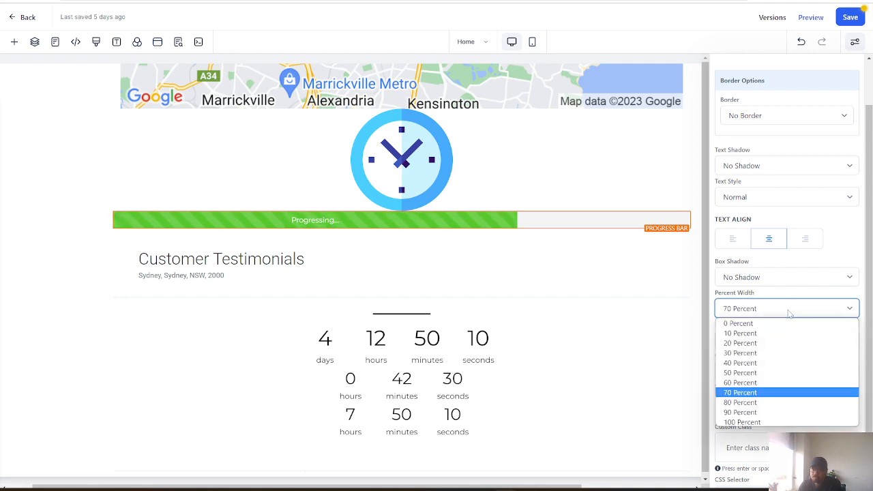
pyautogui.click(768, 344)
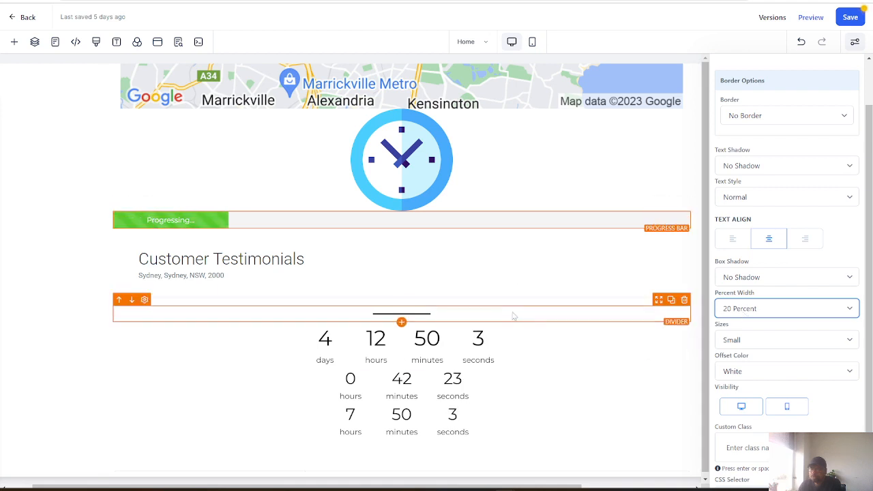
# Try a percent width of 40 percent on the progress bar, and settle on 60 percent.
pyautogui.click(780, 316)
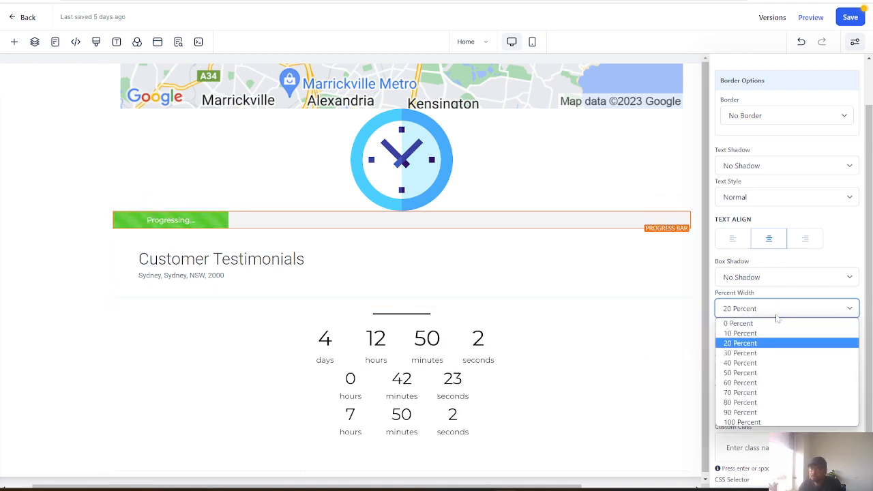
pyautogui.click(748, 364)
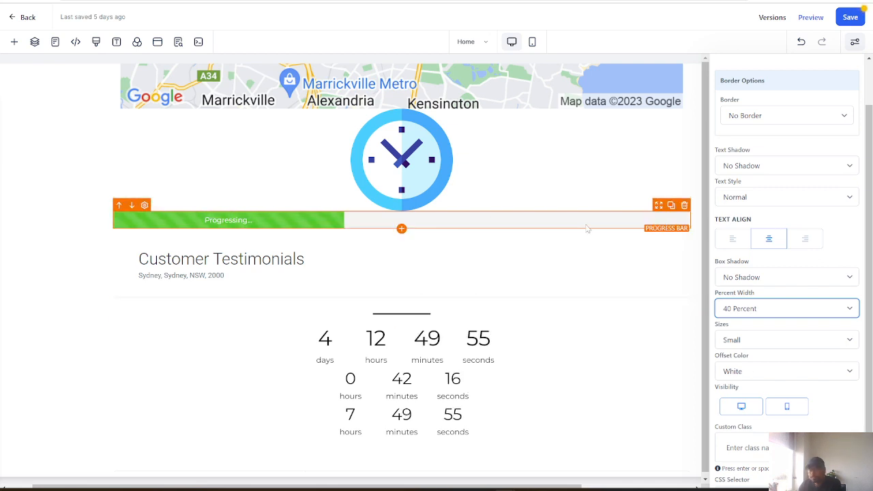
pyautogui.click(751, 308)
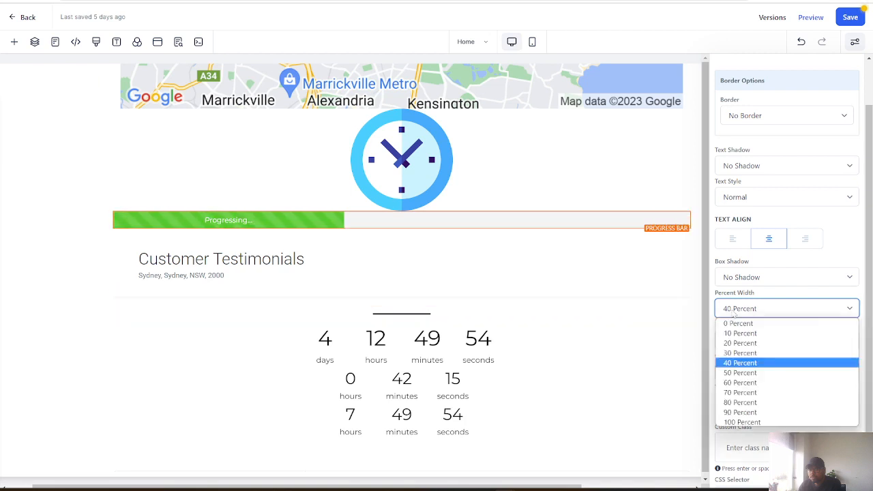
pyautogui.click(750, 385)
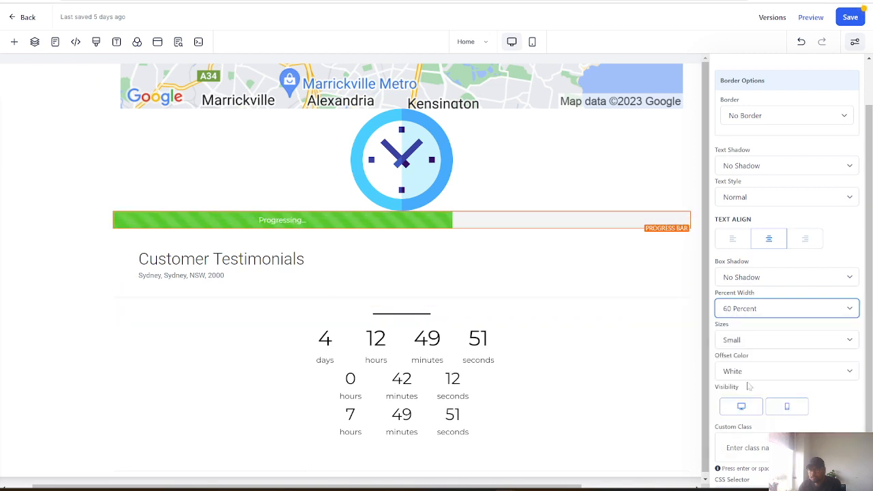
pyautogui.click(758, 311)
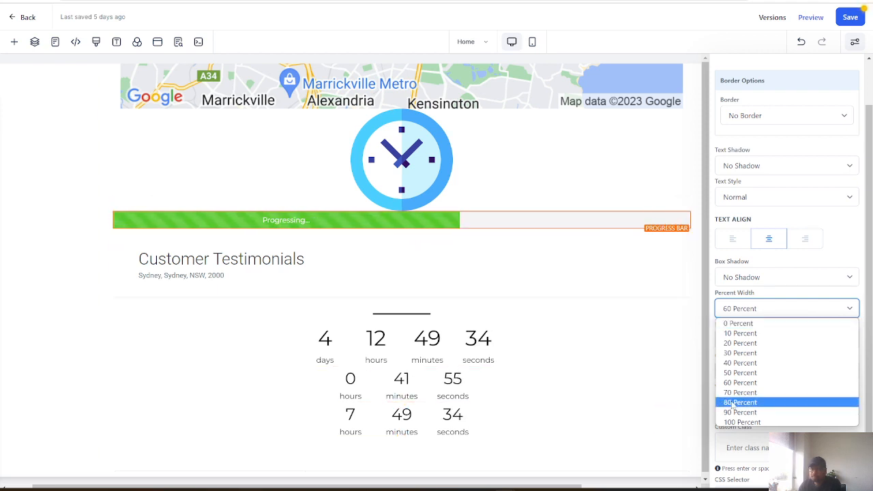
pyautogui.click(712, 292)
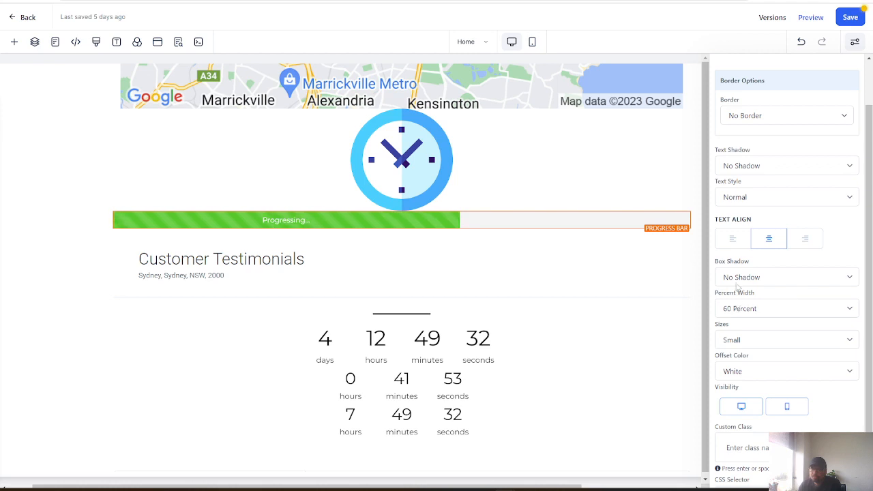
# Try the 5% Drop Shadow box shadow on the progress bar, and settle on 5% Inner Shadow.
pyautogui.click(738, 279)
pyautogui.click(739, 302)
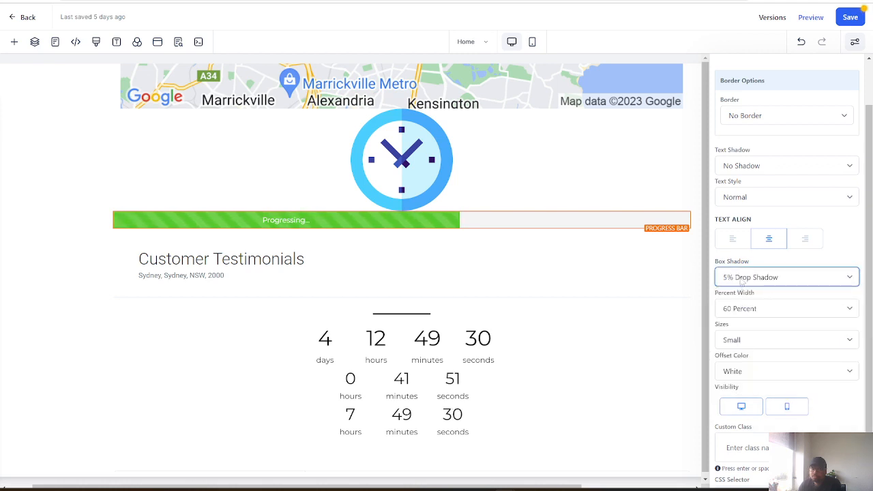
pyautogui.click(757, 277)
pyautogui.click(751, 350)
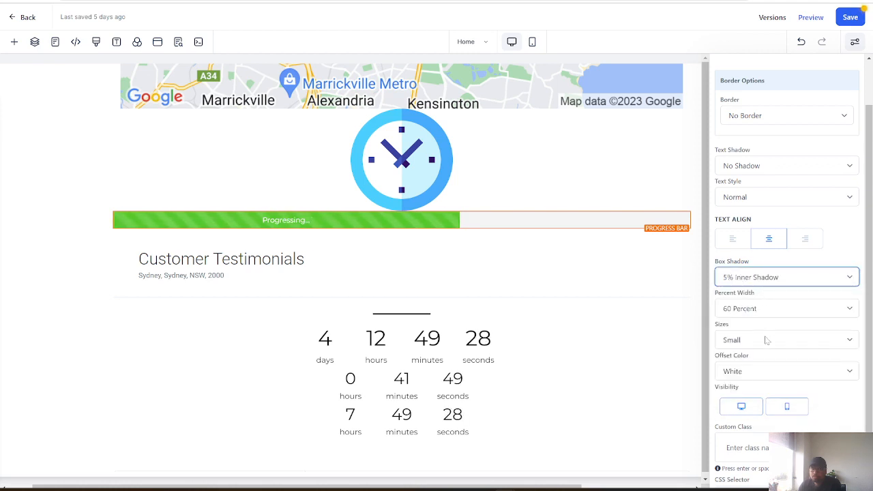
# Try the Medium size on the progress bar, and settle on Large.
pyautogui.click(767, 339)
pyautogui.click(746, 365)
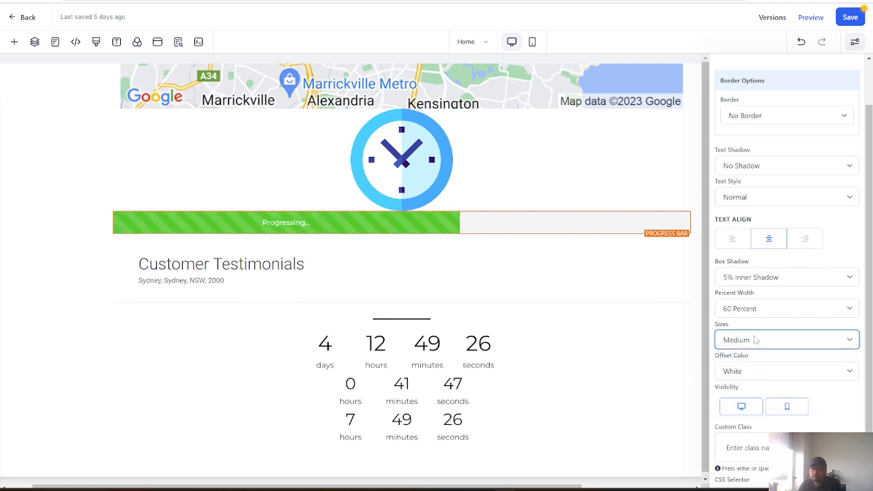
pyautogui.click(753, 340)
pyautogui.click(735, 374)
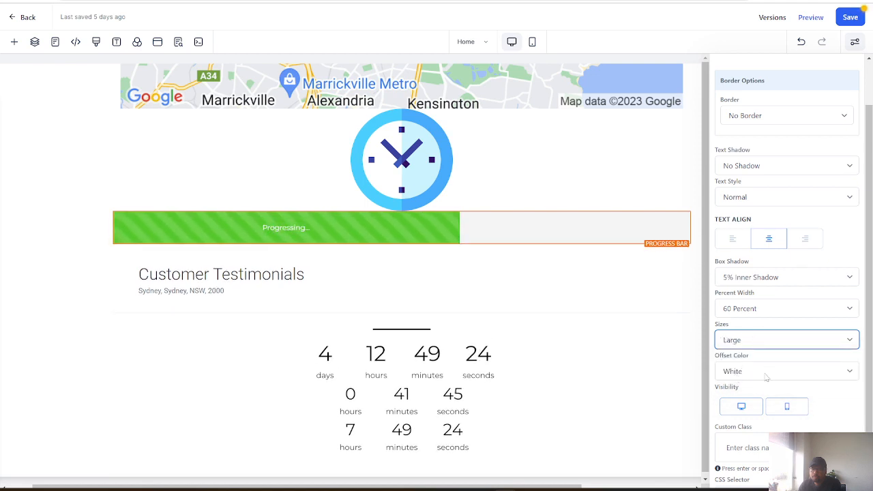
# Try Transparent White and Black as the progress bar's offset color, and settle on Transparent Black.
pyautogui.click(765, 375)
pyautogui.click(756, 396)
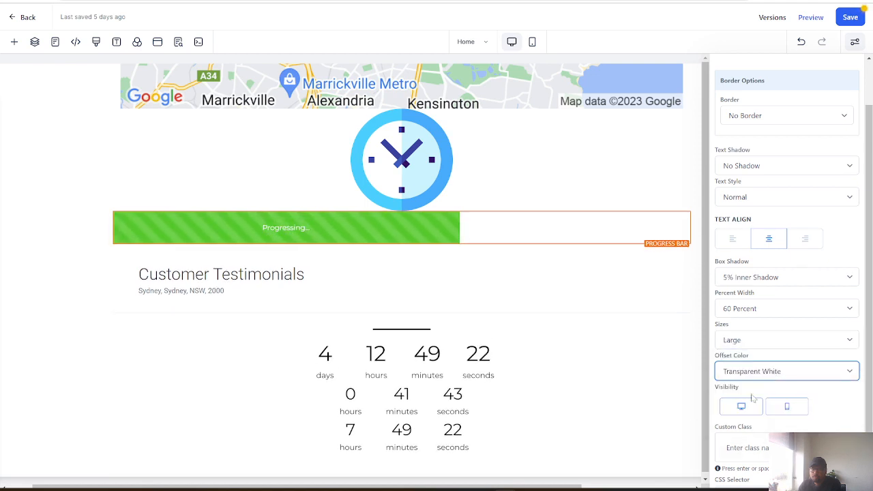
pyautogui.click(765, 371)
pyautogui.click(741, 405)
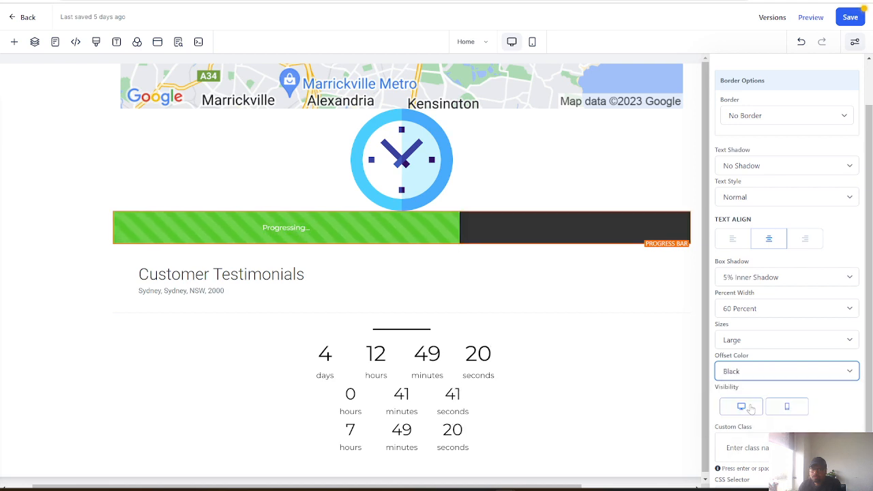
pyautogui.click(764, 372)
pyautogui.click(751, 415)
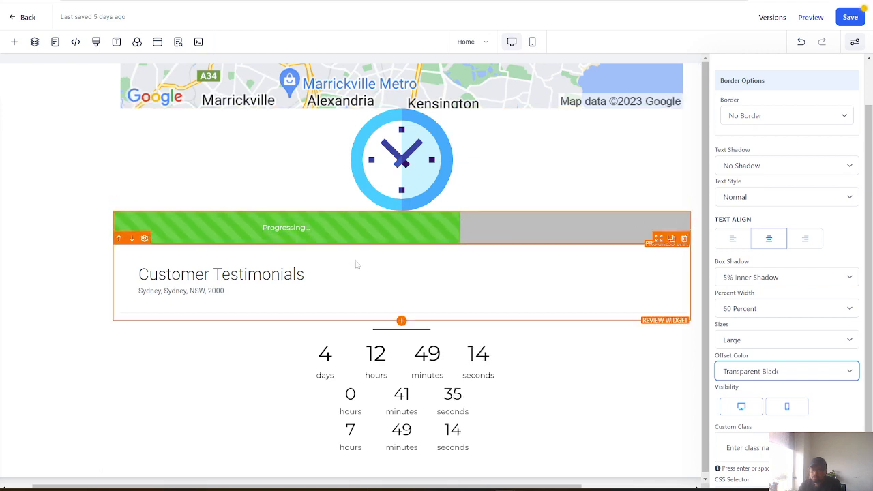
pyautogui.scroll(-1, 757, 399)
pyautogui.scroll(3, 751, 403)
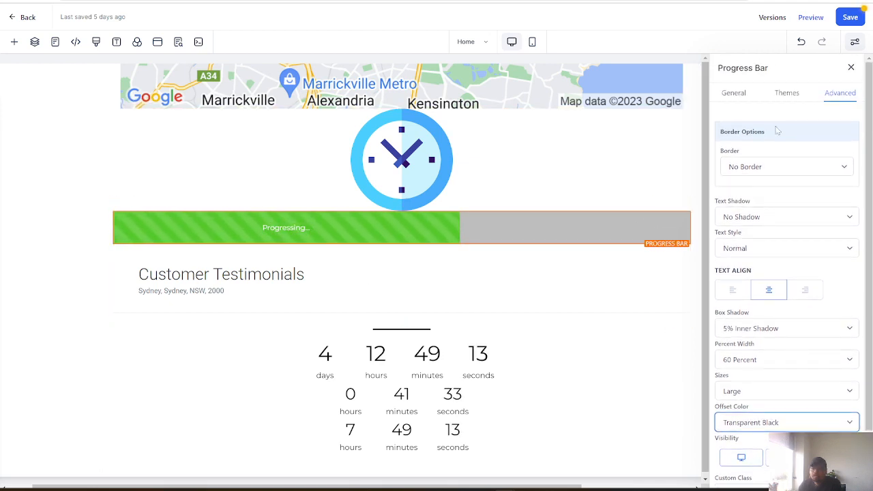
pyautogui.click(790, 93)
pyautogui.click(738, 93)
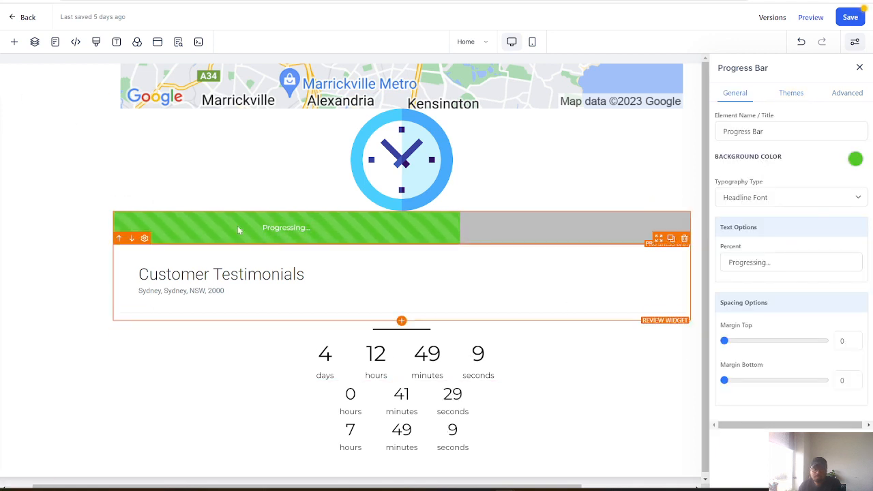
# Add an image feature between the progress bar and the customer testimonials, and look through its general settings.
pyautogui.click(15, 43)
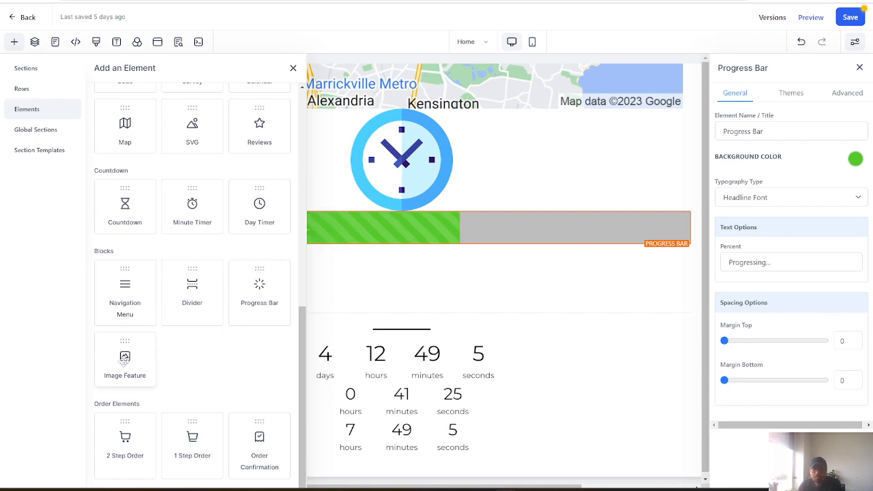
pyautogui.moveTo(139, 359); pyautogui.dragTo(335, 260)
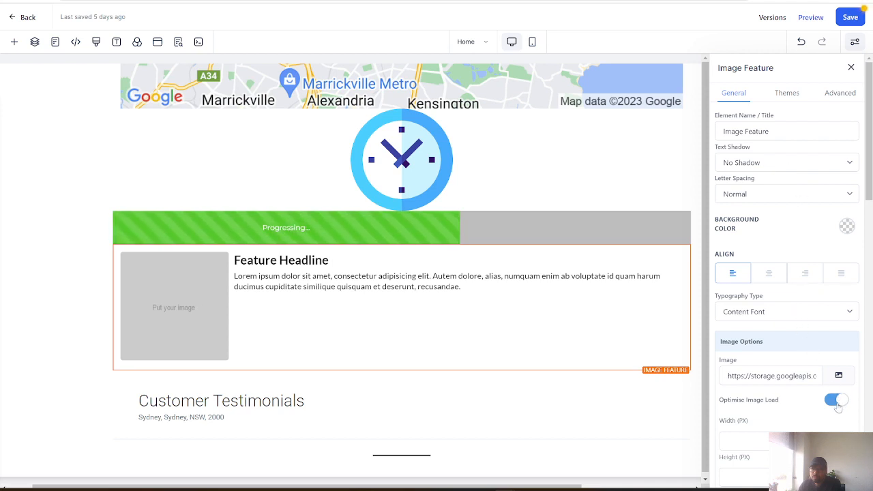
pyautogui.scroll(-5, 826, 404)
pyautogui.scroll(-7, 816, 407)
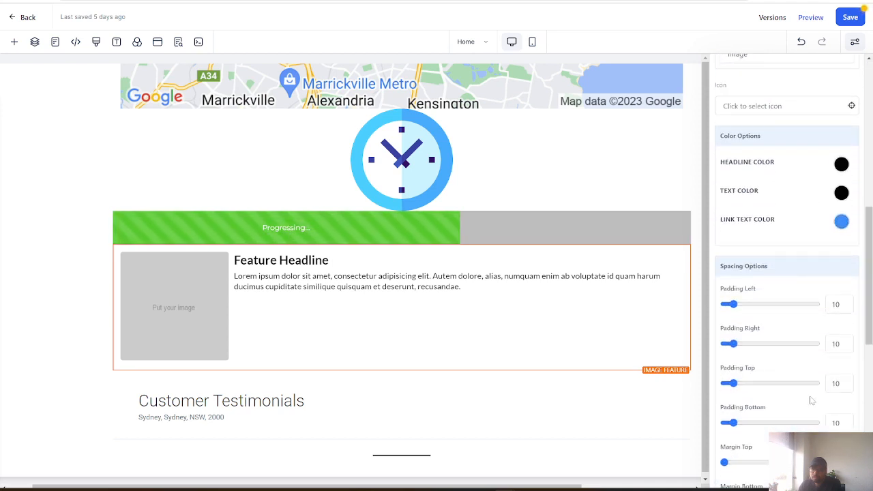
pyautogui.scroll(-4, 815, 376)
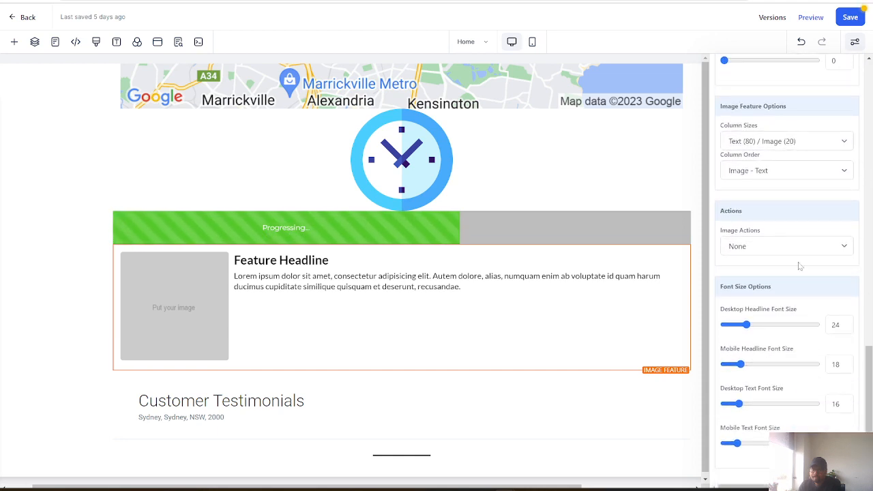
# Try column sizes Text (70) / Image (30) and Text (60) / Image (40) on the image feature, and settle on Text (50) / Image (50).
pyautogui.scroll(3, 801, 266)
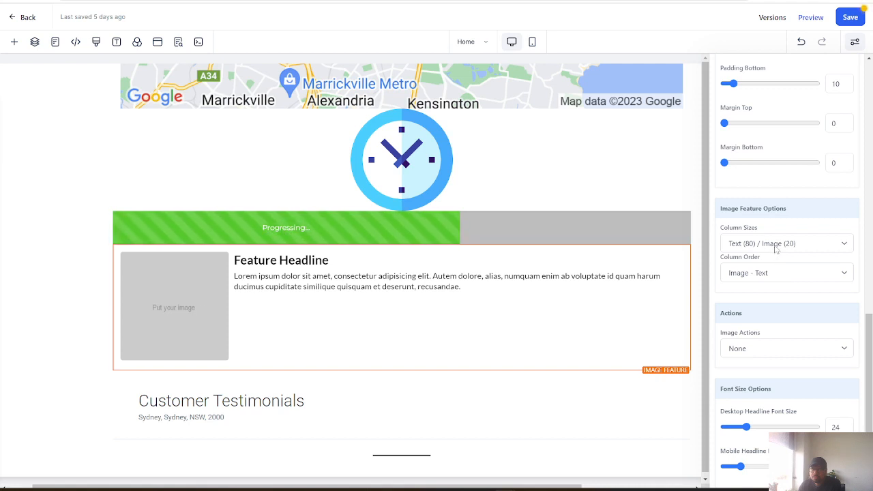
pyautogui.click(775, 247)
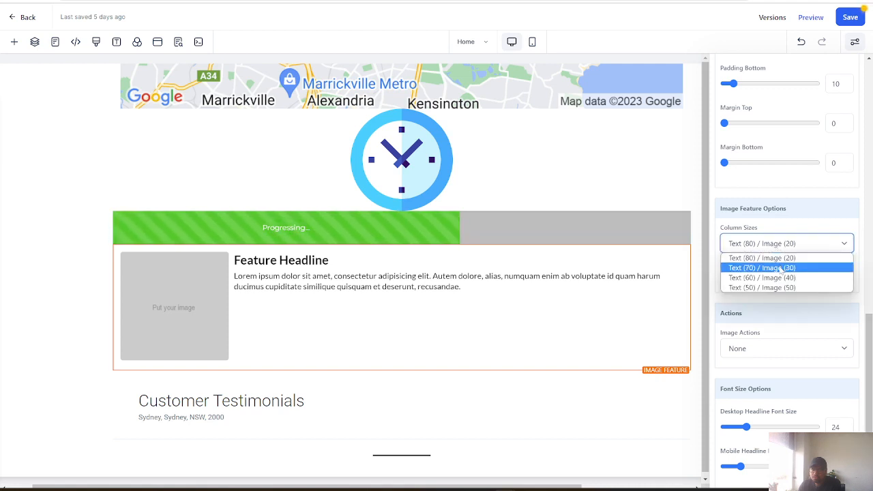
pyautogui.click(781, 268)
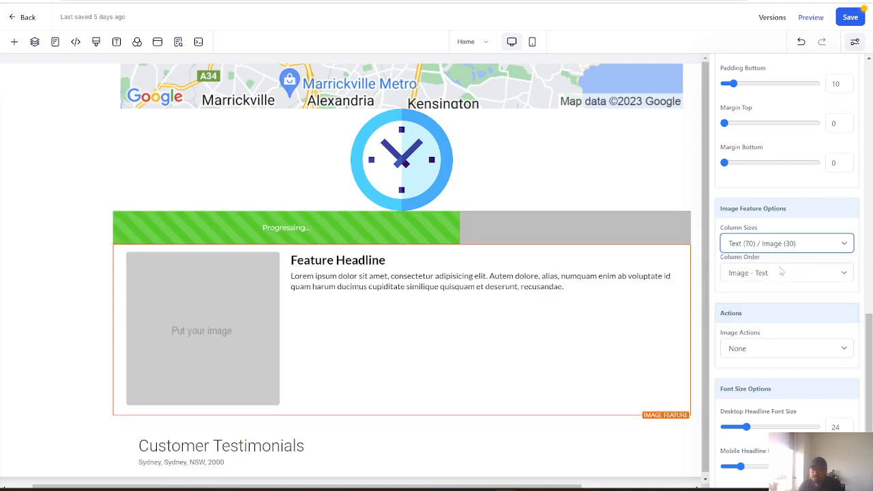
pyautogui.click(776, 247)
pyautogui.click(779, 278)
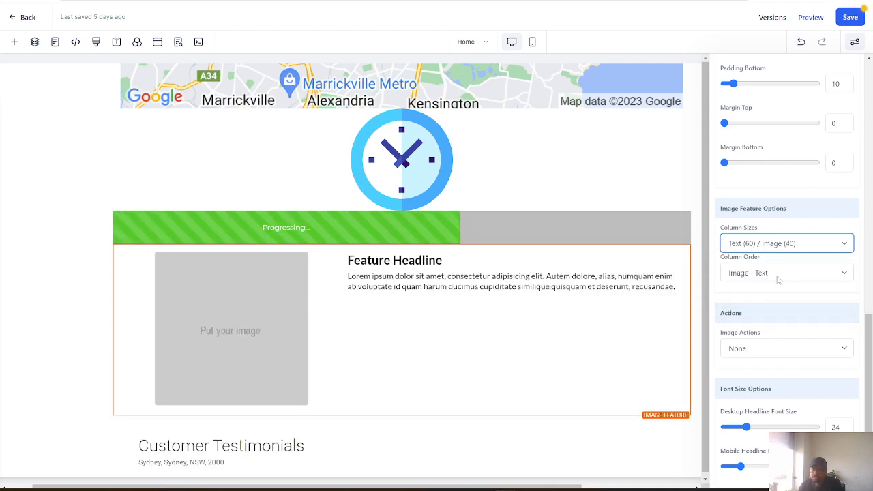
pyautogui.click(778, 249)
pyautogui.click(780, 288)
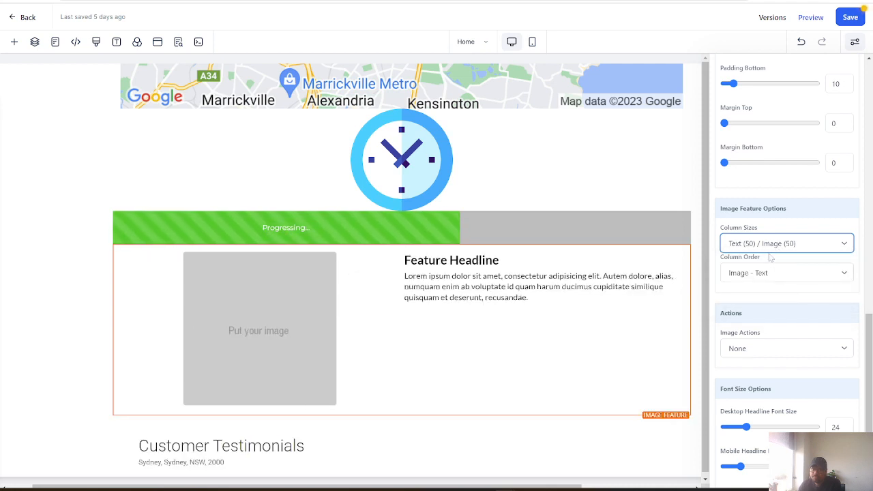
# Try the Text - Image column order on the image feature, and restore Image - Text.
pyautogui.click(773, 274)
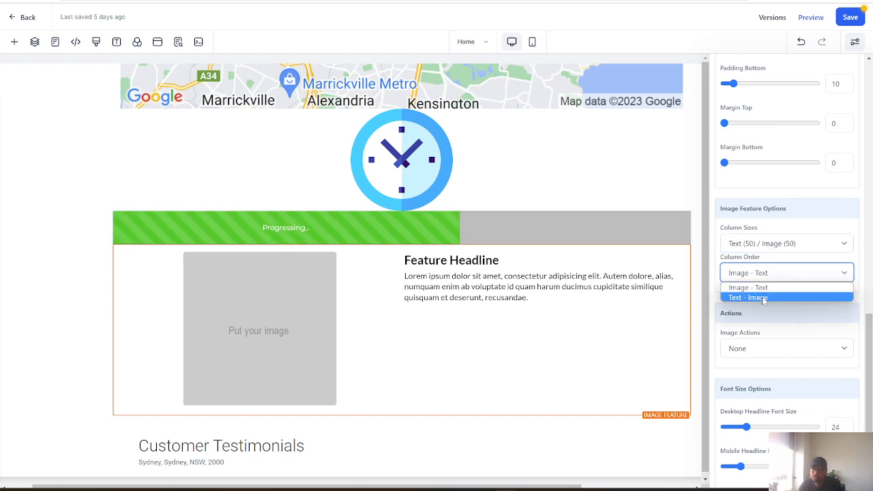
pyautogui.click(764, 298)
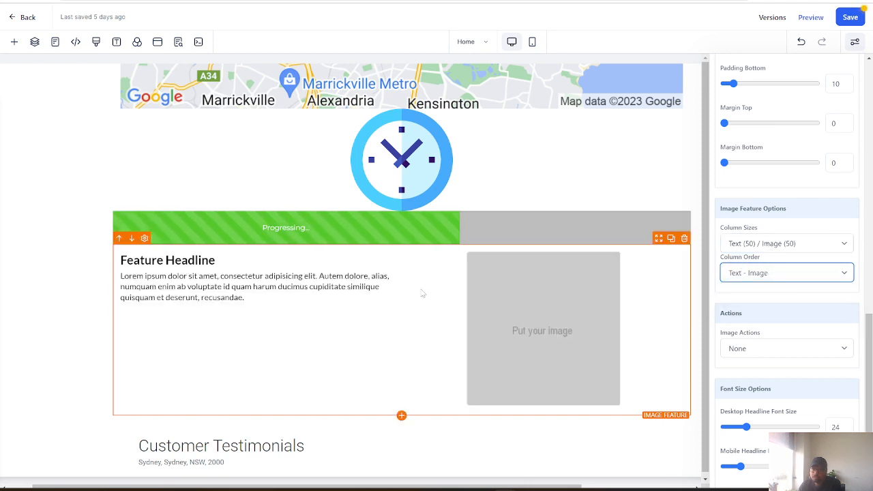
pyautogui.click(754, 274)
pyautogui.click(756, 288)
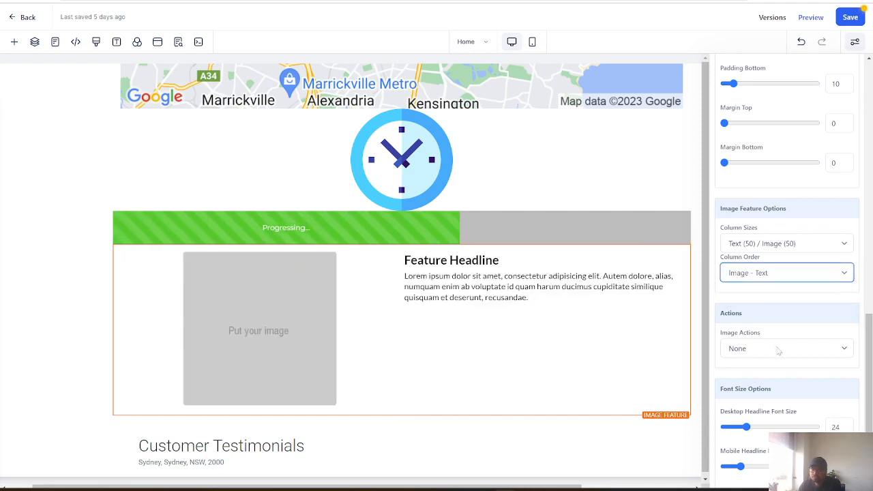
# Examine the image feature's available image actions and typography types without changing them.
pyautogui.click(777, 349)
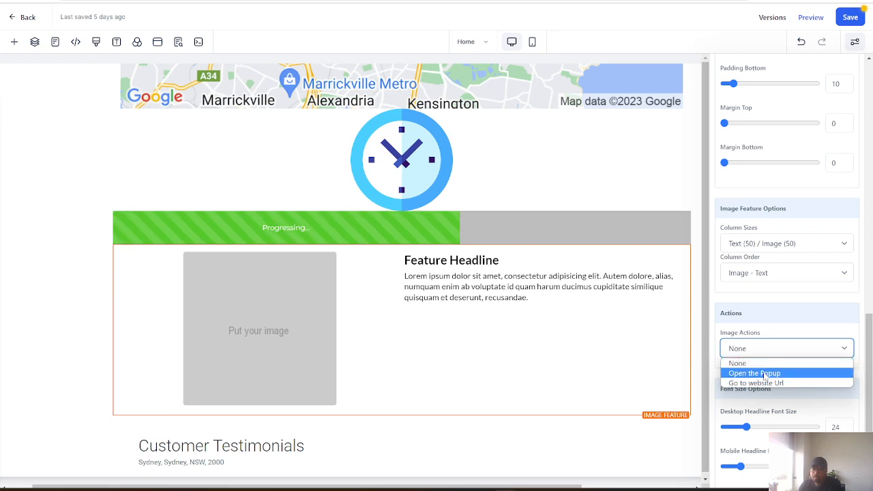
pyautogui.click(785, 418)
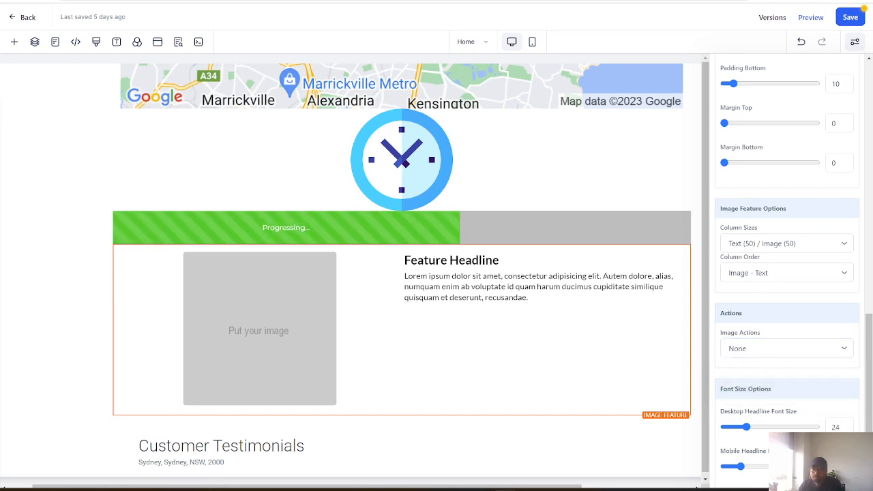
pyautogui.scroll(-2, 786, 417)
pyautogui.scroll(5, 785, 415)
pyautogui.scroll(8, 812, 283)
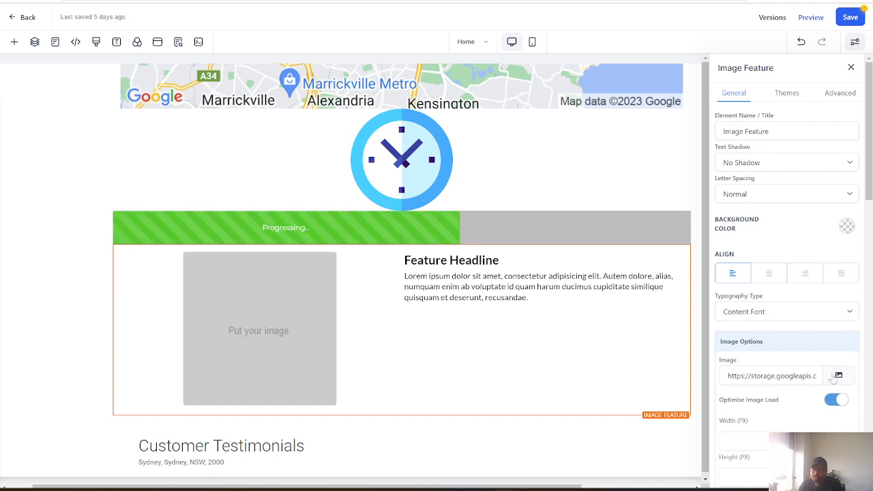
pyautogui.click(774, 310)
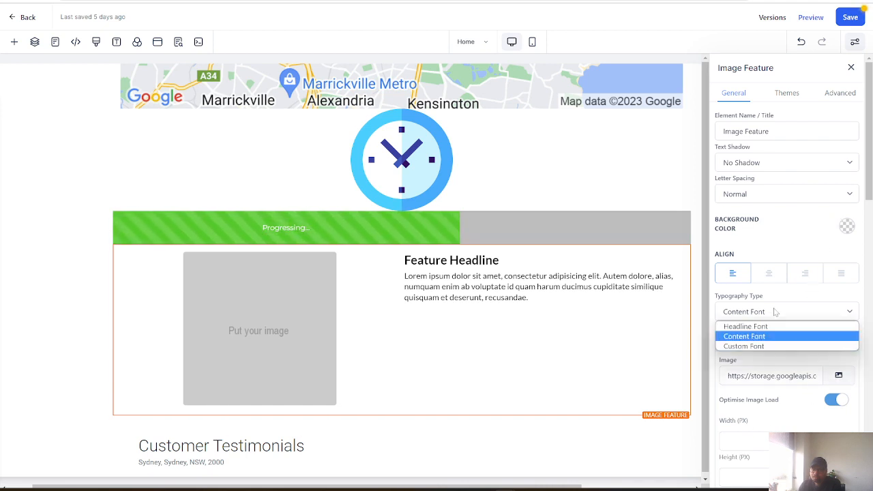
pyautogui.click(773, 309)
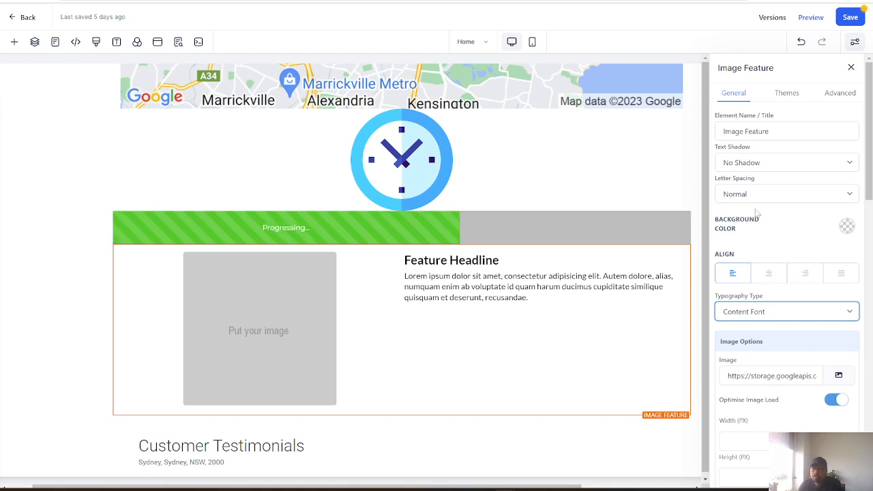
# Look through the image feature's themes and open its advanced settings.
pyautogui.click(788, 93)
pyautogui.click(787, 94)
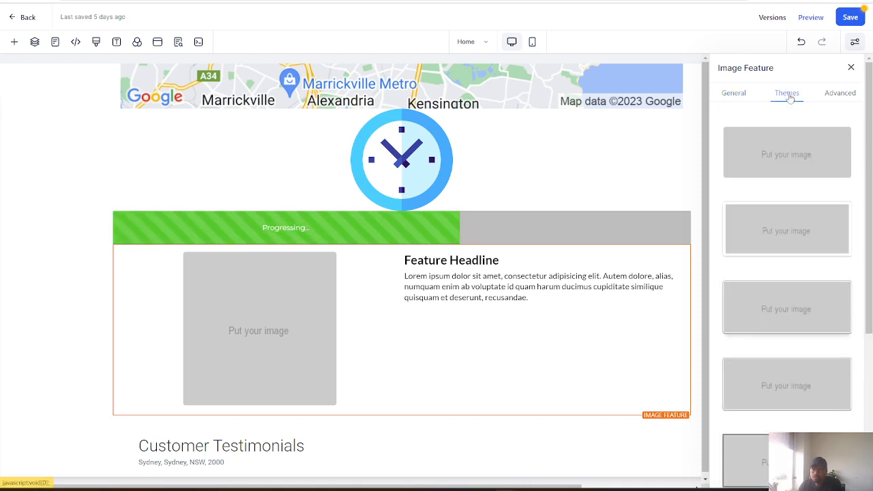
pyautogui.scroll(-3, 784, 352)
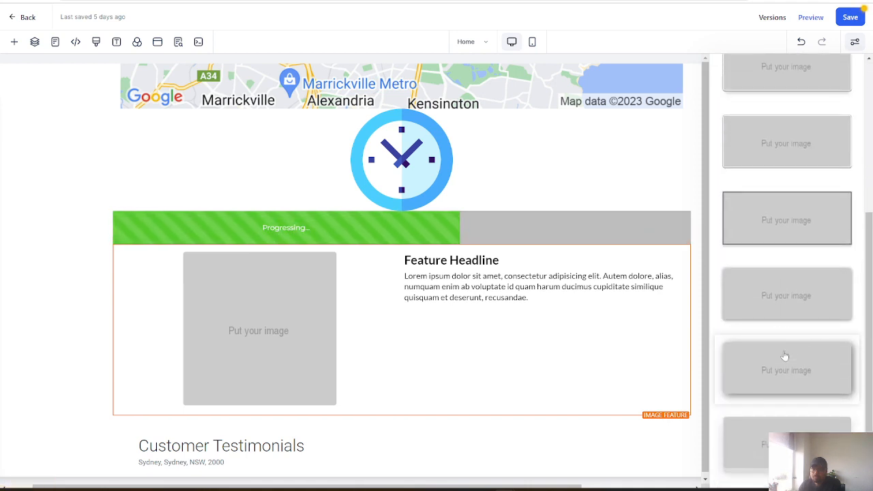
pyautogui.scroll(3, 799, 273)
pyautogui.click(840, 93)
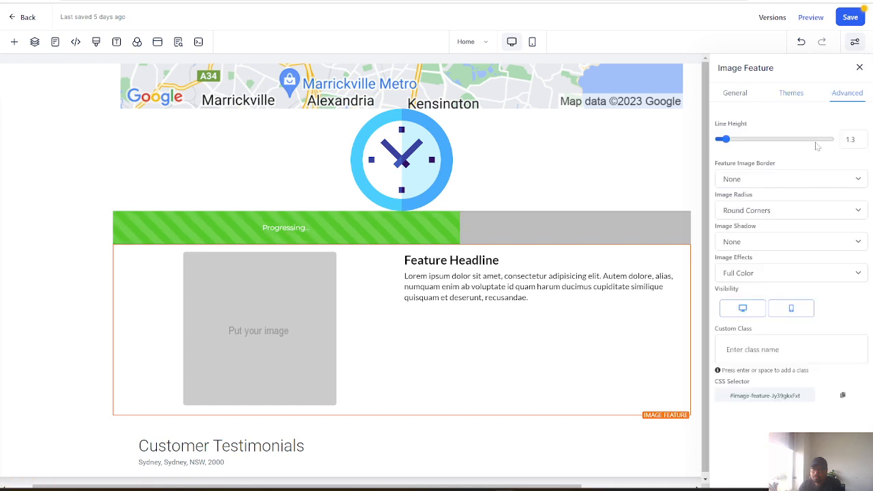
# Try the White Thumbnail Border on the feature image, and settle on the 2px Dark Thumbnail Border.
pyautogui.click(785, 181)
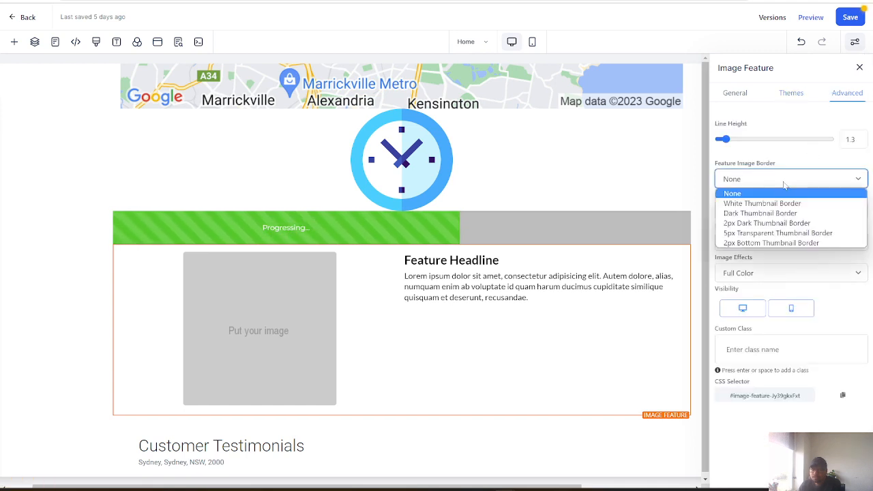
pyautogui.click(778, 203)
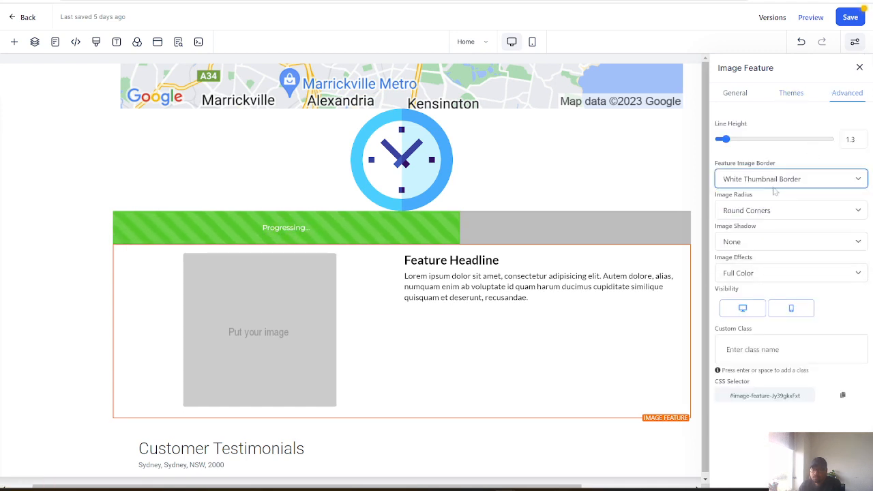
pyautogui.click(776, 183)
pyautogui.click(767, 223)
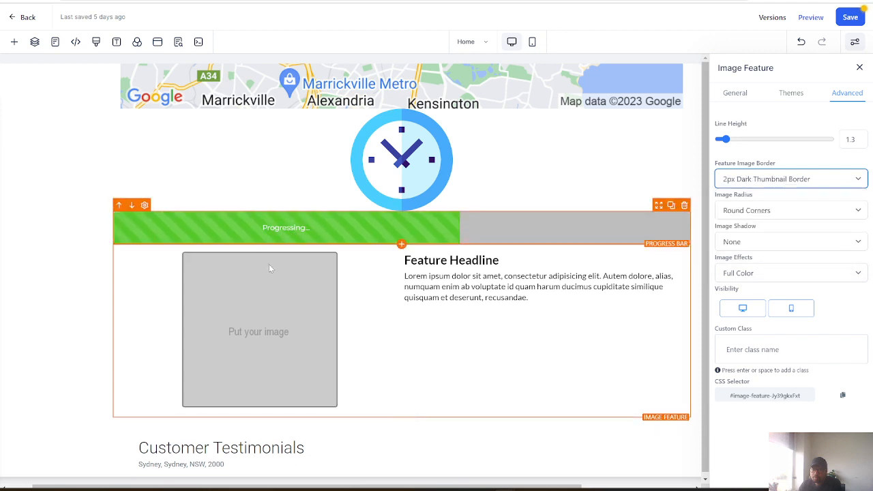
# Check the image feature's radius and effects settings without changing them, and review its general options down to the font sizes.
pyautogui.click(751, 210)
pyautogui.click(750, 210)
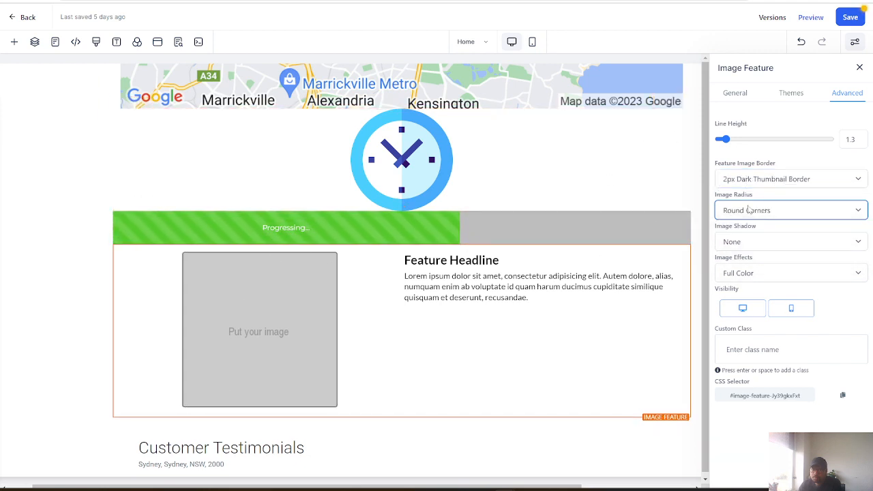
pyautogui.click(764, 275)
pyautogui.click(765, 275)
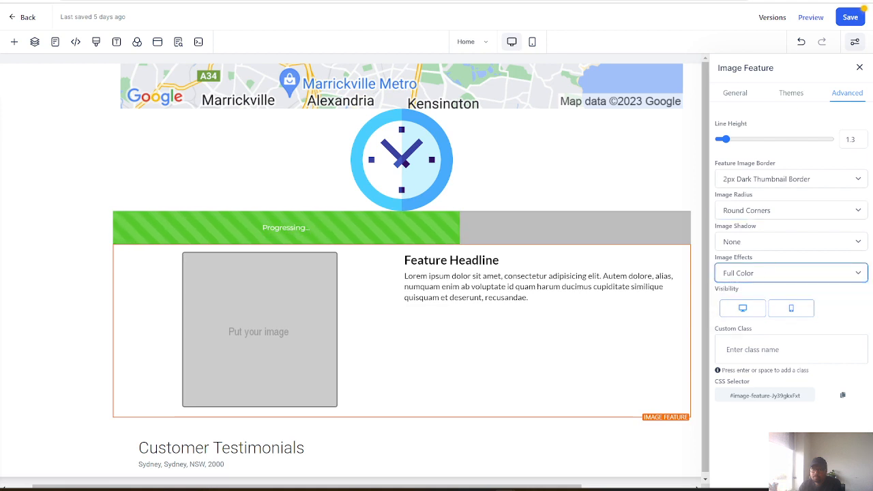
pyautogui.click(735, 93)
pyautogui.scroll(-3, 759, 232)
pyautogui.scroll(-10, 769, 272)
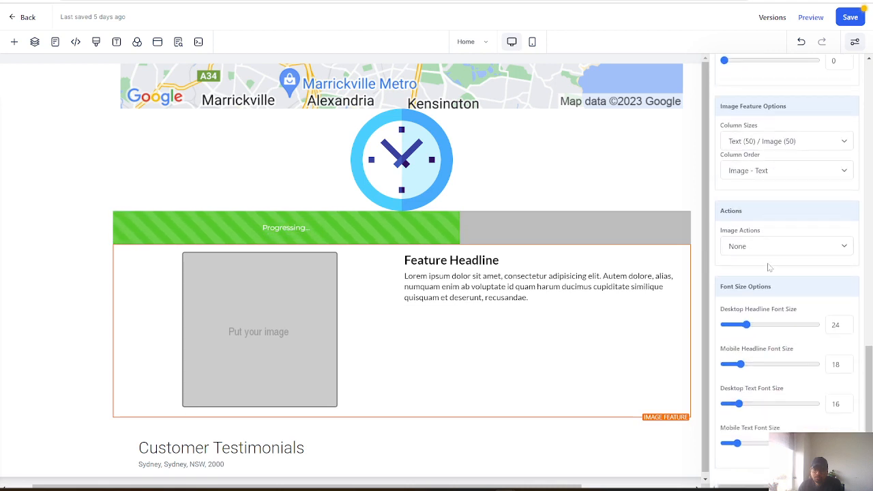
# Add a 1 Step Order element directly below the image feature.
pyautogui.click(12, 42)
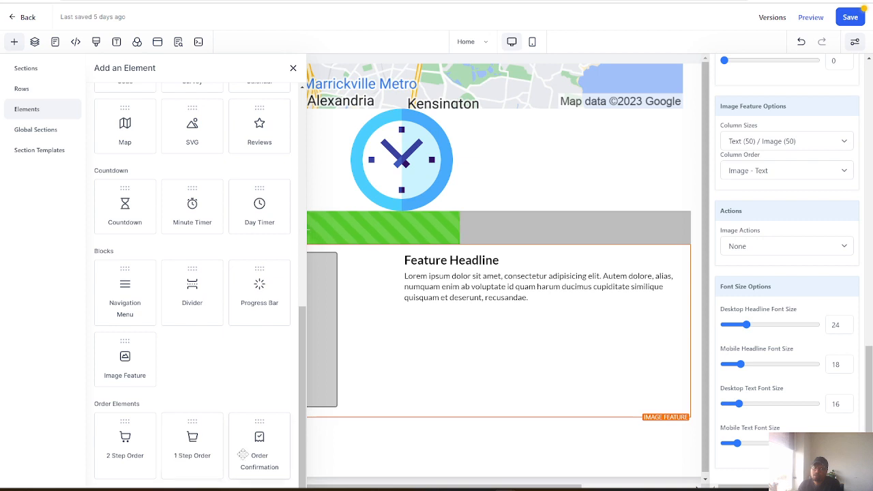
pyautogui.moveTo(191, 447); pyautogui.dragTo(328, 443)
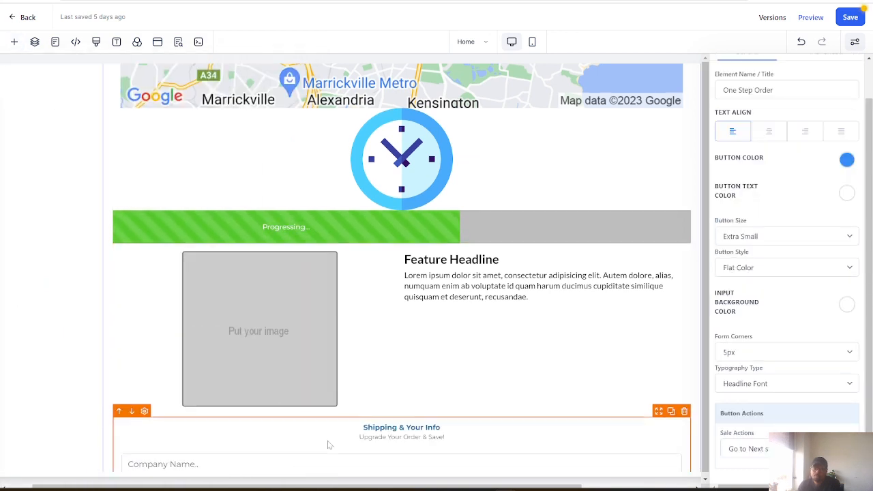
# Examine the order form's contact, shipping, payment and order summary sections along with its general settings.
pyautogui.scroll(-4, 327, 443)
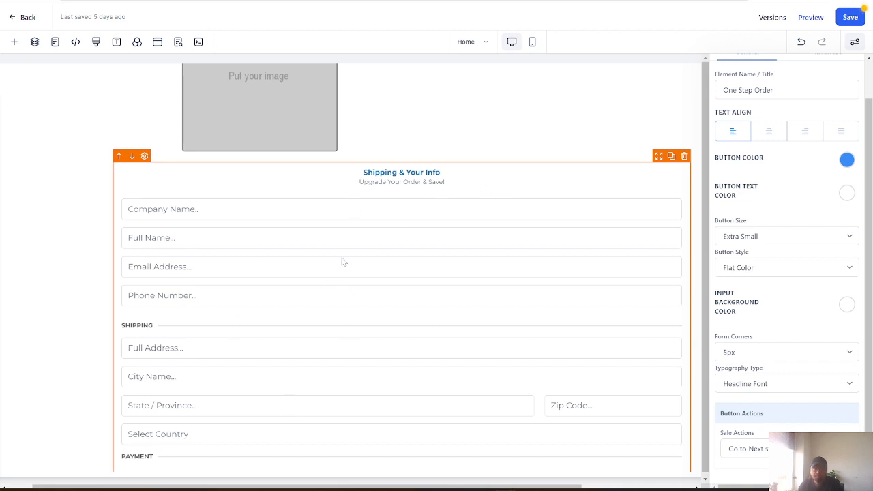
pyautogui.scroll(-5, 343, 262)
pyautogui.scroll(4, 344, 262)
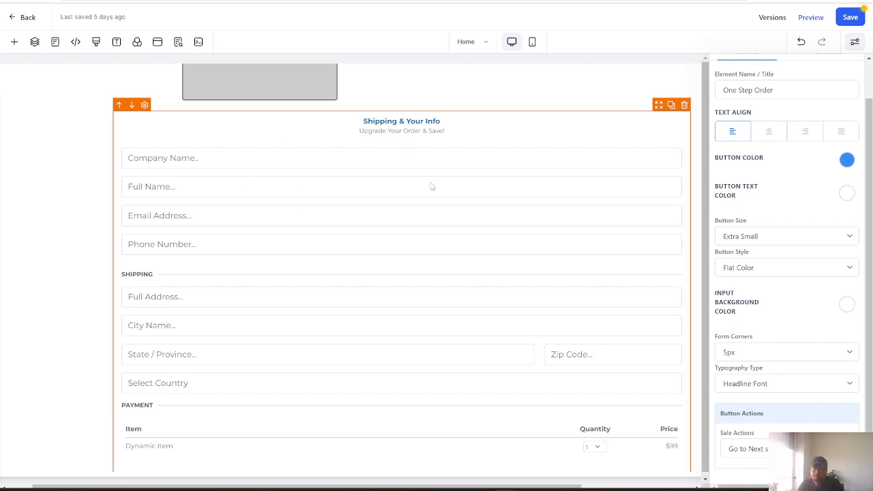
pyautogui.scroll(-5, 426, 198)
pyautogui.scroll(3, 423, 208)
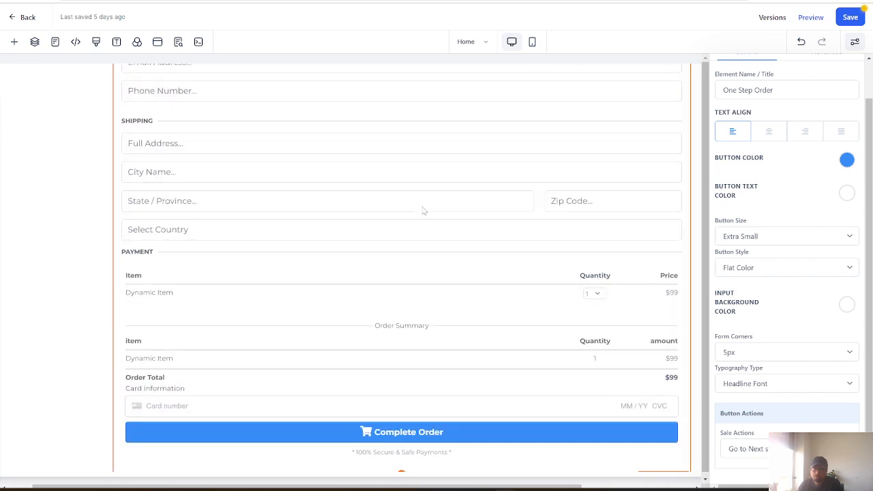
pyautogui.scroll(3, 423, 211)
pyautogui.scroll(-1, 423, 211)
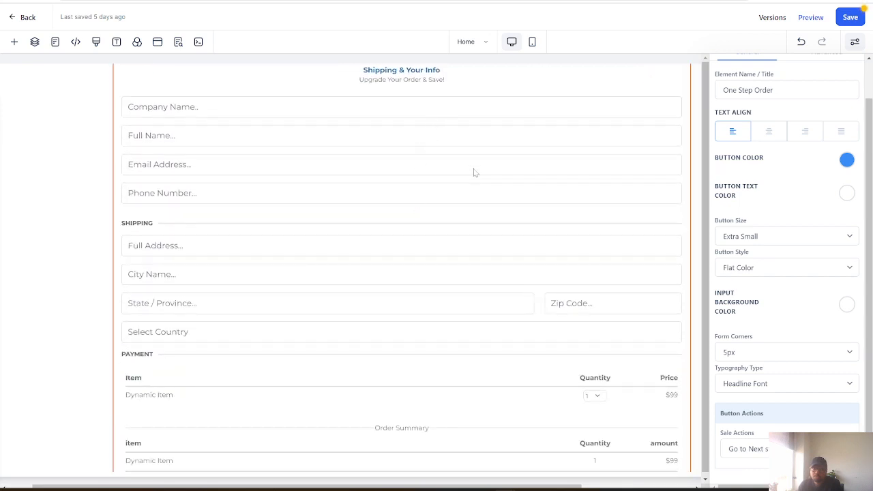
pyautogui.scroll(2, 476, 173)
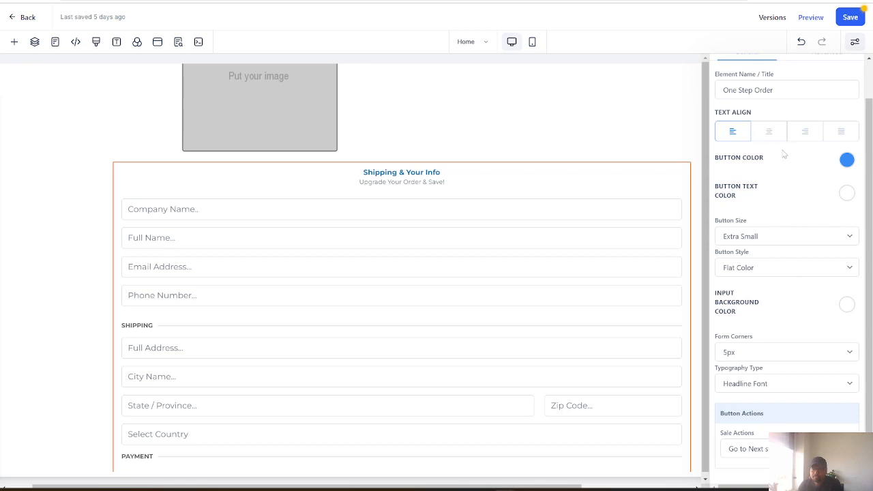
pyautogui.scroll(1, 785, 154)
pyautogui.scroll(-1, 781, 197)
# Try 10px form corners on the order form, and restore 5px.
pyautogui.click(778, 353)
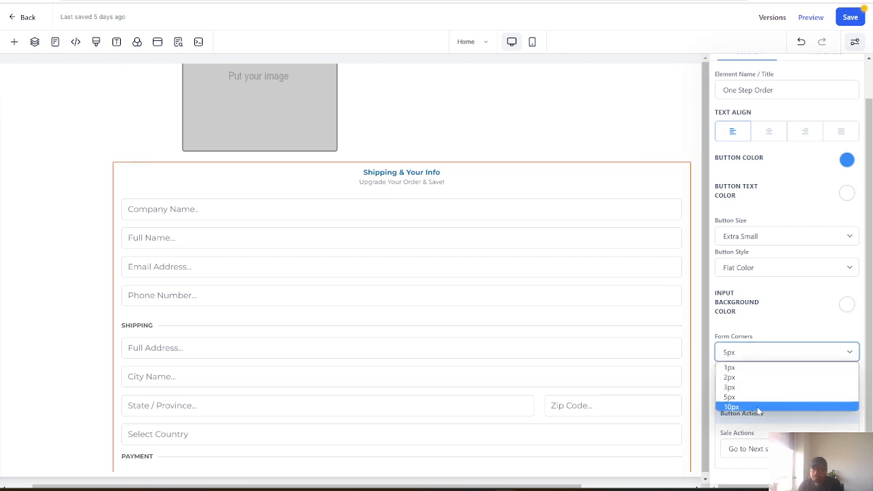
pyautogui.click(758, 407)
pyautogui.click(770, 359)
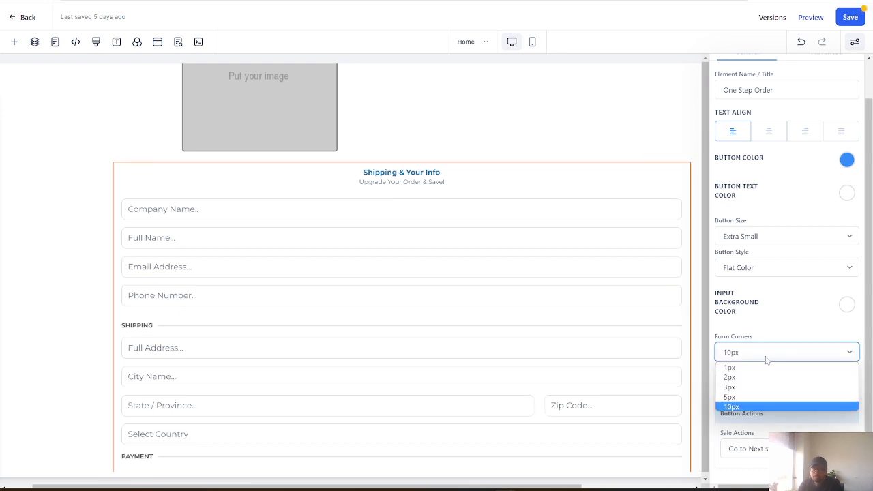
pyautogui.click(751, 397)
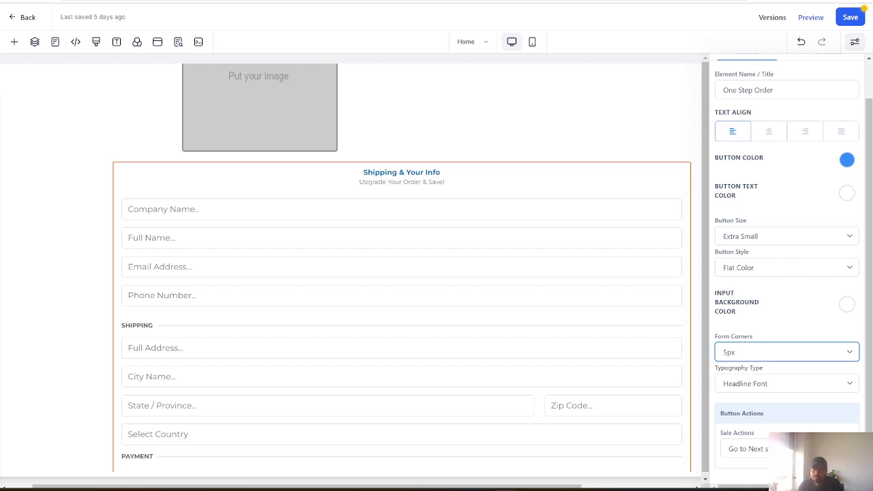
# Examine the order form's available sale actions without changing them, and open its advanced options.
pyautogui.click(787, 449)
pyautogui.click(791, 428)
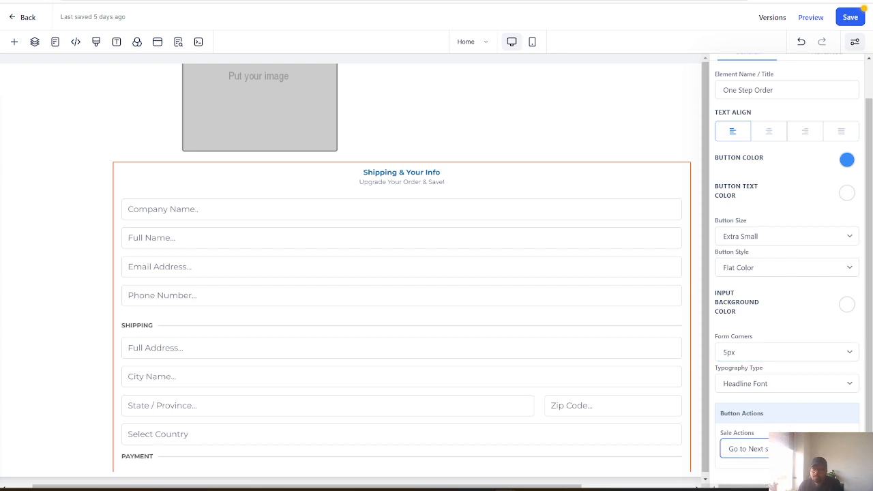
pyautogui.click(789, 449)
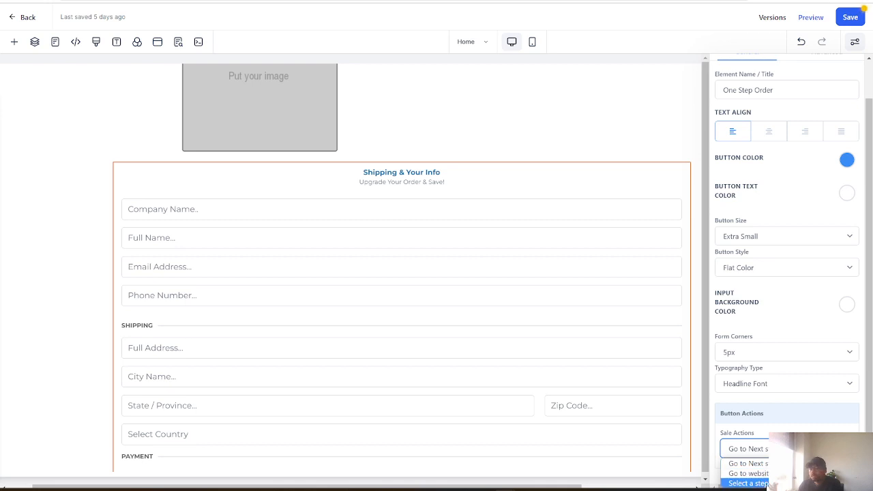
pyautogui.scroll(2, 804, 342)
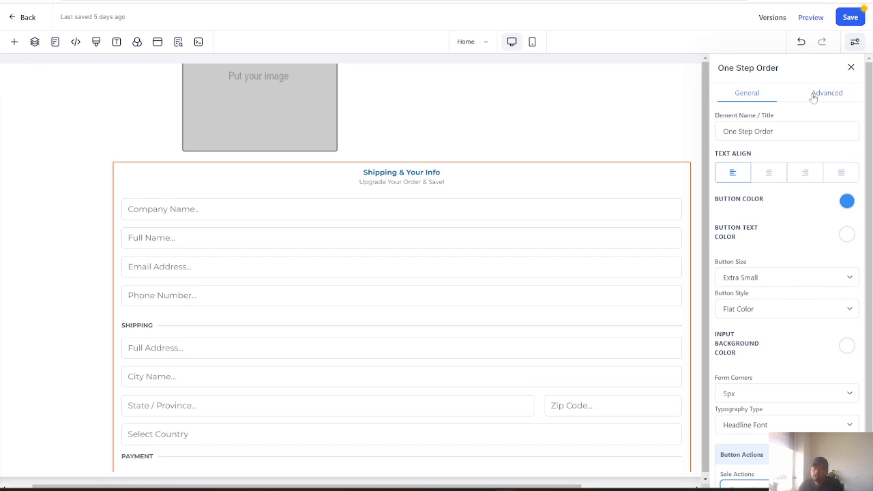
pyautogui.click(844, 95)
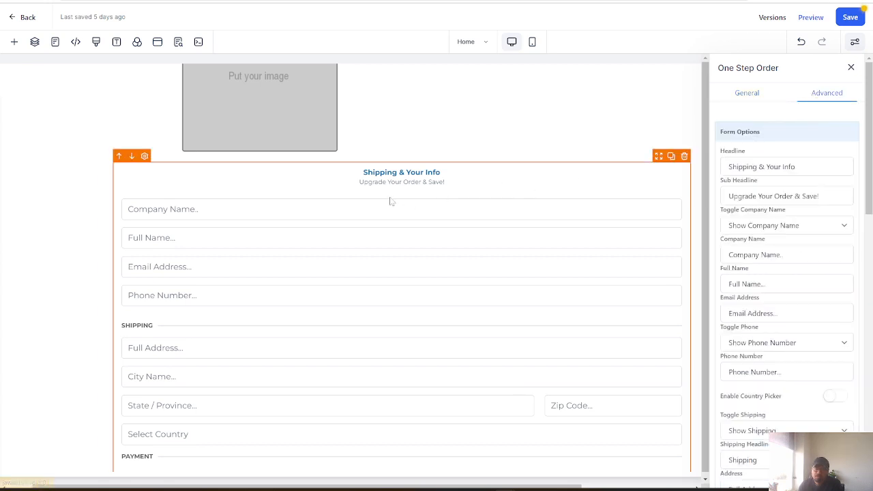
# Try appending "asa" to the order form's headline, restore the original text, and highlight the sub headline text without editing it.
pyautogui.moveTo(361, 172); pyautogui.dragTo(464, 182)
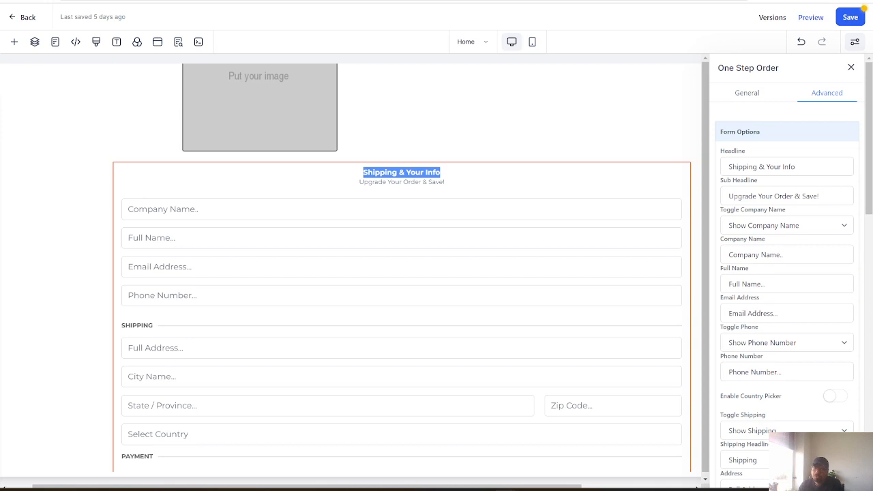
pyautogui.click(801, 166)
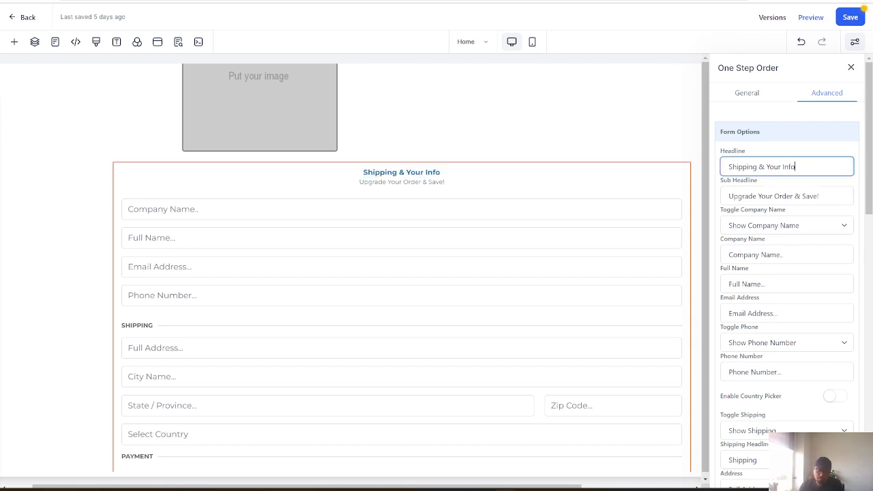
pyautogui.write('asa')
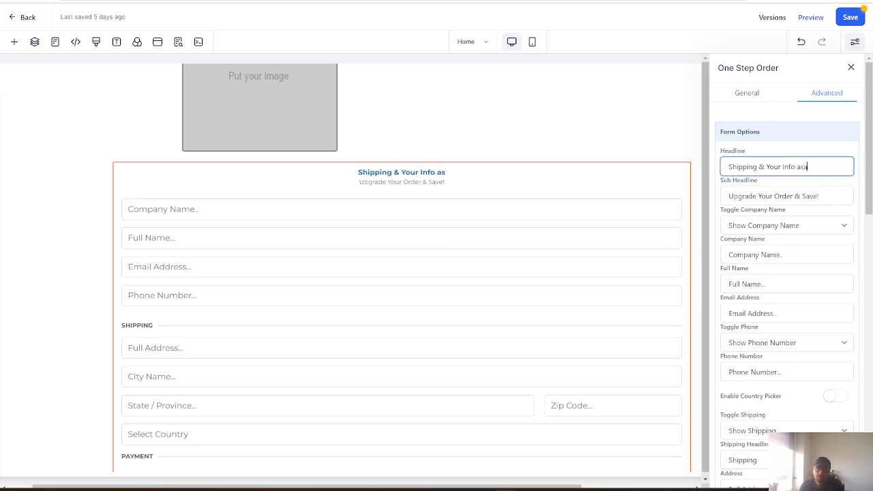
pyautogui.press('BackSpace')
pyautogui.press('BackSpace')
pyautogui.press('BackSpace')
pyautogui.press('BackSpace')
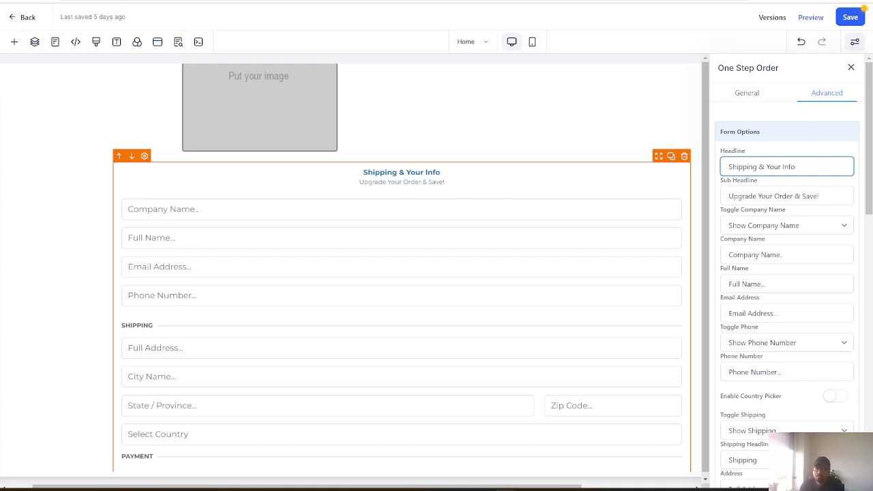
pyautogui.moveTo(358, 183); pyautogui.dragTo(496, 197)
pyautogui.moveTo(729, 196); pyautogui.dragTo(822, 197)
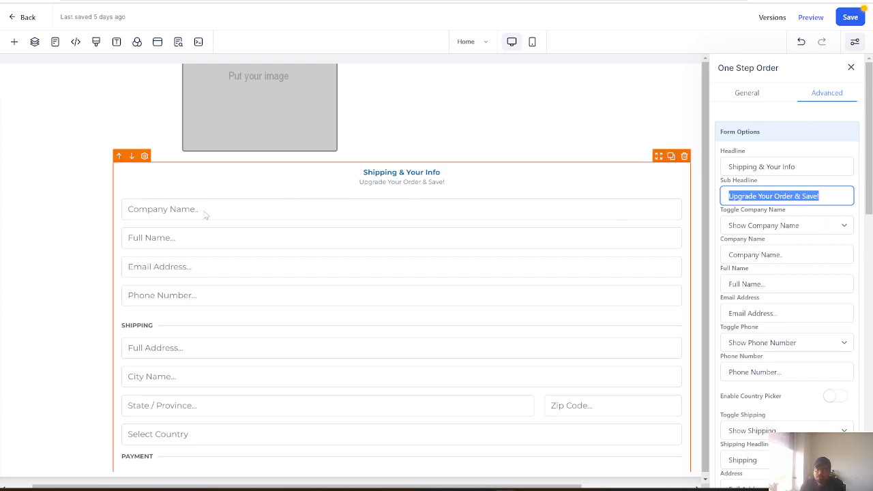
# Try hiding and showing the order form's company name field, and settle on Hide Company Name.
pyautogui.click(779, 227)
pyautogui.click(764, 251)
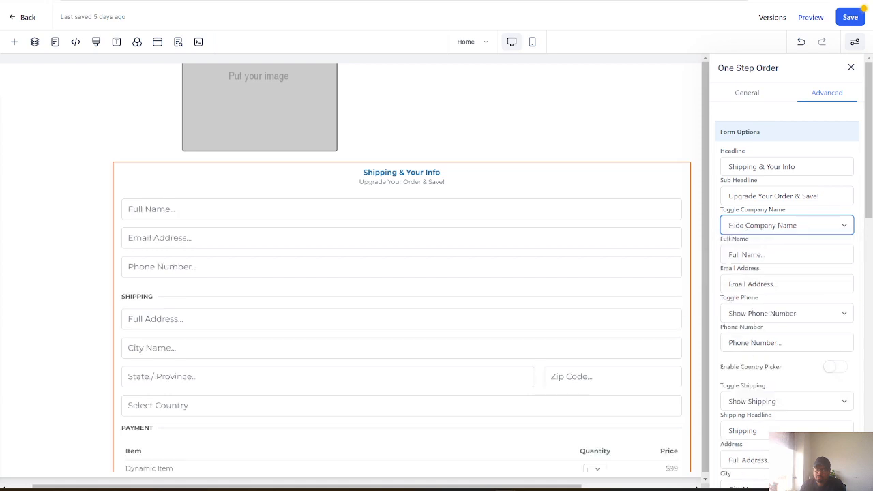
pyautogui.click(747, 226)
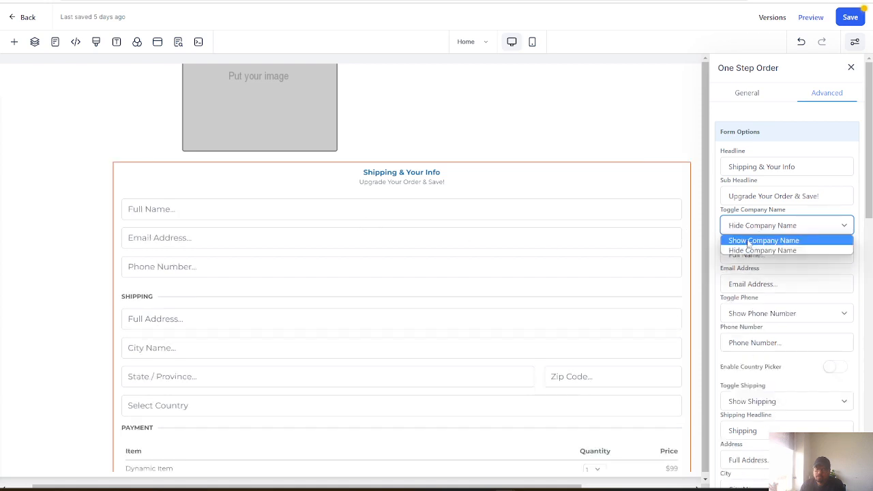
pyautogui.click(749, 241)
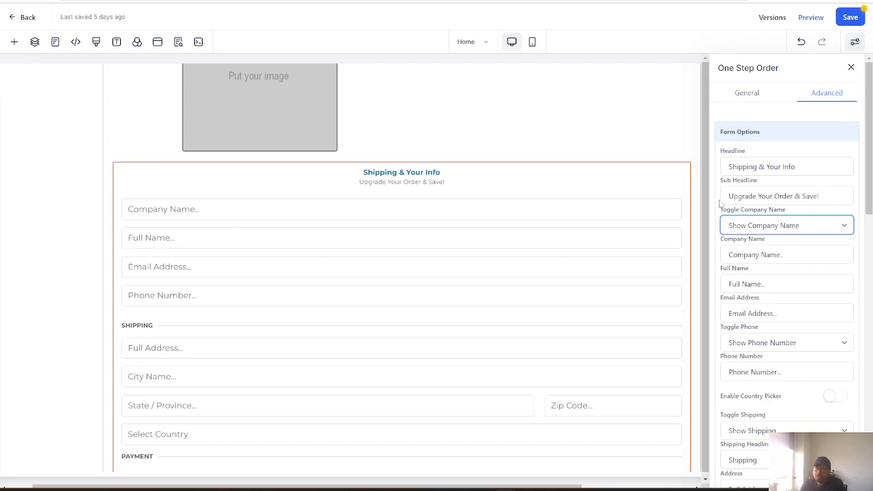
pyautogui.click(775, 226)
pyautogui.click(759, 251)
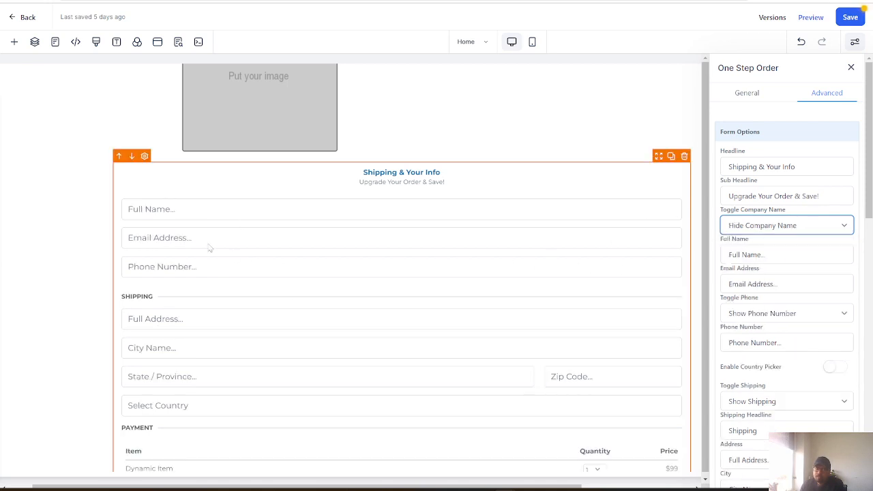
# Check the full name and email placeholders, and set the order form's phone field to Hide Phone Number.
pyautogui.moveTo(773, 255); pyautogui.dragTo(682, 261)
pyautogui.moveTo(784, 284); pyautogui.dragTo(709, 288)
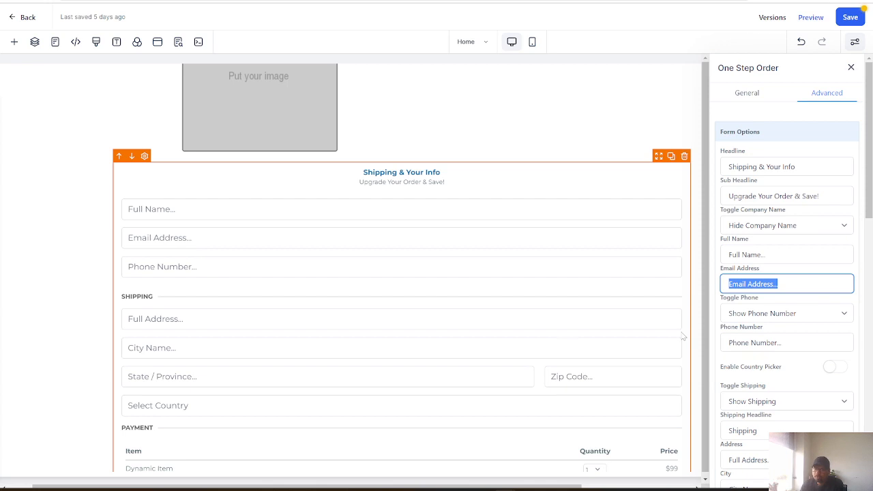
pyautogui.click(782, 315)
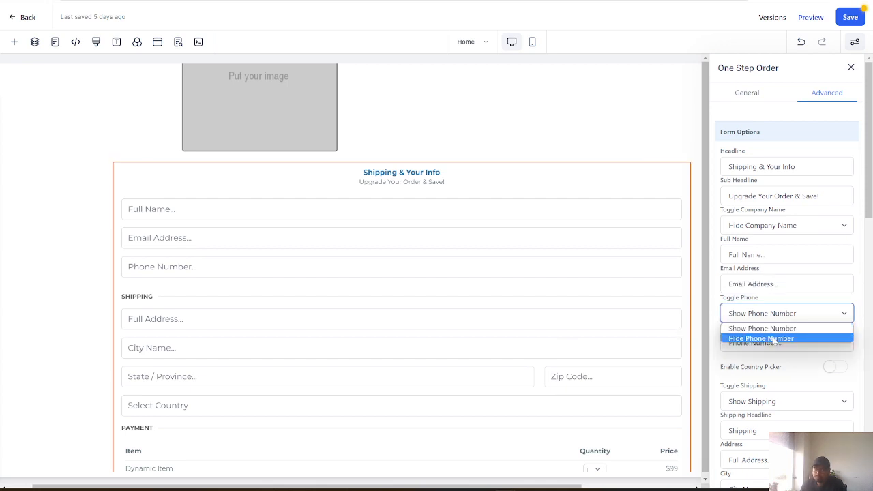
pyautogui.click(773, 339)
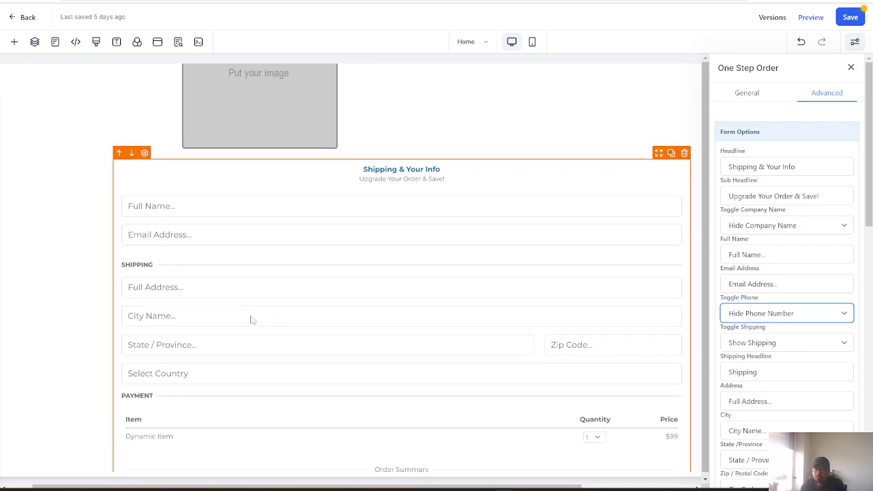
pyautogui.scroll(-1, 250, 316)
pyautogui.click(792, 313)
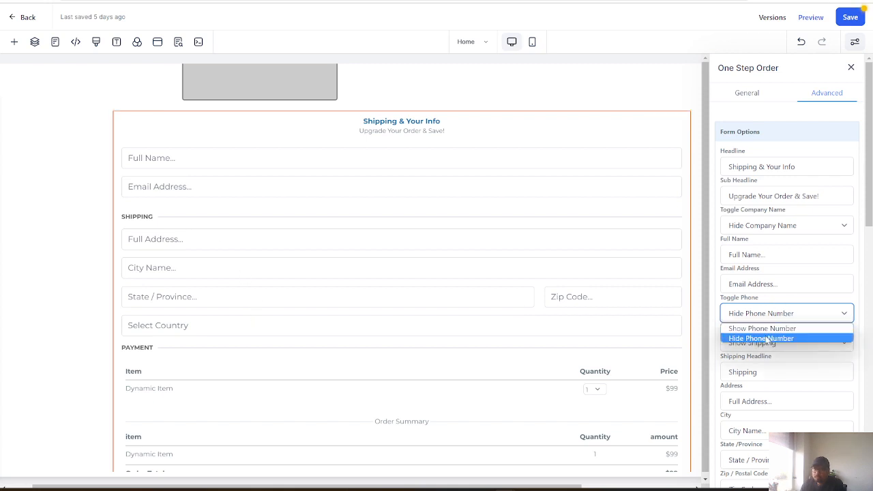
pyautogui.click(761, 338)
# Try setting the order form's shipping option to Hide Shipping, and restore it to Show Shipping.
pyautogui.click(784, 343)
pyautogui.click(751, 366)
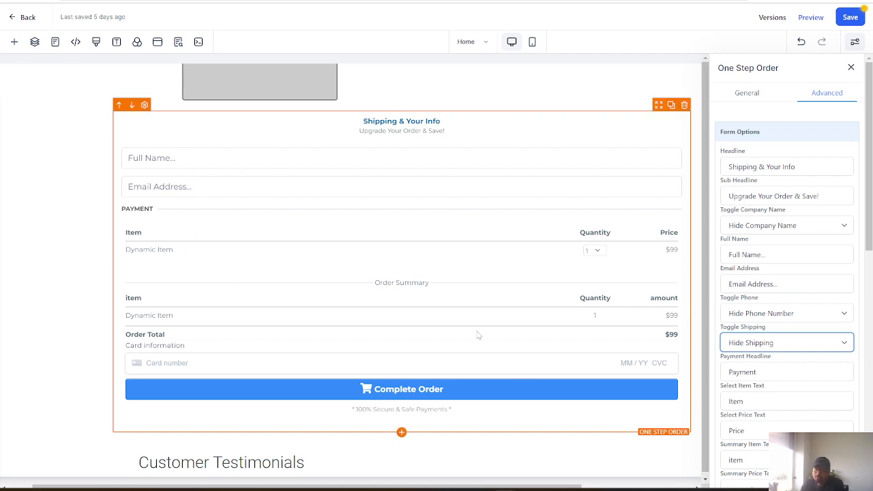
pyautogui.click(782, 346)
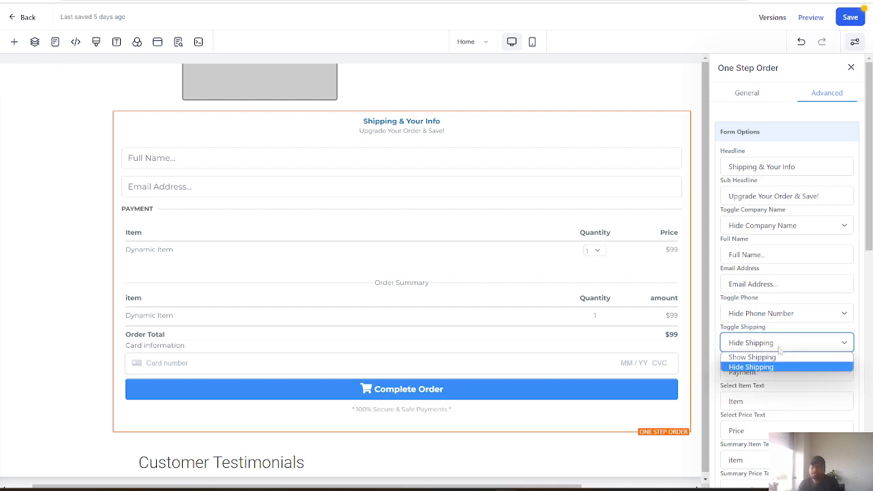
pyautogui.click(781, 357)
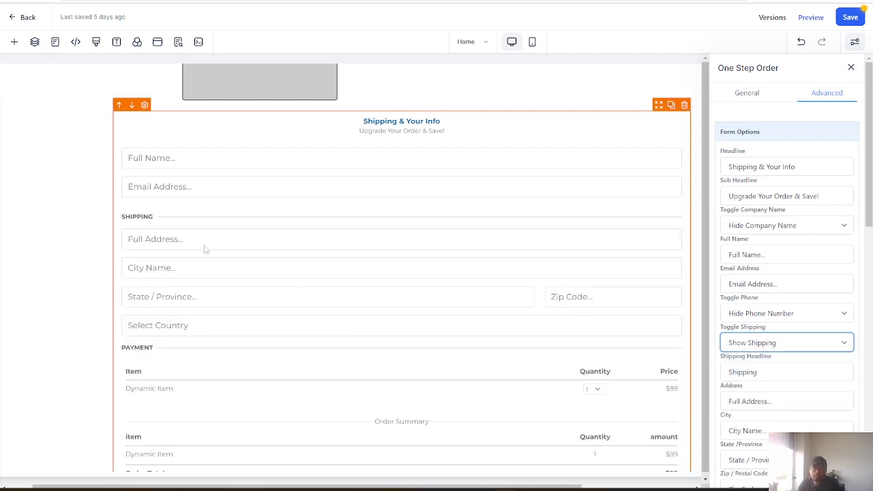
pyautogui.scroll(-3, 188, 249)
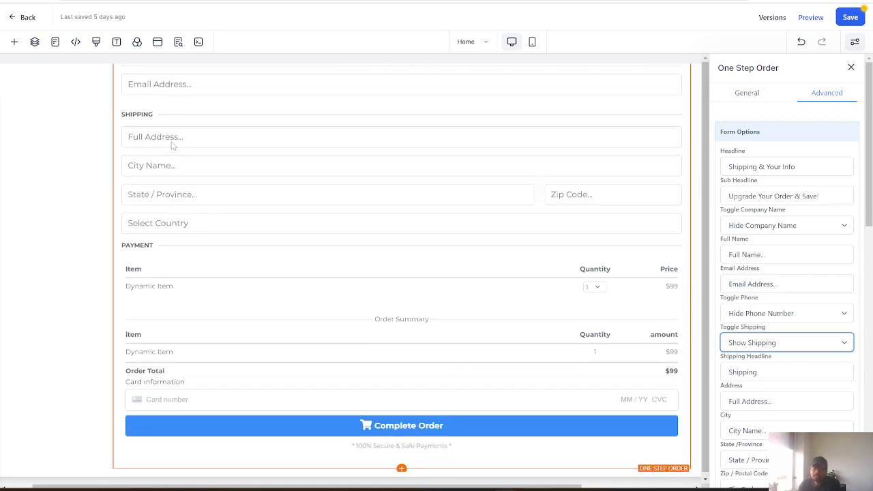
# Examine the order form's shipping and address text options, and match the payment headline option to its heading in the form.
pyautogui.scroll(-2, 785, 286)
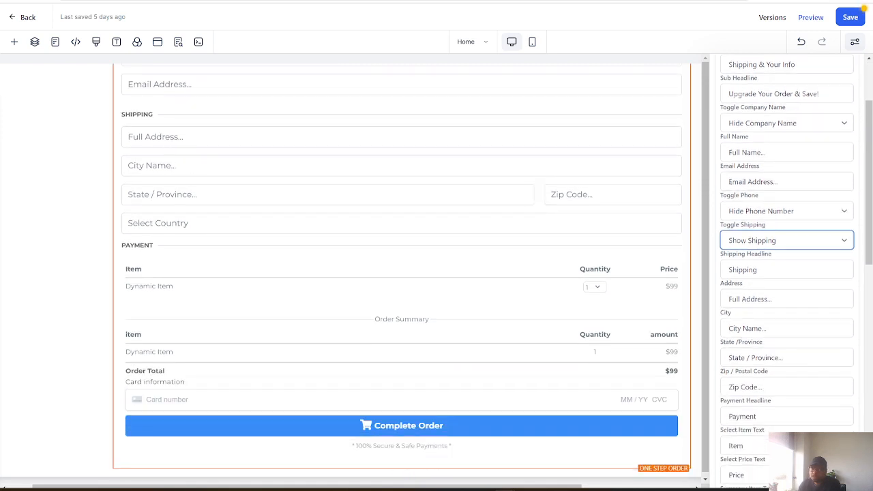
pyautogui.click(751, 269)
pyautogui.click(751, 299)
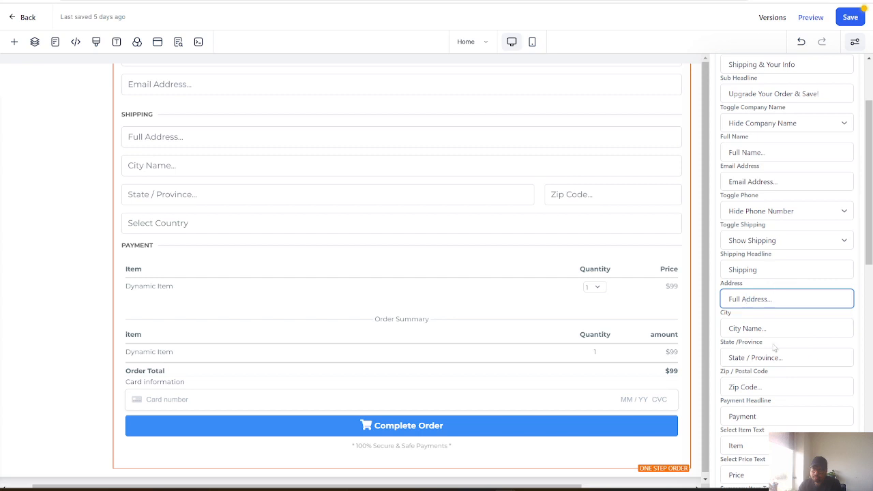
pyautogui.scroll(-1, 775, 349)
pyautogui.scroll(-2, 776, 356)
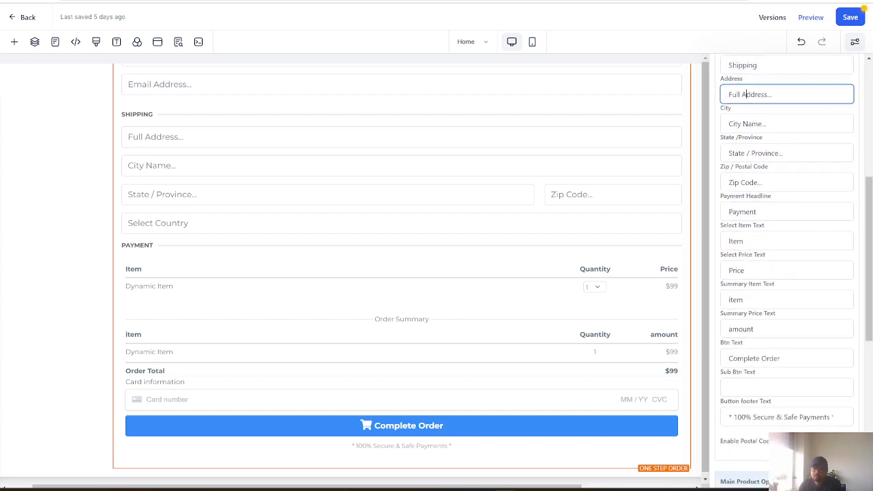
pyautogui.doubleClick(756, 212)
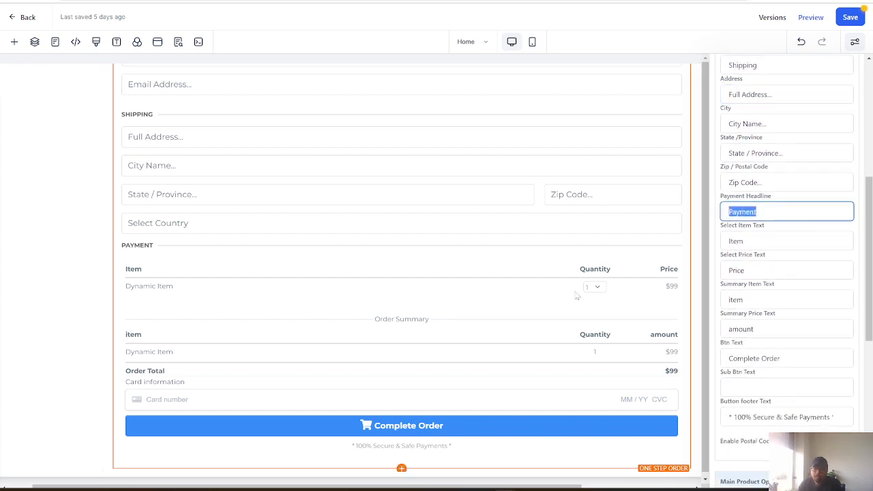
pyautogui.click(273, 259)
pyautogui.moveTo(116, 246); pyautogui.dragTo(145, 247)
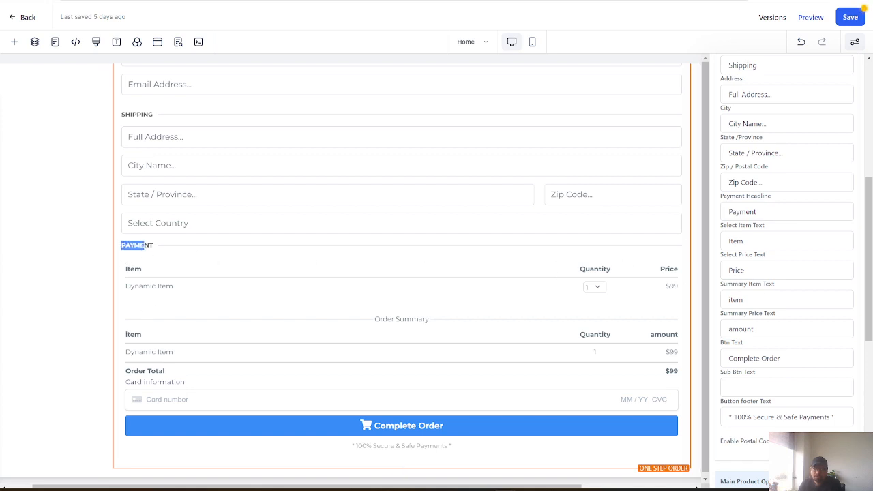
# Examine the item, price and button text options, and match the button footer text to the line below the order button.
pyautogui.scroll(-2, 765, 253)
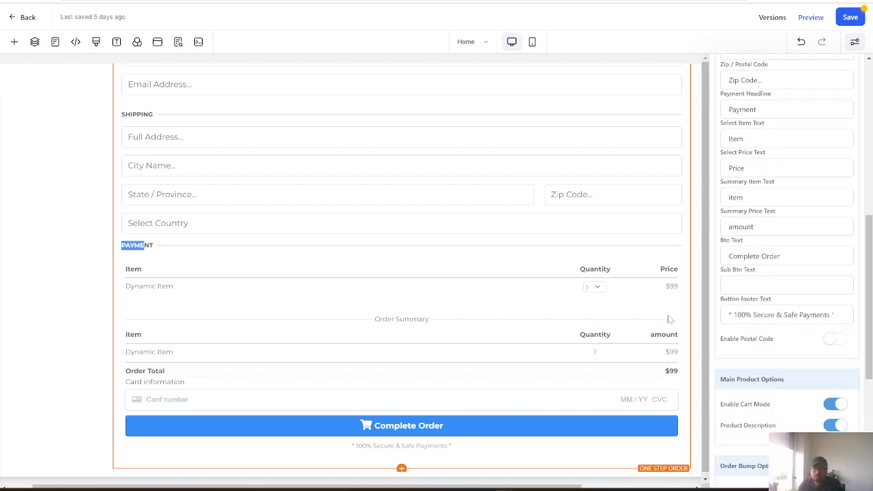
pyautogui.scroll(-1, 756, 300)
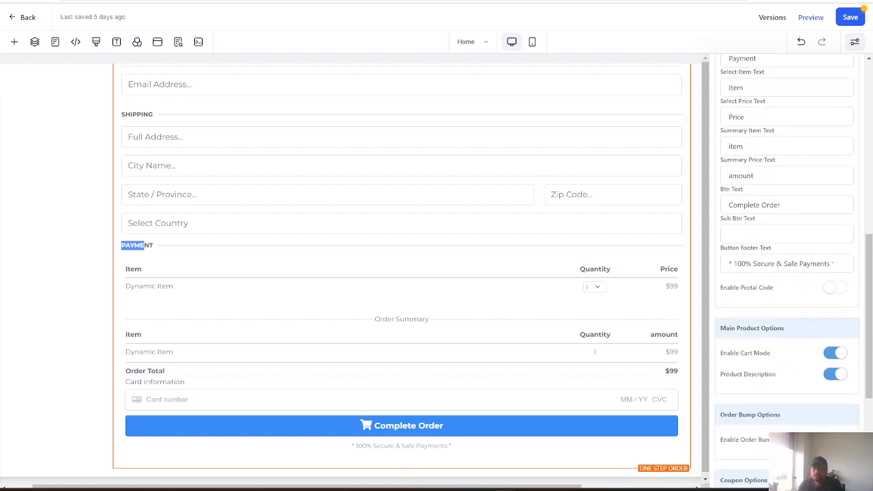
pyautogui.moveTo(798, 264); pyautogui.dragTo(841, 265)
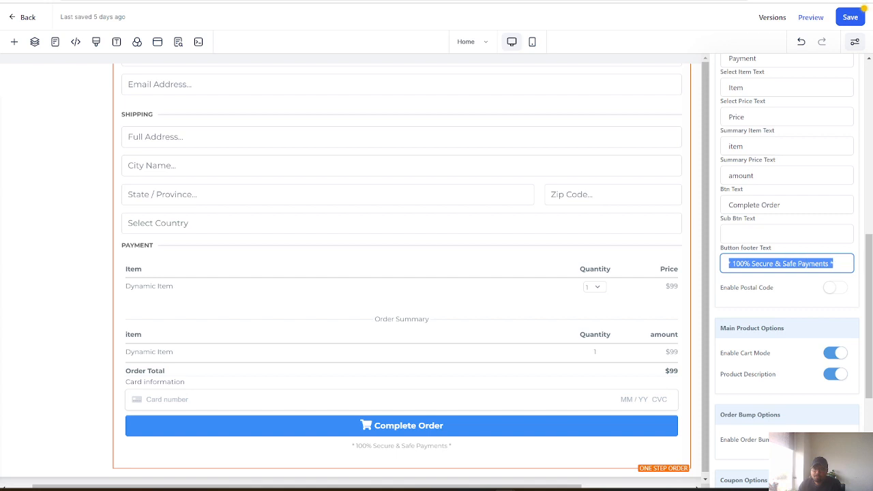
pyautogui.click(424, 372)
pyautogui.moveTo(341, 449); pyautogui.dragTo(465, 457)
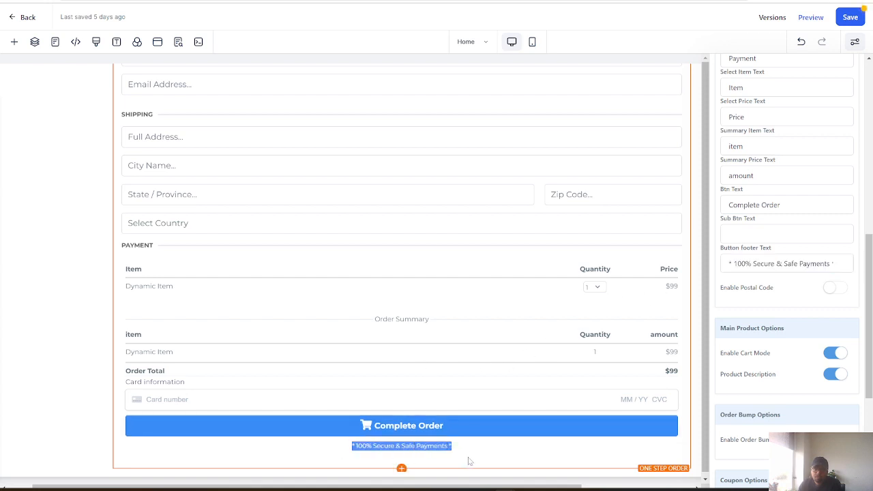
pyautogui.click(785, 299)
# Try enabling the postal code and disabling the product description, restoring each setting.
pyautogui.click(833, 289)
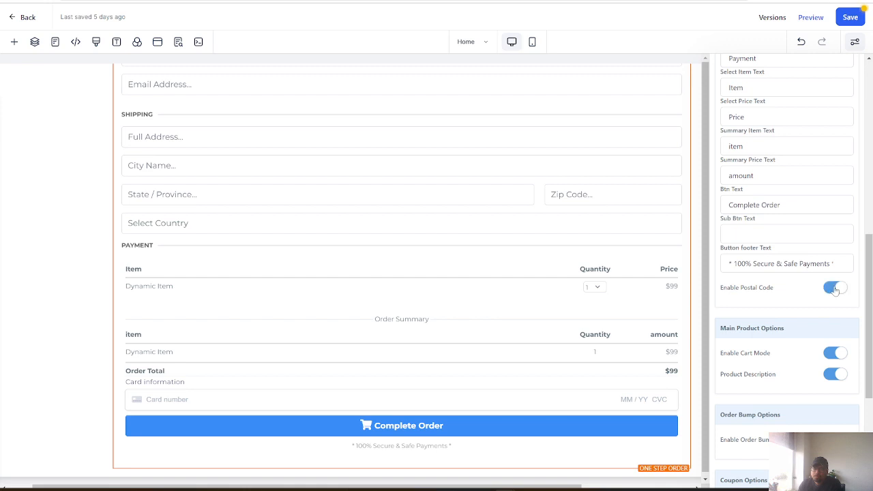
pyautogui.click(834, 288)
pyautogui.scroll(-3, 785, 300)
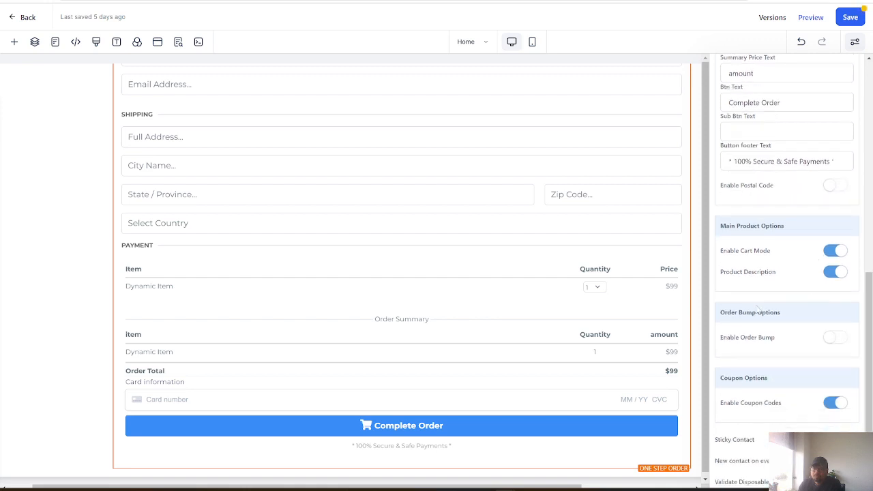
pyautogui.click(832, 275)
pyautogui.click(833, 274)
# Enable the order bump, examine the fields for a new bump product, and cancel the entry.
pyautogui.scroll(-1, 803, 307)
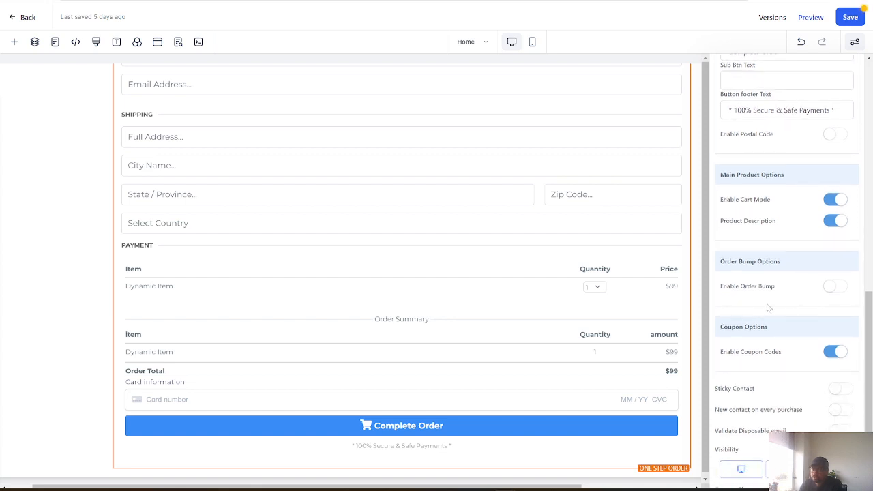
pyautogui.click(836, 288)
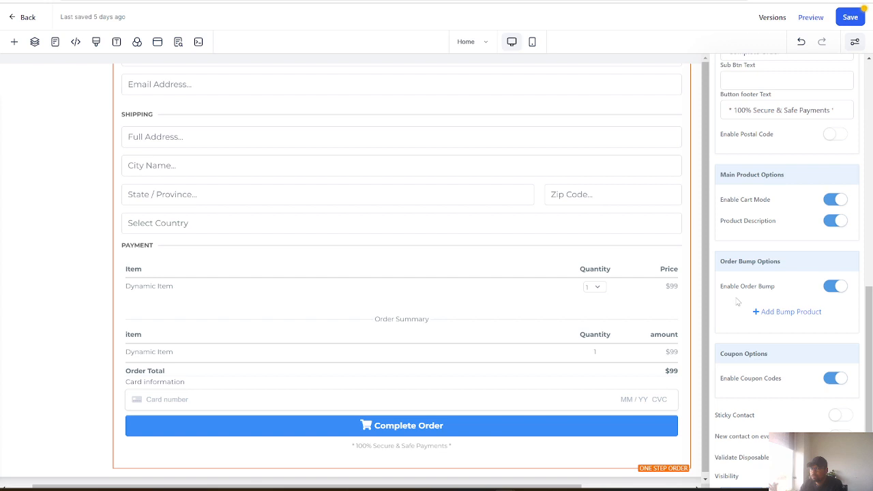
pyautogui.click(782, 312)
pyautogui.click(782, 319)
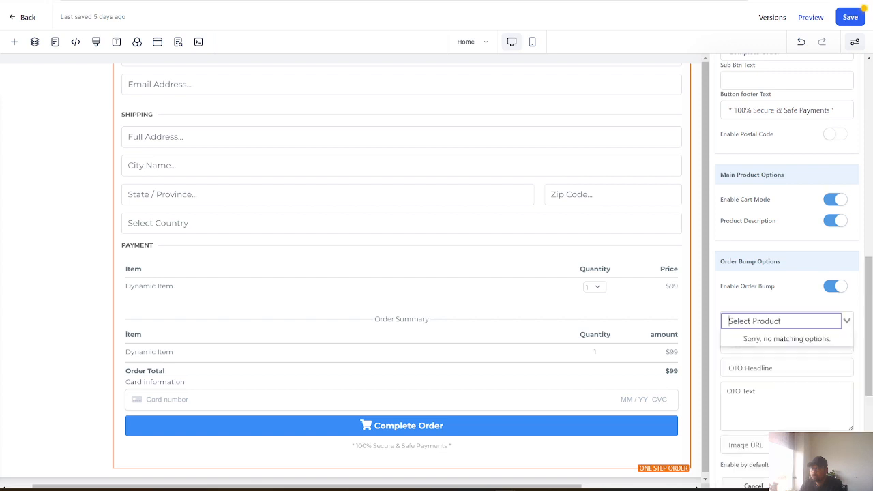
pyautogui.click(795, 339)
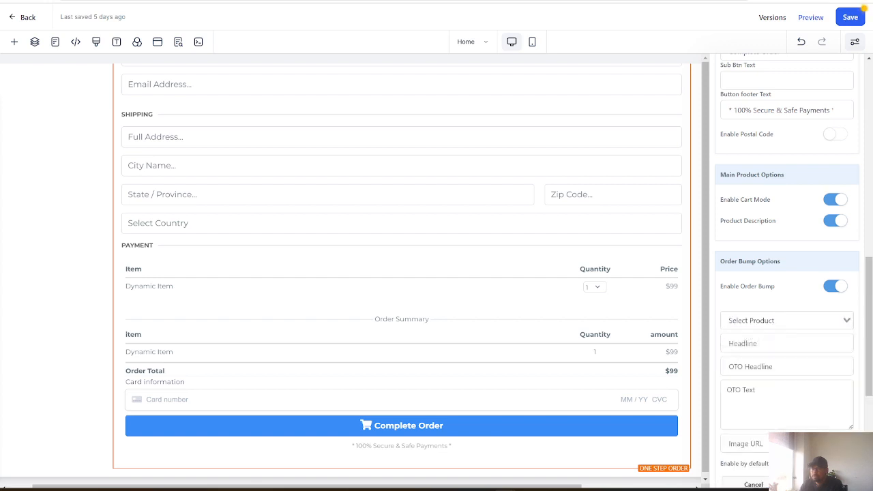
pyautogui.click(787, 343)
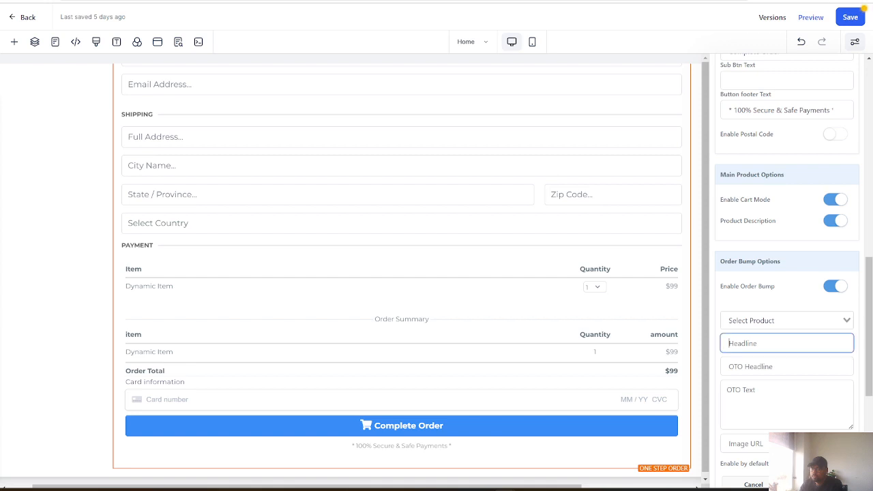
pyautogui.scroll(-1, 787, 273)
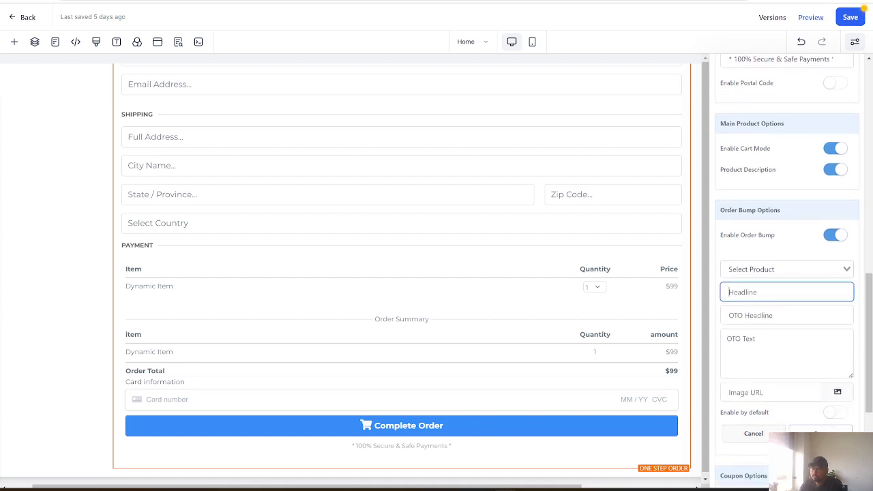
pyautogui.scroll(-2, 763, 325)
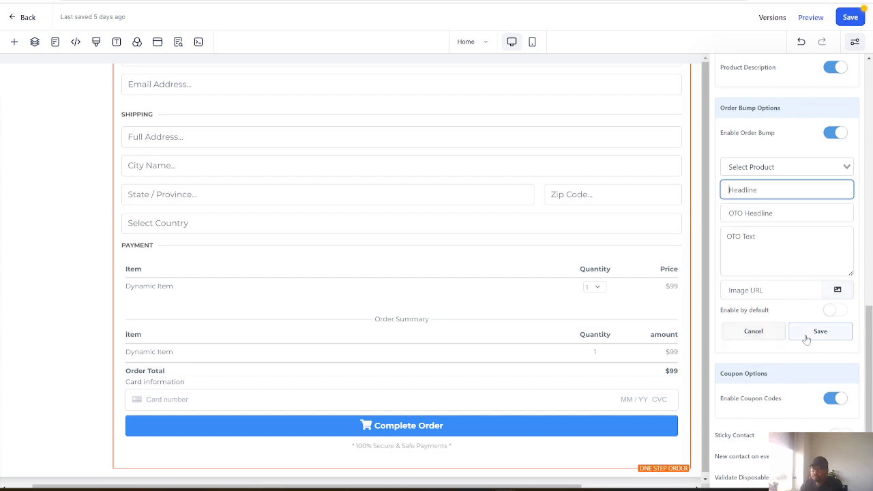
pyautogui.click(753, 333)
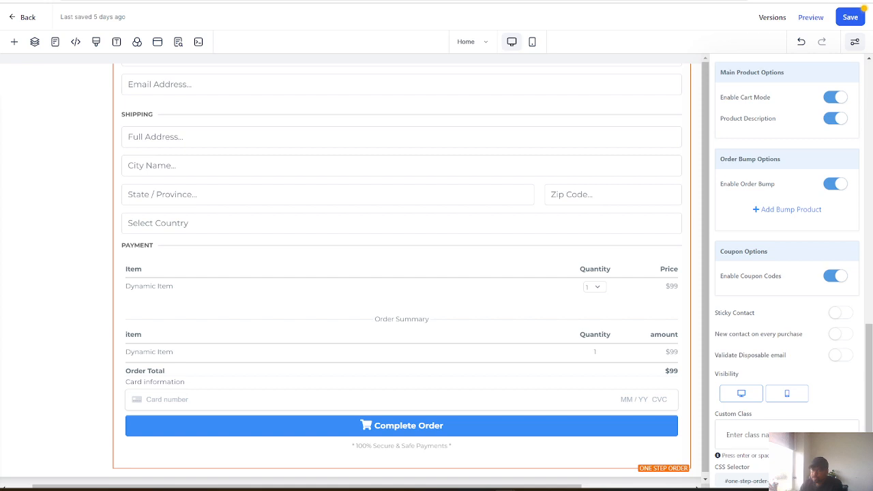
# Try disabling coupon codes and enabling Sticky Contact, restoring each setting.
pyautogui.click(832, 277)
pyautogui.click(833, 279)
pyautogui.click(839, 317)
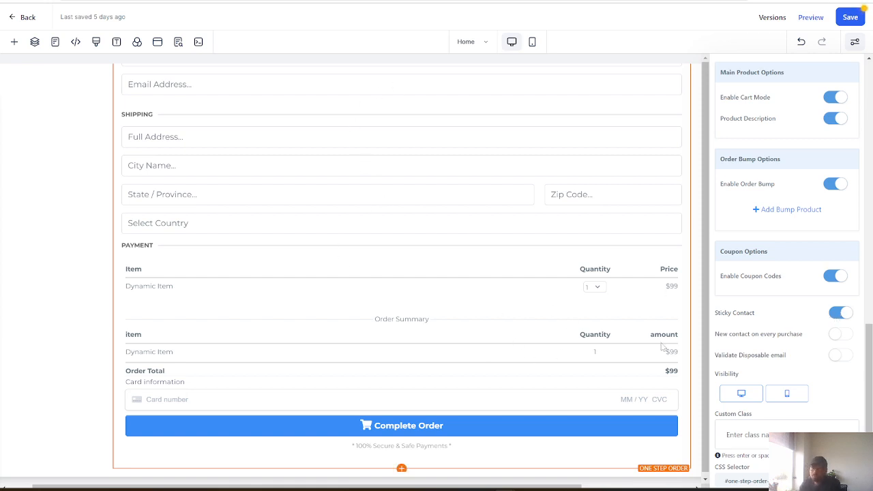
pyautogui.click(835, 314)
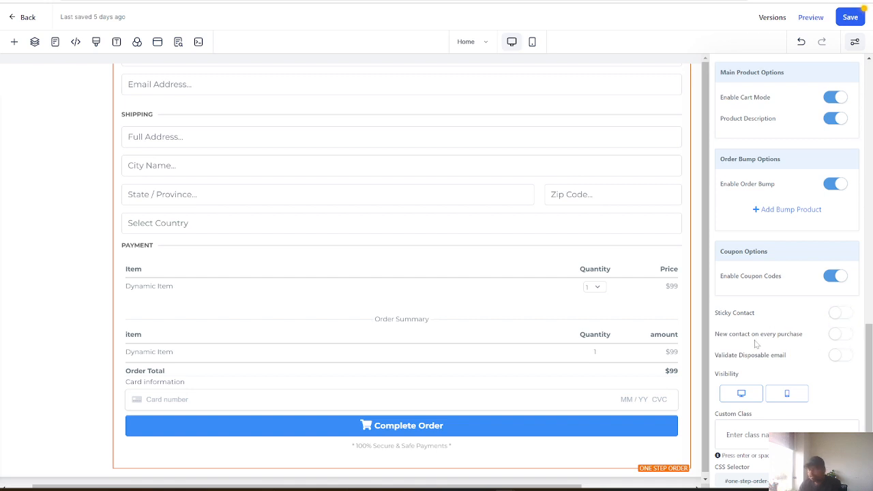
# Try enabling New contact on every purchase and Validate Disposable email, leaving both off.
pyautogui.click(839, 334)
pyautogui.click(838, 335)
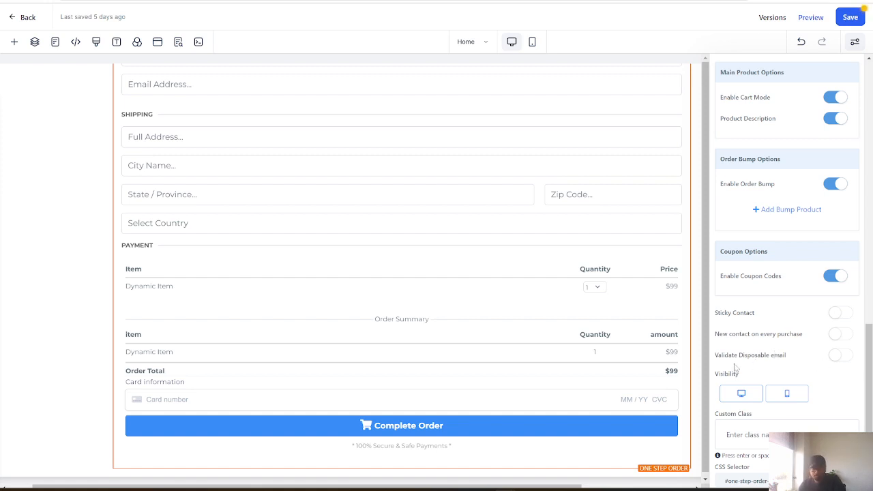
pyautogui.click(839, 357)
# Return to the one-step order form's general settings and look over the form on the page.
pyautogui.scroll(5, 823, 369)
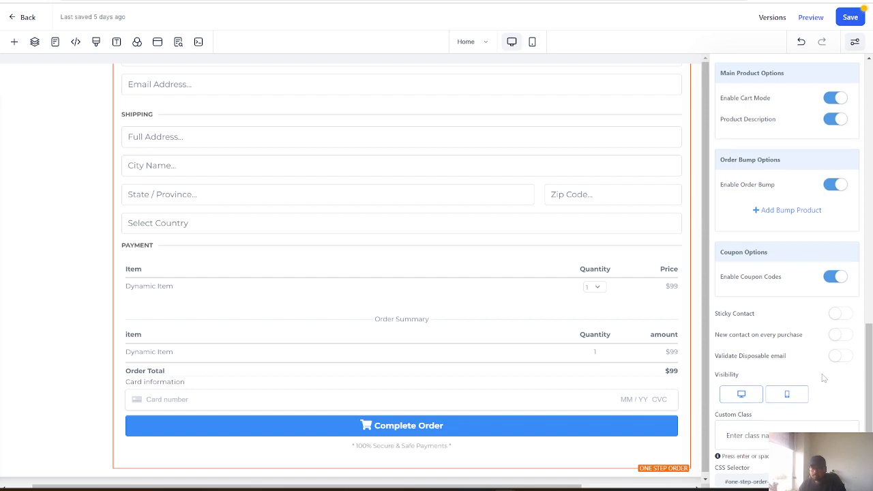
pyautogui.scroll(5, 819, 349)
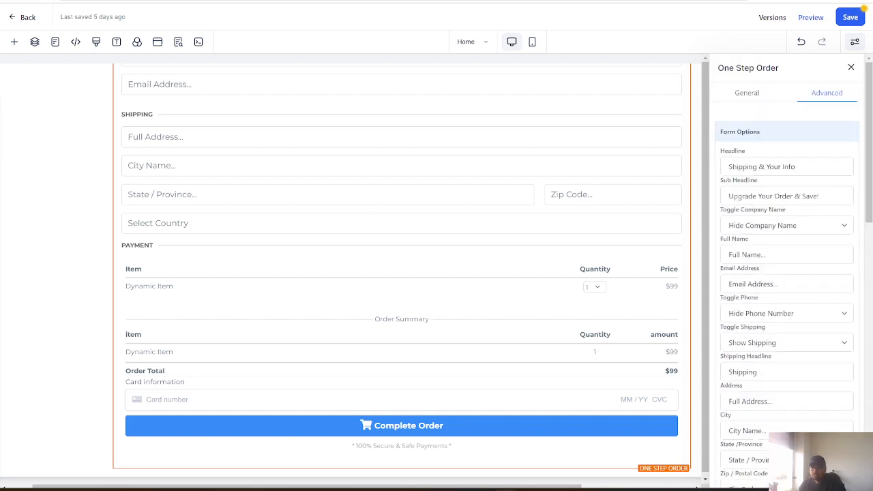
pyautogui.click(740, 97)
pyautogui.click(819, 102)
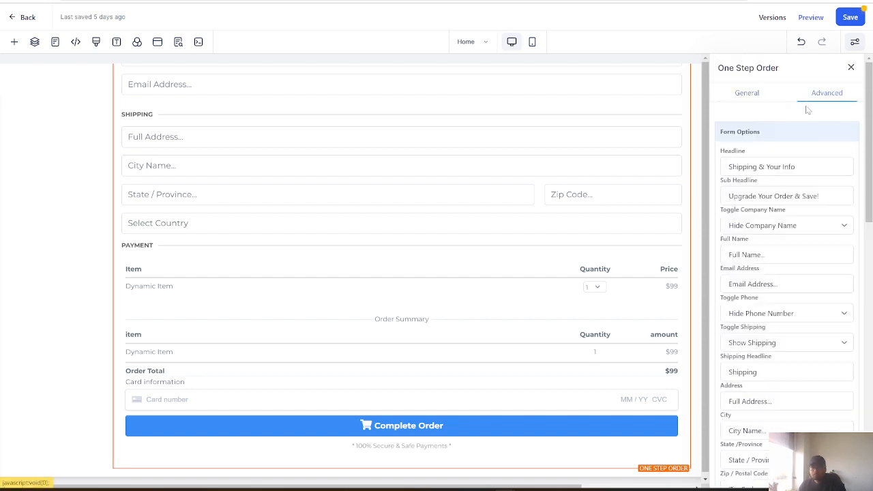
pyautogui.click(740, 94)
pyautogui.scroll(2, 365, 258)
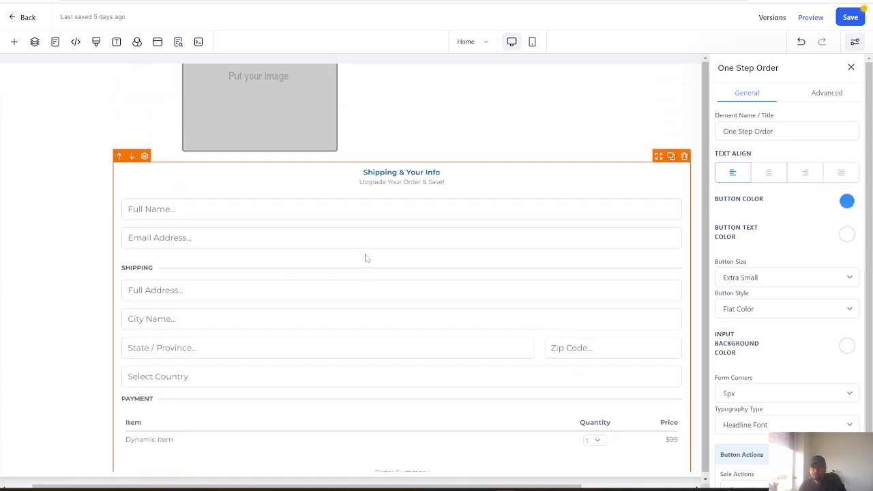
# Add a 2 Step Order element directly below the one-step order form, and compare the two forms.
pyautogui.scroll(-5, 365, 258)
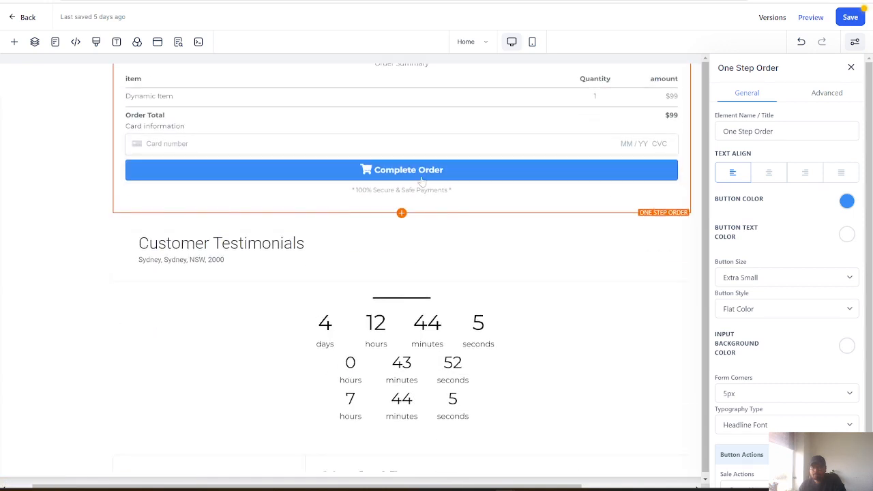
pyautogui.click(13, 41)
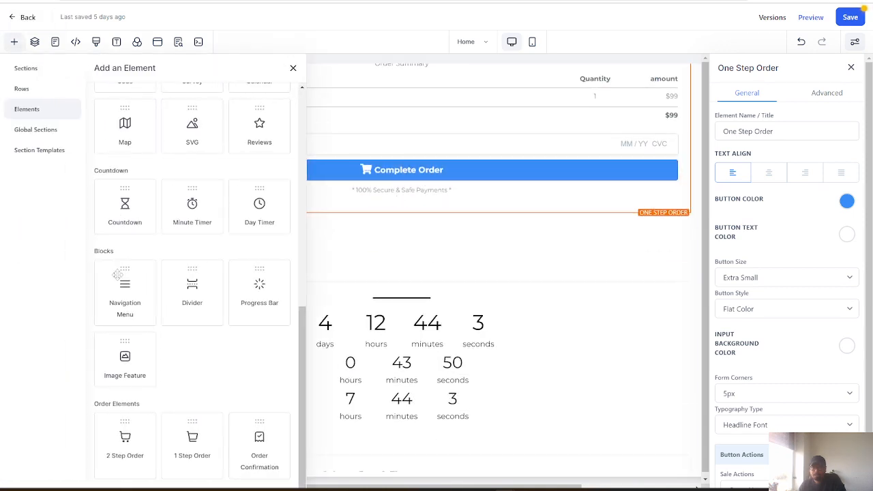
pyautogui.moveTo(129, 438); pyautogui.dragTo(435, 237)
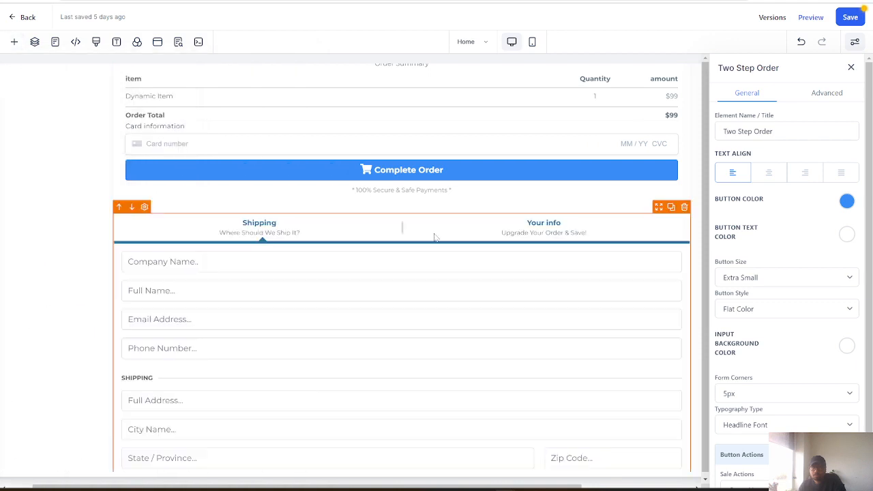
pyautogui.scroll(-2, 437, 240)
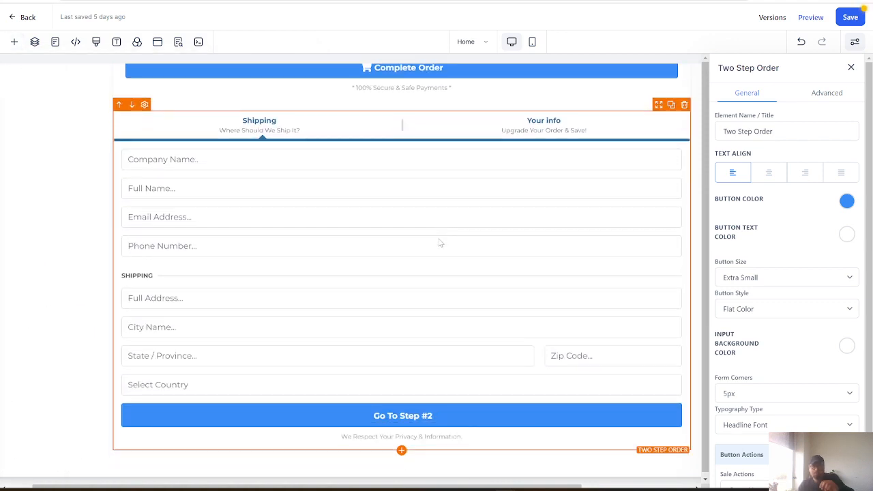
pyautogui.scroll(10, 444, 242)
pyautogui.scroll(-4, 372, 167)
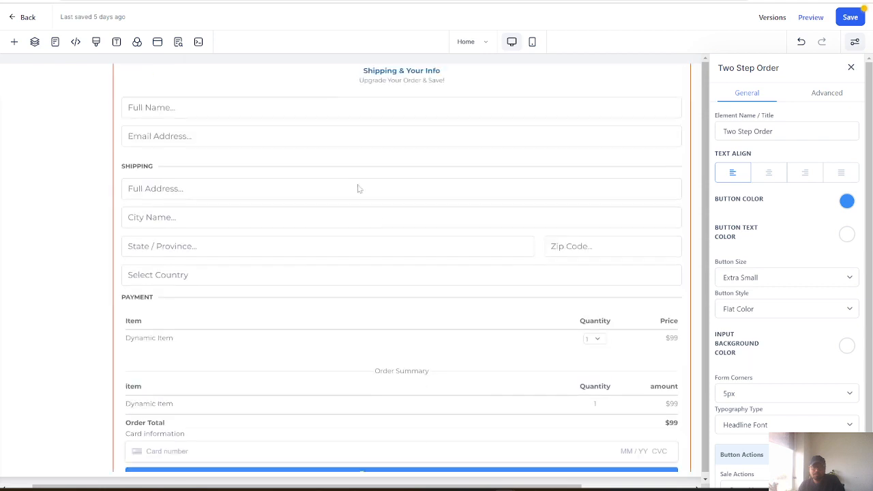
# Look over the two-step order form, then examine its advanced form options for Step #2.
pyautogui.scroll(4, 351, 201)
pyautogui.scroll(-7, 368, 196)
pyautogui.scroll(-3, 501, 229)
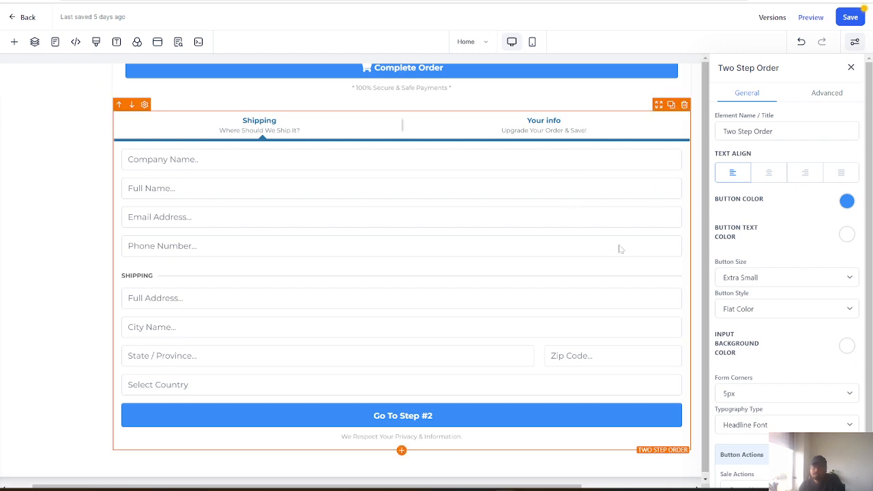
pyautogui.click(828, 93)
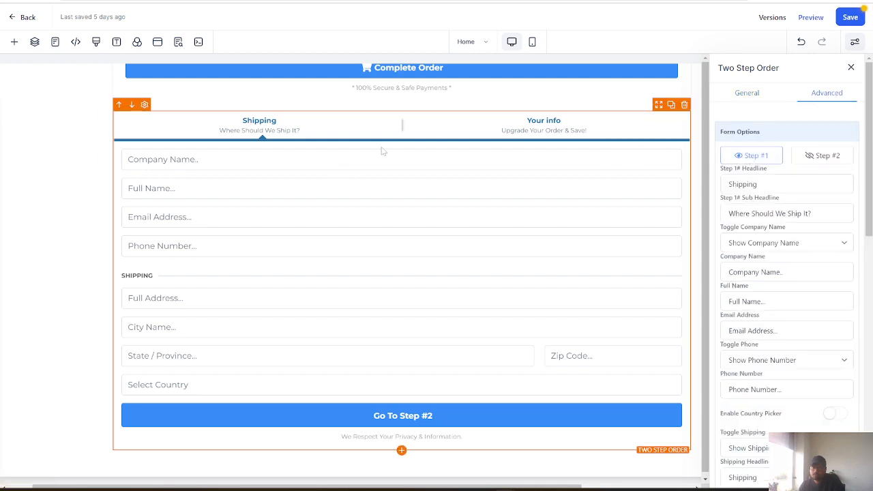
pyautogui.click(828, 156)
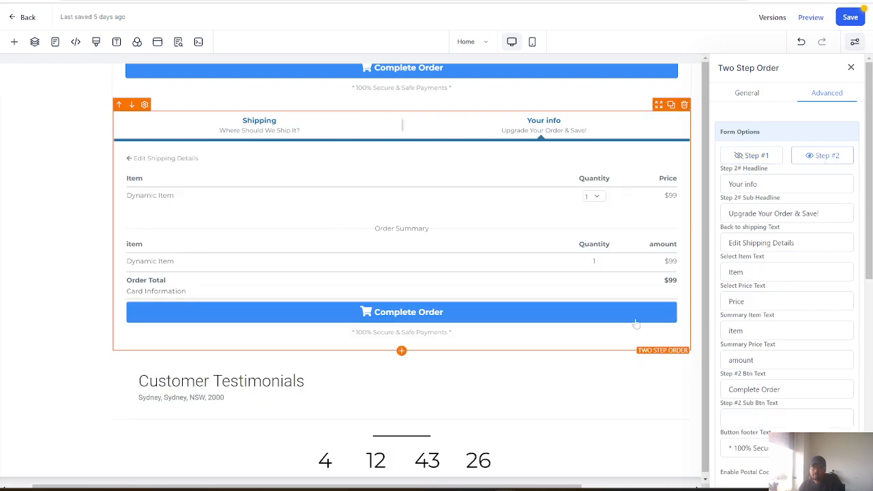
pyautogui.scroll(-3, 797, 293)
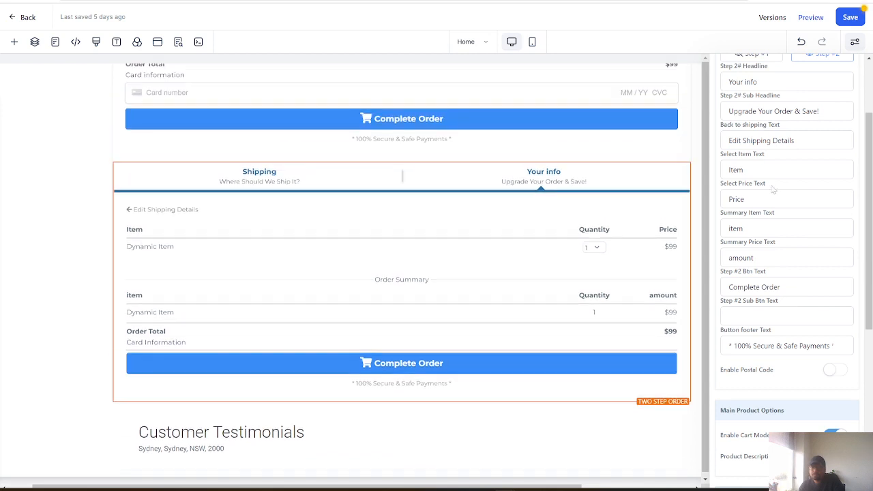
# Compare Step #1 and Step #2 of the two-step order form, finishing with Step #2 displayed.
pyautogui.scroll(3, 781, 181)
pyautogui.click(766, 155)
pyautogui.click(810, 157)
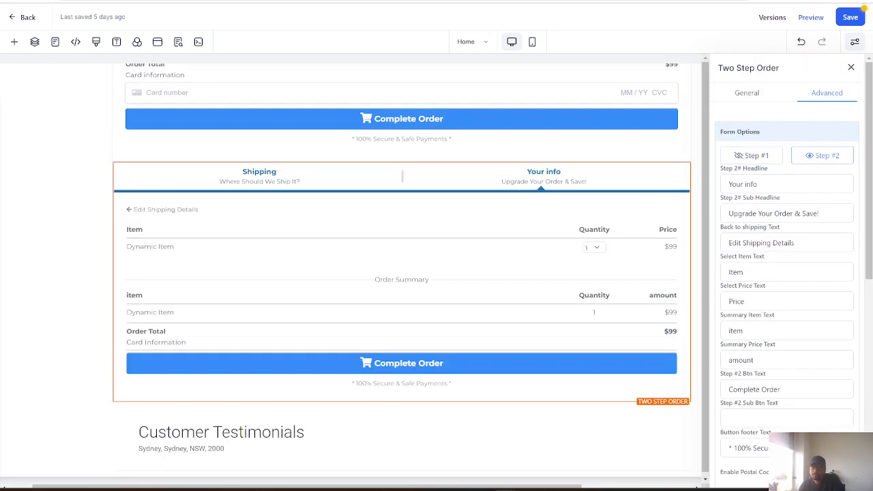
pyautogui.scroll(-6, 819, 201)
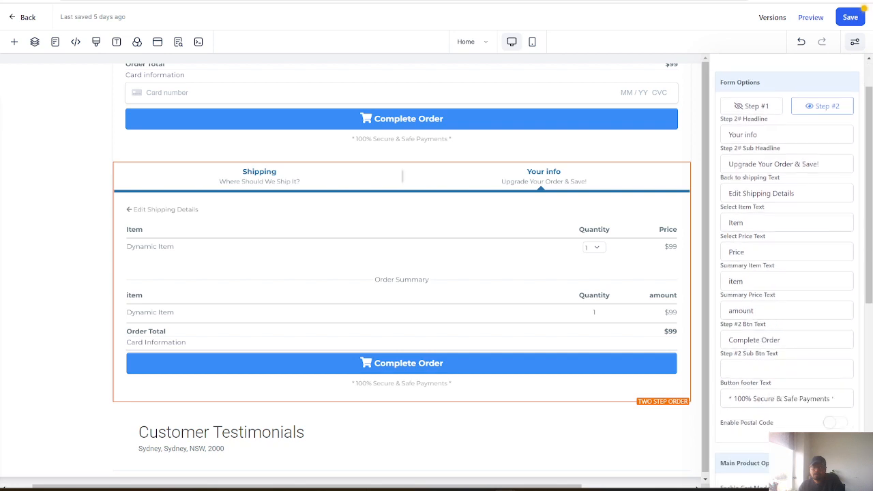
pyautogui.scroll(6, 819, 243)
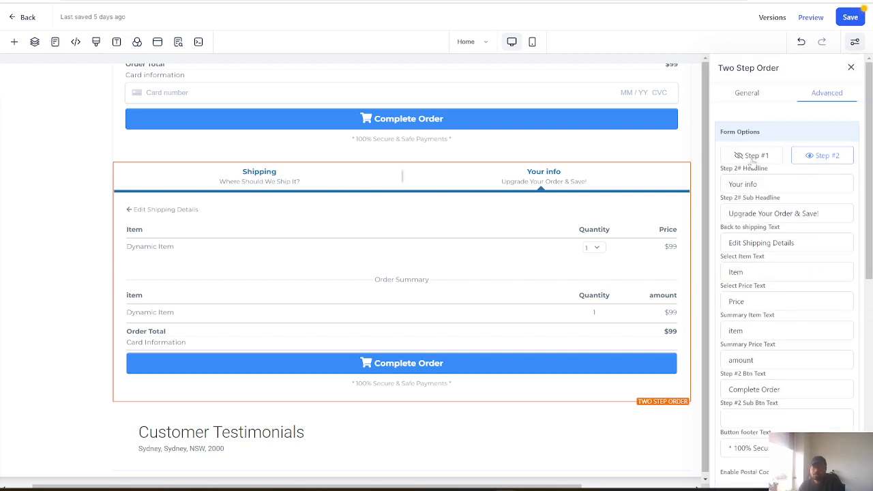
pyautogui.click(743, 155)
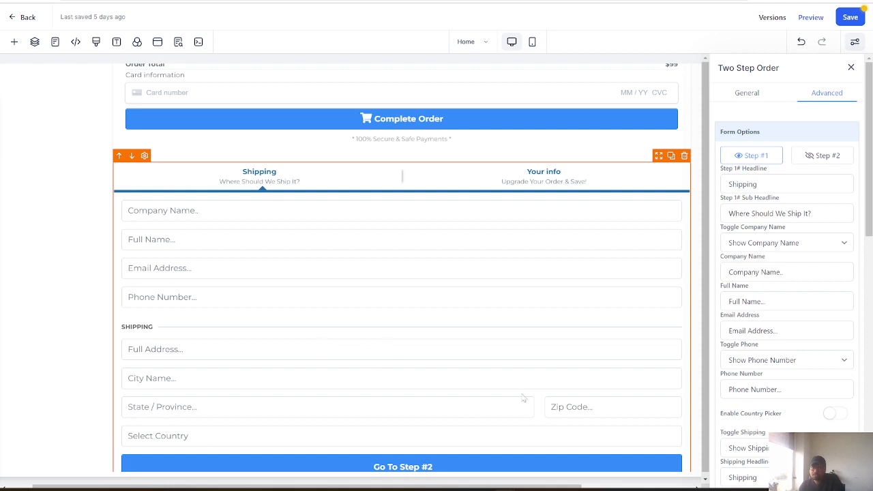
pyautogui.click(820, 157)
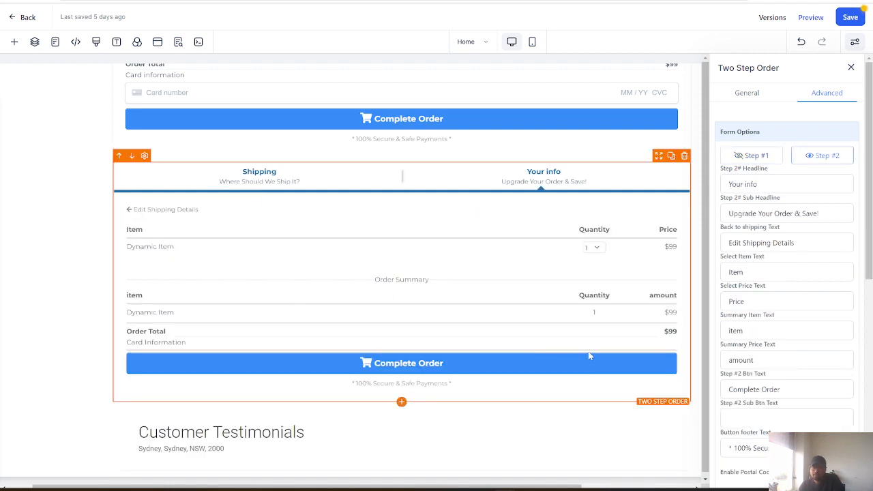
pyautogui.scroll(-3, 778, 335)
pyautogui.scroll(3, 778, 334)
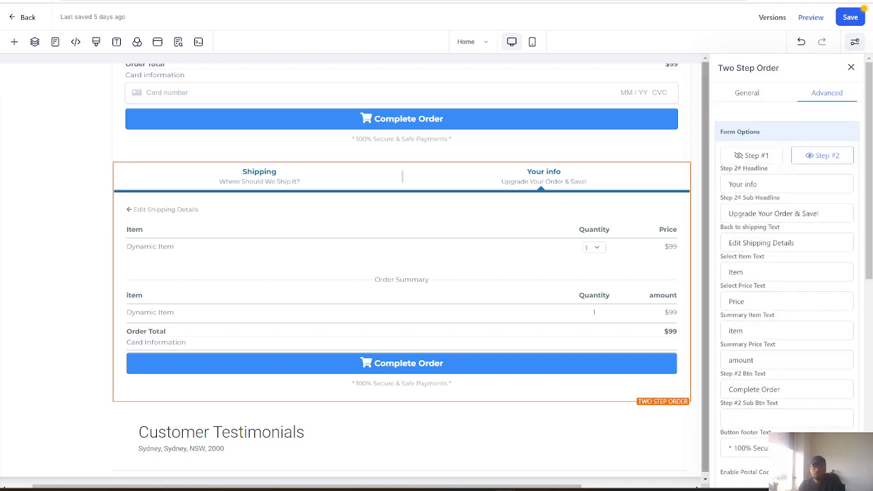
# Add an Order Confirmation element directly below the two-step order form.
pyautogui.scroll(-1, 338, 294)
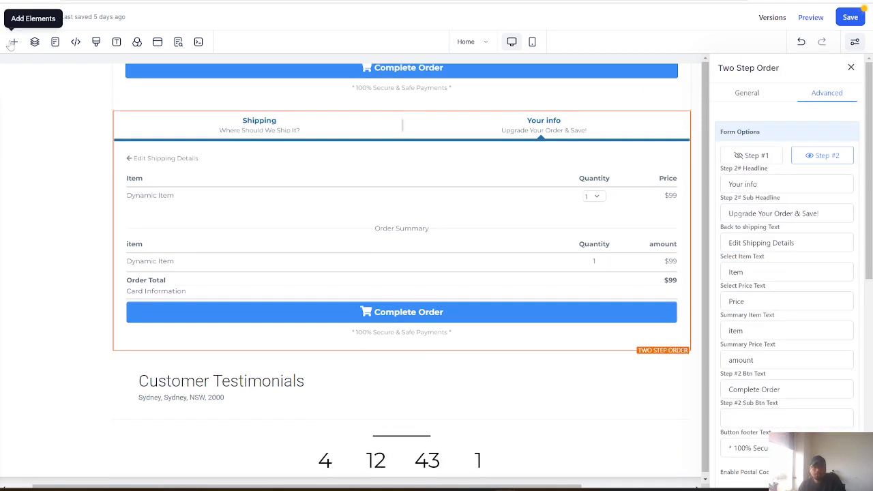
pyautogui.click(13, 42)
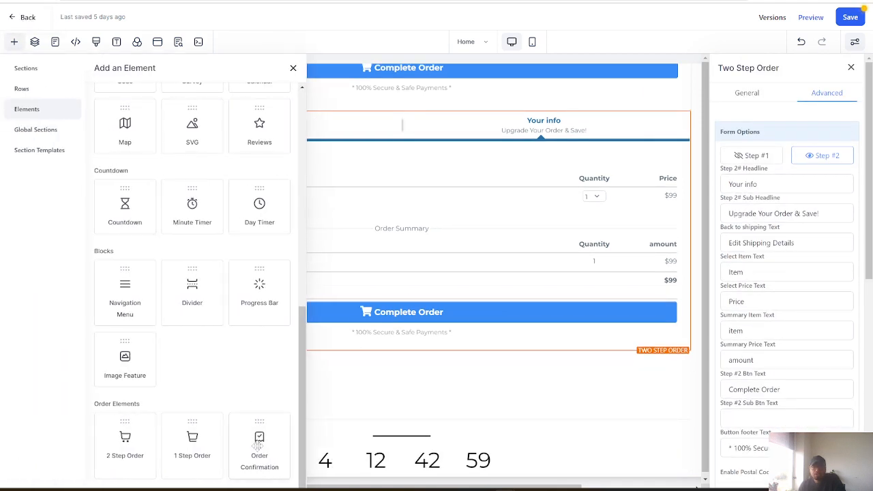
pyautogui.moveTo(258, 445); pyautogui.dragTo(387, 387)
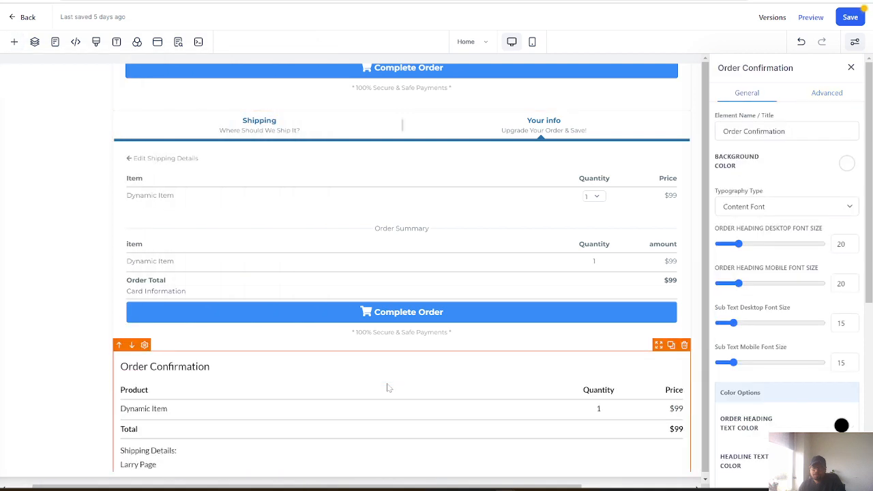
pyautogui.scroll(-3, 387, 387)
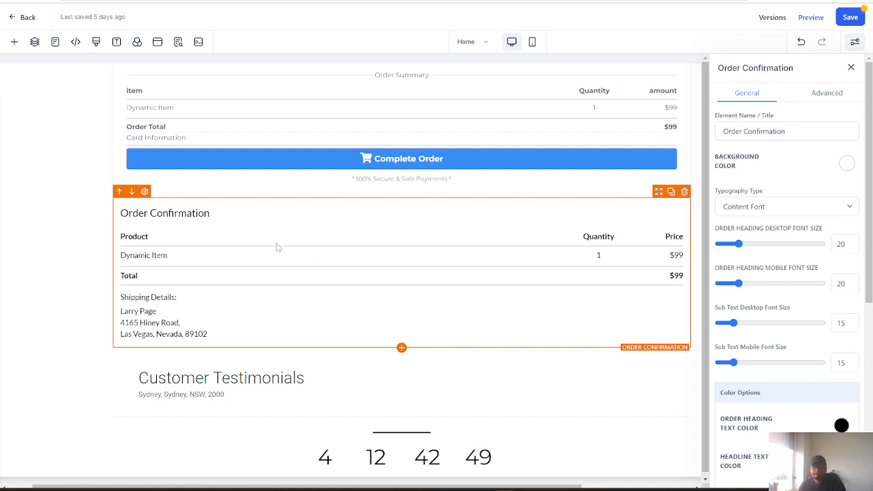
# Examine the Order Confirmation element against the form above it, along with its general font size, color and spacing options.
pyautogui.click(352, 179)
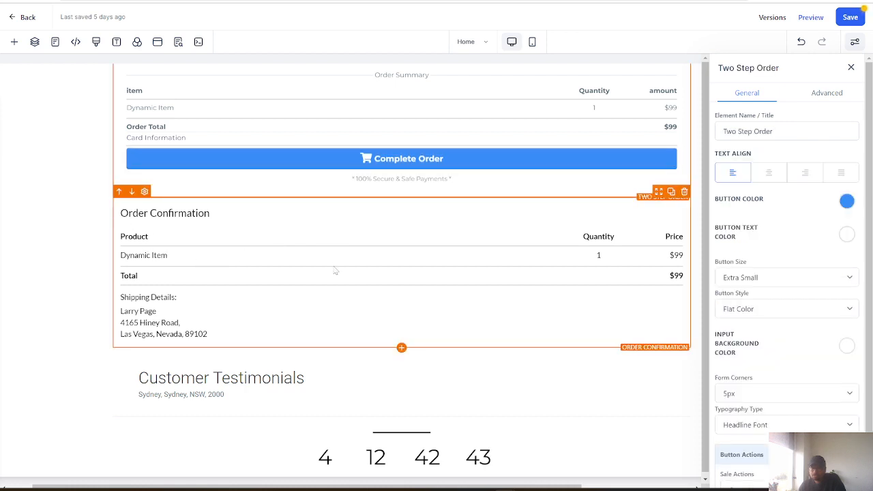
pyautogui.click(182, 265)
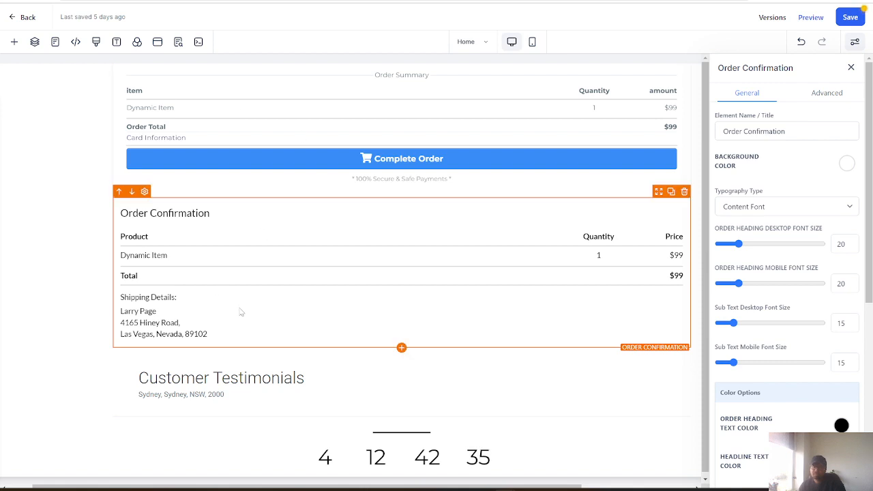
pyautogui.scroll(3, 240, 308)
pyautogui.scroll(-2, 189, 219)
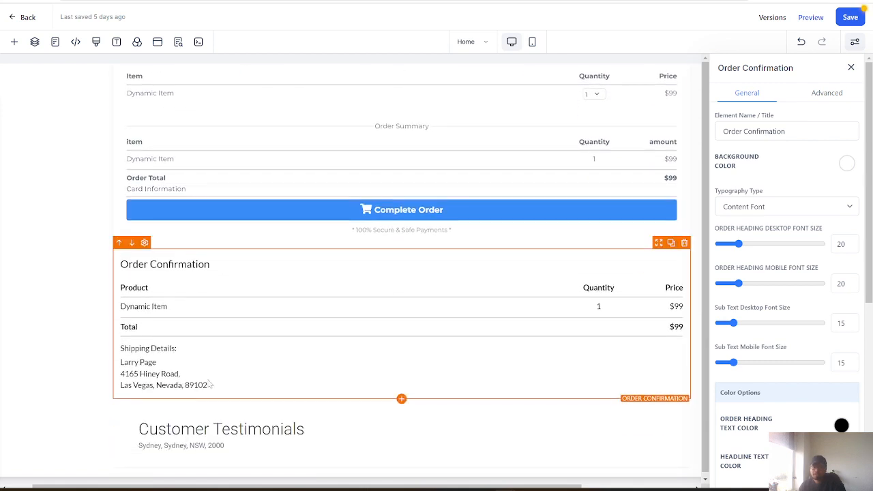
pyautogui.scroll(-3, 803, 273)
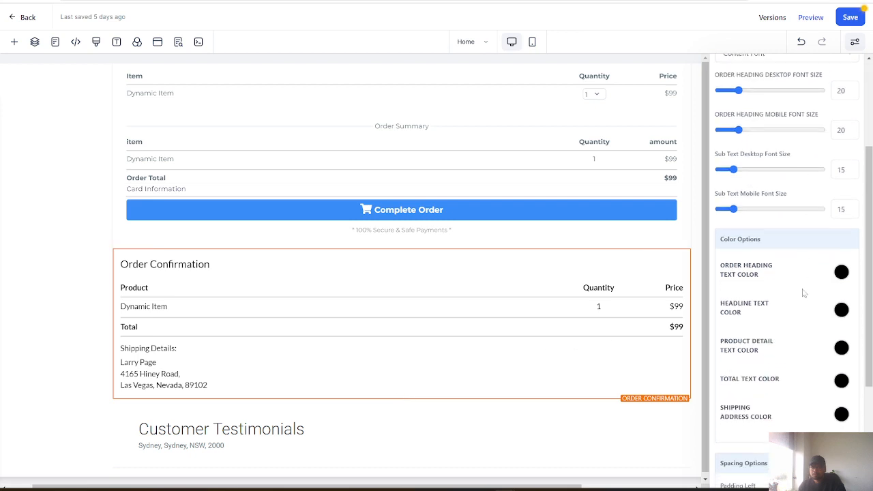
pyautogui.scroll(-4, 804, 293)
pyautogui.scroll(6, 805, 300)
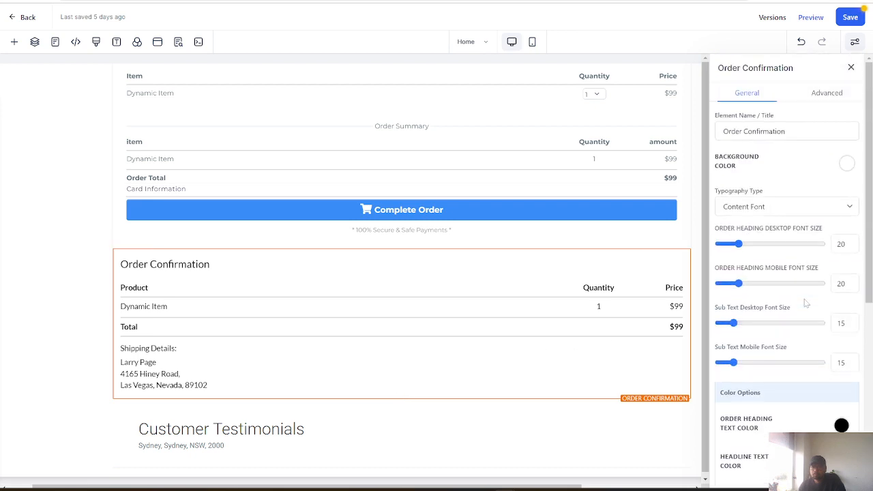
# Examine the Order Confirmation's advanced settings for the order title toggle, order title text and item text.
pyautogui.click(823, 99)
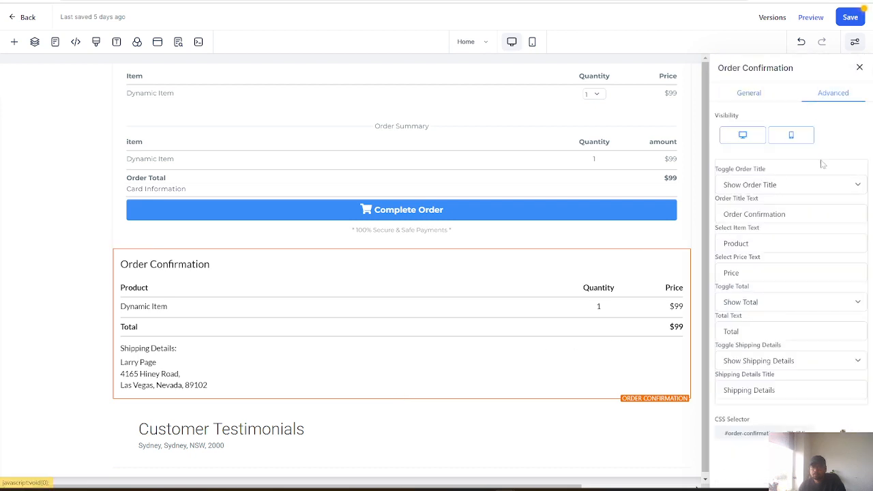
pyautogui.click(796, 186)
pyautogui.click(784, 209)
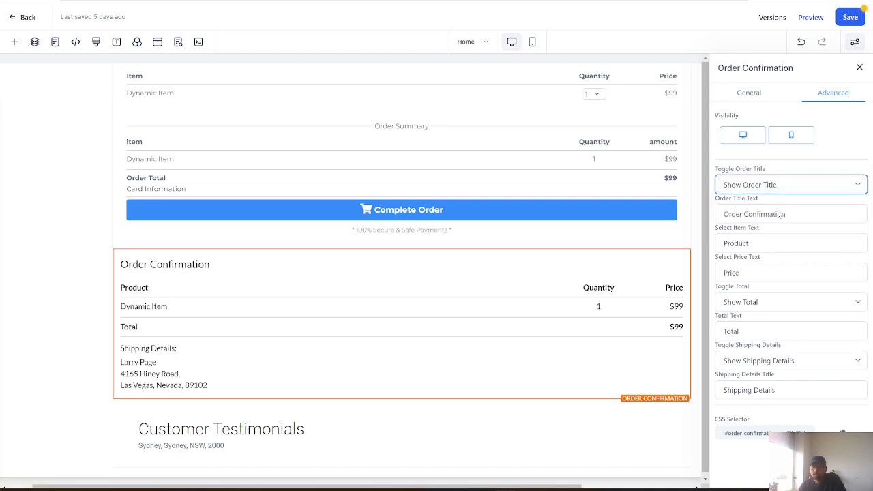
pyautogui.click(782, 187)
pyautogui.click(779, 200)
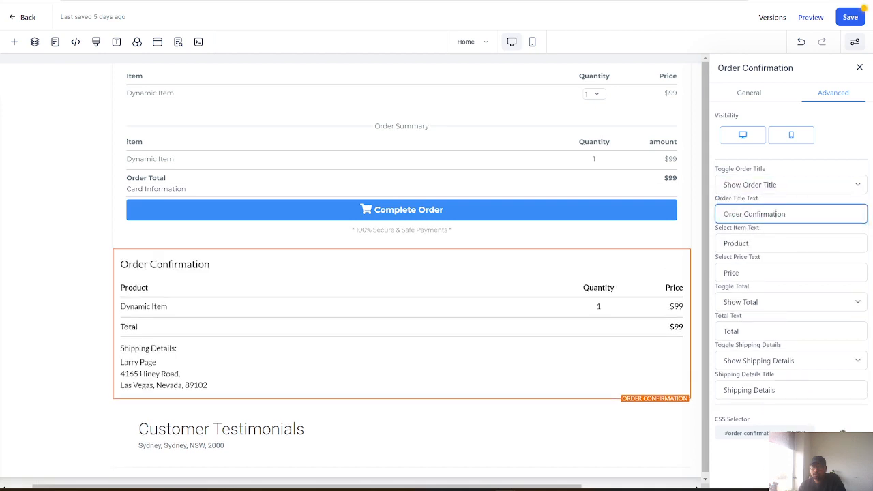
pyautogui.hotkey('ctrl', 'a')
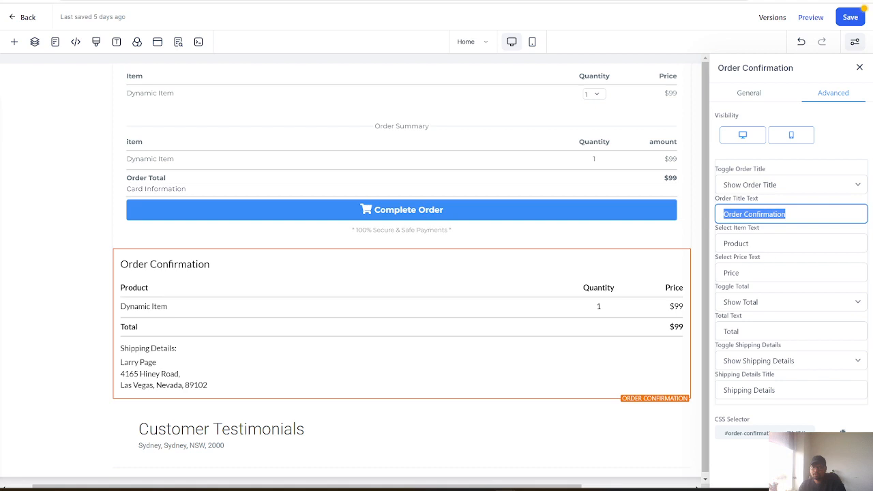
pyautogui.press('Tab')
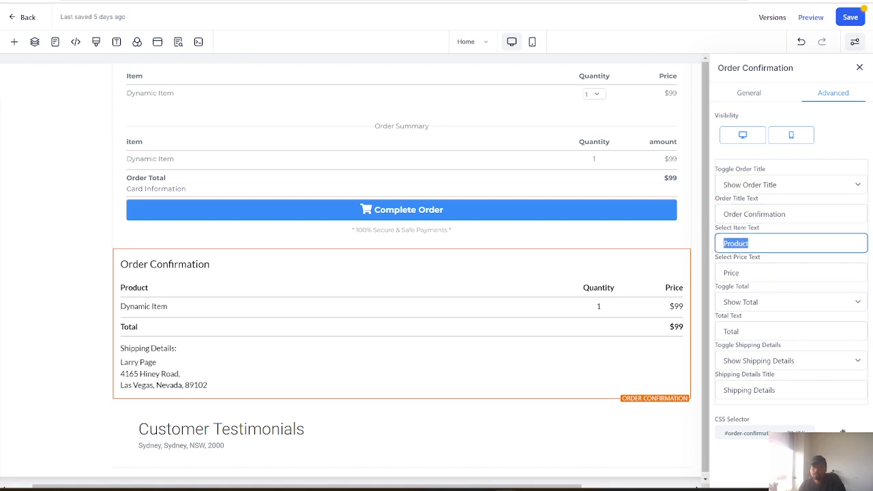
# Try hiding the Order Confirmation's shipping details, and set them back to Show Shipping Details.
pyautogui.click(787, 361)
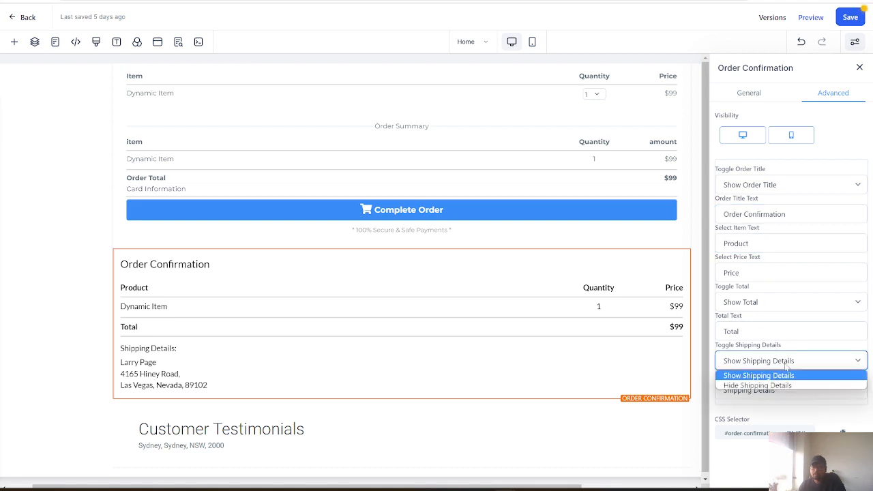
pyautogui.click(782, 386)
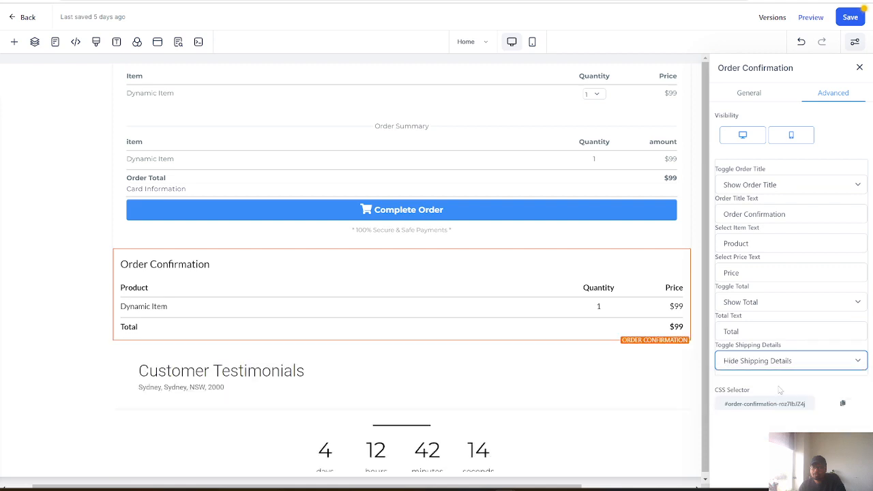
pyautogui.click(786, 362)
pyautogui.click(777, 377)
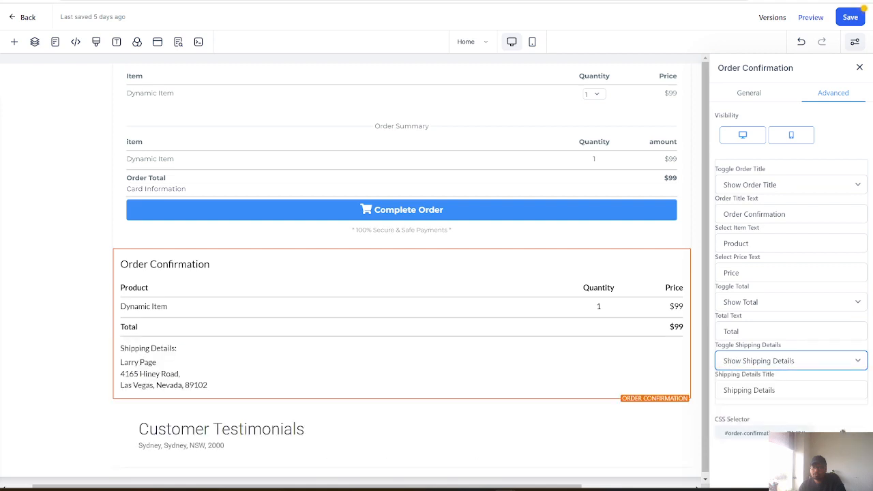
# Locate the Shipping Details title setting and its matching heading in the Order Confirmation element.
pyautogui.moveTo(780, 391); pyautogui.dragTo(705, 392)
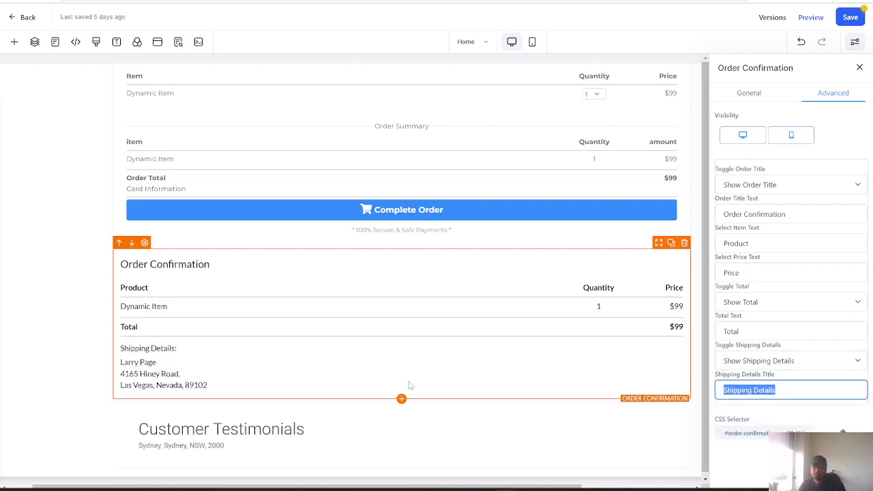
pyautogui.moveTo(119, 349); pyautogui.dragTo(194, 350)
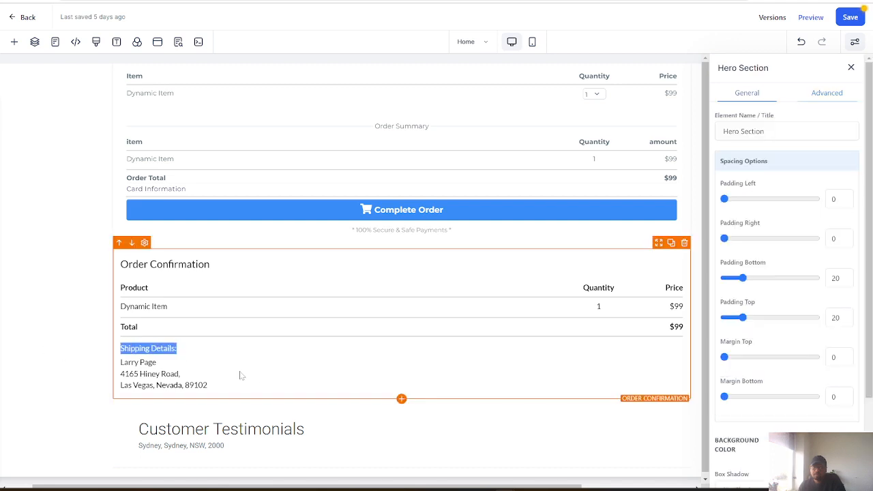
pyautogui.click(260, 371)
pyautogui.scroll(-3, 477, 397)
pyautogui.scroll(4, 528, 376)
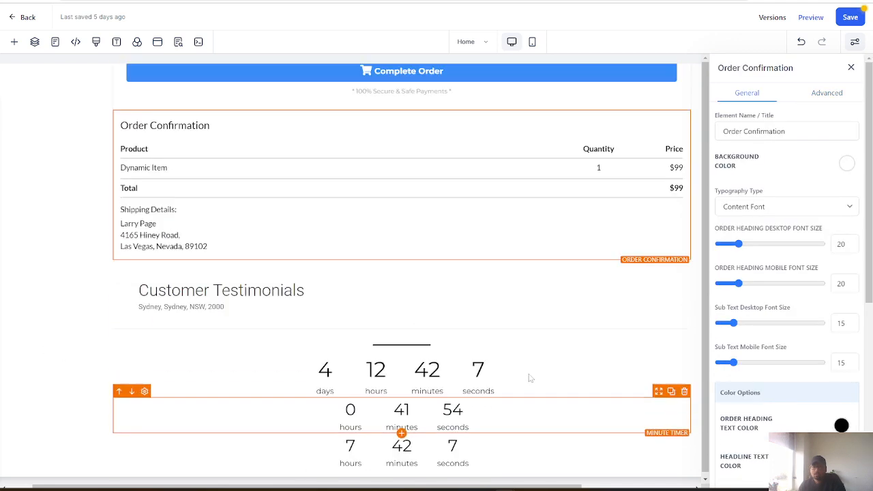
# Open the list of available elements and review the elements placed on the page, up to the video.
pyautogui.click(14, 42)
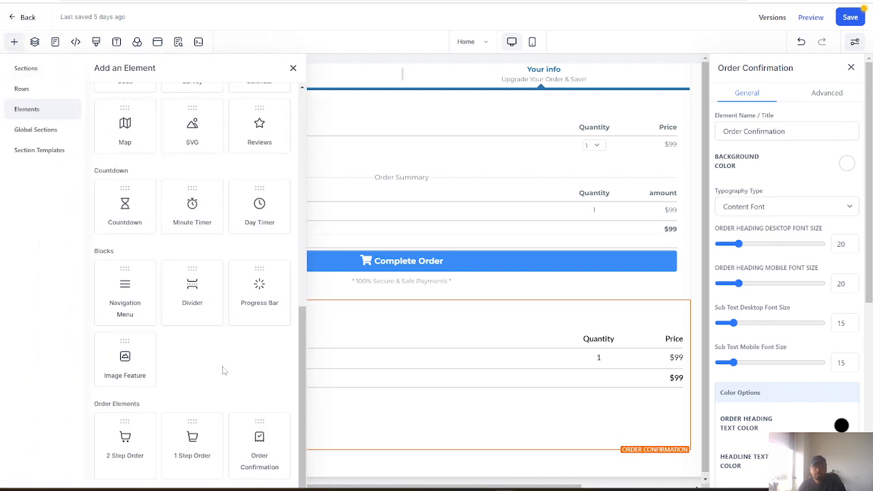
pyautogui.scroll(5, 222, 327)
pyautogui.scroll(2, 187, 298)
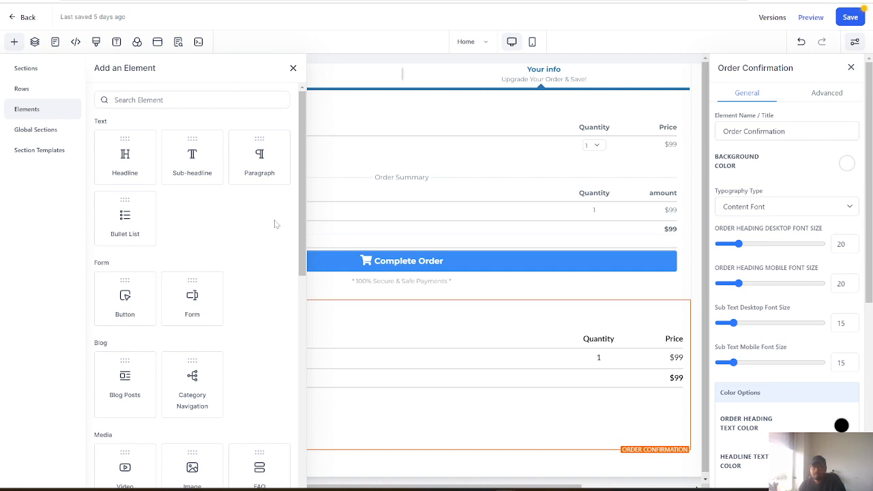
pyautogui.scroll(5, 462, 195)
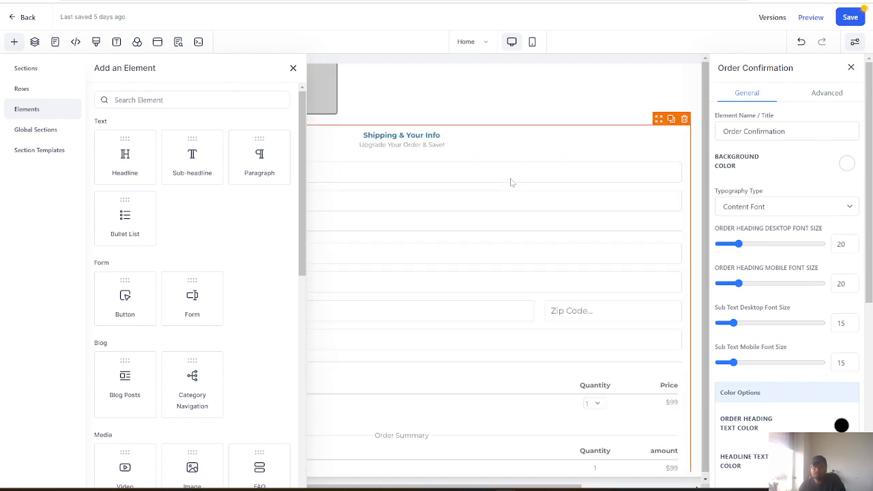
pyautogui.click(638, 138)
pyautogui.click(515, 172)
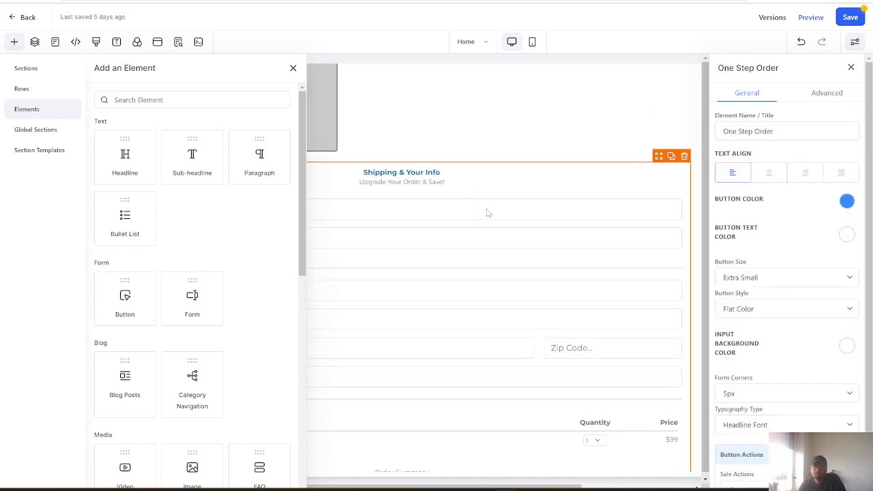
pyautogui.scroll(15, 483, 240)
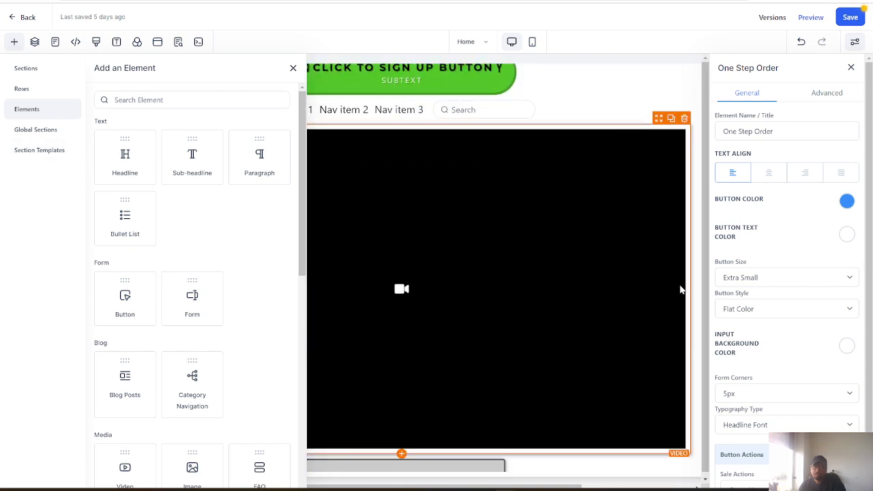
# Check which section templates and global sections are available to add to the page.
pyautogui.scroll(4, 679, 285)
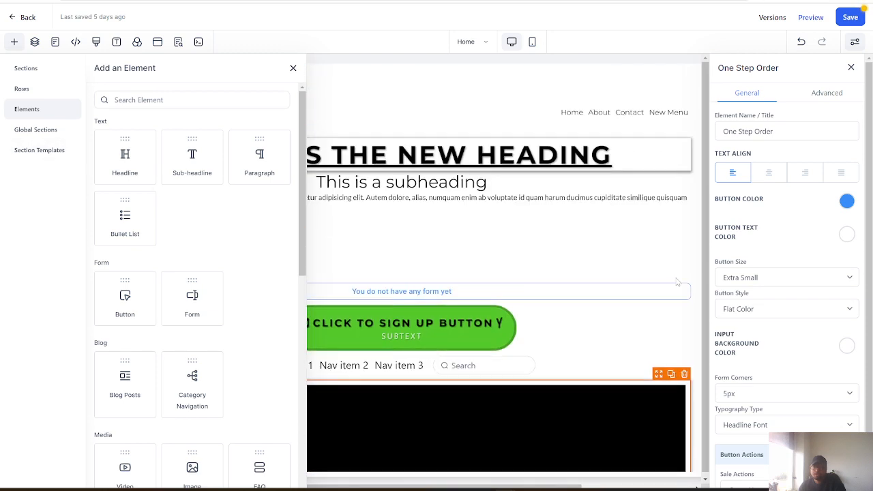
pyautogui.click(636, 73)
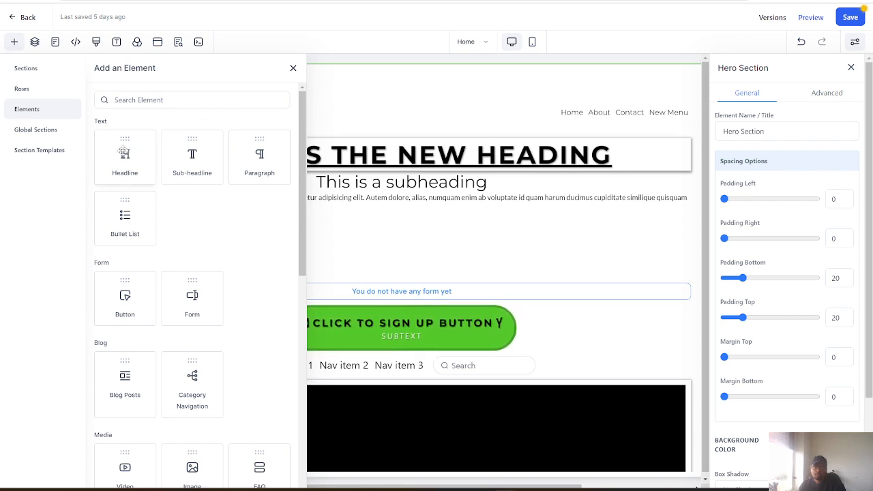
pyautogui.click(28, 151)
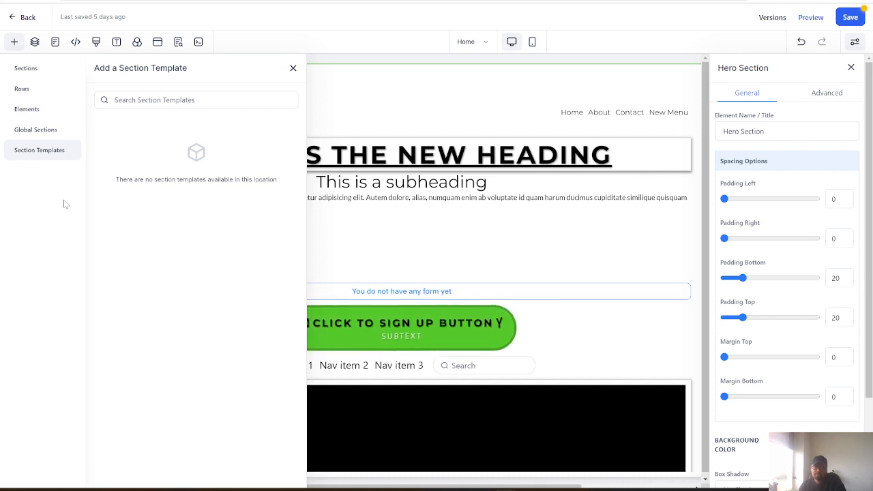
pyautogui.click(23, 130)
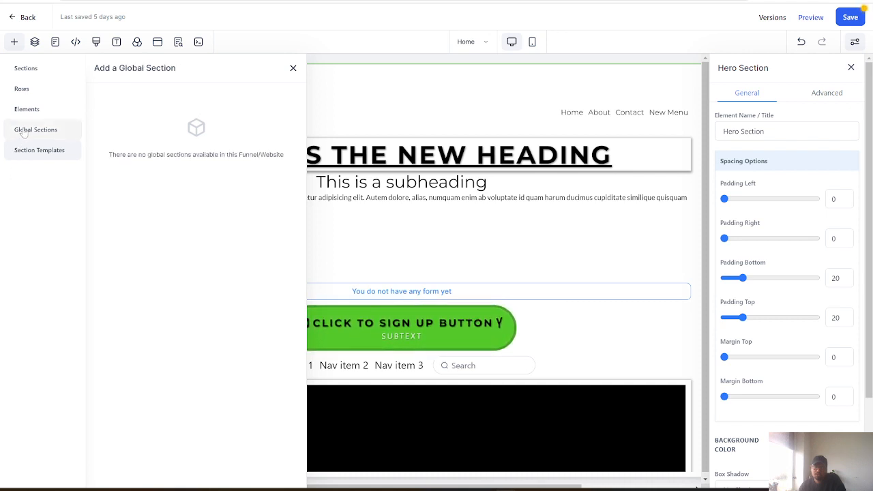
pyautogui.click(30, 151)
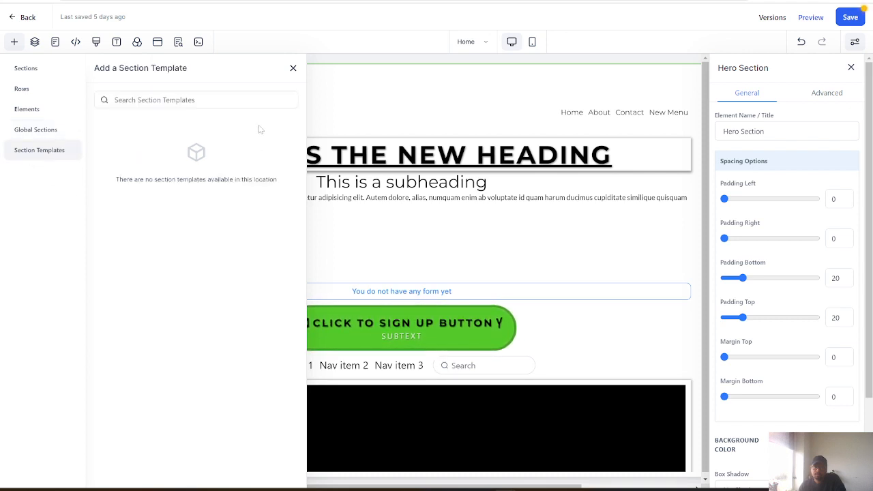
# Show the page's layers and expand the Hero Section and its 1 Column Row to reach the 1st Column Hero.
pyautogui.click(34, 42)
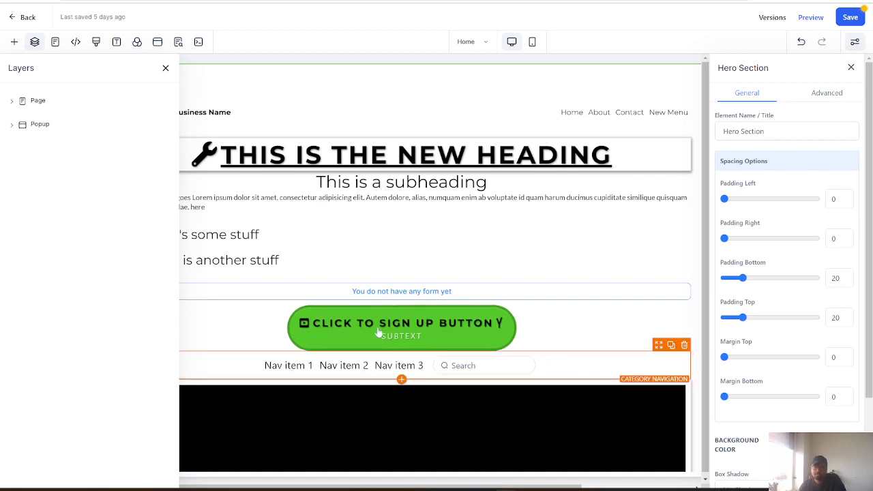
pyautogui.click(11, 101)
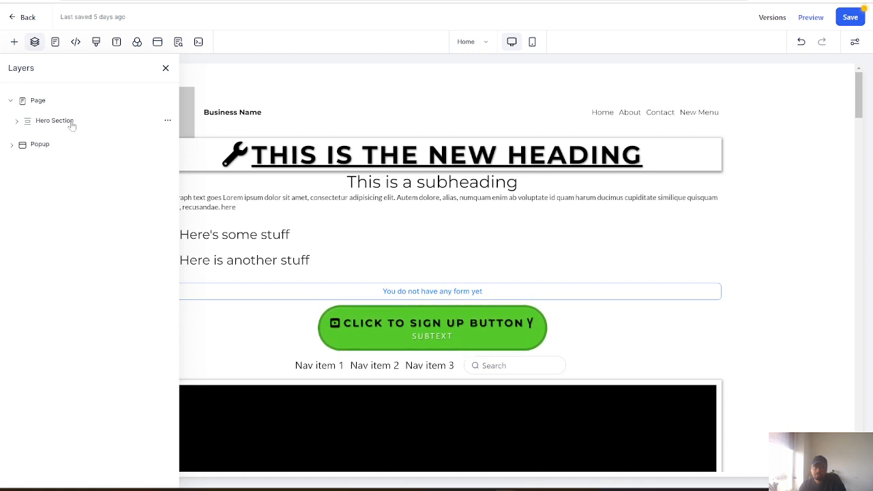
pyautogui.click(16, 121)
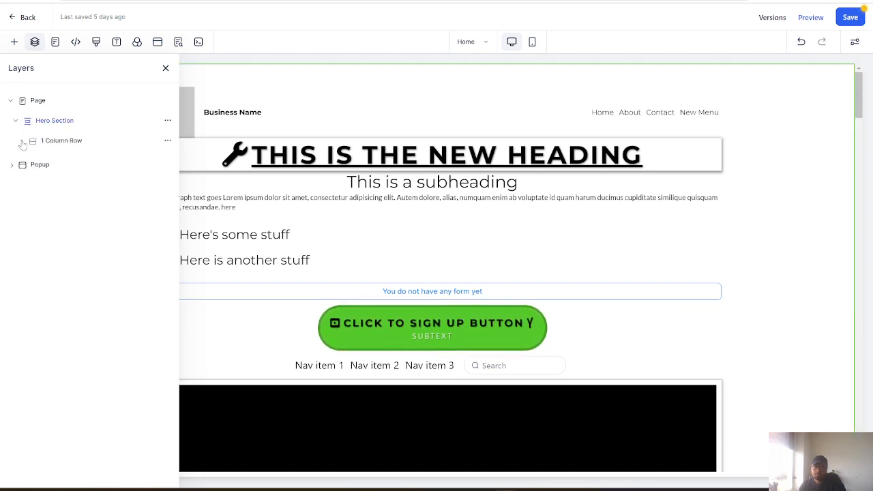
pyautogui.click(22, 141)
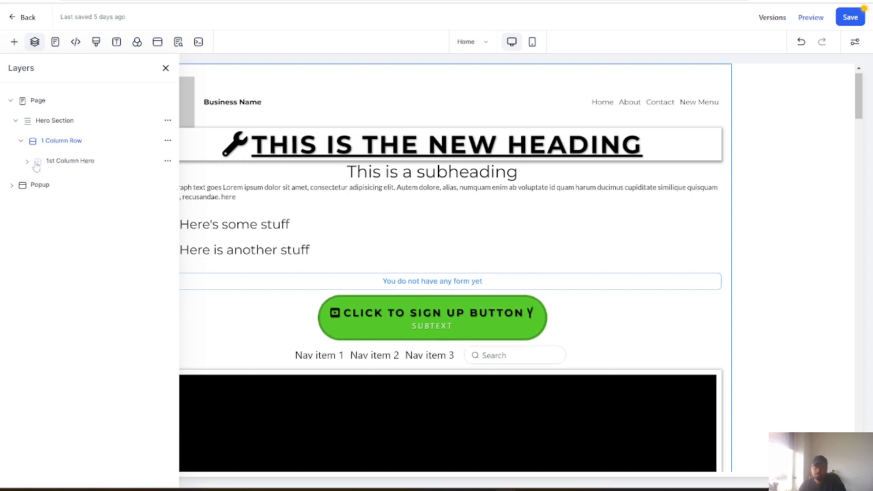
pyautogui.click(23, 164)
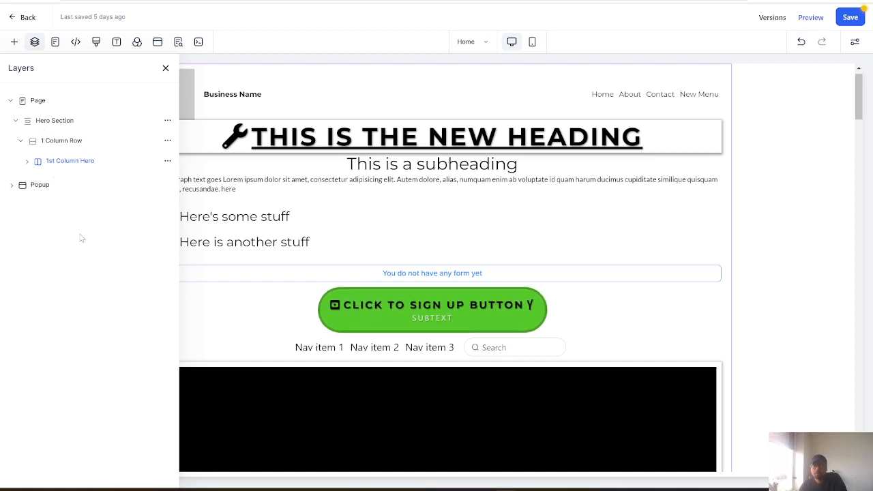
# Examine the Template and Global section options for saving the Hero Section as an asset, and close the dialog without saving.
pyautogui.click(168, 121)
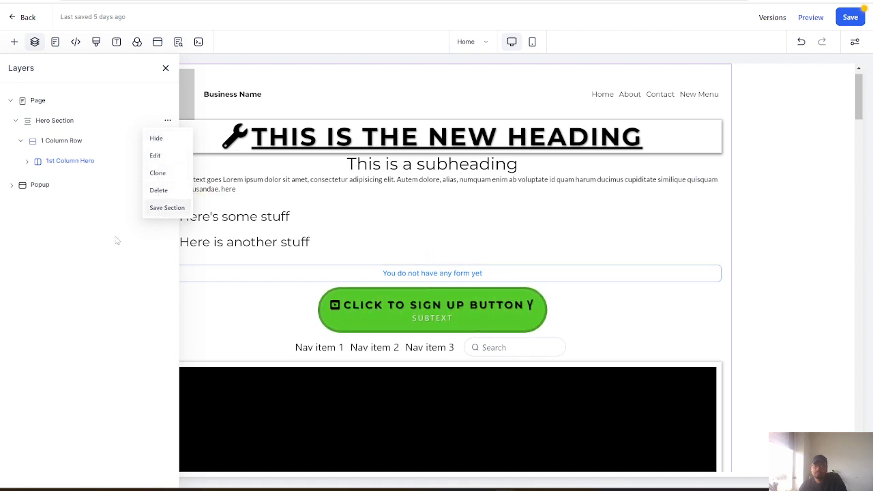
pyautogui.click(167, 208)
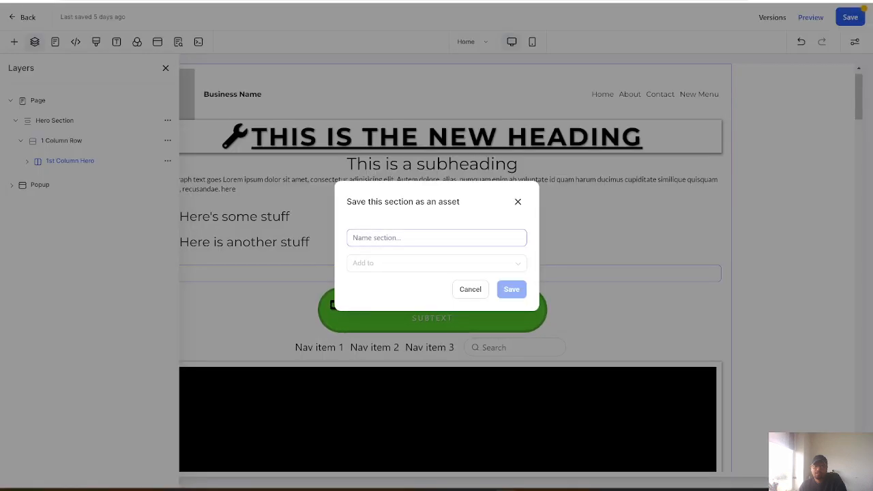
pyautogui.click(388, 263)
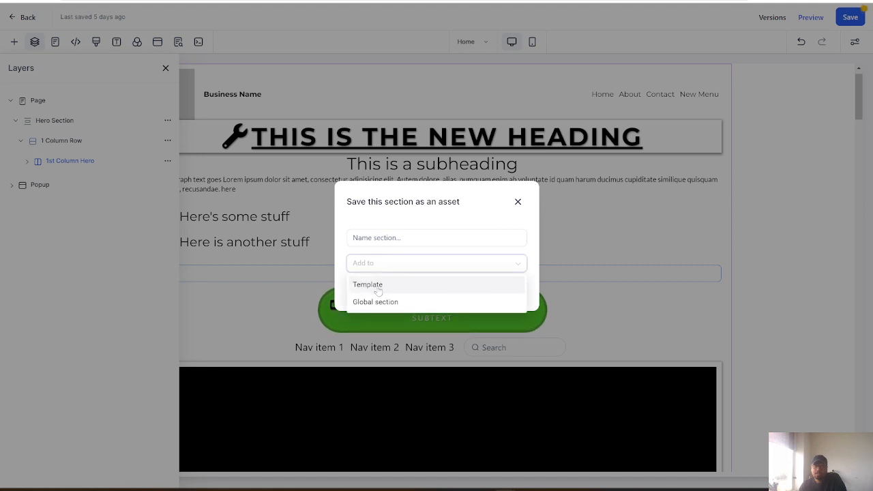
pyautogui.click(382, 238)
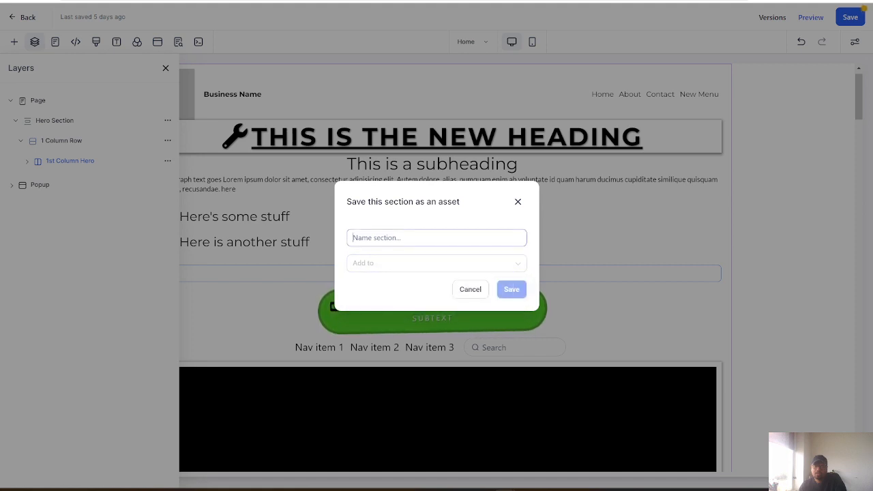
pyautogui.click(380, 269)
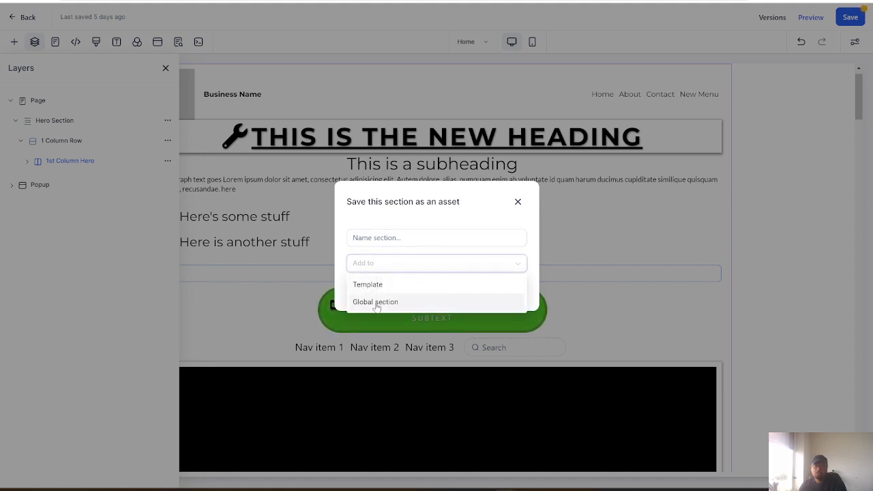
pyautogui.click(518, 202)
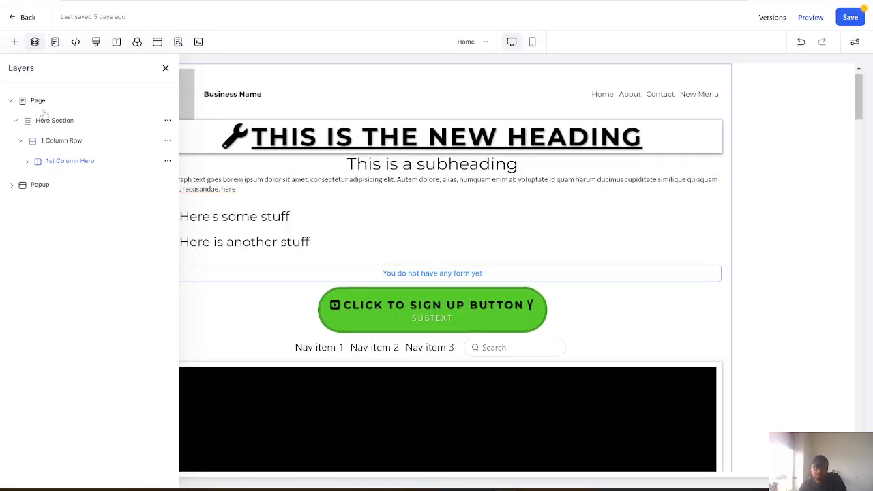
# Review where saved global sections and section templates are listed for adding to the page.
pyautogui.click(14, 43)
pyautogui.click(37, 129)
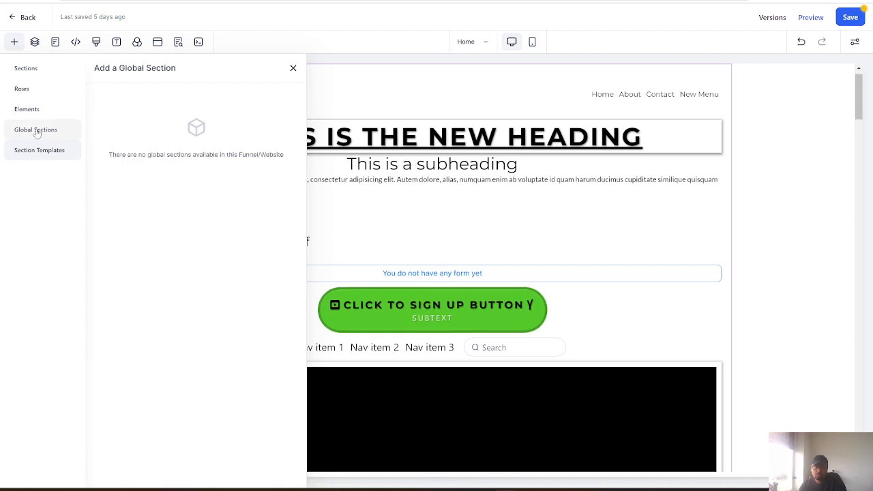
pyautogui.click(35, 151)
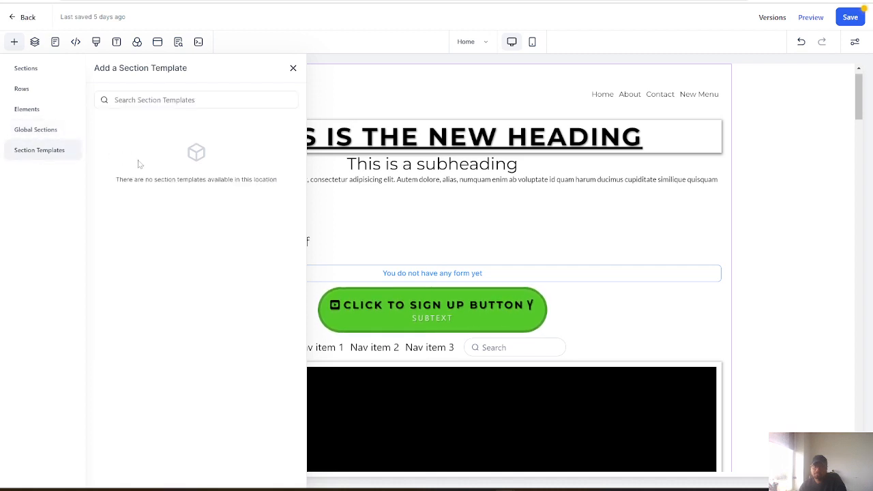
pyautogui.click(293, 69)
# Open the page's Popup from the layers and add a 1 Column row to it.
pyautogui.click(35, 42)
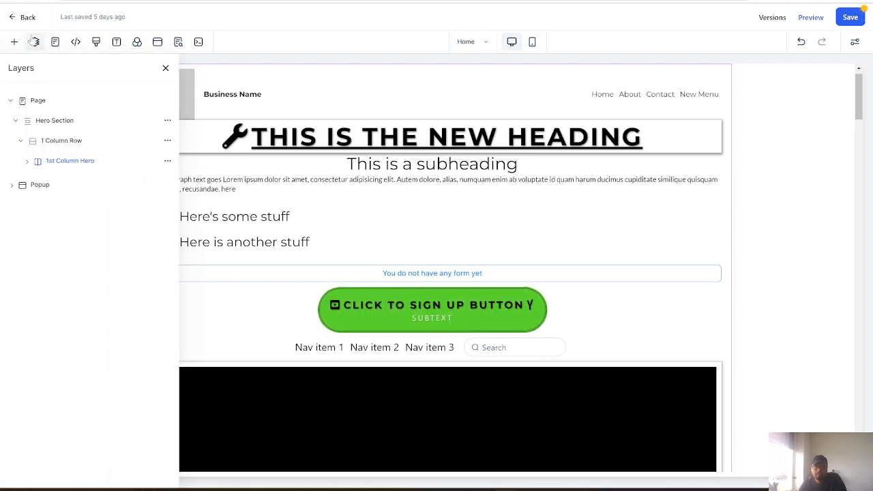
pyautogui.click(33, 191)
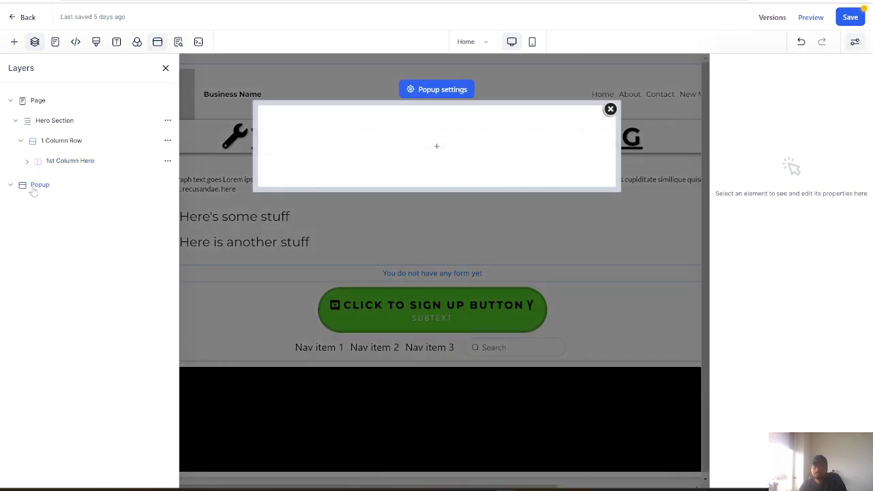
pyautogui.moveTo(386, 176)
pyautogui.click(442, 147)
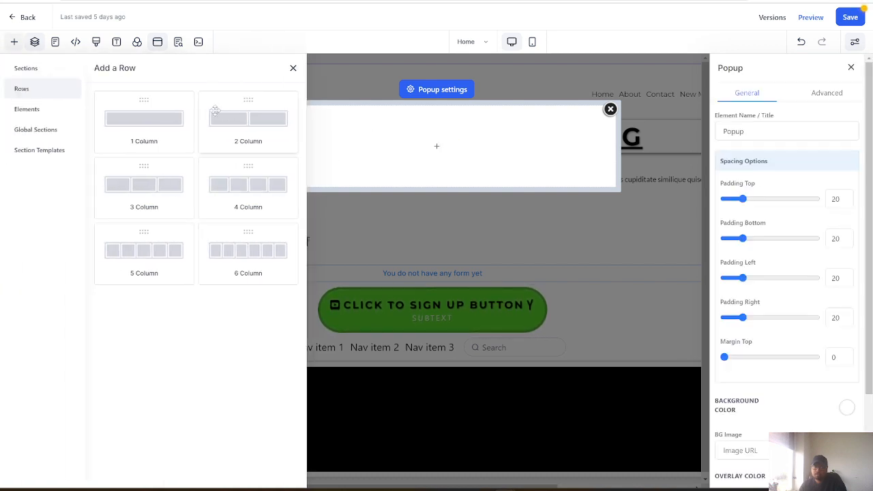
pyautogui.click(148, 129)
# Search the elements for "pro" and place a Progress Bar in the popup's column.
pyautogui.click(443, 161)
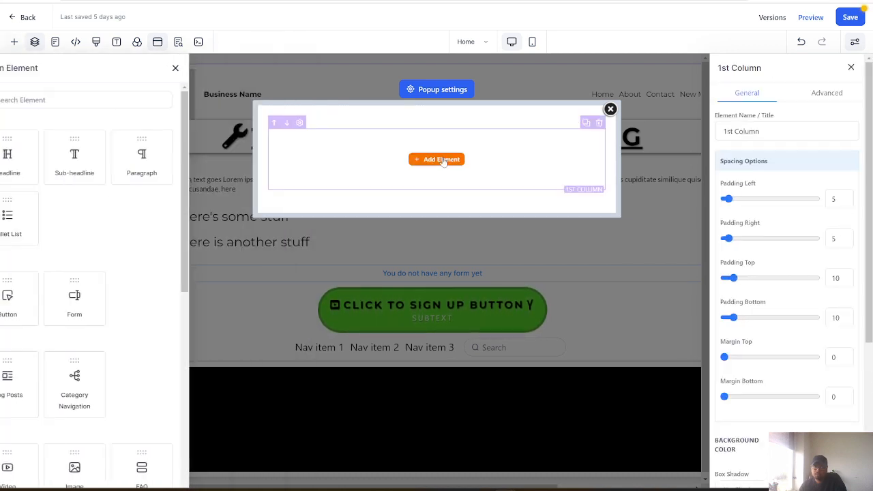
pyautogui.scroll(-5, 230, 278)
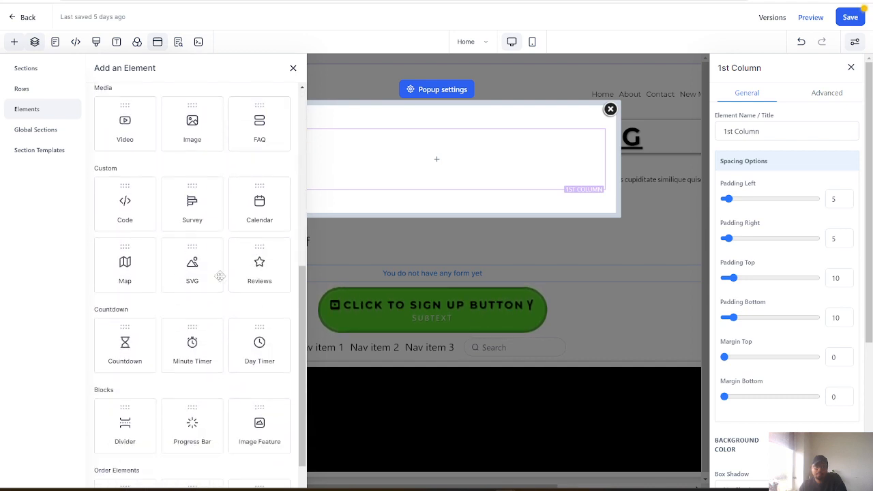
pyautogui.scroll(4, 209, 275)
pyautogui.scroll(3, 198, 224)
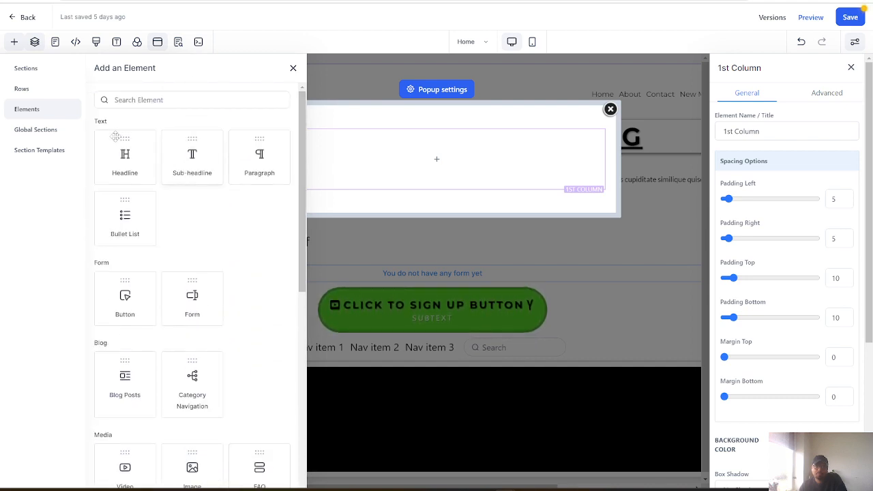
pyautogui.click(114, 99)
pyautogui.write('pro')
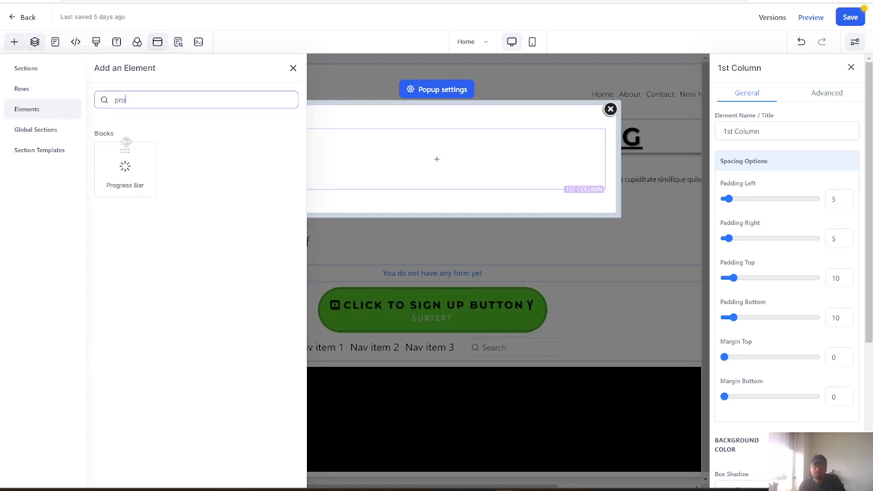
pyautogui.moveTo(126, 141); pyautogui.dragTo(439, 142)
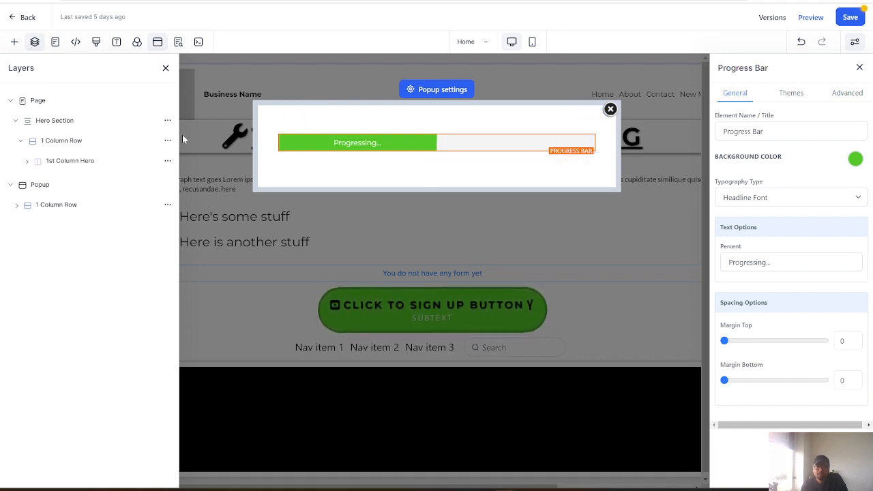
# Add a Survey element below the popup's progress bar and assign "survey 0" to it.
pyautogui.click(13, 42)
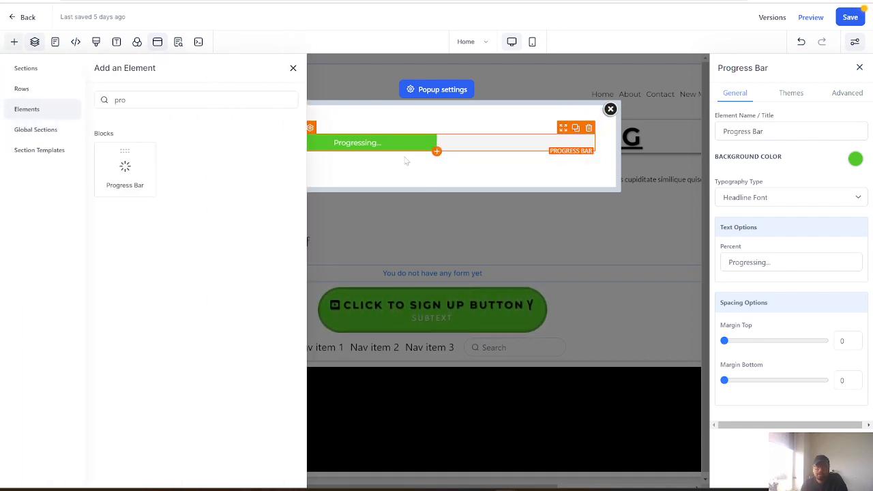
pyautogui.write('for')
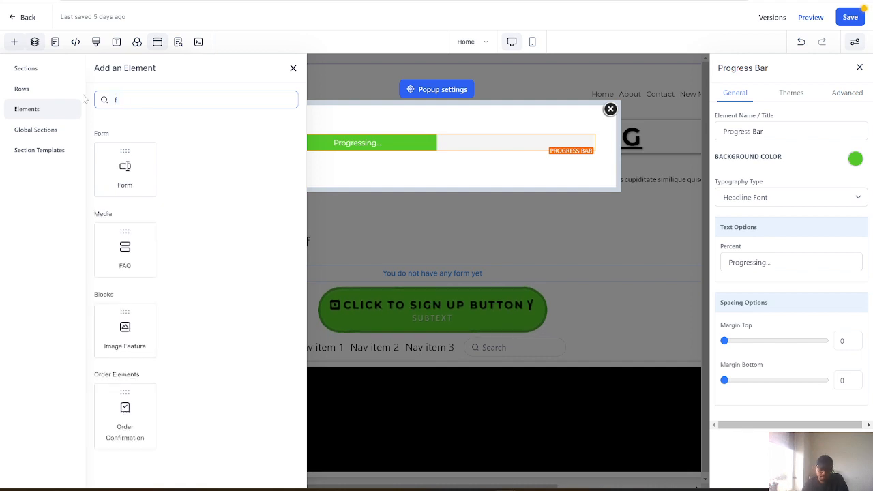
pyautogui.press('BackSpace')
pyautogui.press('BackSpace')
pyautogui.press('BackSpace')
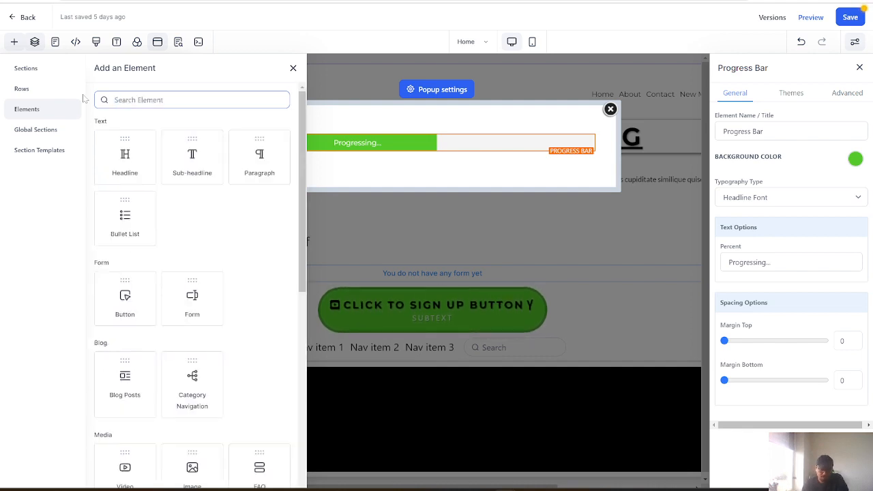
pyautogui.write('sur')
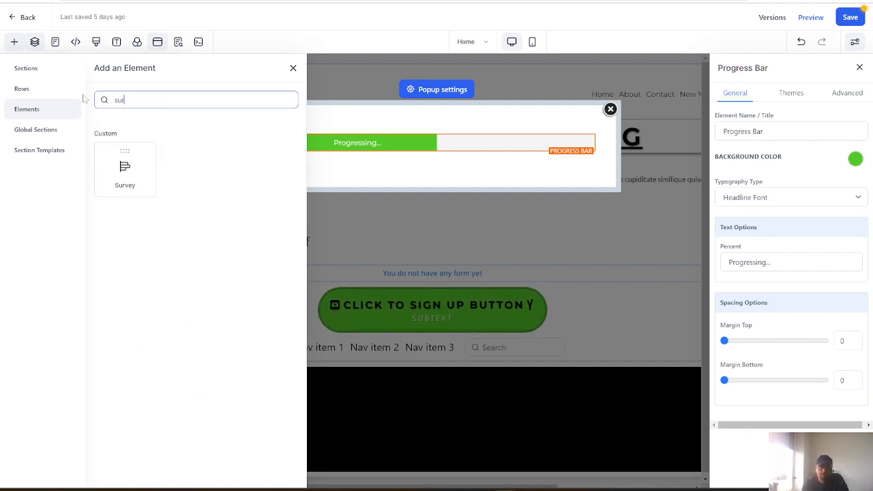
pyautogui.click(130, 161)
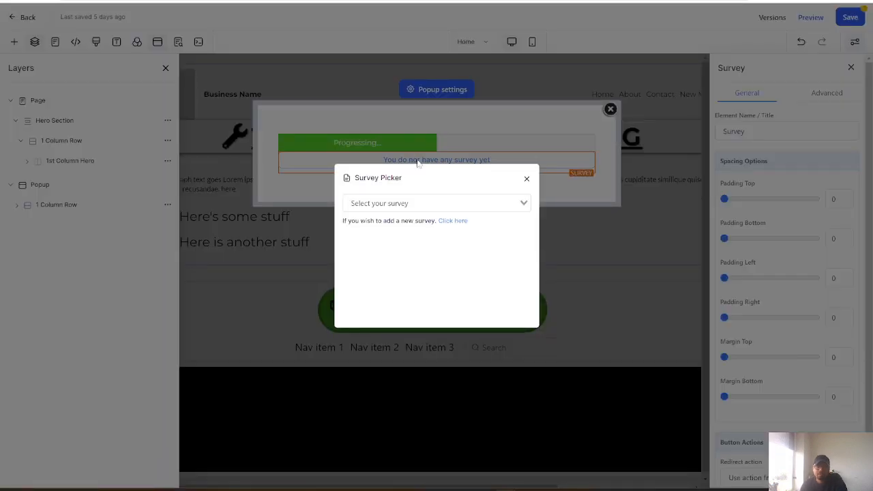
pyautogui.click(523, 203)
pyautogui.click(403, 223)
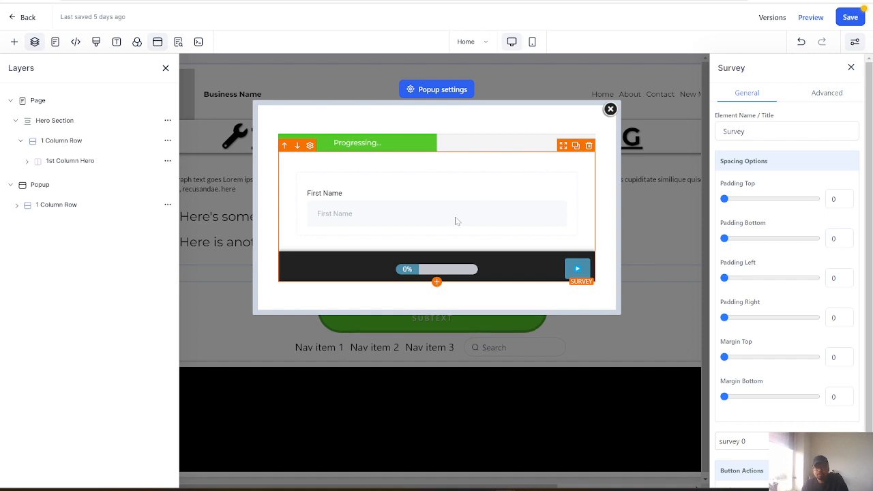
# Insert a Headline element between the popup's progress bar and survey, and select its text.
pyautogui.click(437, 150)
pyautogui.click(80, 105)
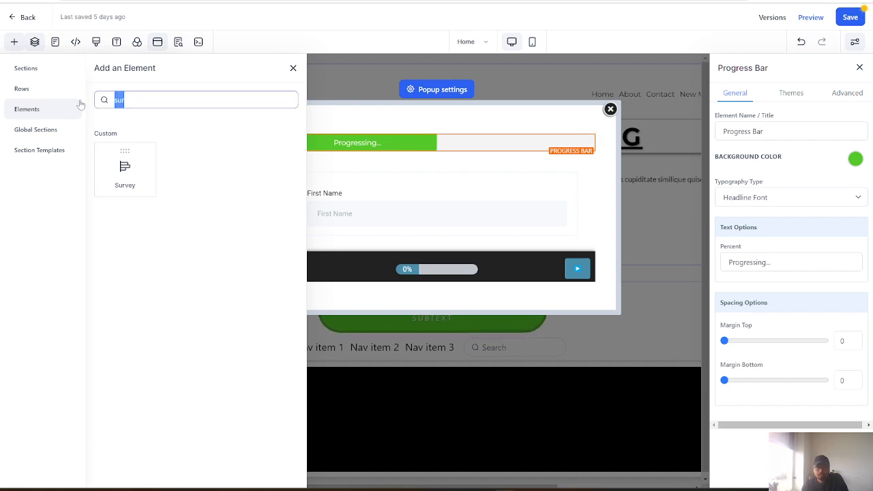
pyautogui.write('he')
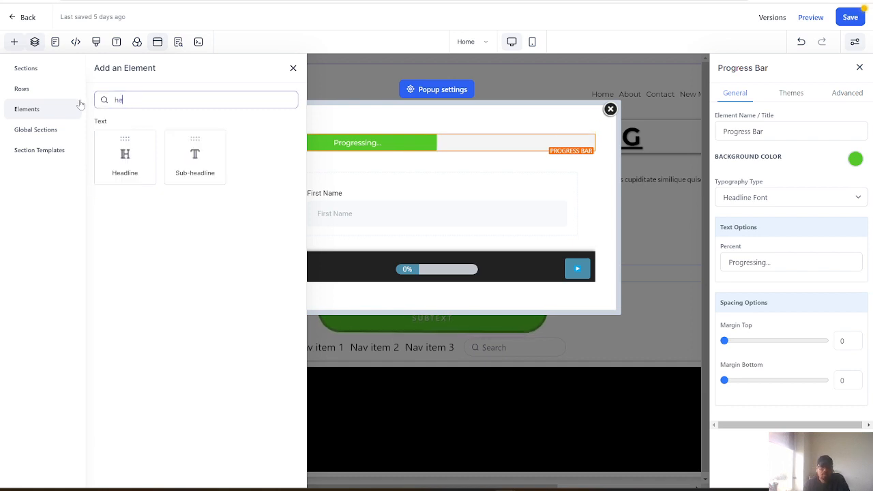
pyautogui.click(125, 156)
pyautogui.click(437, 162)
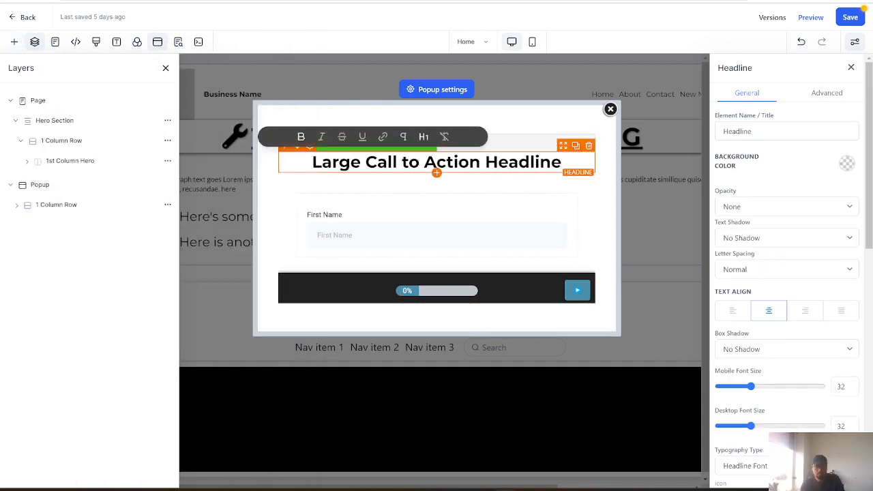
# Replace the popup headline's text with "Complete this survey" and leave text editing.
pyautogui.hotkey('ctrl', 'a')
pyautogui.write('Complete')
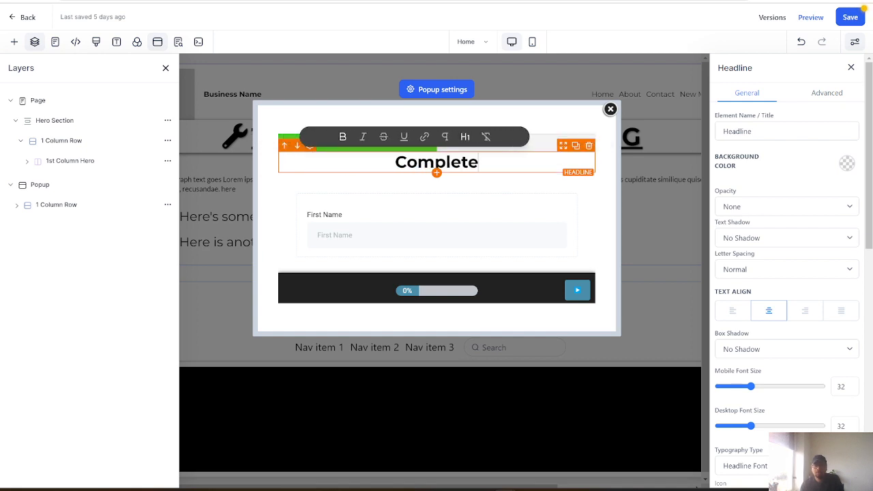
pyautogui.write(' this surve')
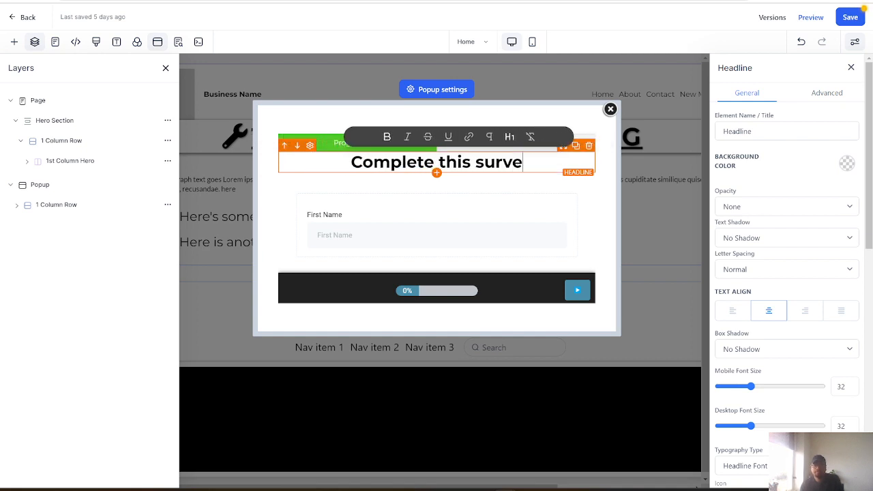
pyautogui.write('u')
pyautogui.press('BackSpace')
pyautogui.write('y')
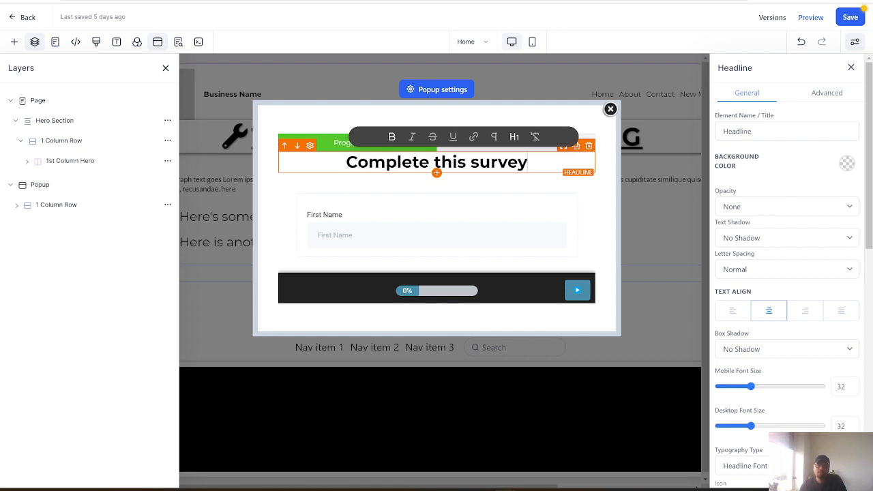
pyautogui.click(292, 180)
pyautogui.click(271, 204)
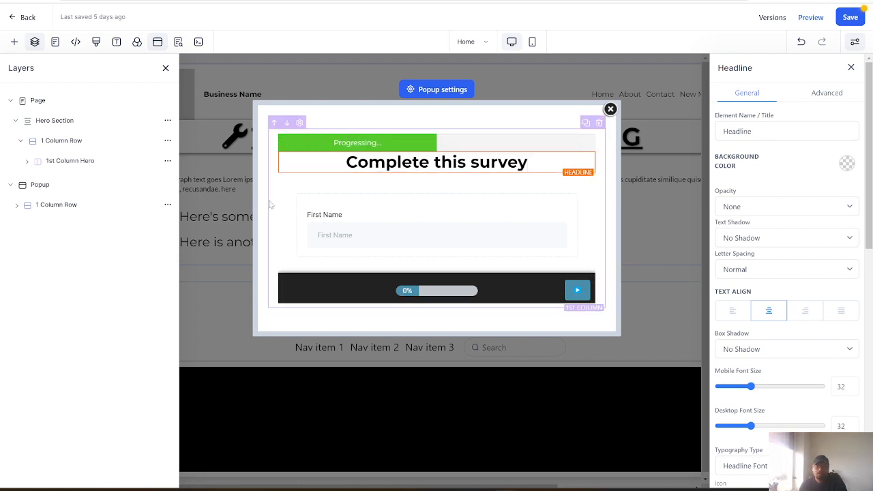
# Set the top padding of the popup's "Complete this survey" headline to 19.
pyautogui.click(437, 162)
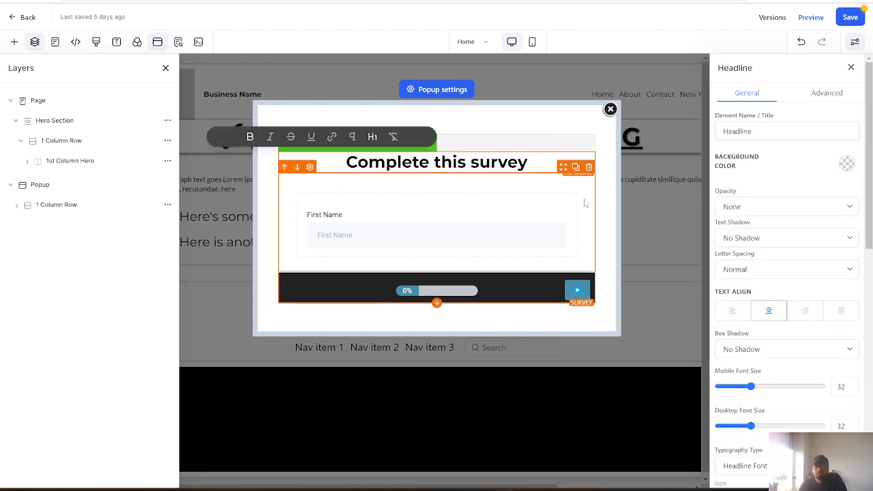
pyautogui.scroll(-7, 789, 354)
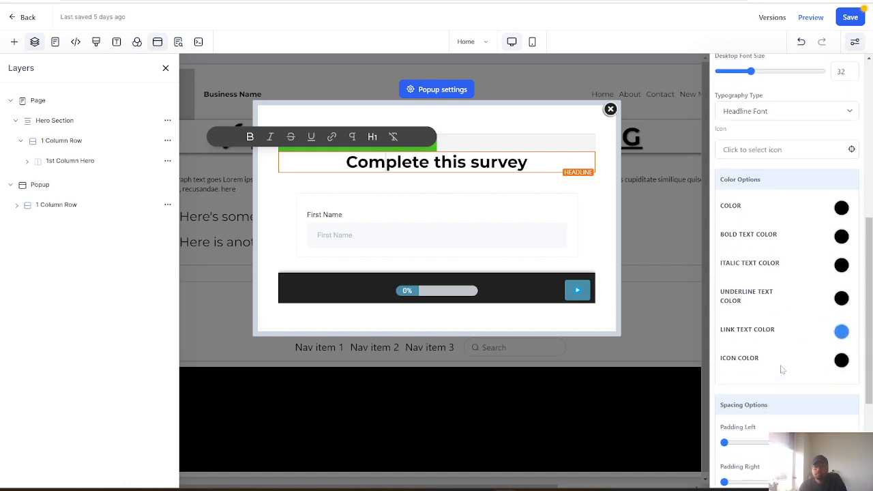
pyautogui.moveTo(726, 365); pyautogui.dragTo(742, 365)
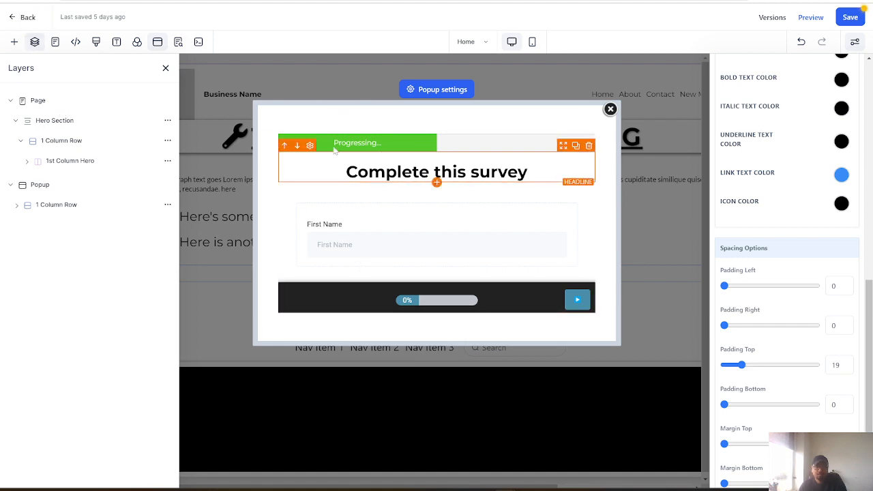
# Check the list of pages in the builder.
pyautogui.click(34, 44)
pyautogui.click(34, 43)
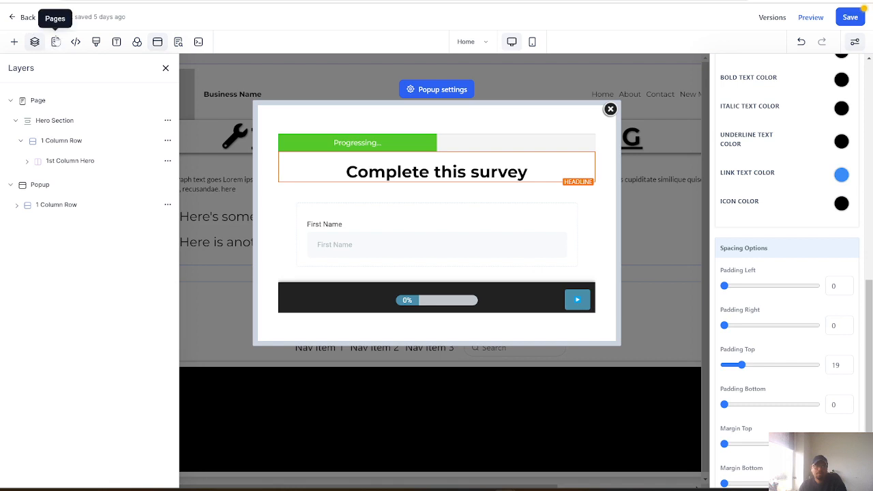
pyautogui.click(55, 42)
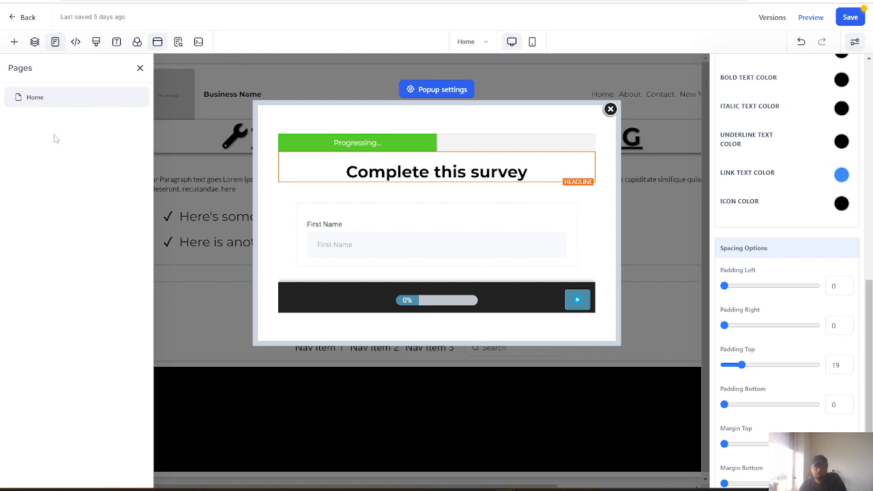
# Look at the header and footer tracking code editors, and cancel without adding any code.
pyautogui.click(77, 45)
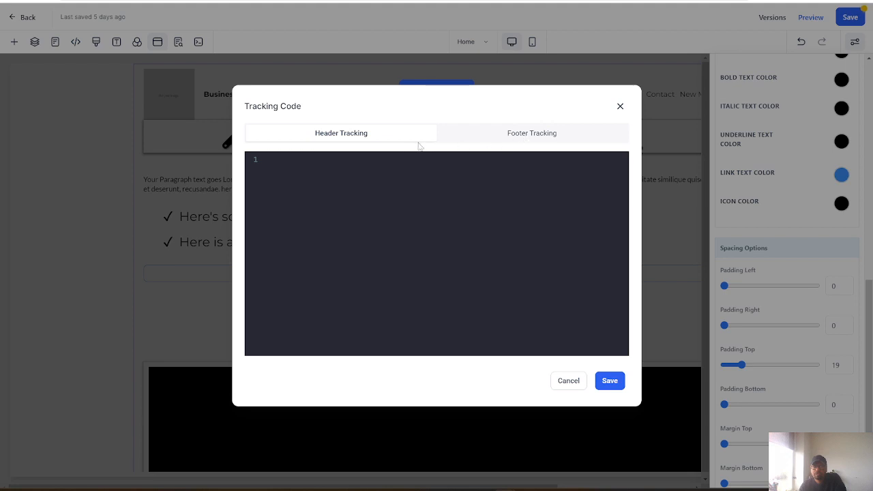
pyautogui.click(335, 176)
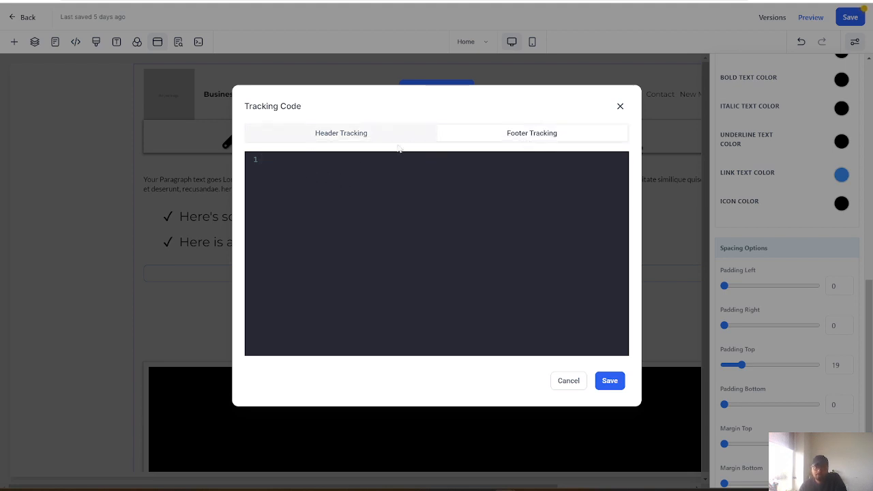
pyautogui.click(531, 134)
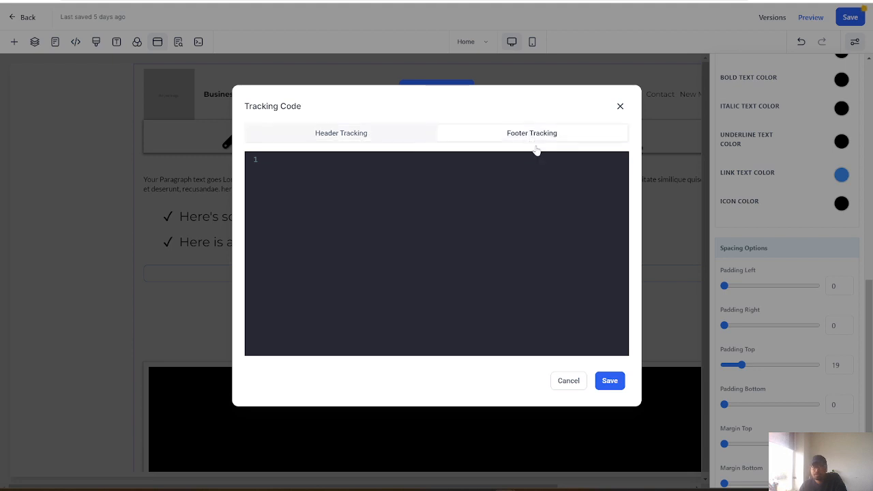
pyautogui.click(576, 384)
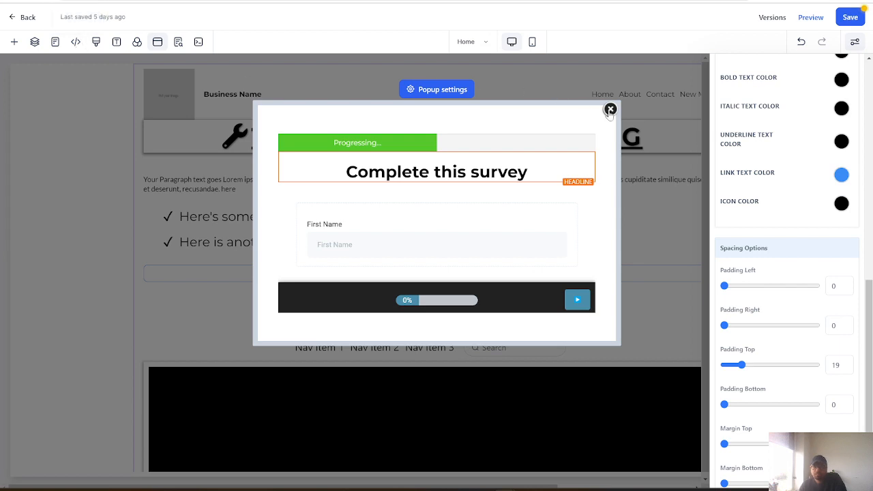
# Toggle Disable Popup and Close popup on clicking outside on and back off in the popup settings.
pyautogui.click(434, 91)
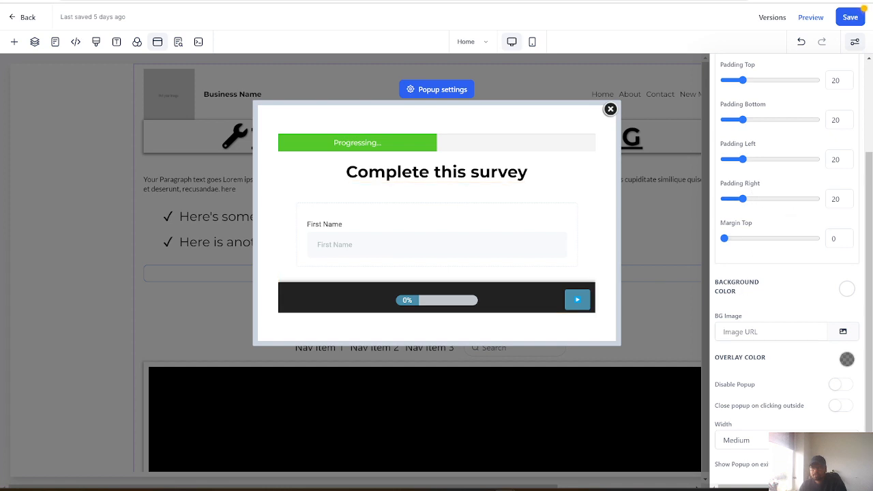
pyautogui.click(838, 387)
pyautogui.click(838, 387)
pyautogui.click(839, 408)
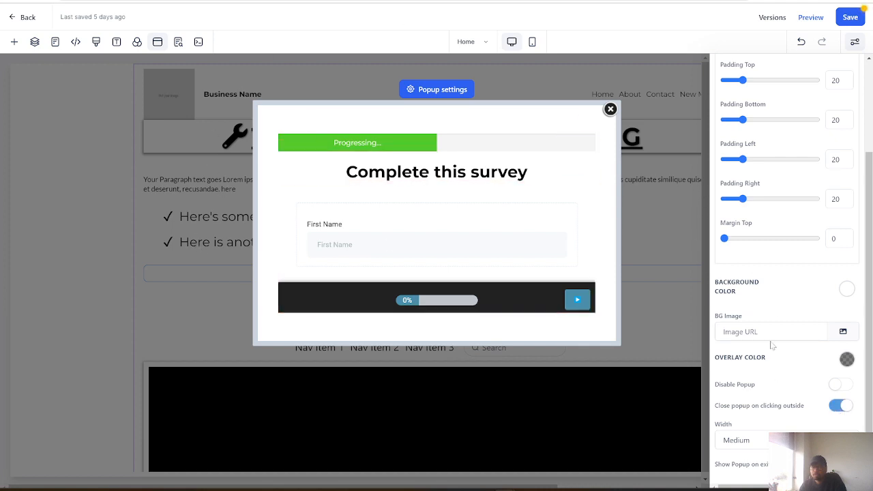
pyautogui.click(839, 406)
# Try the Full Page and Small widths for the popup, and return the width to Medium.
pyautogui.click(763, 440)
pyautogui.click(760, 456)
pyautogui.click(767, 440)
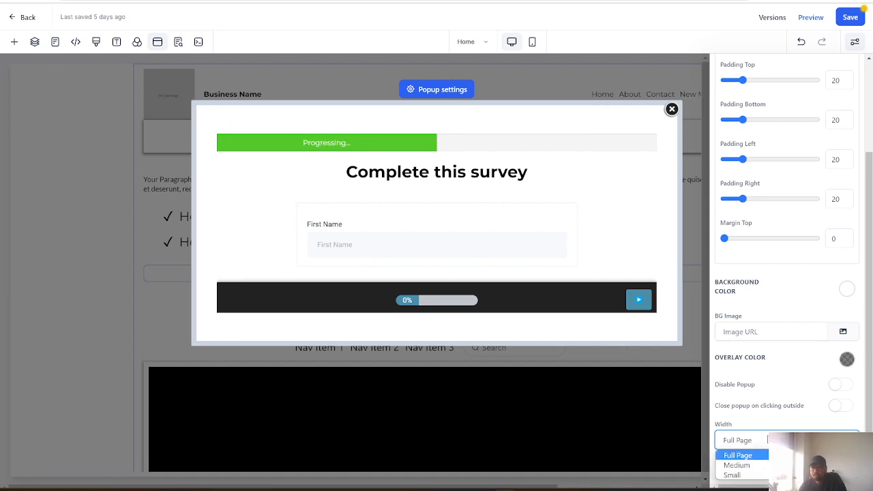
pyautogui.click(735, 475)
pyautogui.click(763, 441)
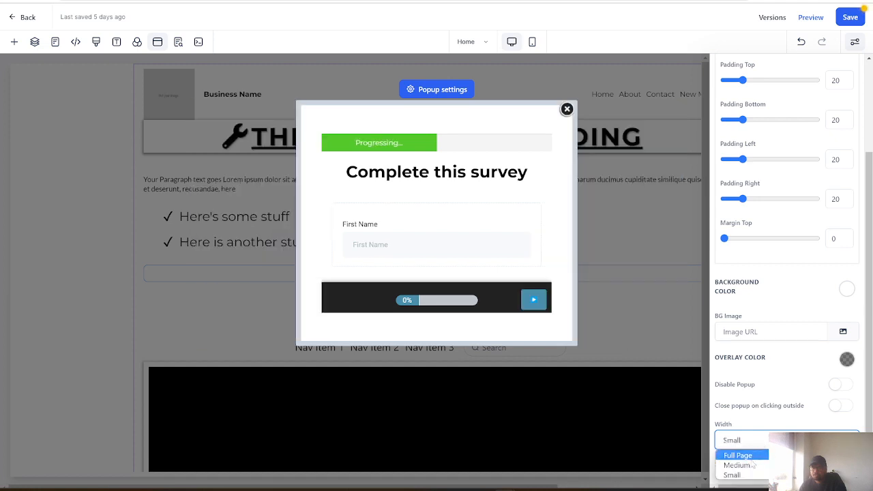
pyautogui.click(738, 465)
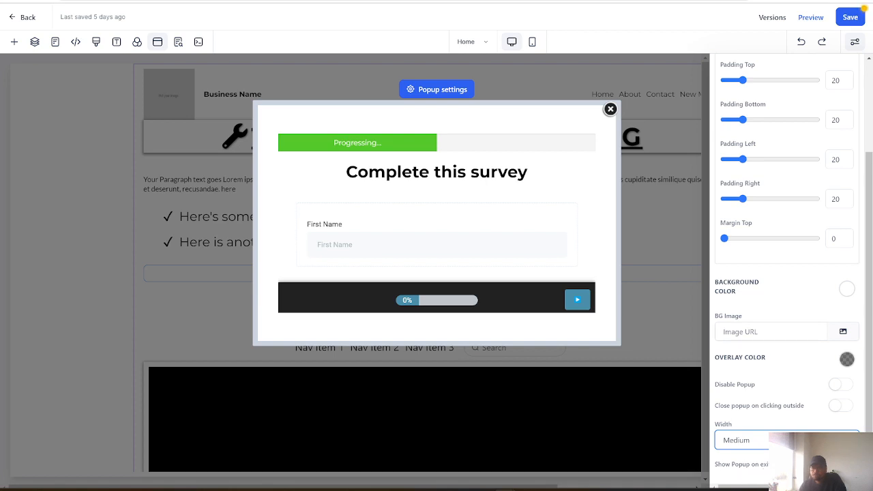
# Review the popup's advanced border and shadow options, close the popup and show the page's layers.
pyautogui.scroll(5, 809, 326)
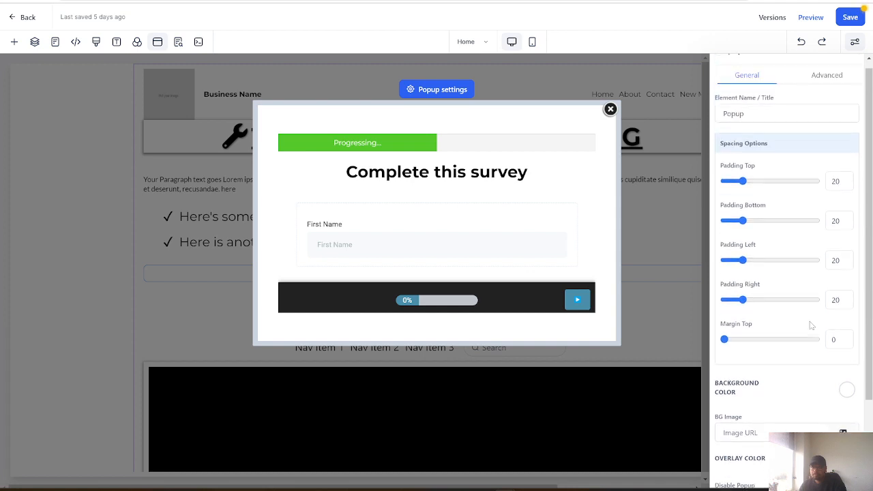
pyautogui.click(825, 96)
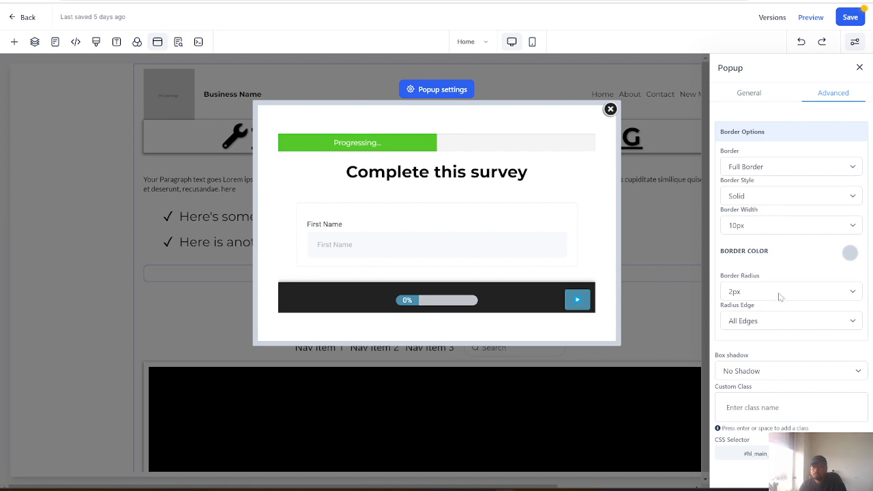
pyautogui.click(611, 109)
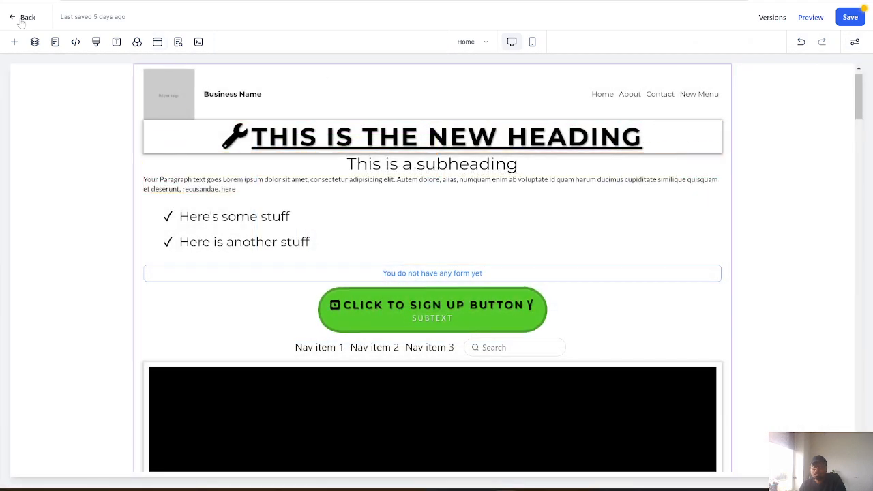
pyautogui.click(35, 42)
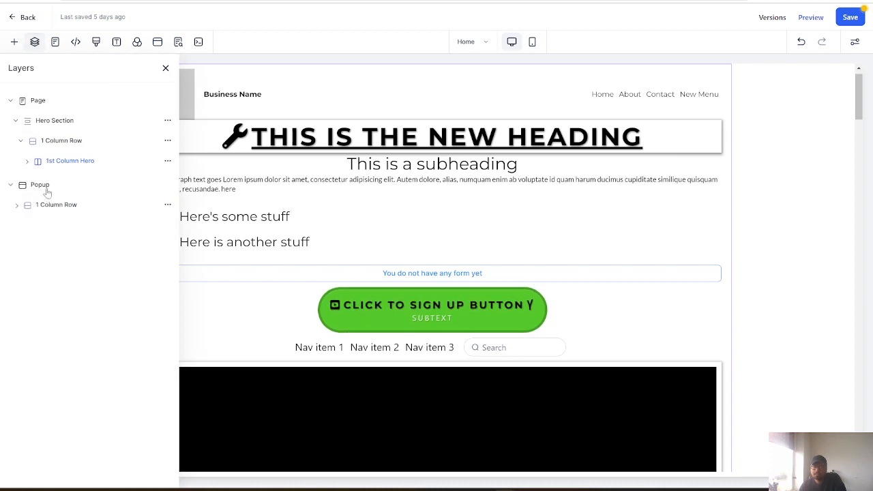
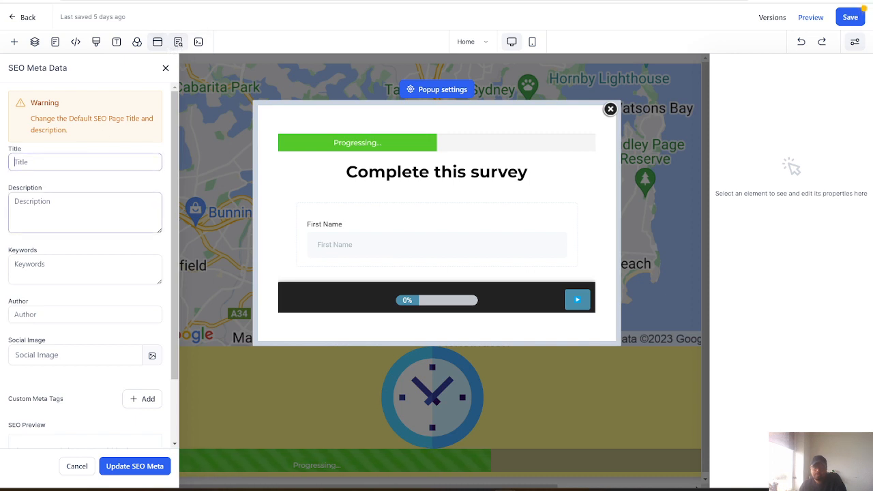
# Look through the SEO Meta Data fields, from title and description to custom meta tags and SEO preview.
pyautogui.scroll(-2, 45, 318)
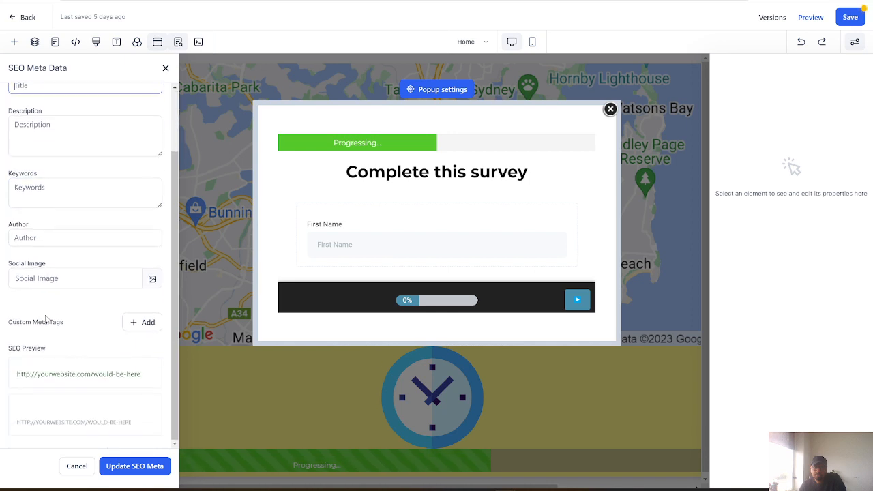
pyautogui.scroll(2, 87, 295)
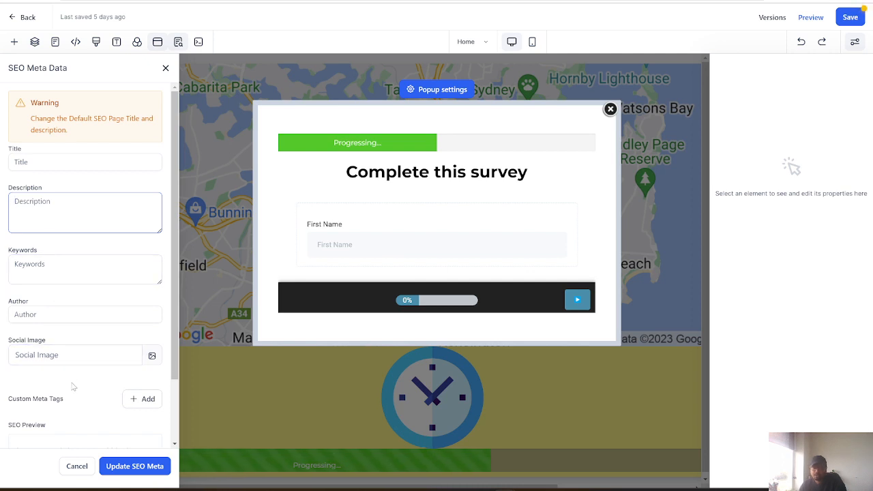
pyautogui.scroll(-3, 73, 387)
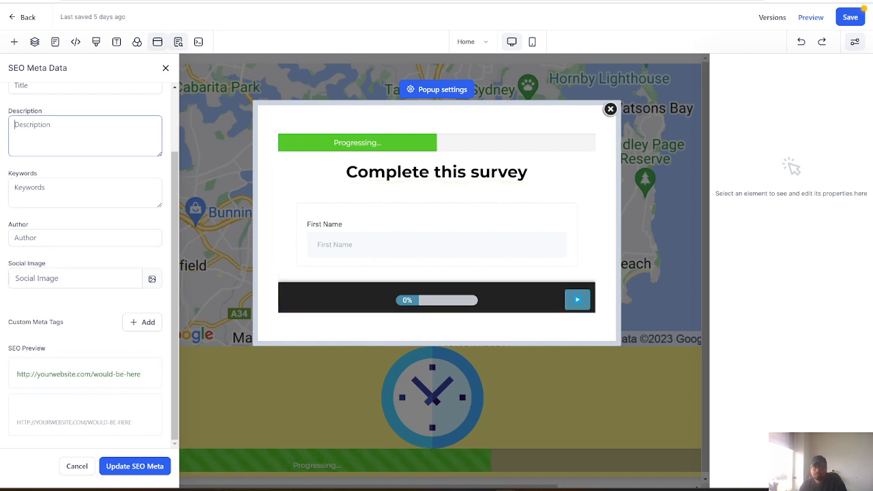
pyautogui.scroll(3, 68, 218)
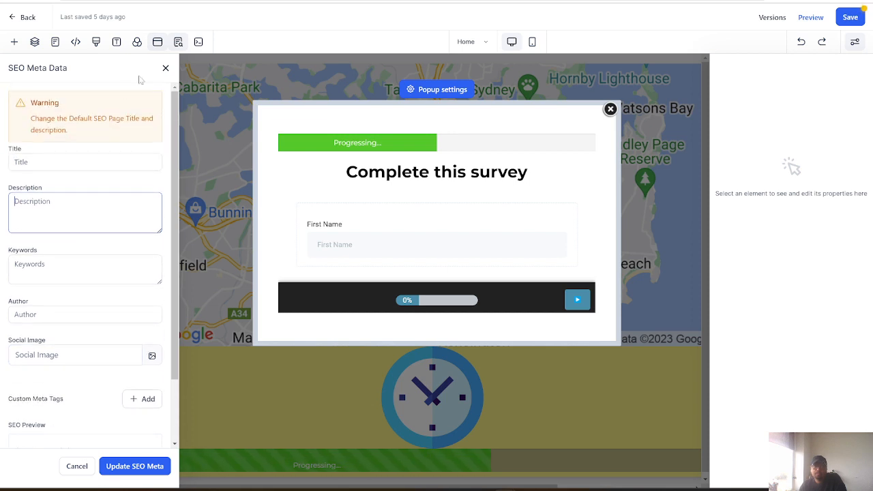
pyautogui.click(198, 42)
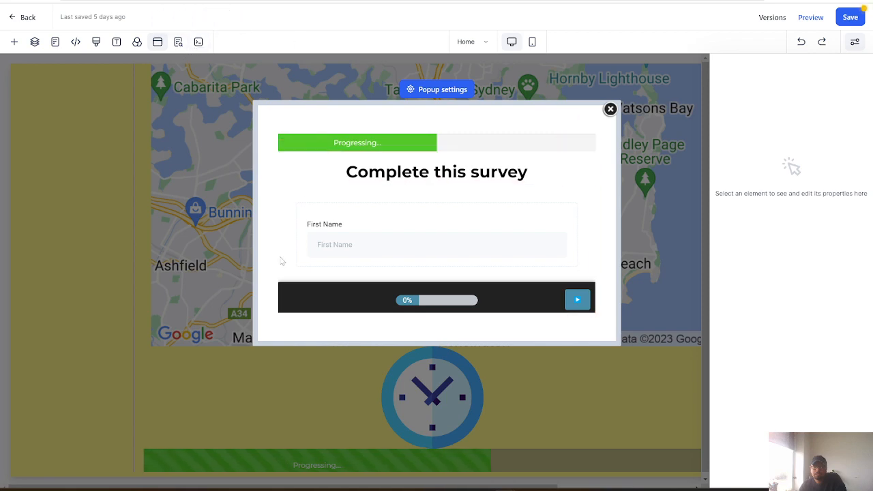
# Close the popup and switch the Home page to the mobile view.
pyautogui.click(611, 109)
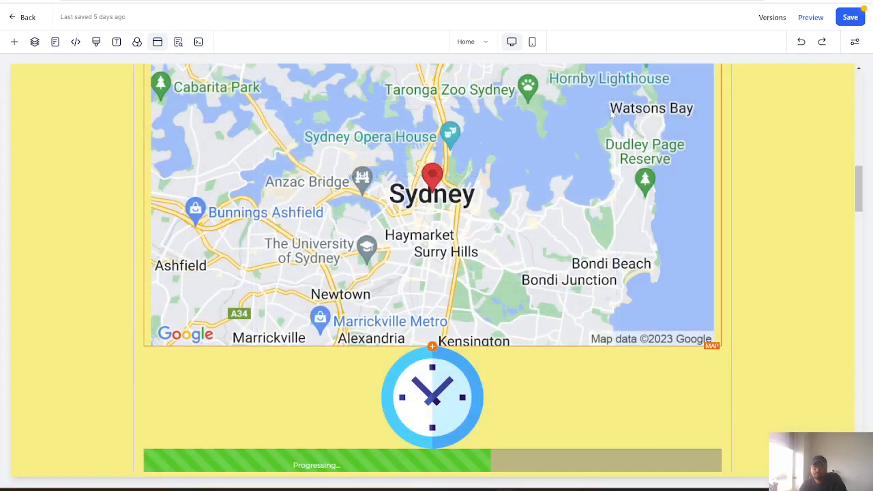
pyautogui.scroll(3, 461, 301)
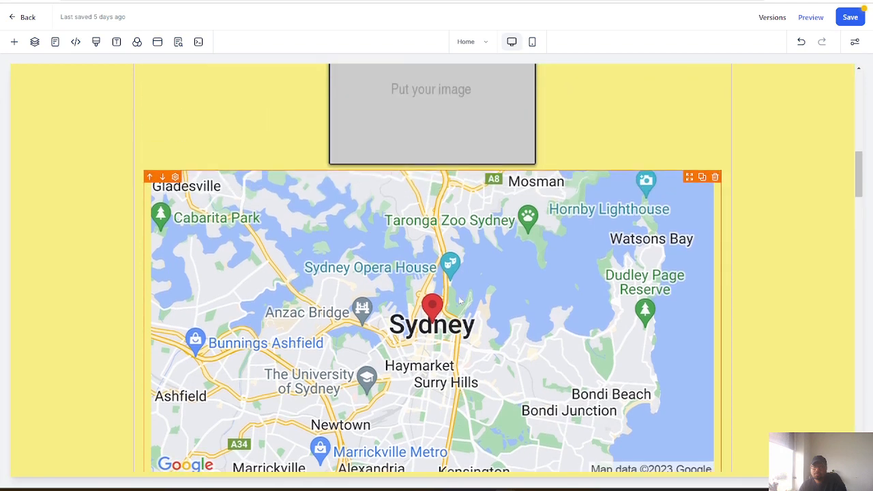
pyautogui.scroll(8, 459, 291)
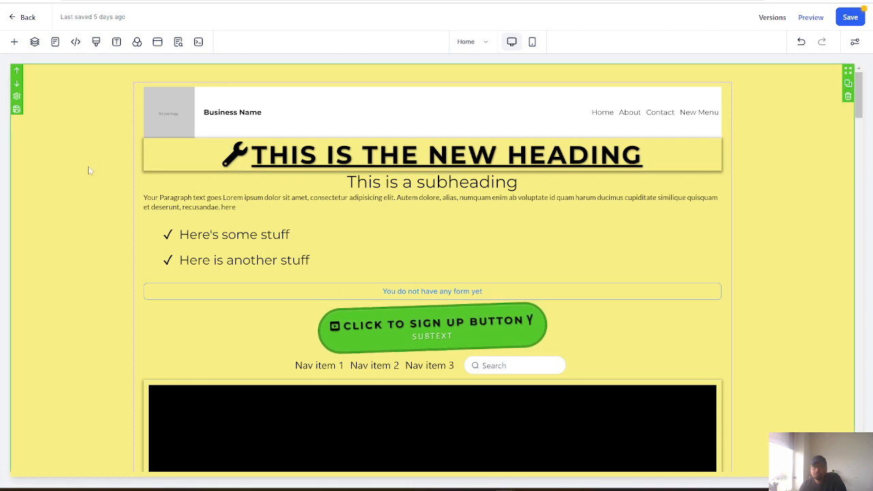
pyautogui.click(533, 42)
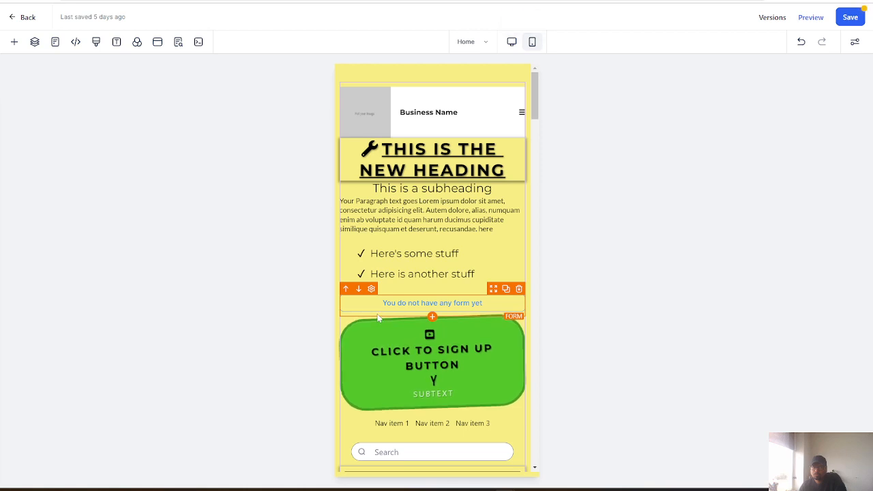
# Set the mobile font size of the green sign-up button to 12.
pyautogui.scroll(-4, 378, 318)
pyautogui.scroll(2, 374, 321)
pyautogui.scroll(2, 374, 326)
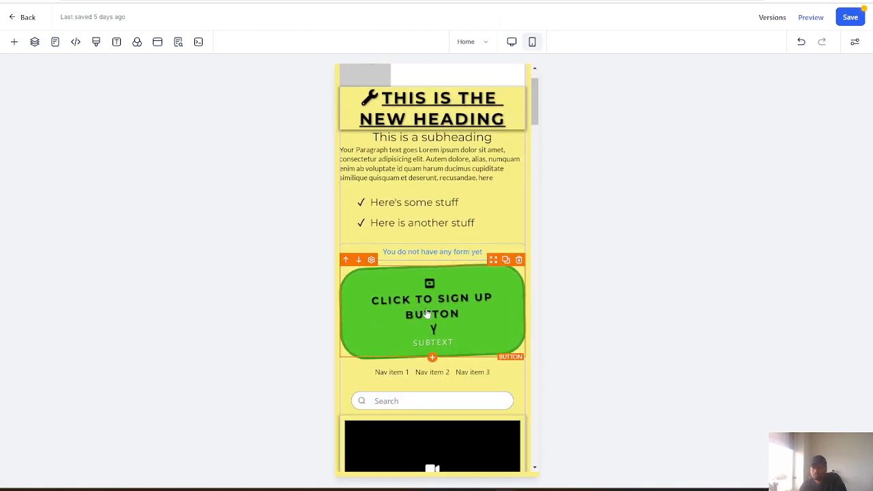
pyautogui.click(426, 313)
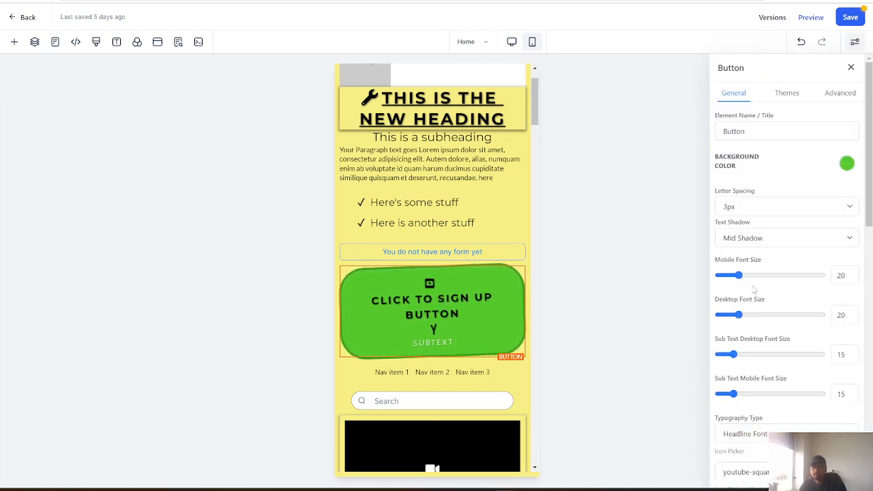
pyautogui.moveTo(739, 275); pyautogui.dragTo(729, 276)
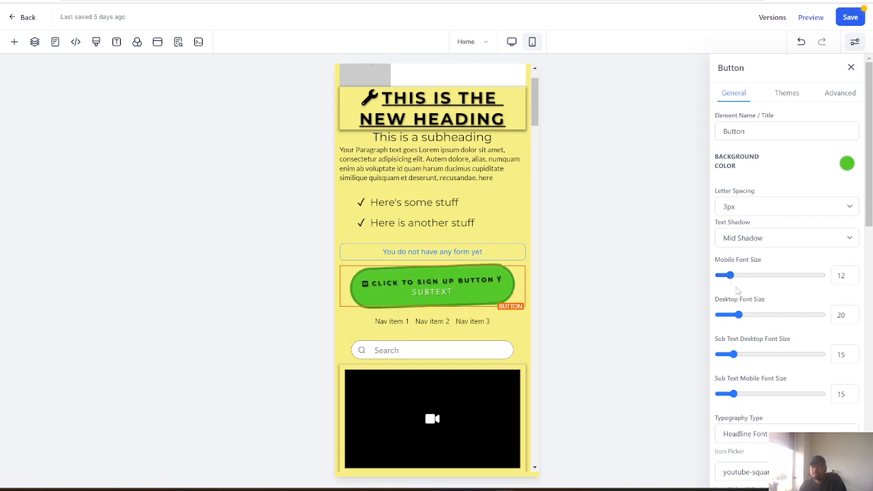
# Set the width of the clock SVG in the mobile view to 50 px.
pyautogui.scroll(-8, 395, 436)
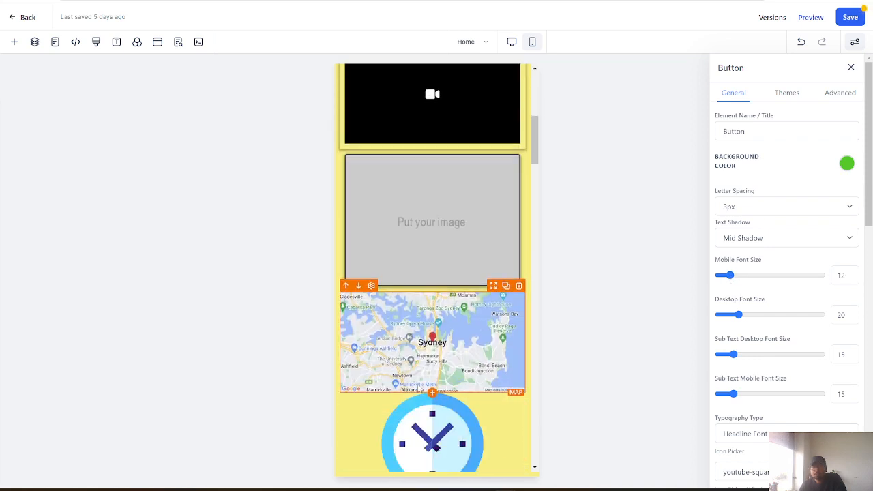
pyautogui.scroll(-5, 418, 384)
pyautogui.scroll(4, 420, 329)
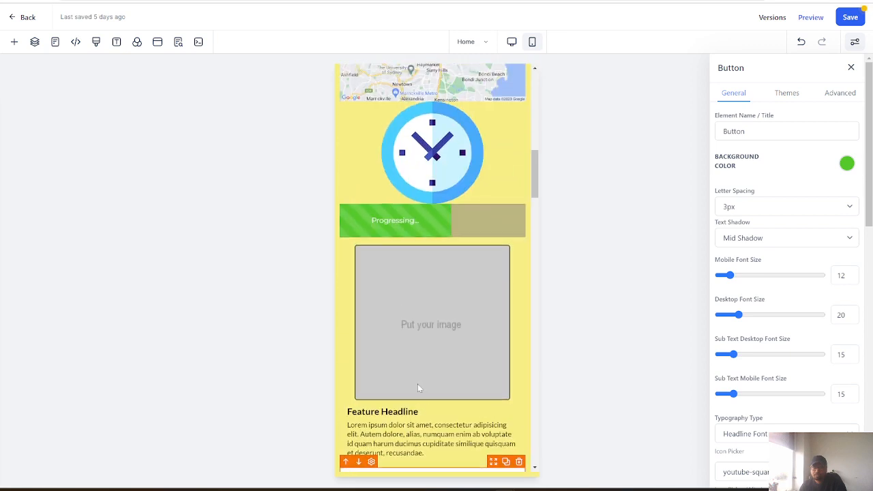
pyautogui.click(436, 234)
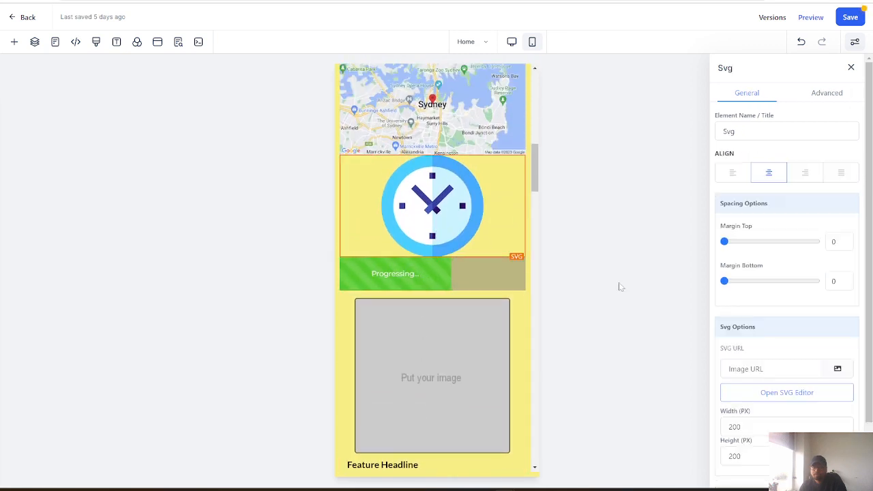
pyautogui.scroll(-1, 734, 348)
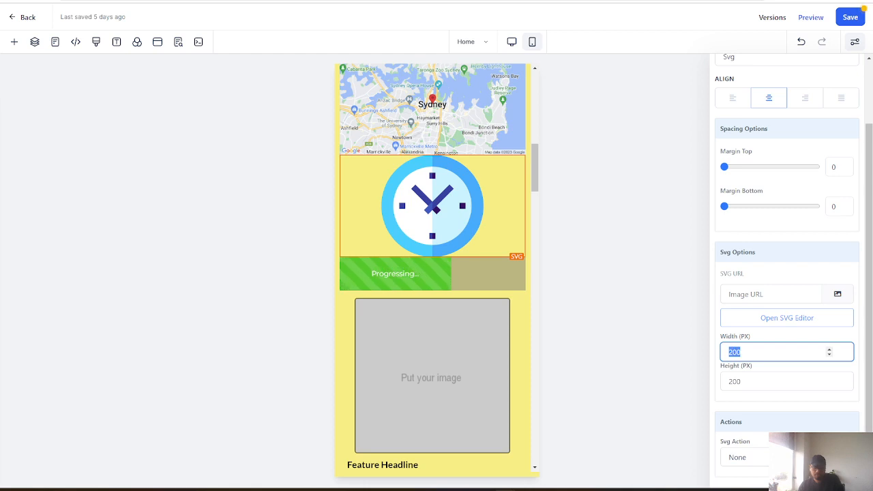
pyautogui.write('50')
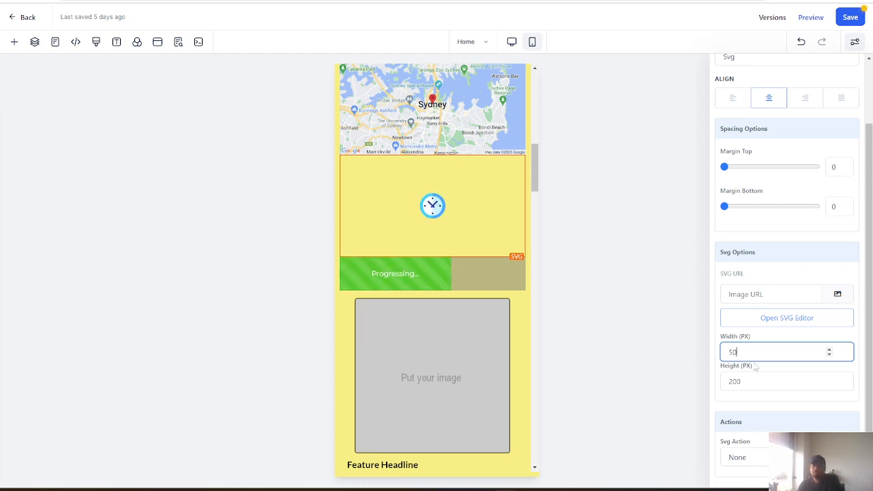
# Switch to the desktop view, check the clock SVG's size there and review its general settings.
pyautogui.click(512, 42)
pyautogui.scroll(-8, 472, 327)
pyautogui.scroll(3, 426, 273)
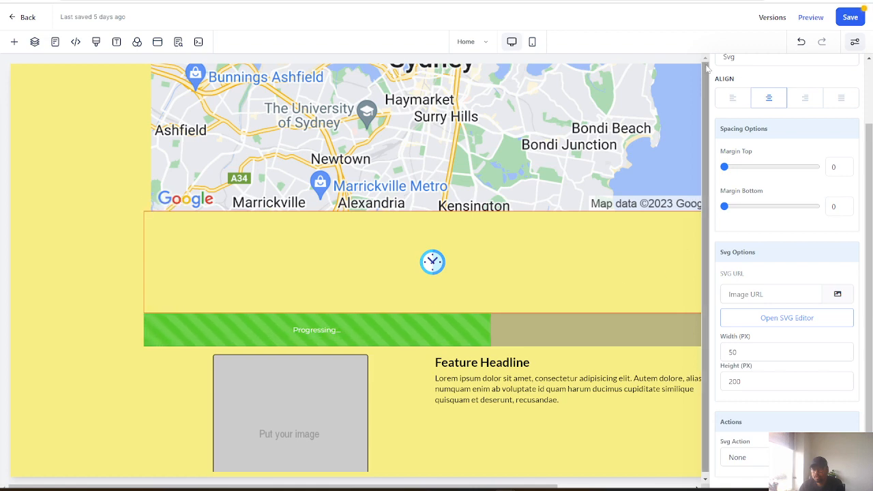
pyautogui.scroll(4, 681, 198)
pyautogui.click(642, 131)
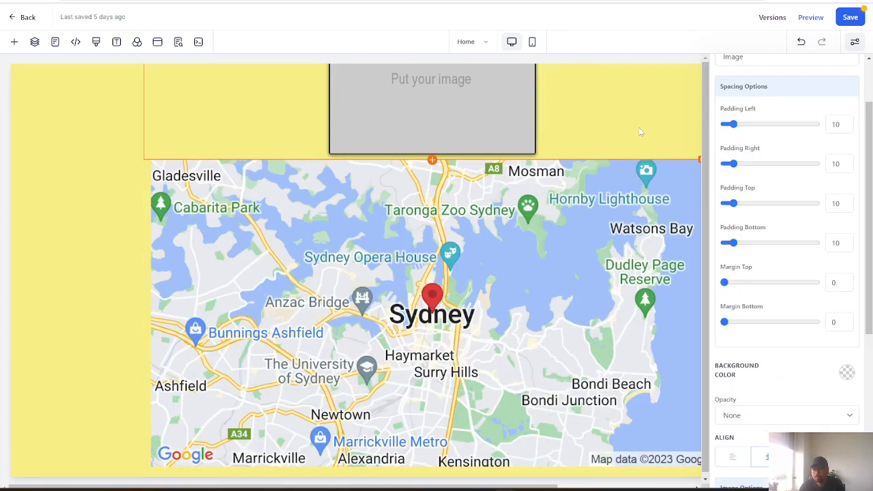
pyautogui.scroll(-3, 815, 271)
pyautogui.scroll(-4, 308, 221)
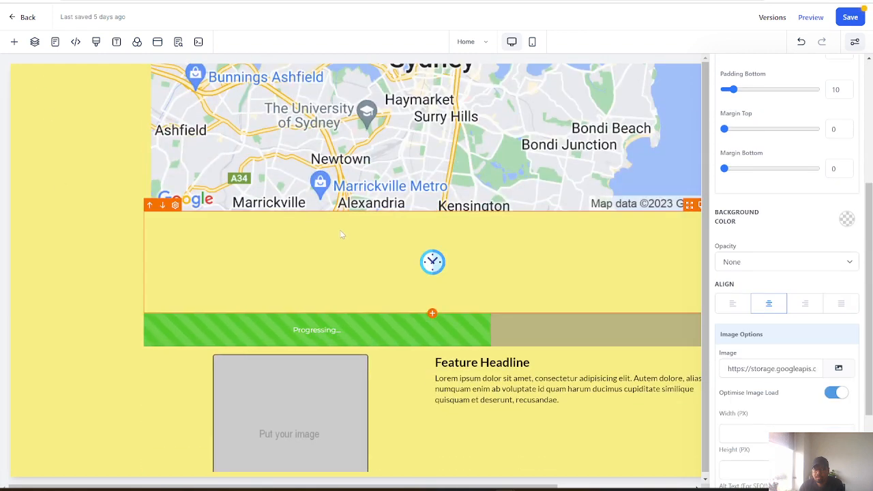
pyautogui.click(335, 233)
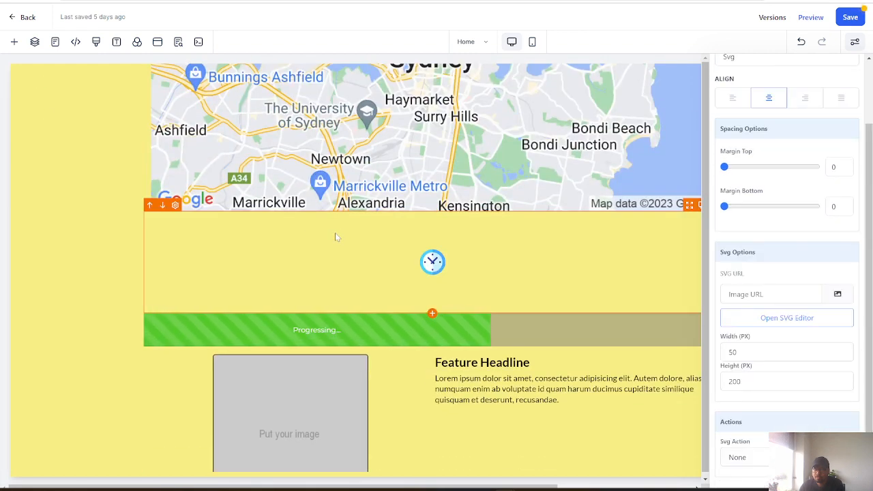
pyautogui.scroll(2, 825, 181)
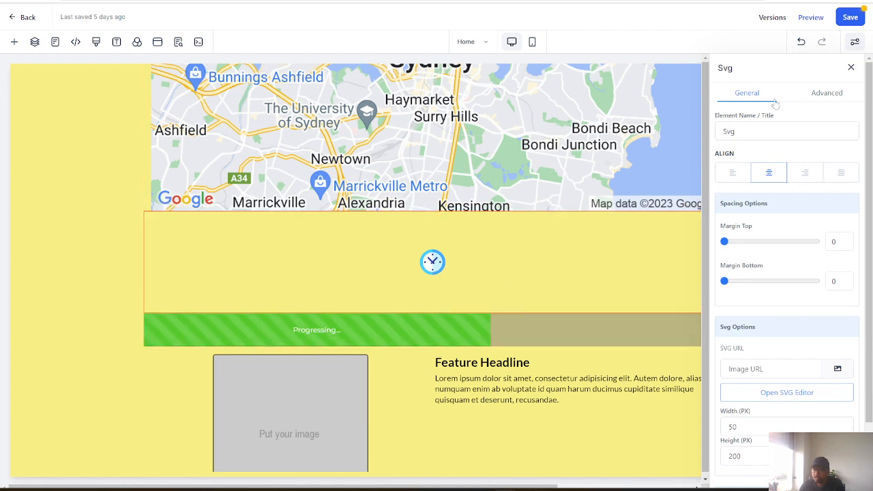
# Hide the clock SVG on desktop, leaving it visible on mobile, and check it in the mobile view.
pyautogui.click(827, 94)
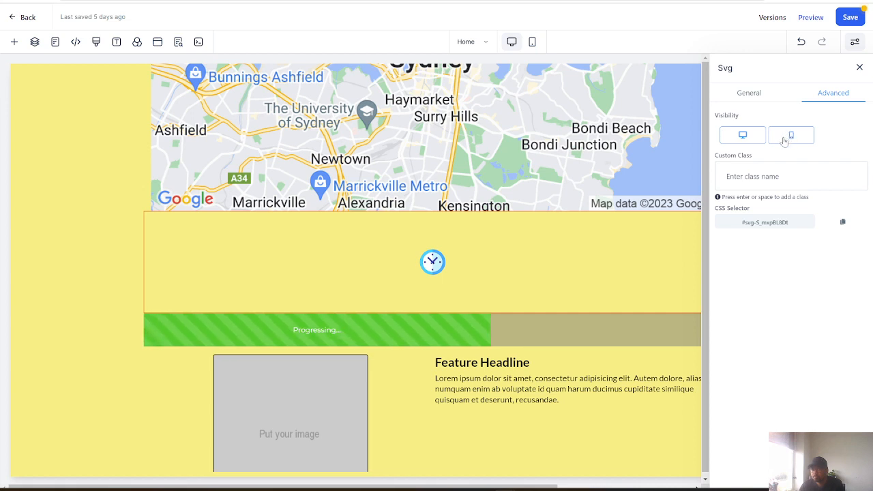
pyautogui.click(743, 136)
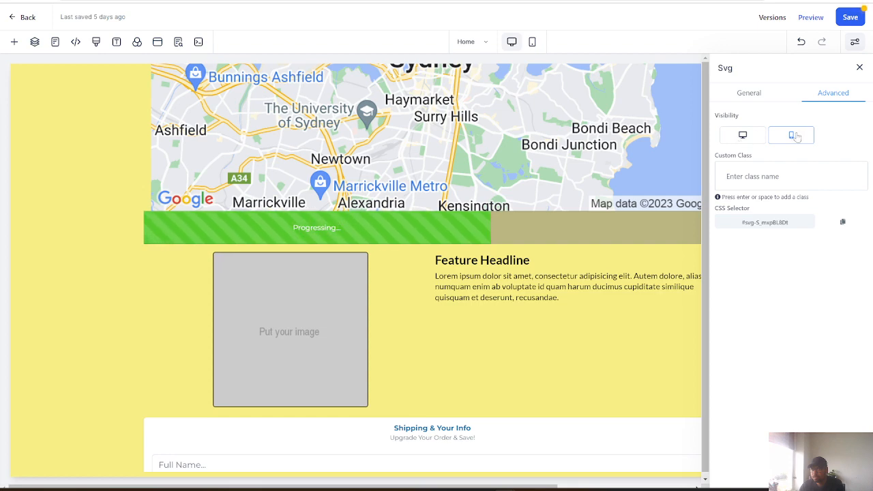
pyautogui.click(533, 42)
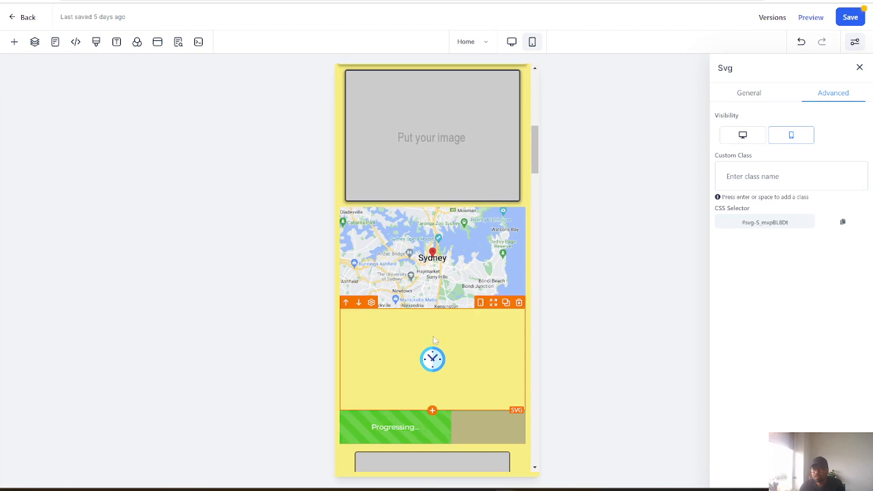
# Return to the desktop view and make the clock SVG visible on desktop again.
pyautogui.click(512, 41)
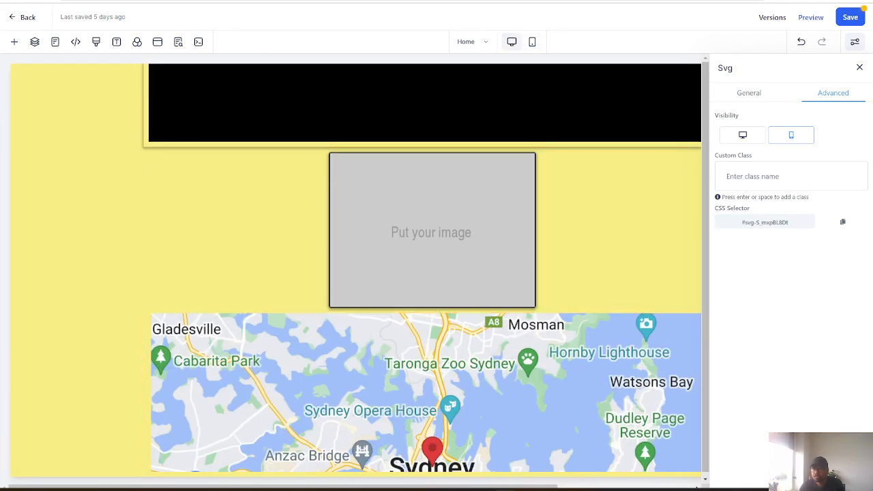
pyautogui.scroll(9, 597, 217)
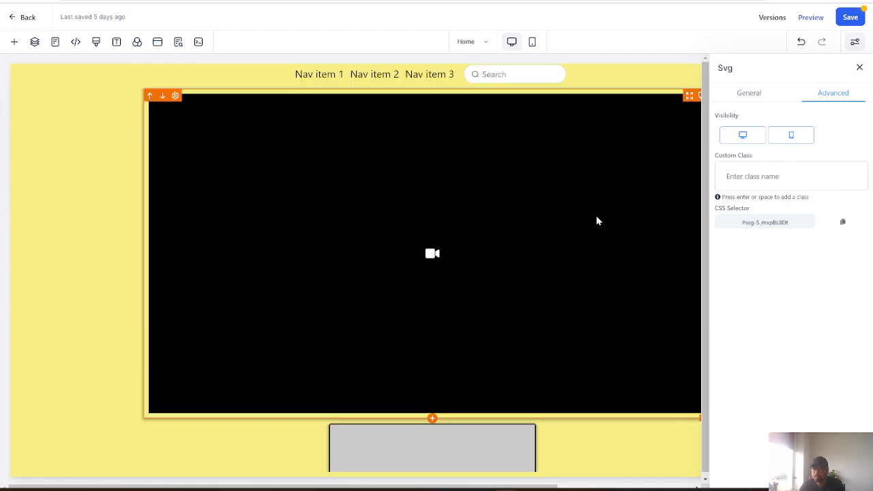
pyautogui.scroll(-10, 611, 211)
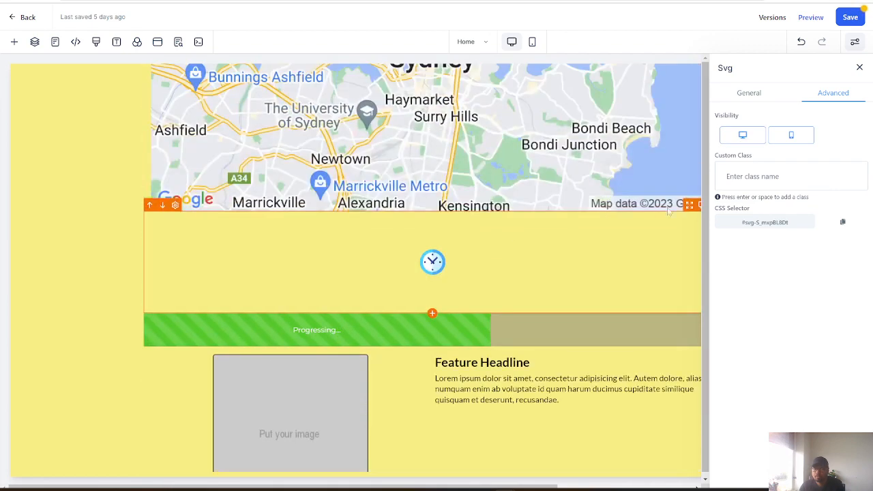
# Turn off the clock SVG's desktop visibility again and compare the page in the mobile and desktop views.
pyautogui.click(742, 135)
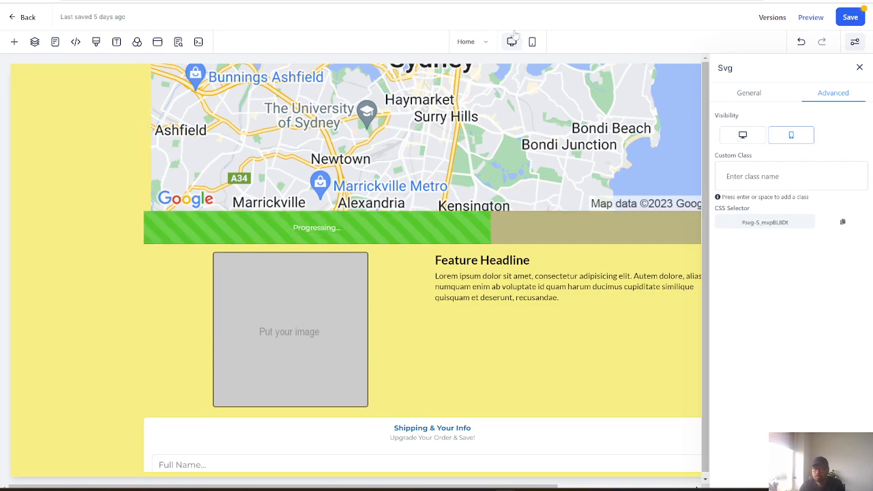
pyautogui.click(533, 41)
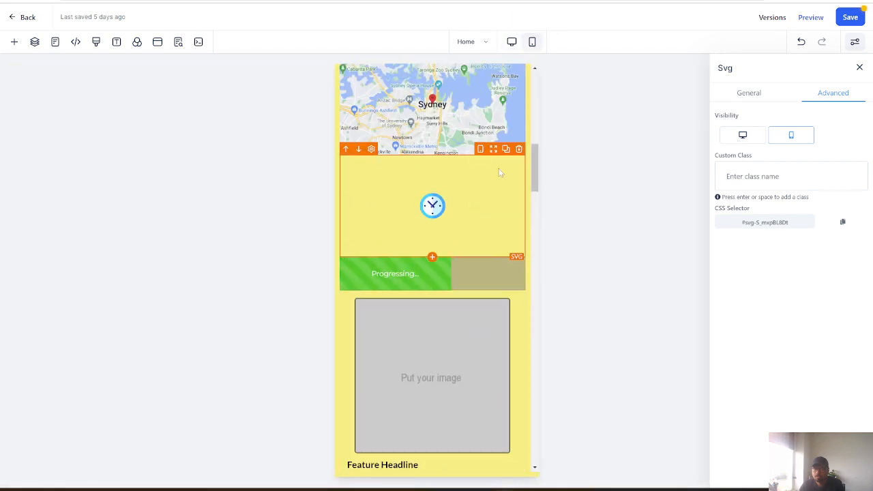
pyautogui.click(511, 42)
pyautogui.scroll(-2, 480, 215)
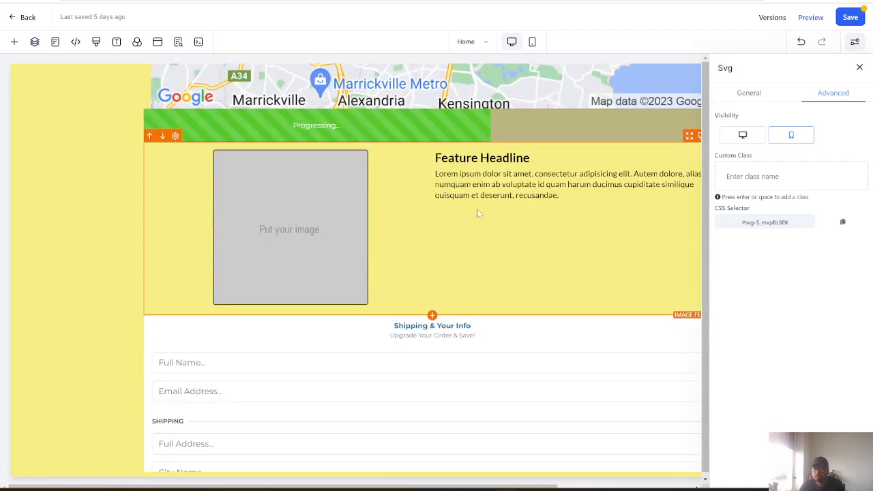
# Restore the clock SVG's desktop visibility and duplicate the element.
pyautogui.click(743, 135)
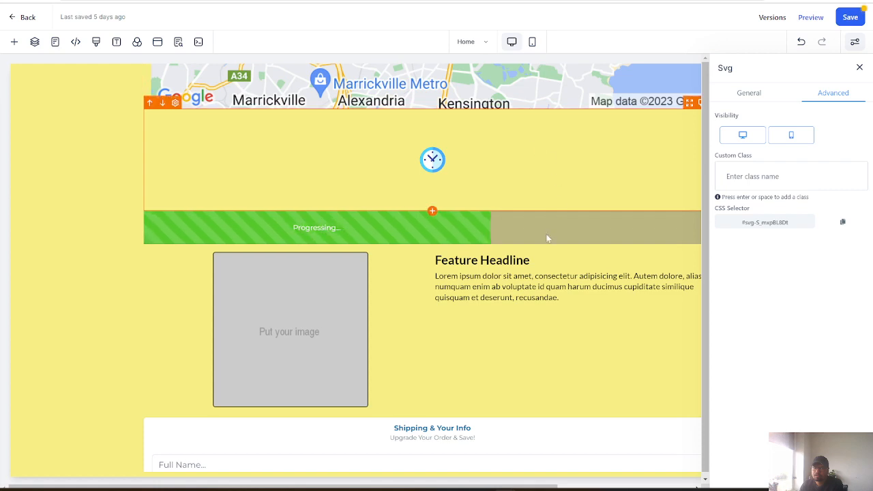
pyautogui.click(860, 66)
pyautogui.click(676, 141)
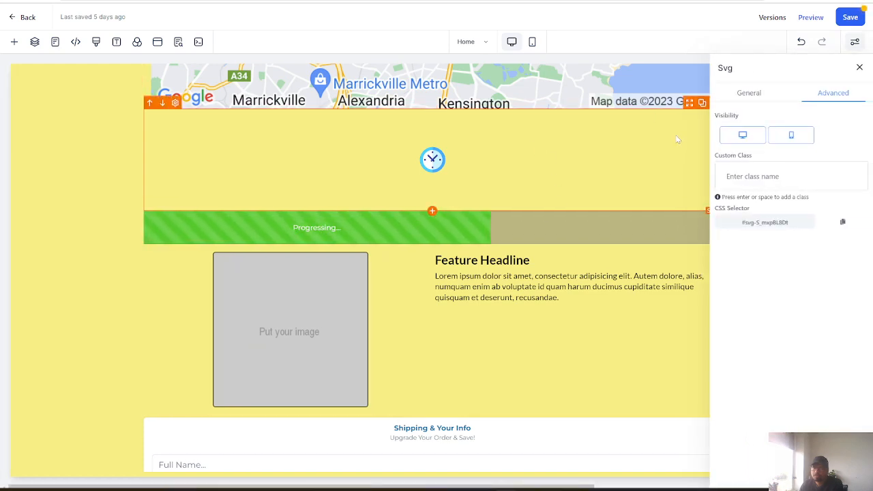
pyautogui.click(860, 67)
pyautogui.click(702, 103)
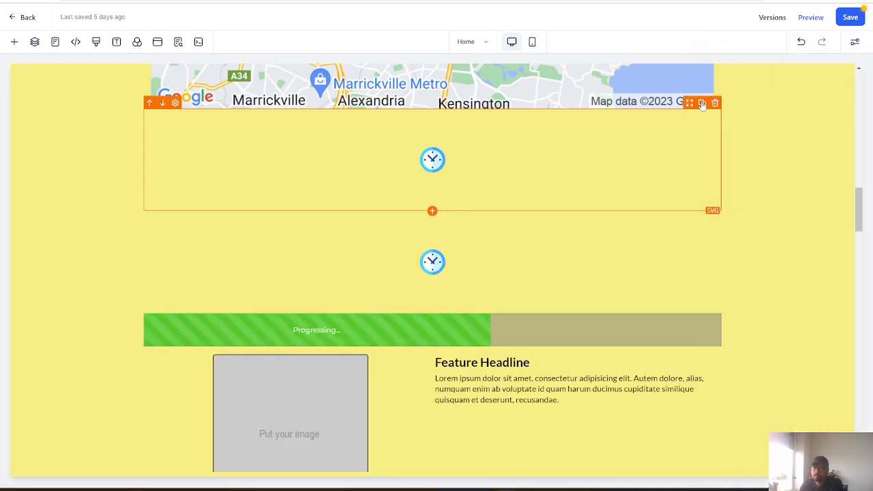
# Make the original clock SVG visible only on mobile and its duplicate visible only on desktop.
pyautogui.click(695, 118)
pyautogui.click(743, 136)
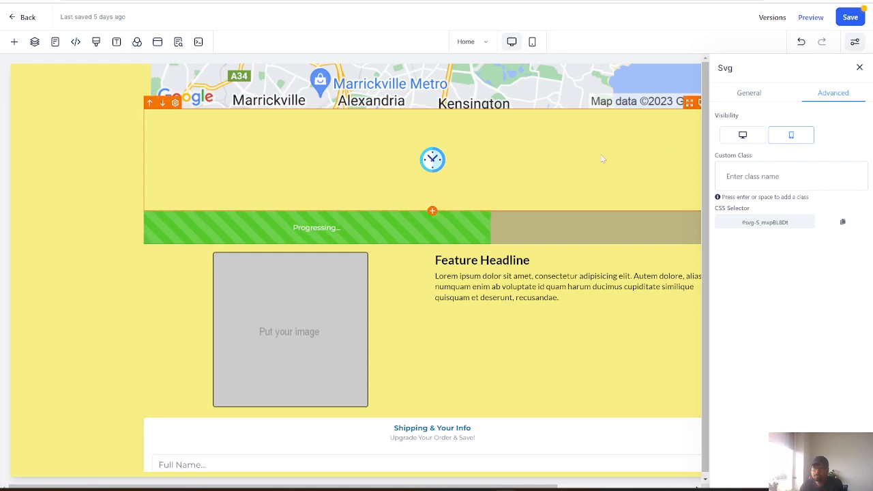
pyautogui.click(763, 94)
pyautogui.click(826, 93)
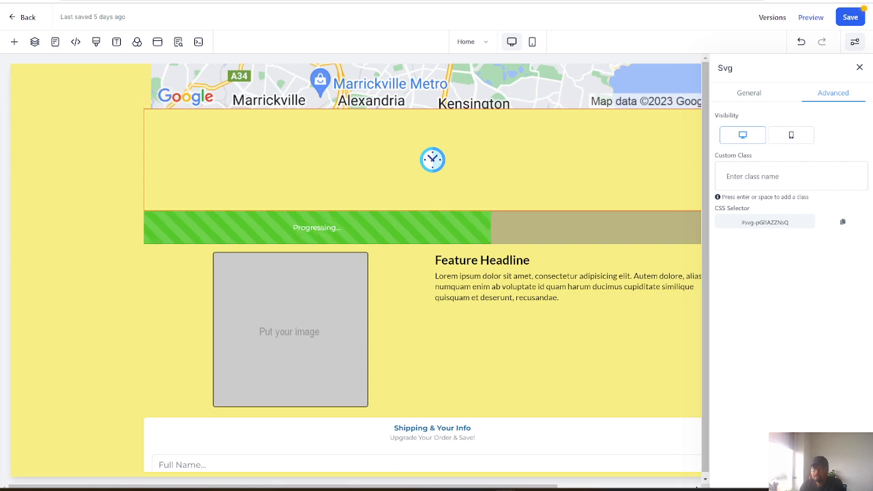
# Switch to the mobile view and set the mobile-only clock SVG's width to 200 px.
pyautogui.click(532, 42)
pyautogui.scroll(5, 435, 215)
pyautogui.scroll(-10, 437, 218)
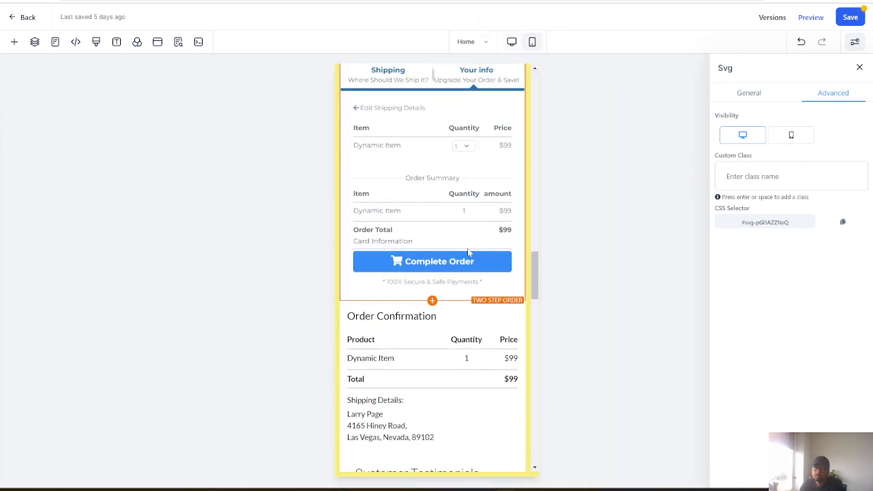
pyautogui.scroll(-10, 469, 253)
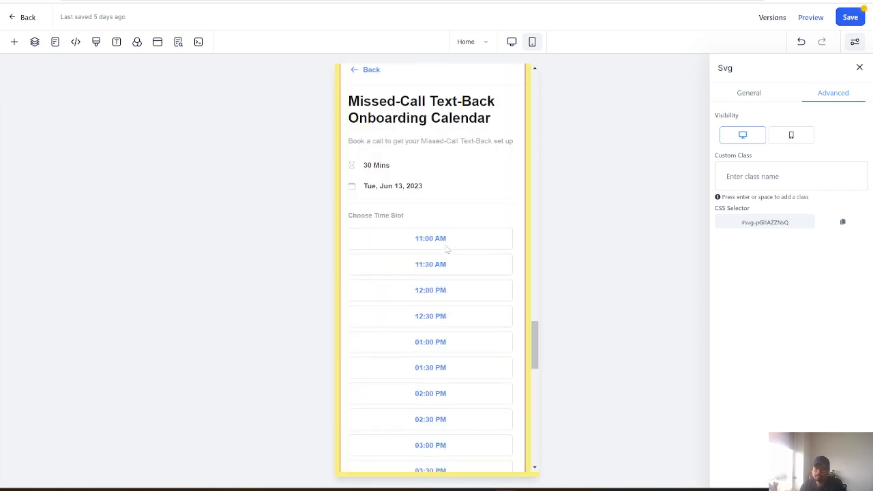
pyautogui.scroll(15, 447, 251)
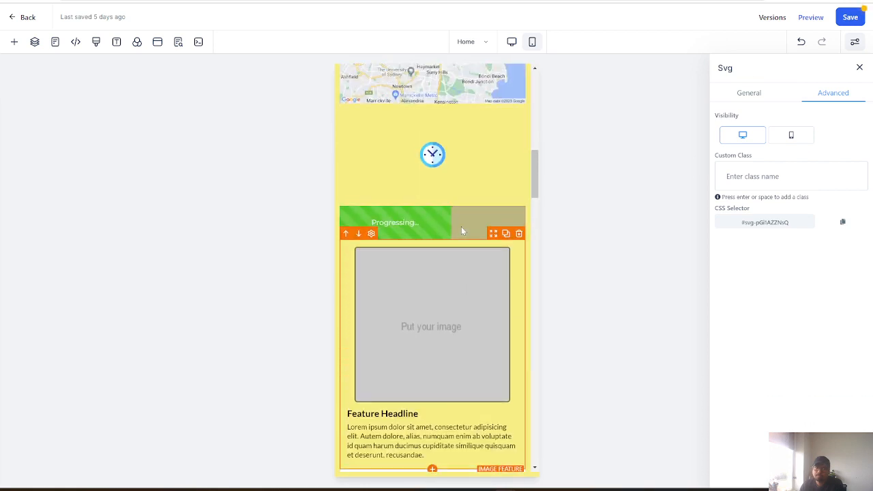
pyautogui.click(450, 177)
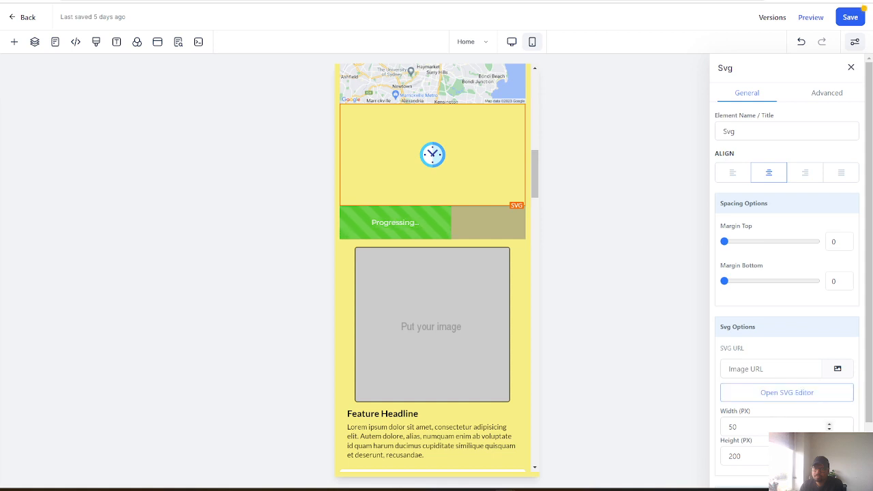
pyautogui.press('BackSpace')
pyautogui.write('2')
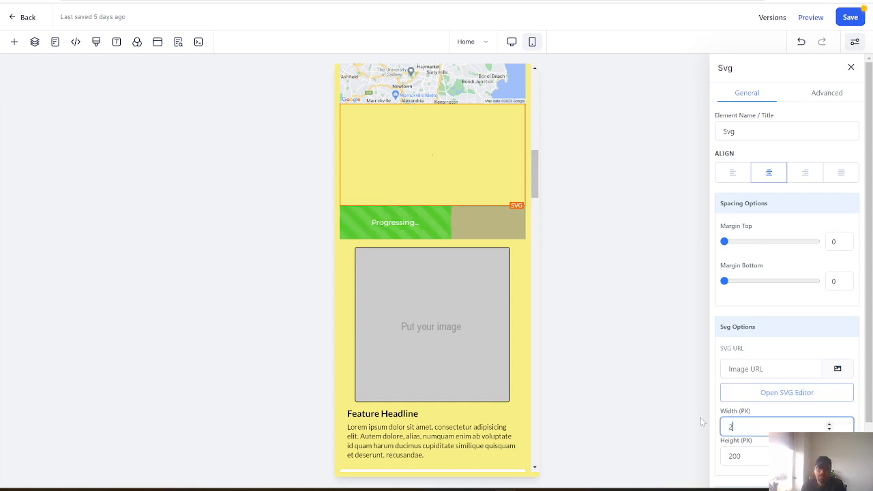
pyautogui.write('00')
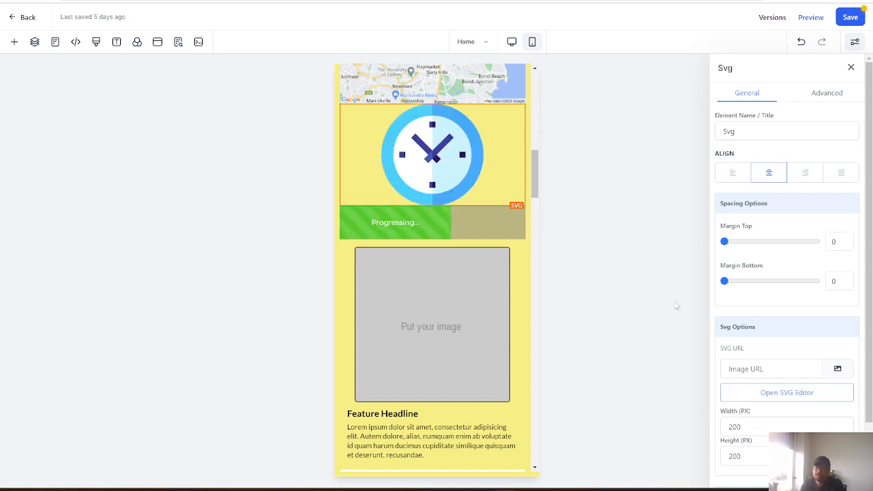
# Switch to the desktop view and set the desktop-only clock SVG's width to 500 px.
pyautogui.click(512, 42)
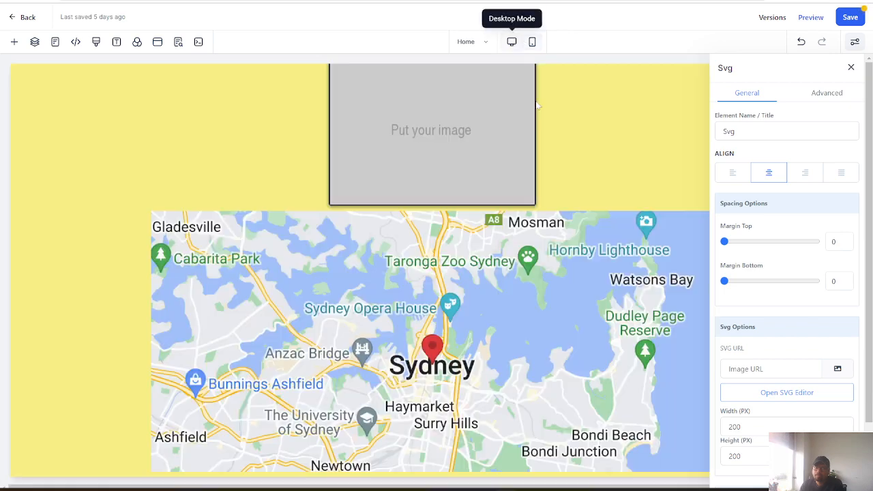
pyautogui.scroll(-3, 430, 199)
pyautogui.scroll(3, 409, 205)
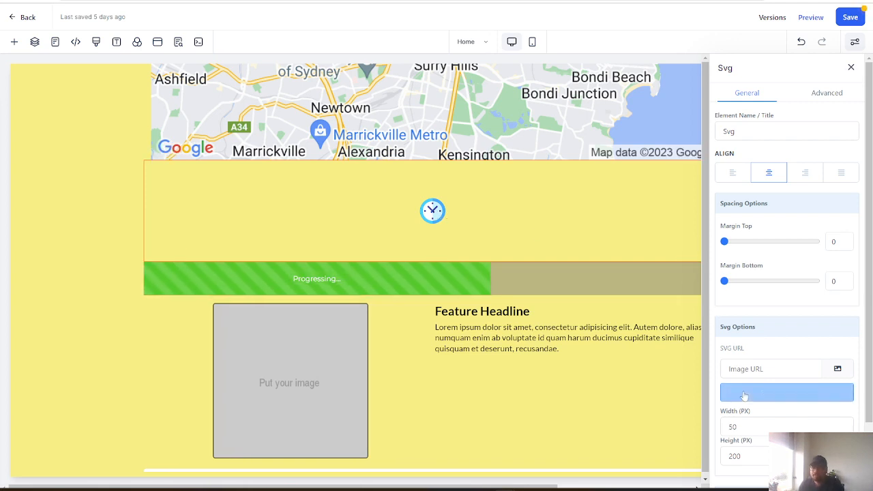
pyautogui.write('00')
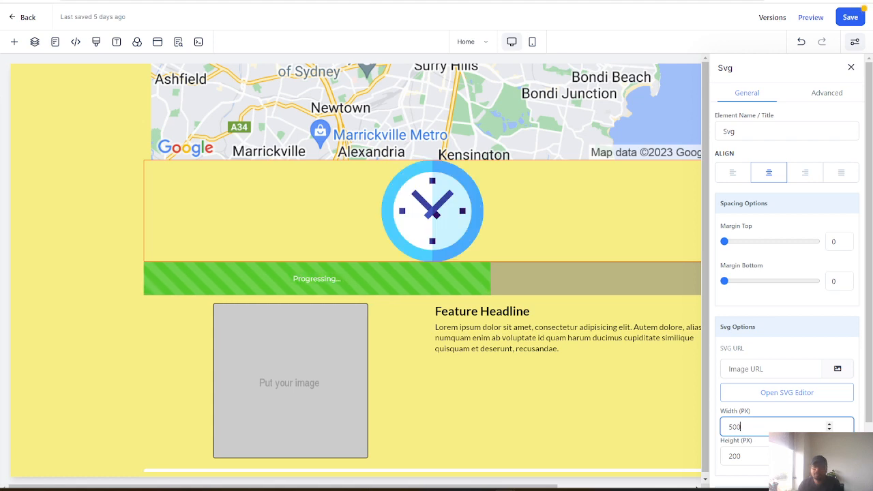
pyautogui.press('BackSpace')
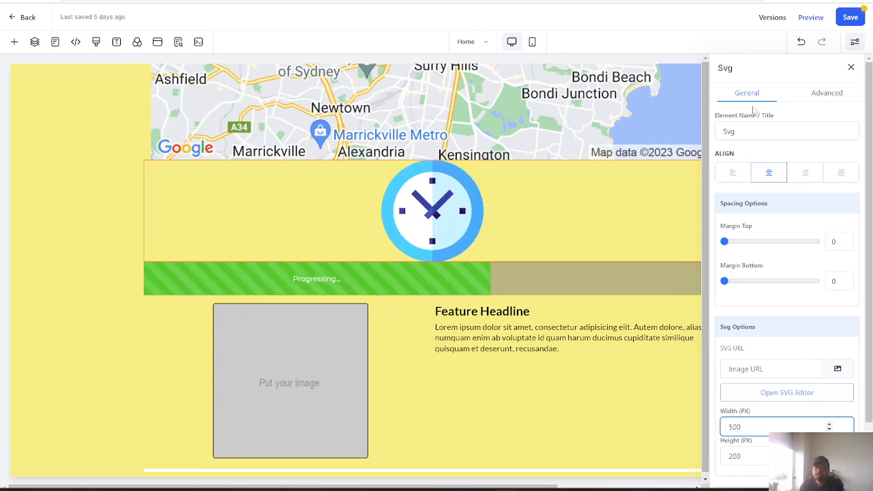
# Set the mobile-only clock SVG's width to 10 px in the mobile view and compare it with the desktop version.
pyautogui.click(532, 43)
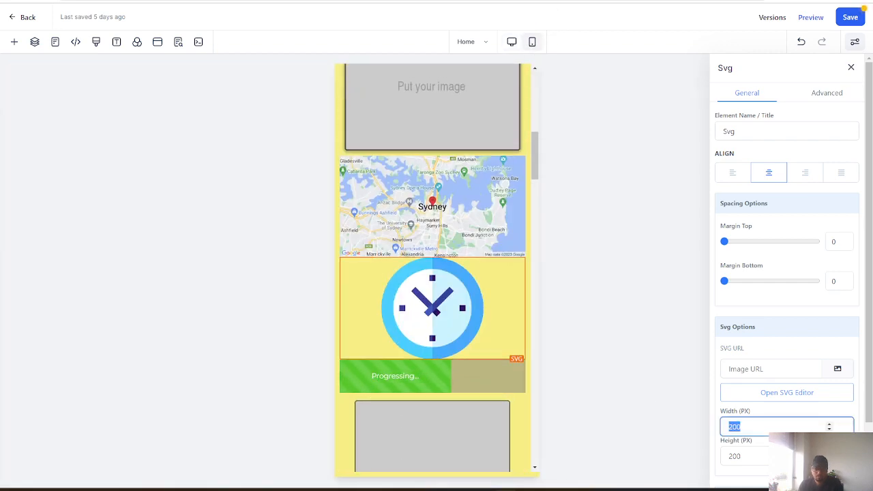
pyautogui.write('10')
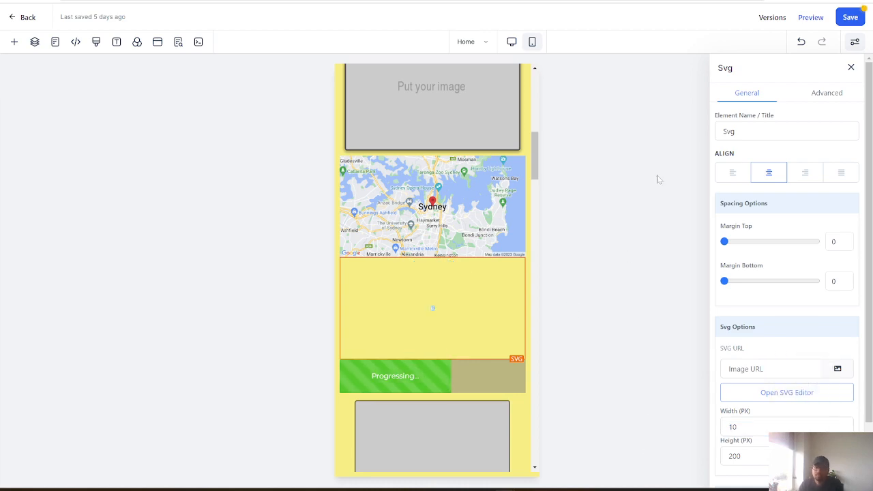
pyautogui.click(512, 41)
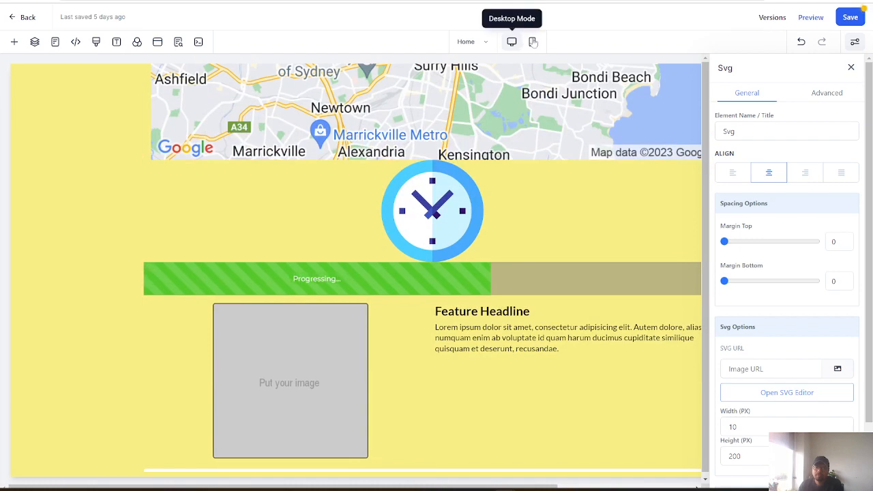
pyautogui.click(533, 42)
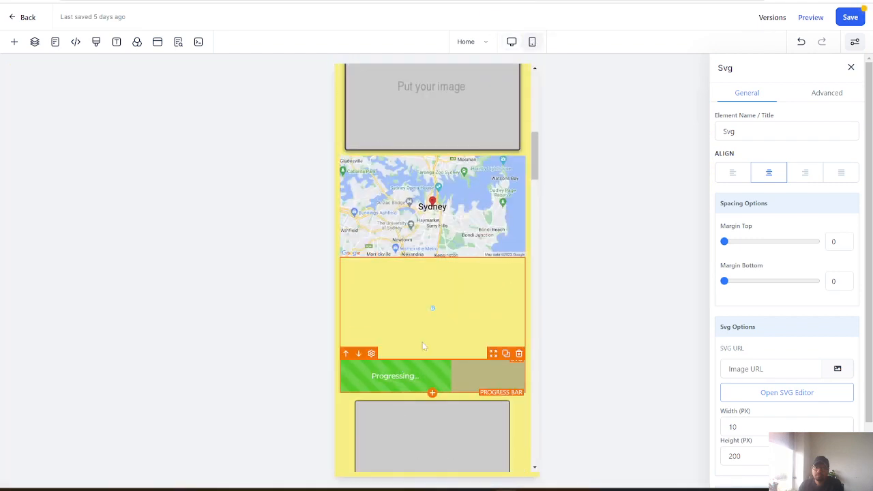
# Review the Home page's elements in both the mobile and desktop views, including the navigation bar's submenu on desktop.
pyautogui.scroll(3, 499, 303)
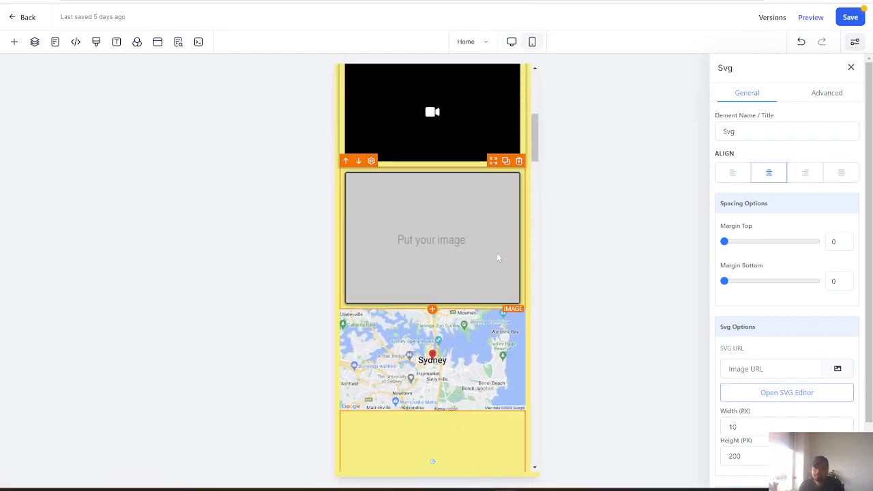
pyautogui.scroll(-6, 494, 256)
pyautogui.scroll(-5, 490, 239)
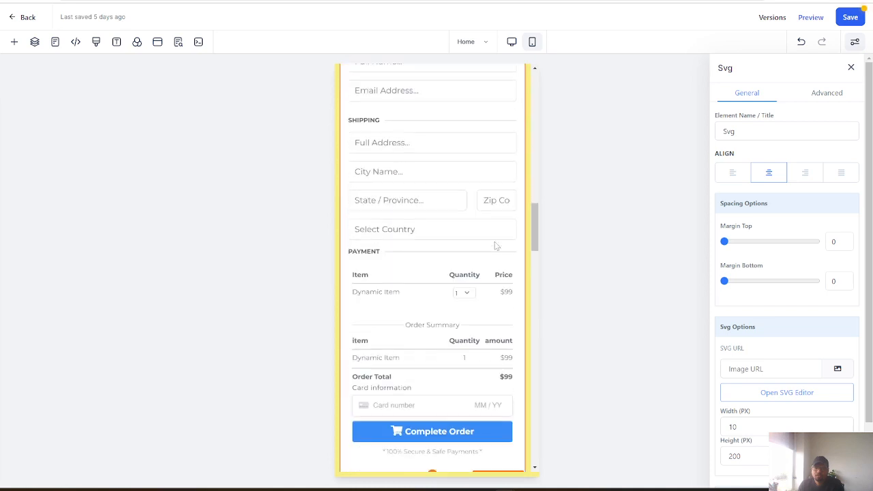
pyautogui.scroll(9, 493, 238)
pyautogui.scroll(10, 499, 234)
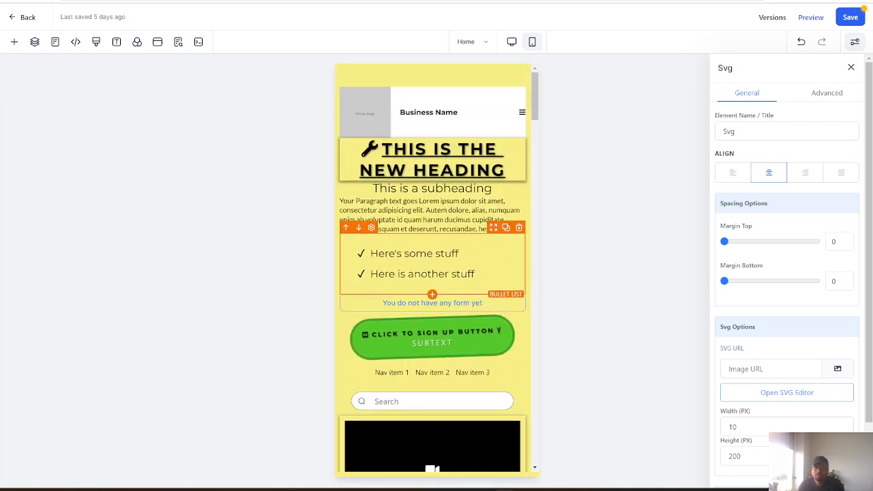
pyautogui.click(511, 42)
pyautogui.scroll(-5, 509, 277)
pyautogui.scroll(-10, 509, 277)
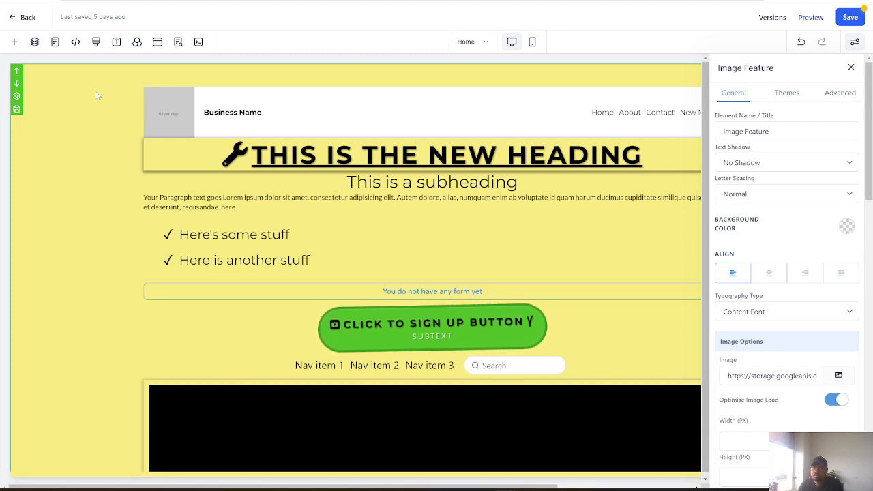
pyautogui.moveTo(632, 148)
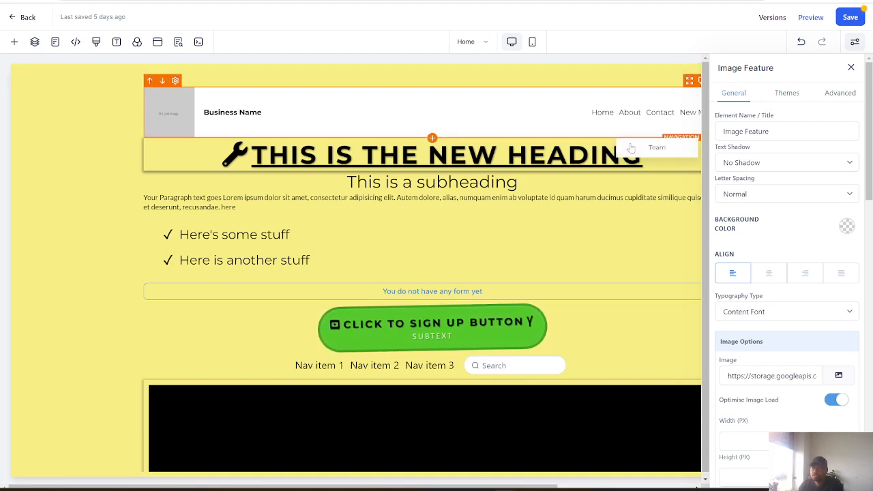